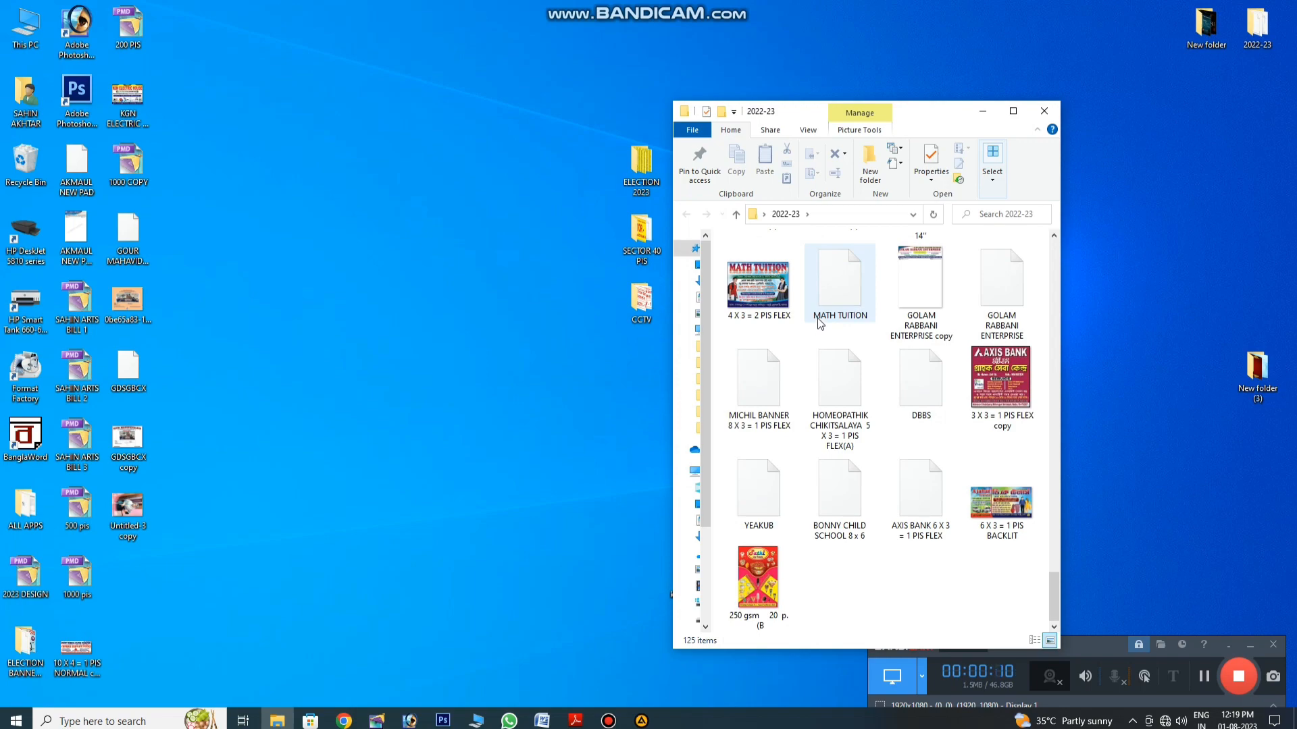
Step: Open the ANWAR folder in 2022-23, go back, and close the folder window
scroll(818, 323, up, 20)
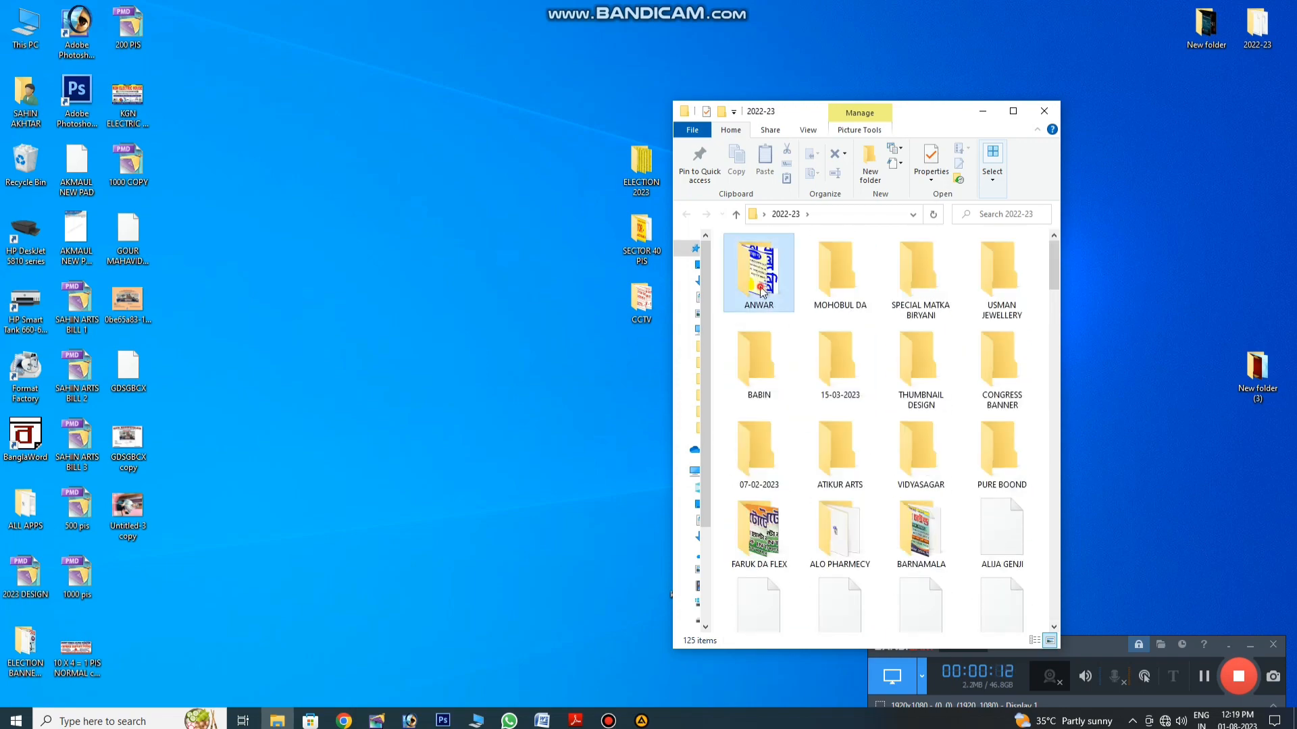
double_click(760, 291)
click(686, 214)
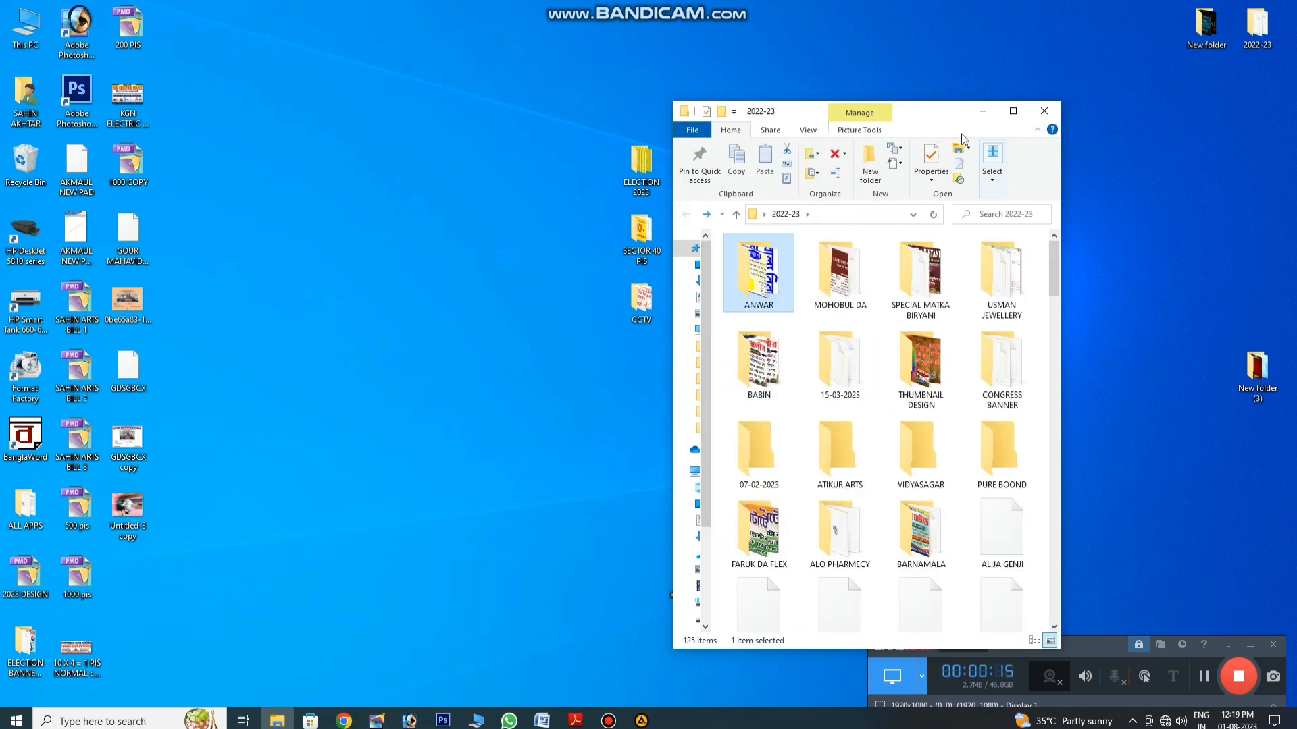
click(1043, 112)
Step: Open This PC, close it, and return to Photoshop
double_click(34, 26)
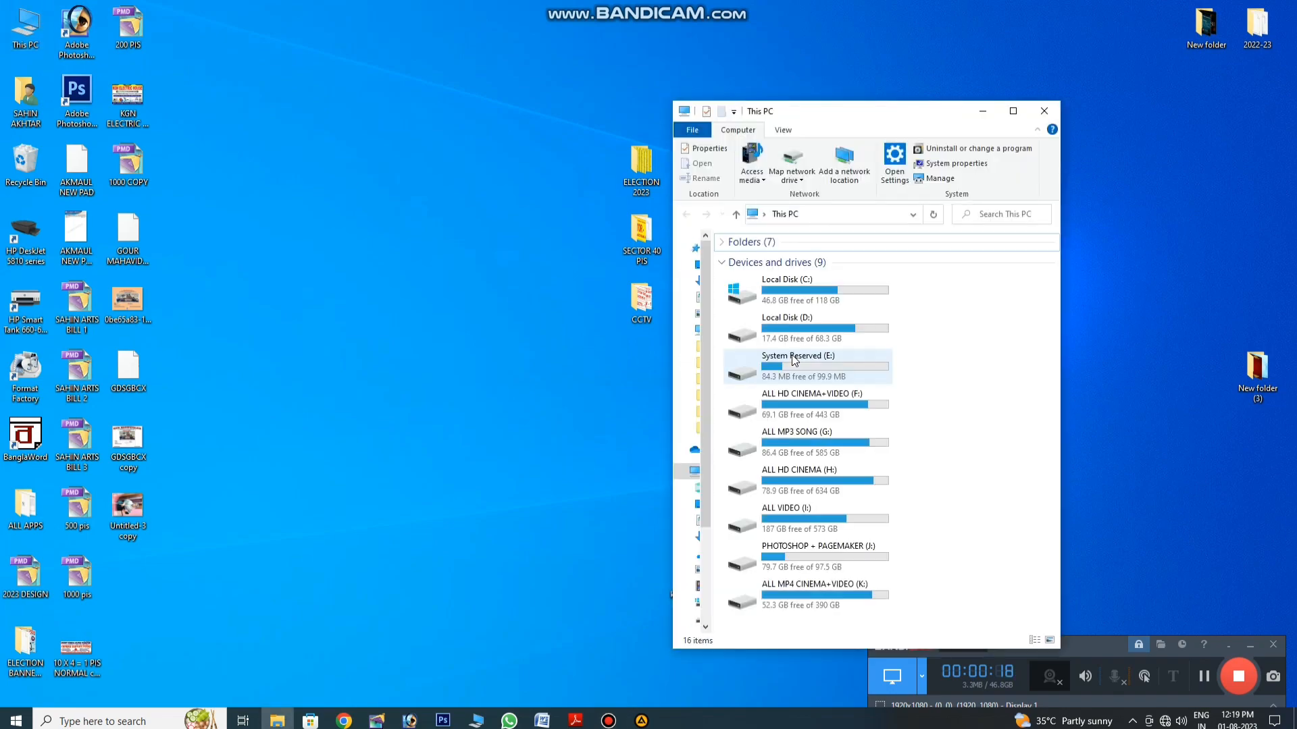
click(1043, 111)
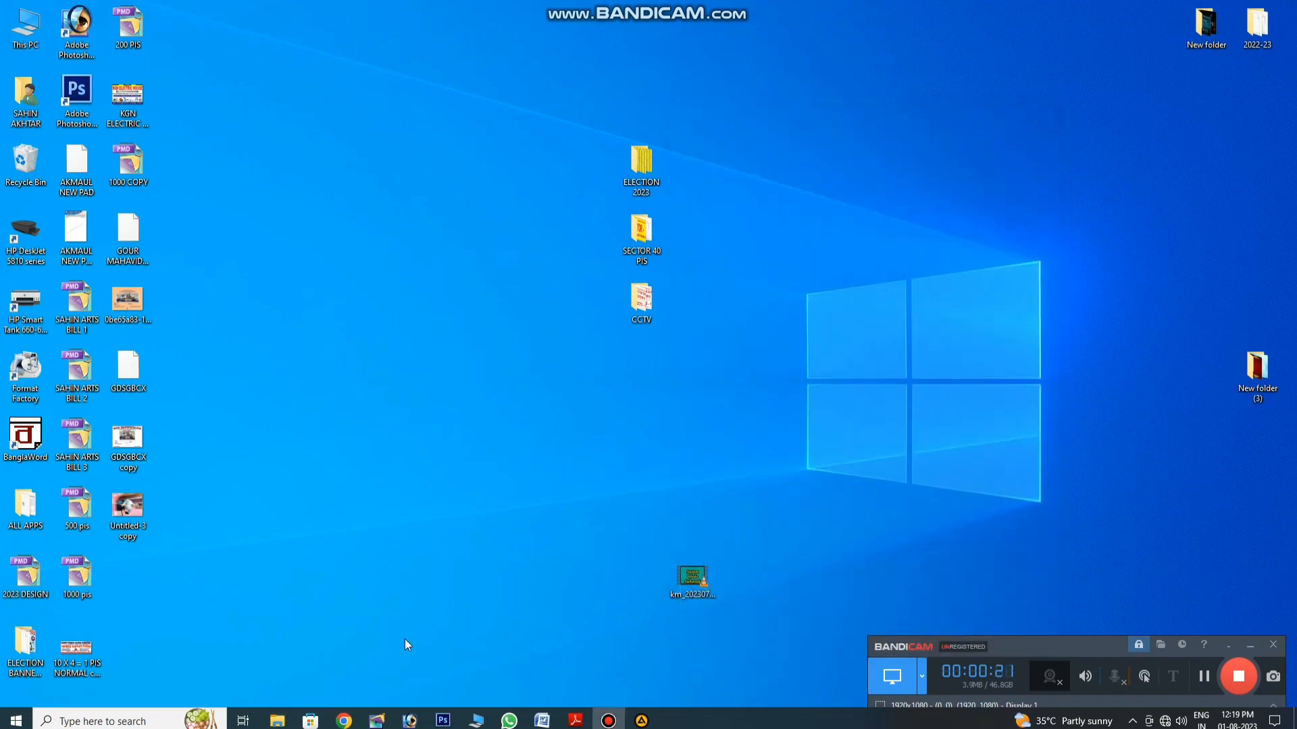
click(409, 720)
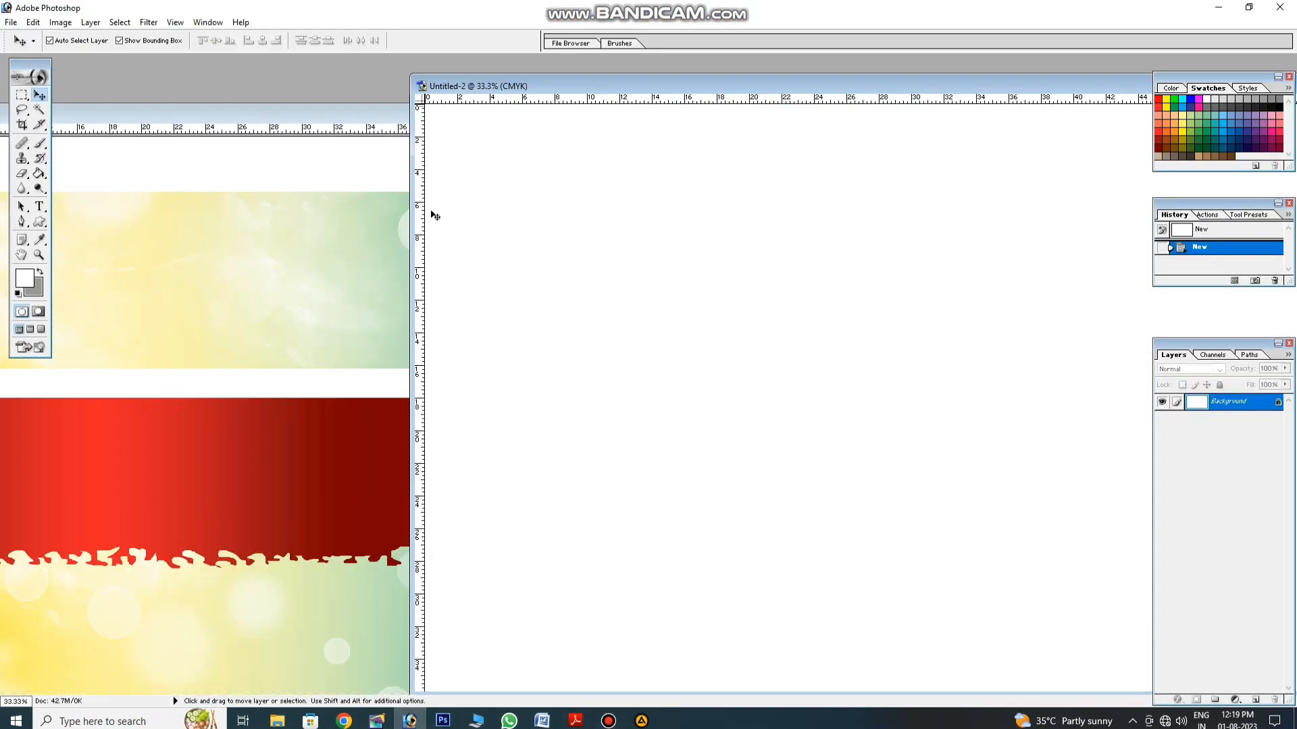
Step: Copy the bokeh background into Untitled-2 and shift it to the right
click(308, 332)
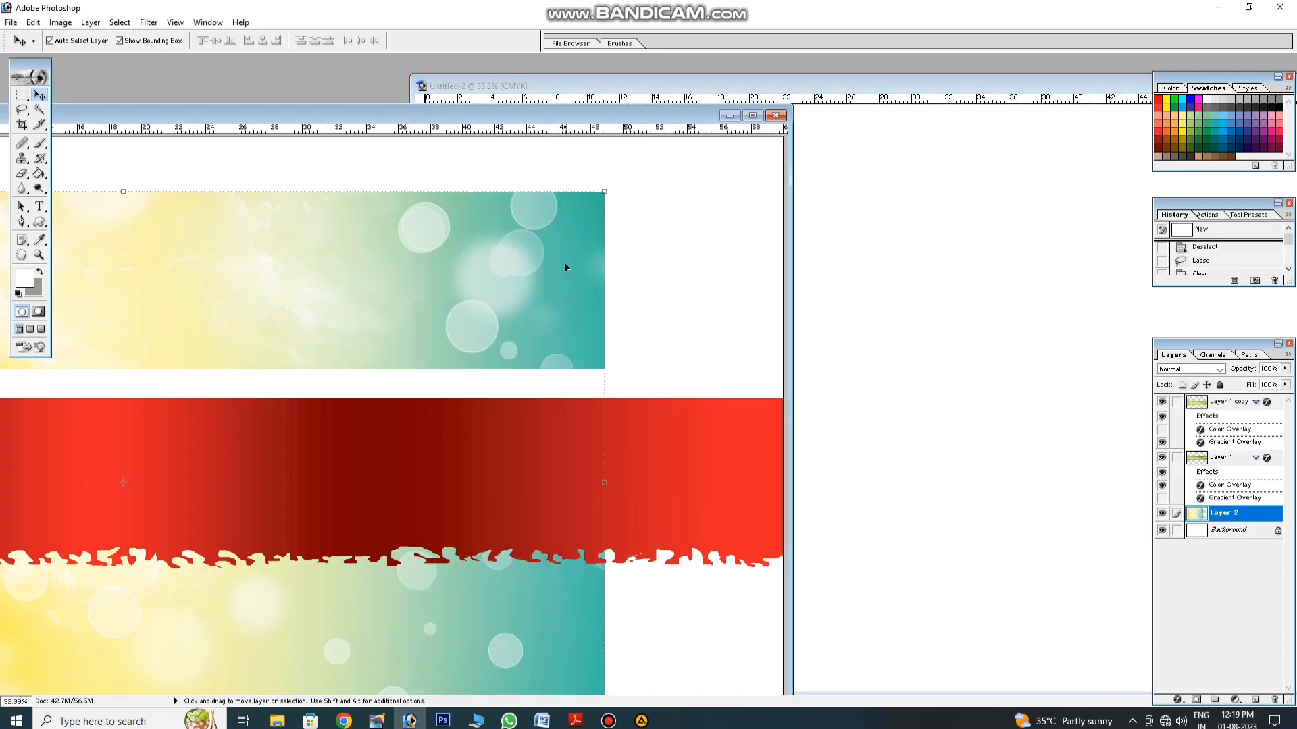
drag(569, 255, 961, 204)
double_click(931, 86)
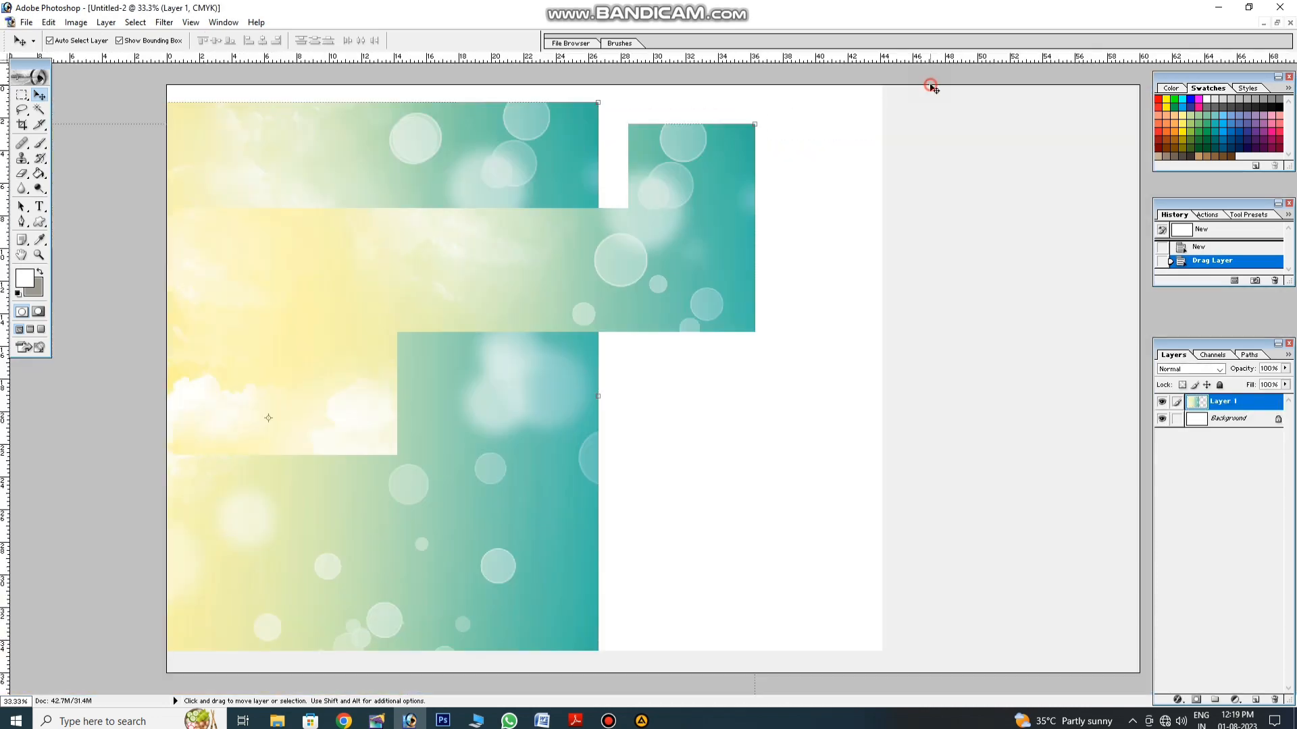
drag(491, 242, 861, 196)
click(1277, 22)
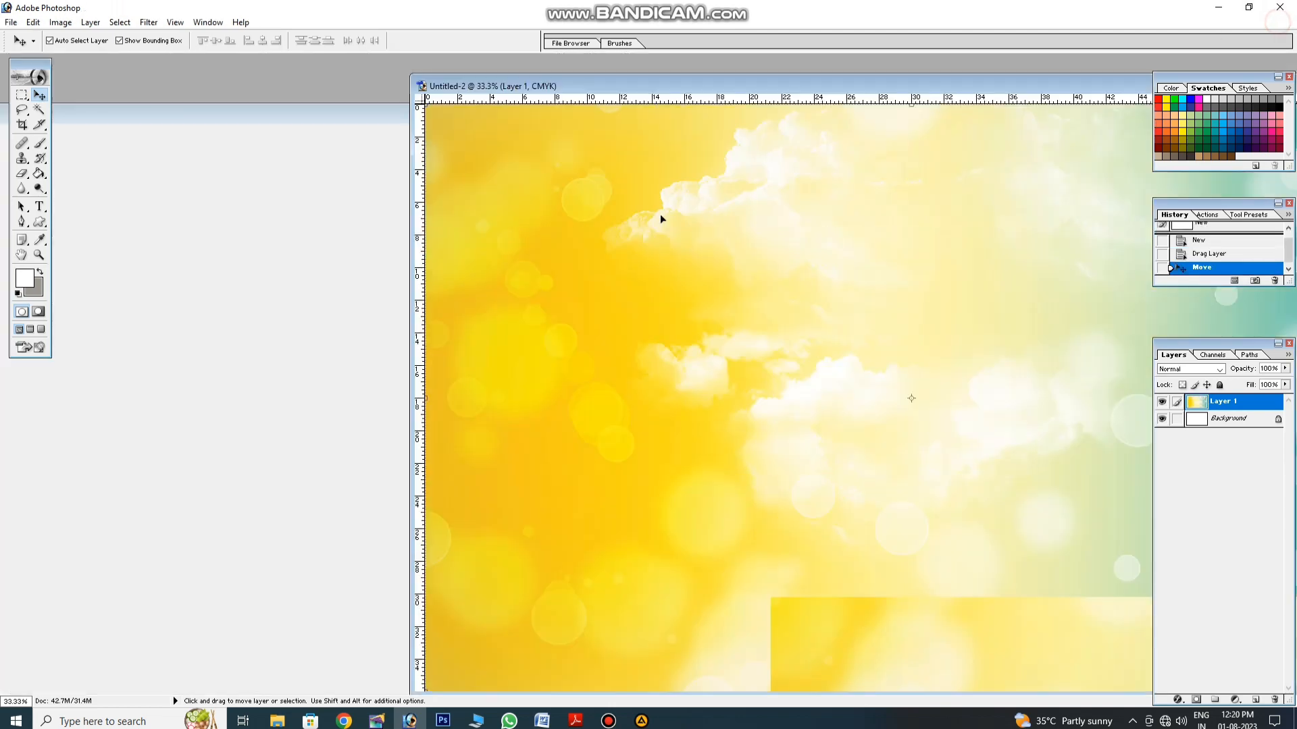
Step: Copy the red torn-edge banner and white torn strip into Untitled-2, moving the strip up
click(321, 424)
drag(351, 491, 929, 363)
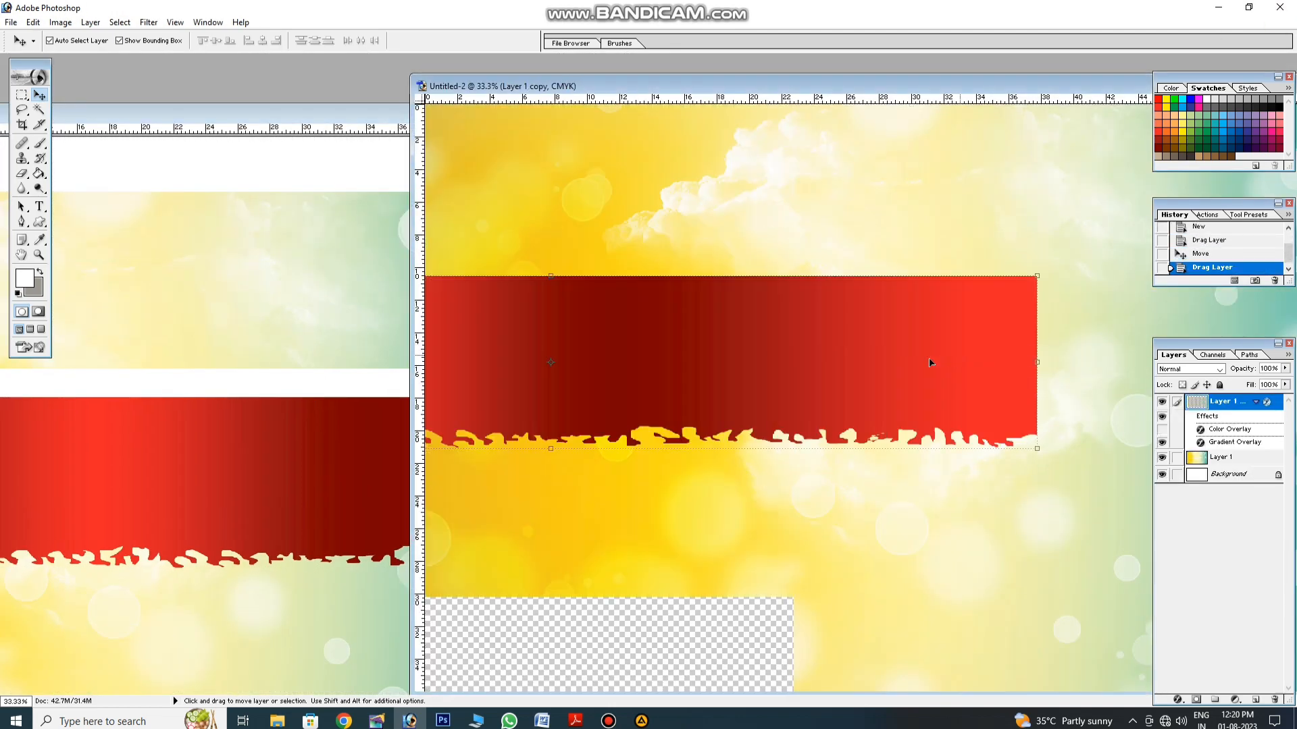
click(362, 376)
drag(347, 383, 837, 241)
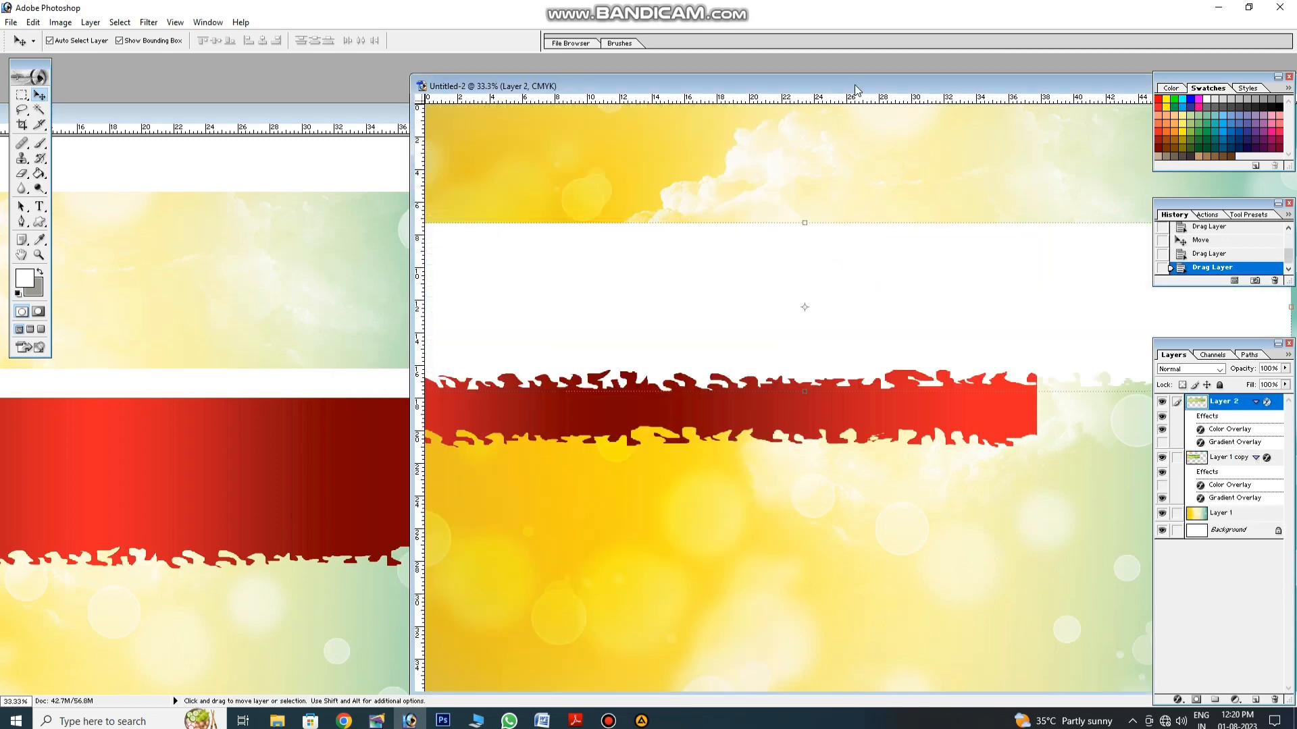
double_click(855, 87)
drag(710, 290, 819, 182)
Step: Bring the red banner layer to the front and move it to the top edge
click(734, 300)
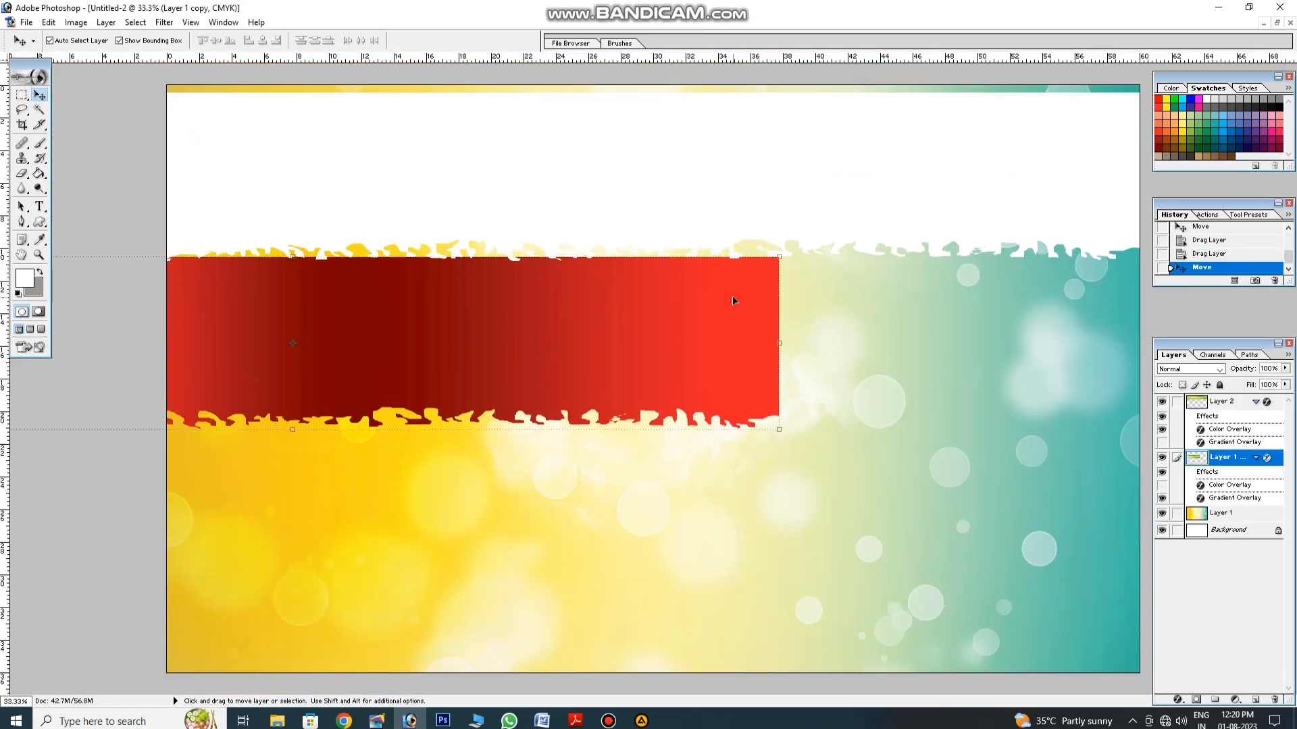
key(ctrl+shift+bracketright)
drag(734, 300, 1065, 175)
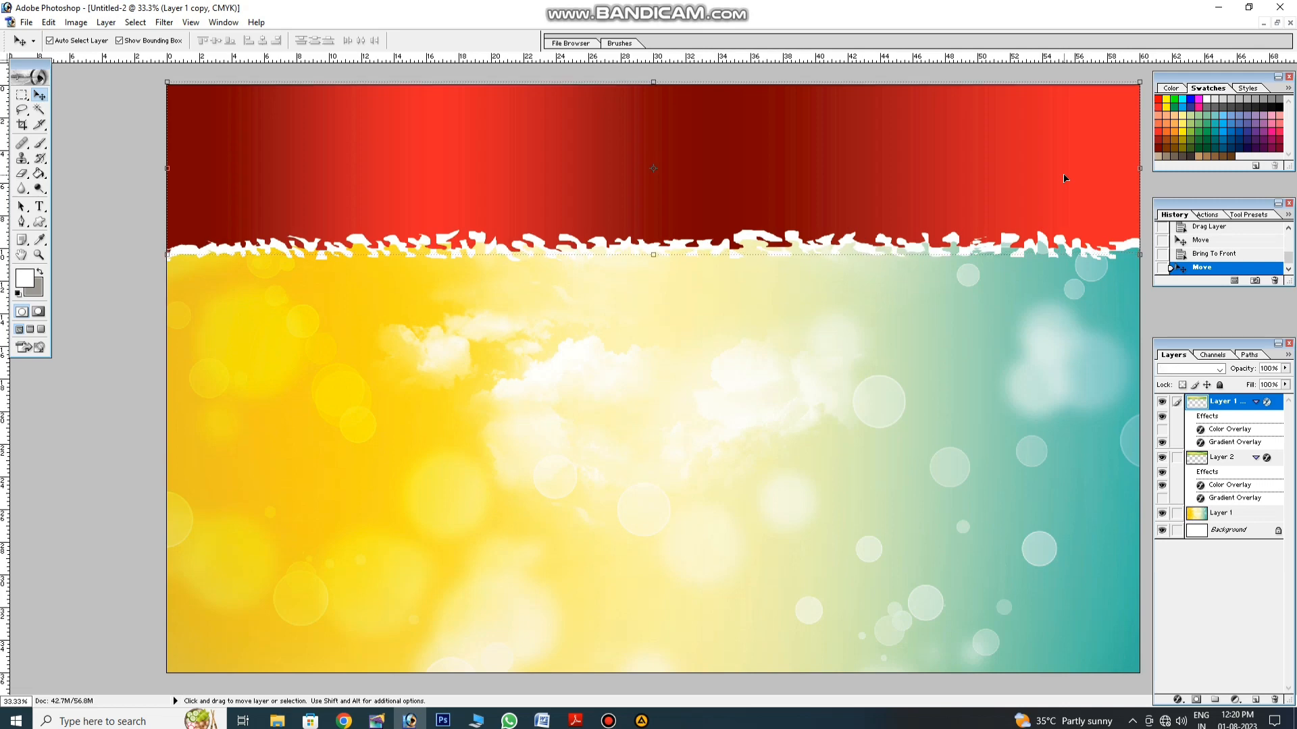
Step: Nudge the white torn strip (Layer 2) down and stretch it slightly taller
click(1039, 349)
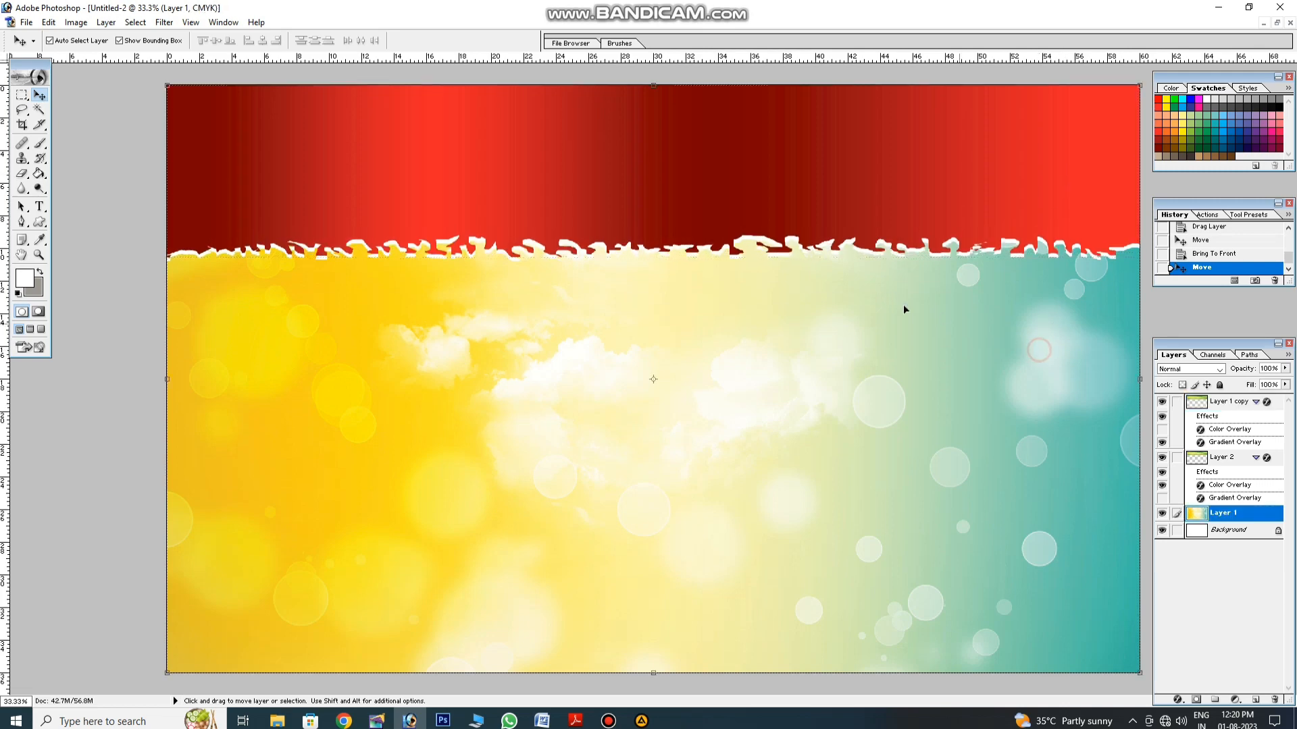
click(789, 253)
key(Down)
key(Down)
key(Down)
key(Down)
key(Down)
key(Down)
key(Down)
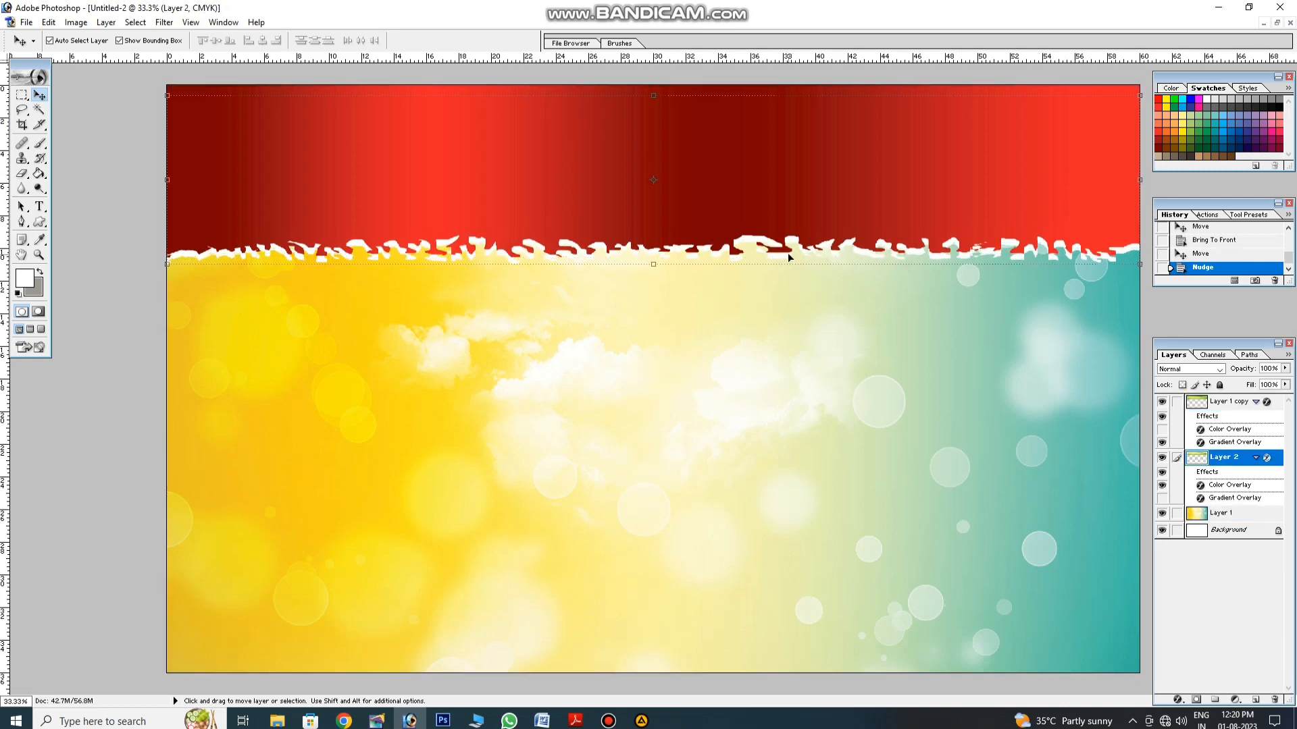
drag(788, 264, 792, 266)
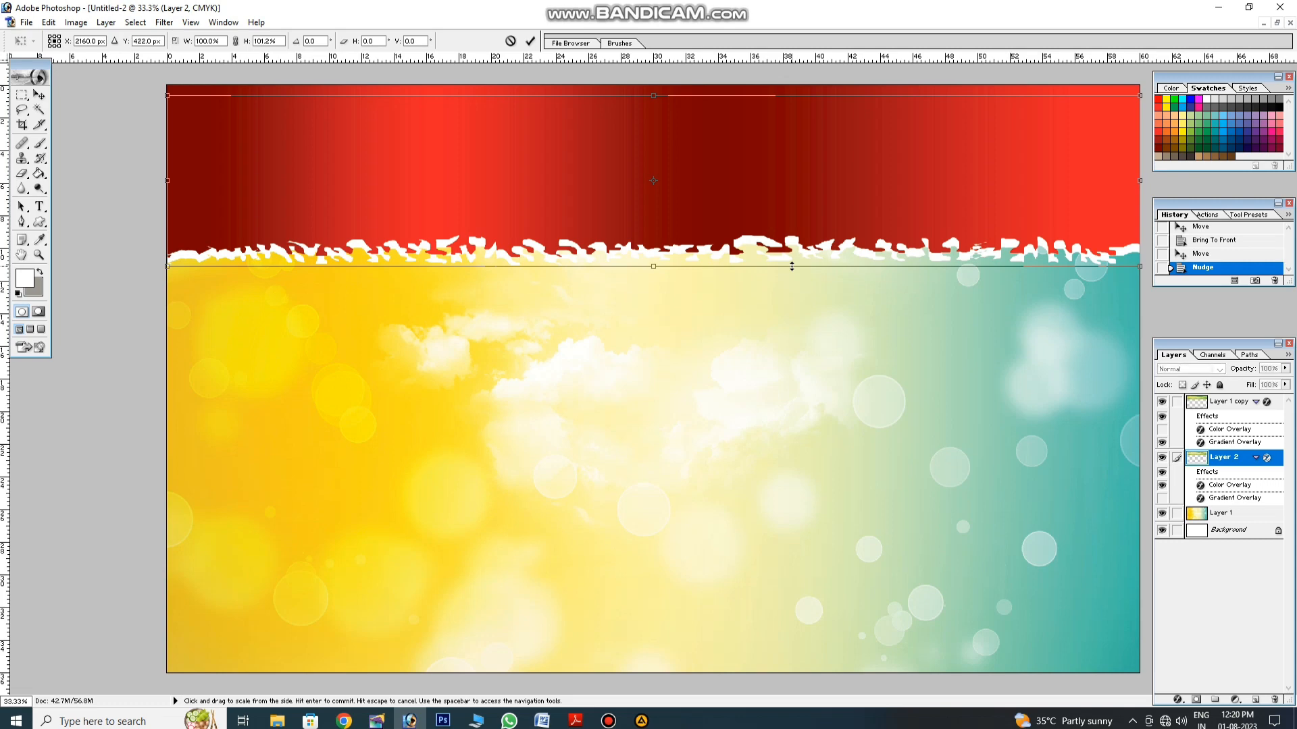
key(Right)
key(Right)
key(Right)
key(Right)
key(Right)
key(Right)
key(Right)
key(Right)
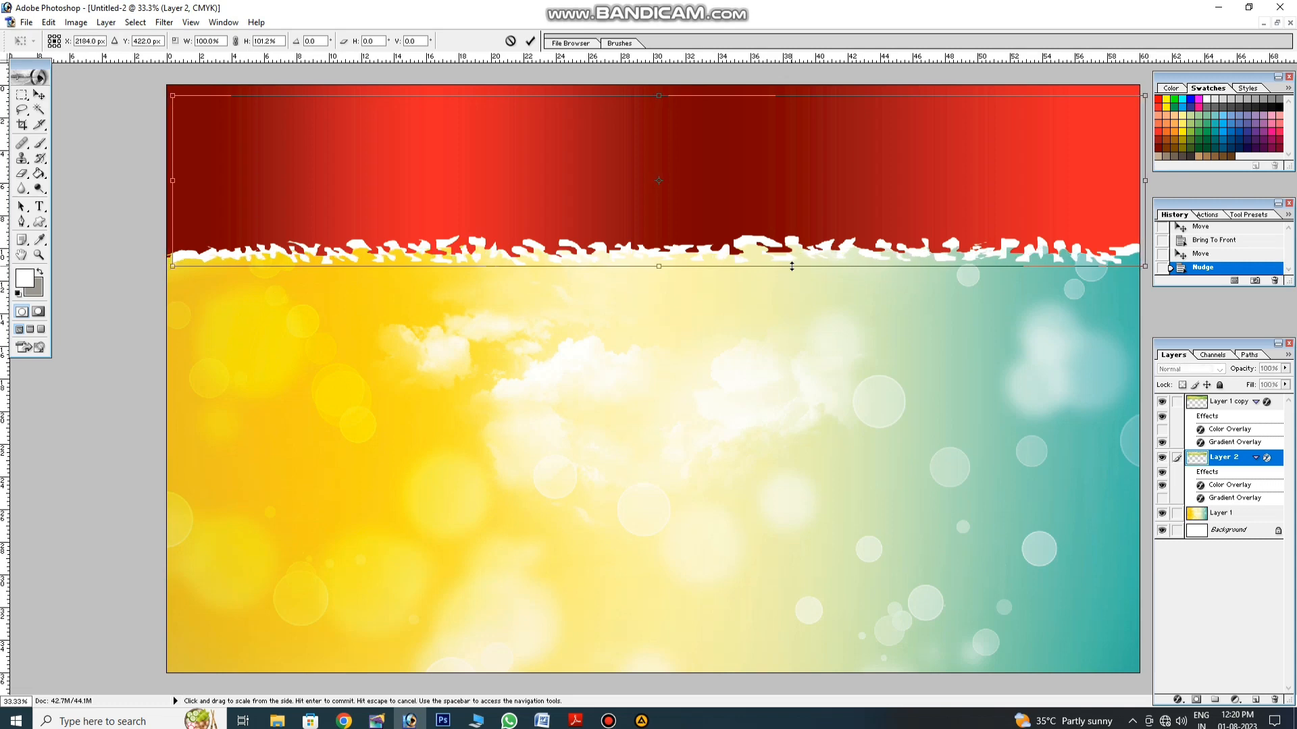
key(Left)
key(Left)
key(Left)
key(Left)
key(Left)
key(Left)
key(Left)
key(Left)
key(Left)
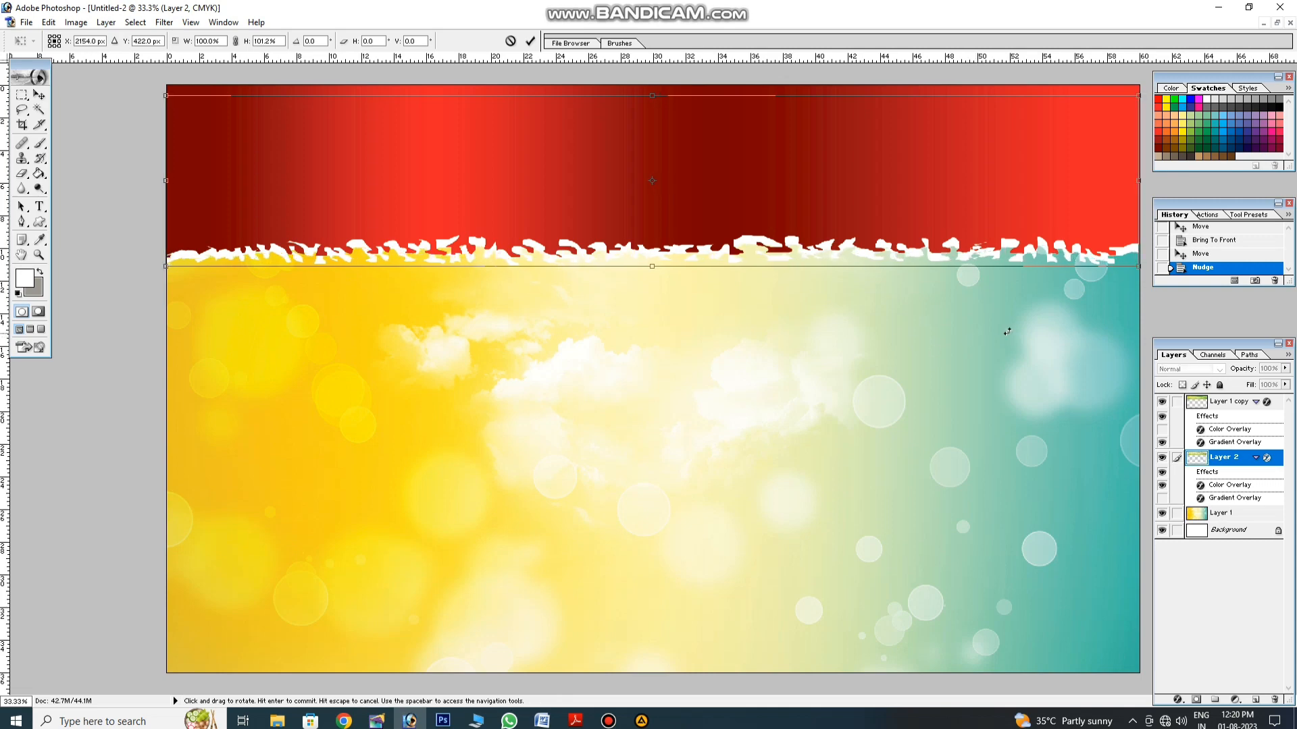
key(Return)
Step: Nudge the red banner and stretch it to the right and top edges of the canvas
click(1030, 212)
key(shift+Down)
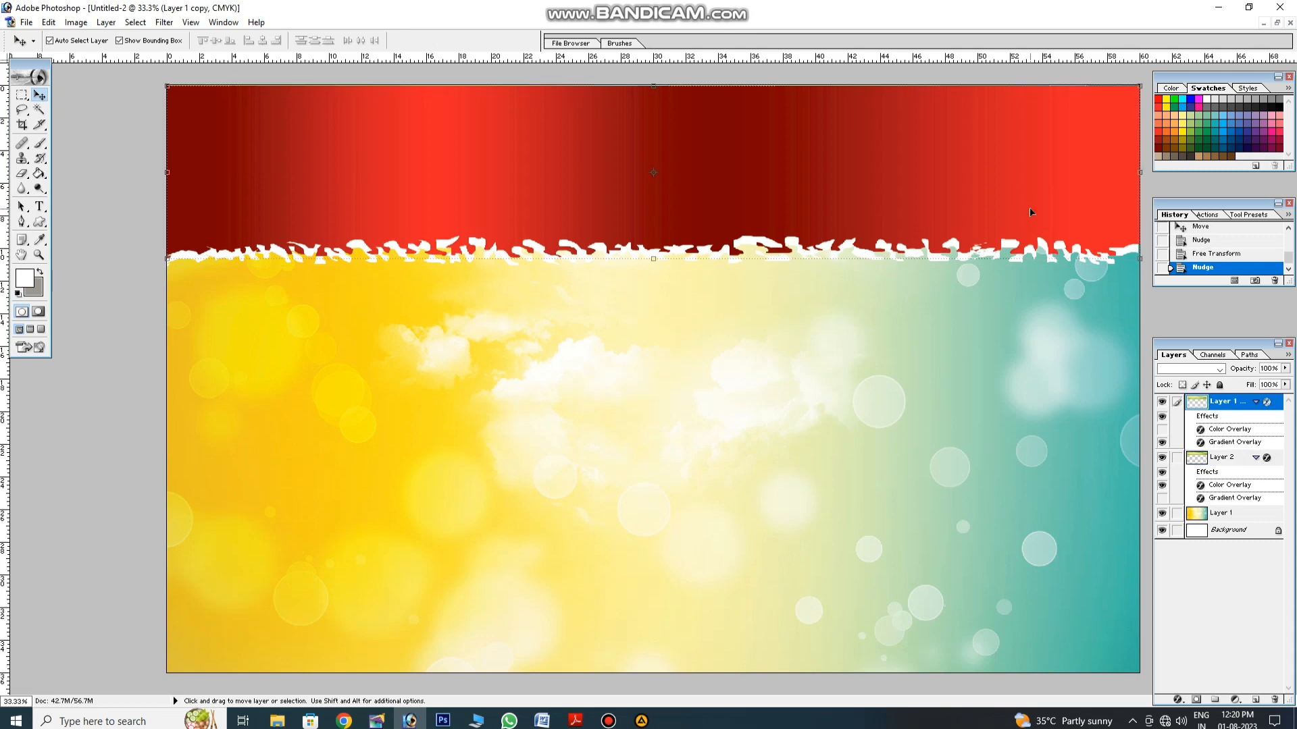
key(shift+Left)
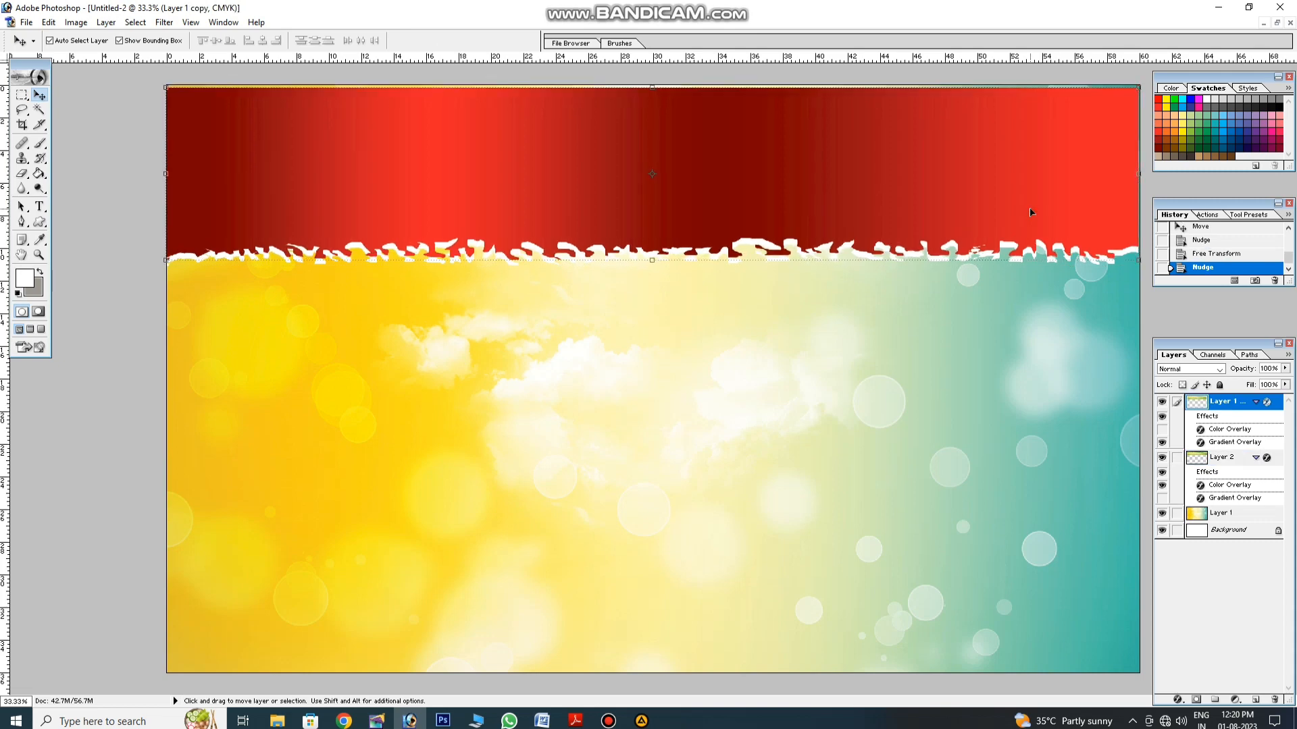
drag(1141, 208, 1144, 208)
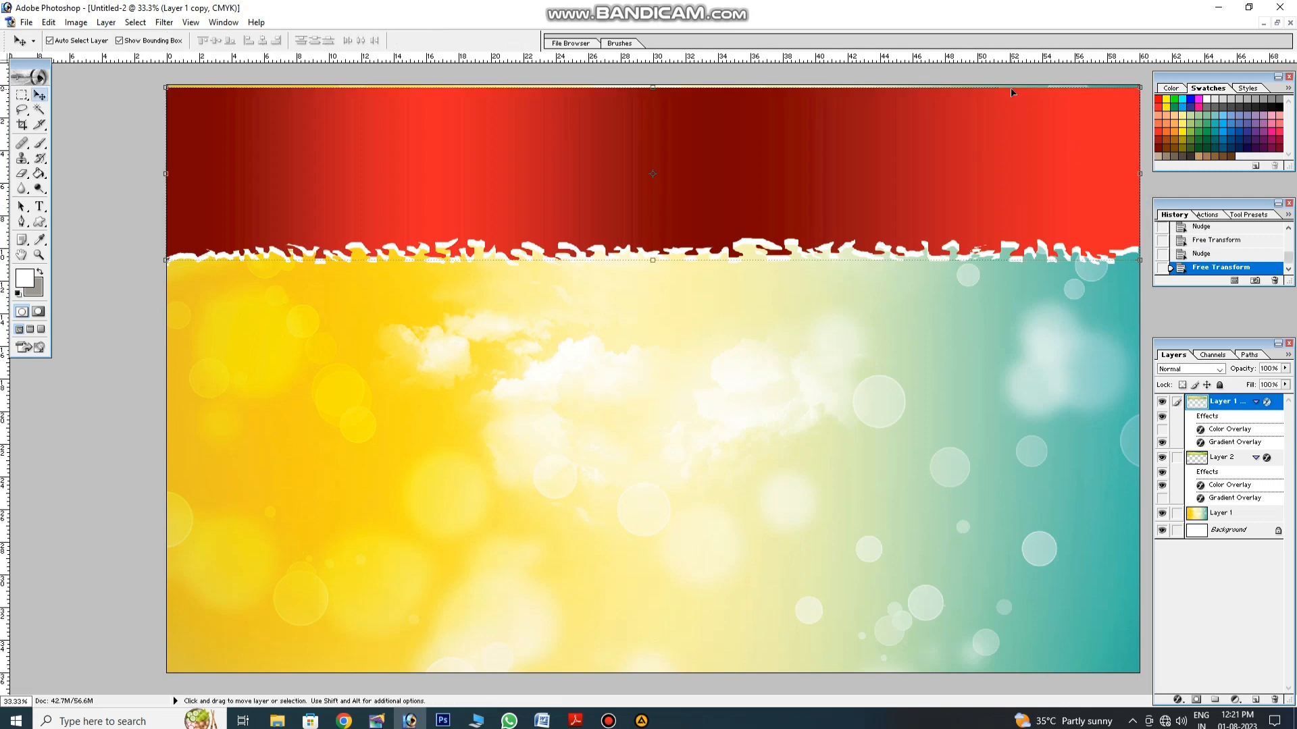
drag(1011, 87, 1011, 83)
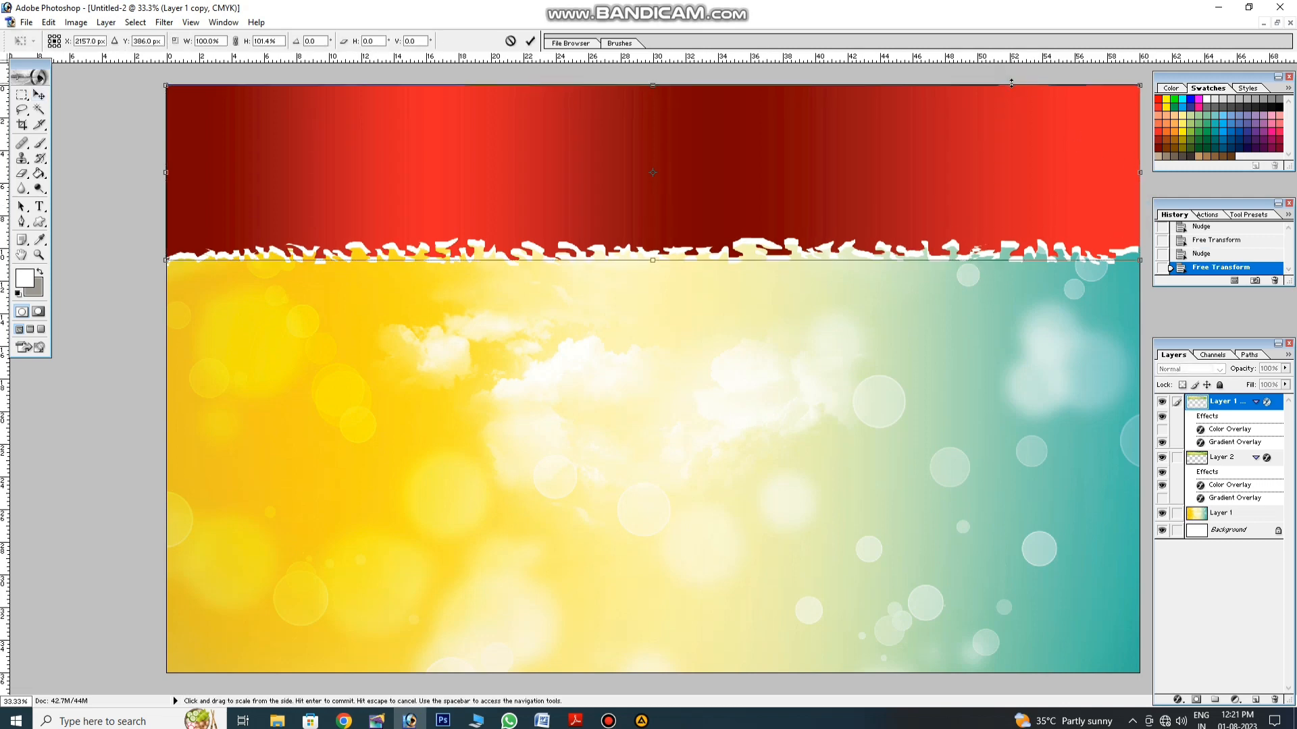
key(Return)
click(903, 362)
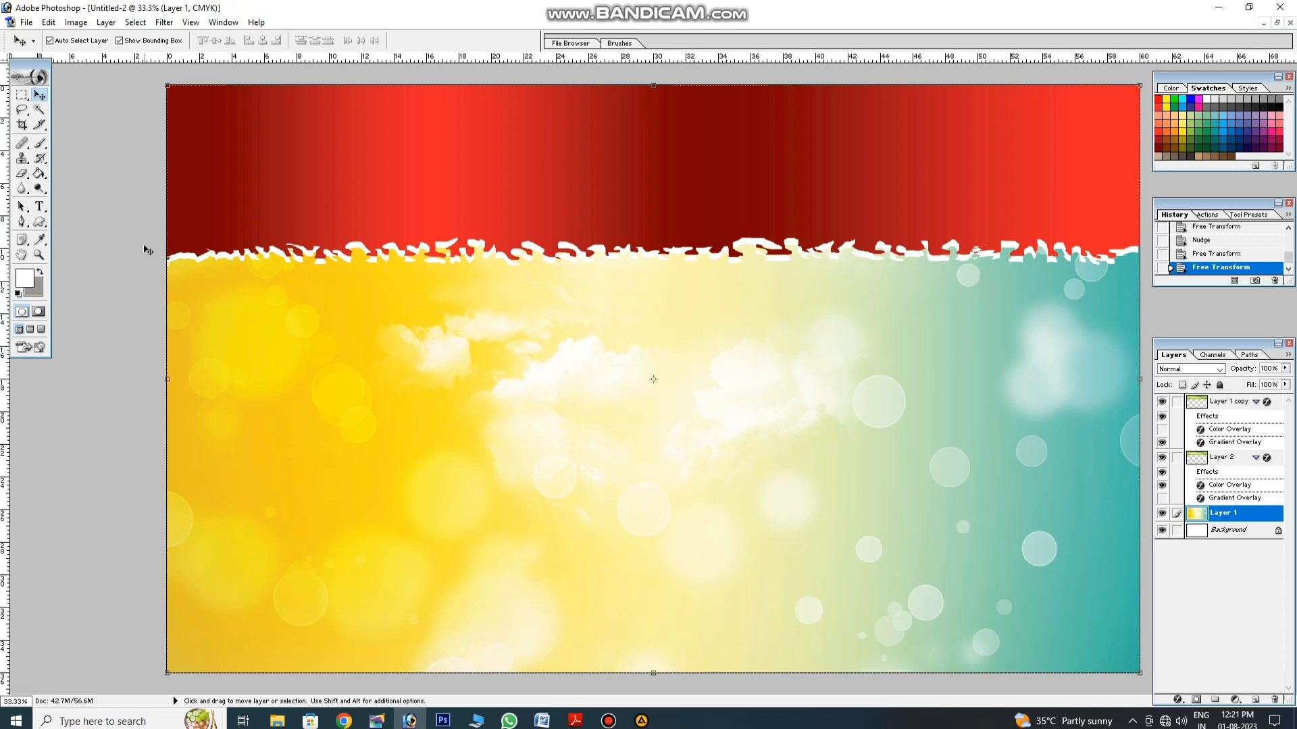
Step: Draw a rectangle across the bottom of the banner
click(40, 225)
click(87, 227)
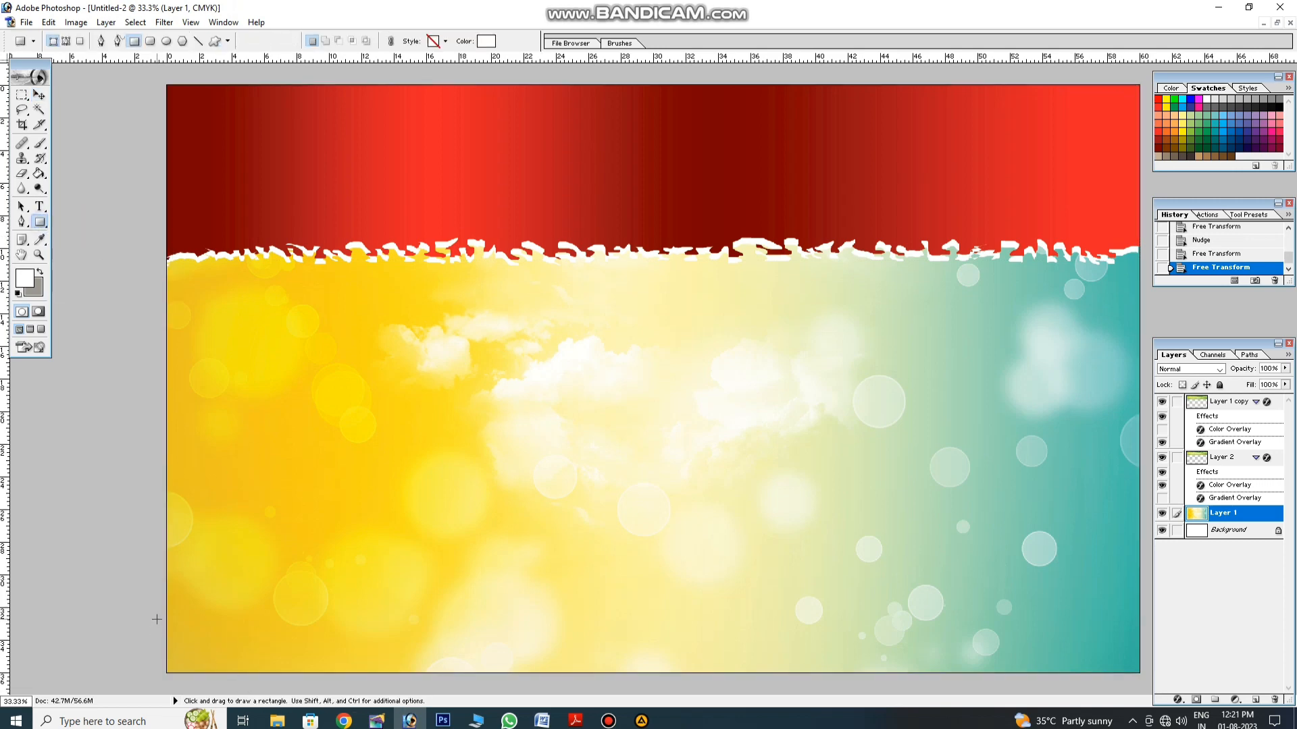
drag(166, 632, 1140, 674)
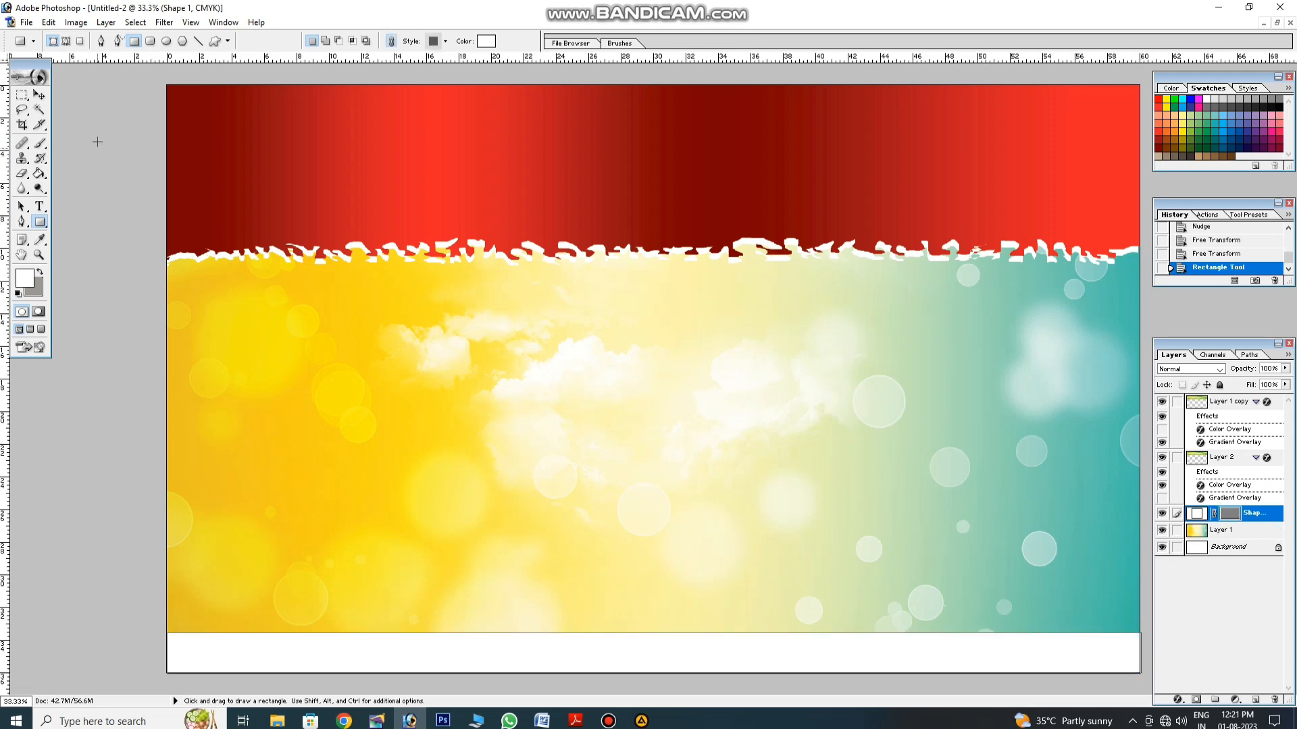
click(39, 95)
Step: Give the bottom rectangle a green Color Overlay
click(1177, 700)
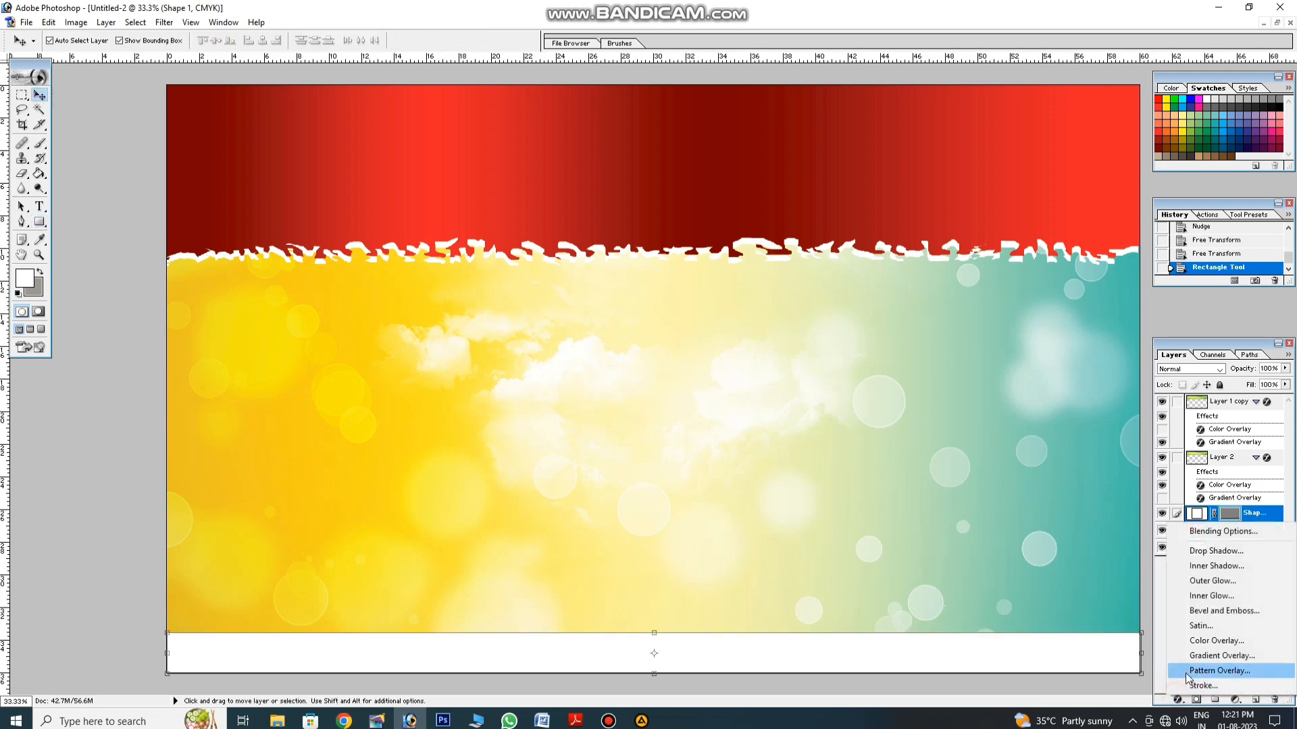
click(1197, 639)
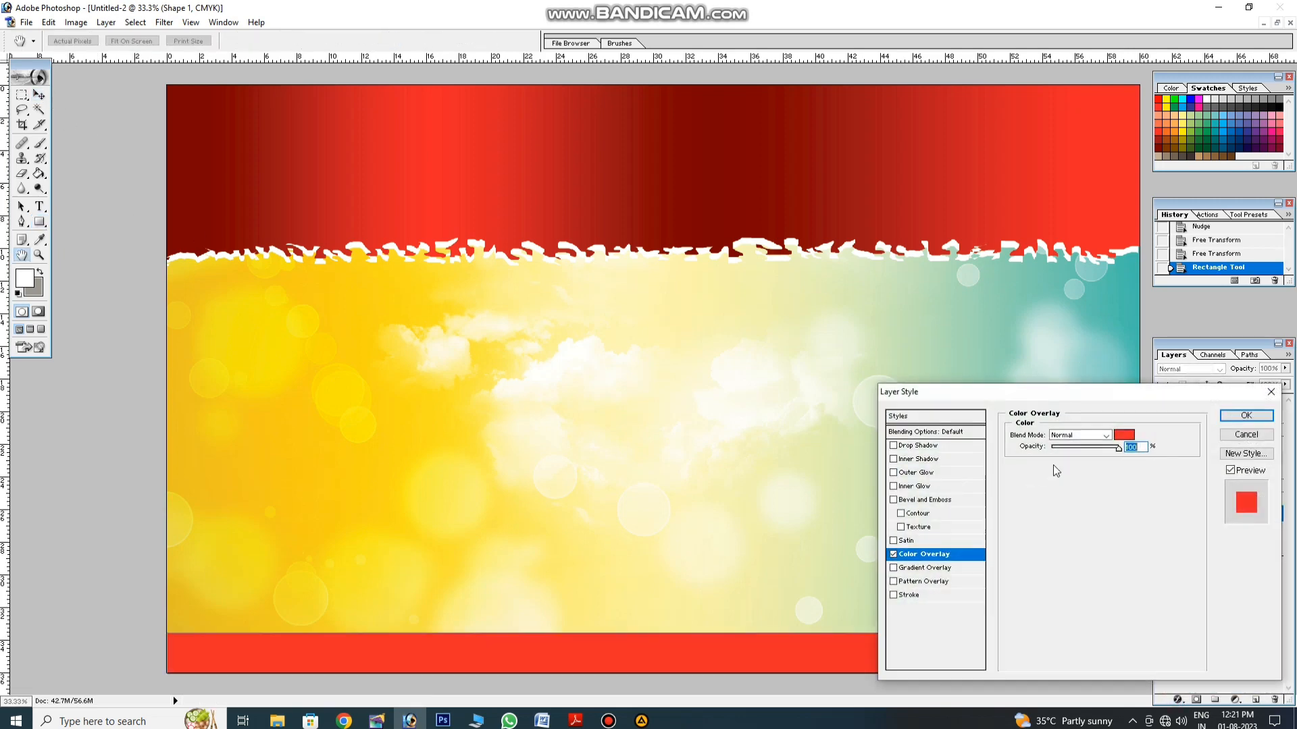
click(1123, 435)
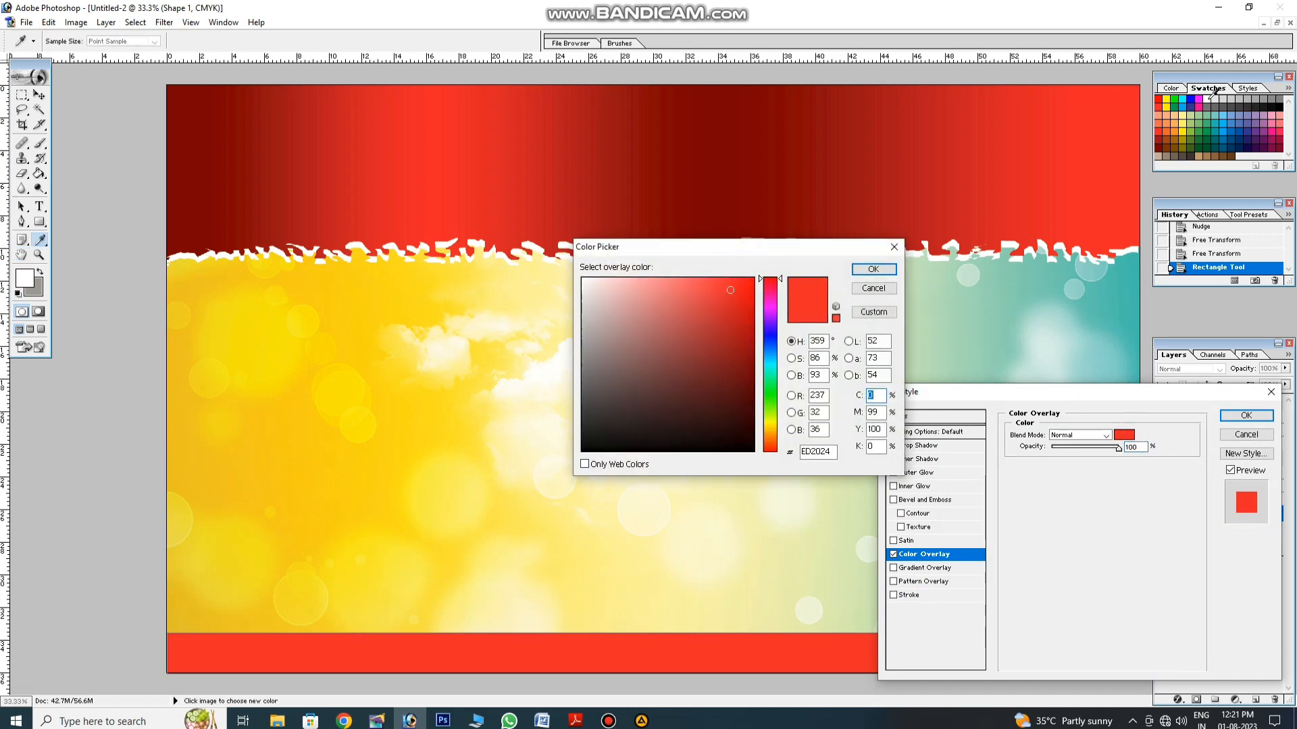
click(1190, 133)
key(Return)
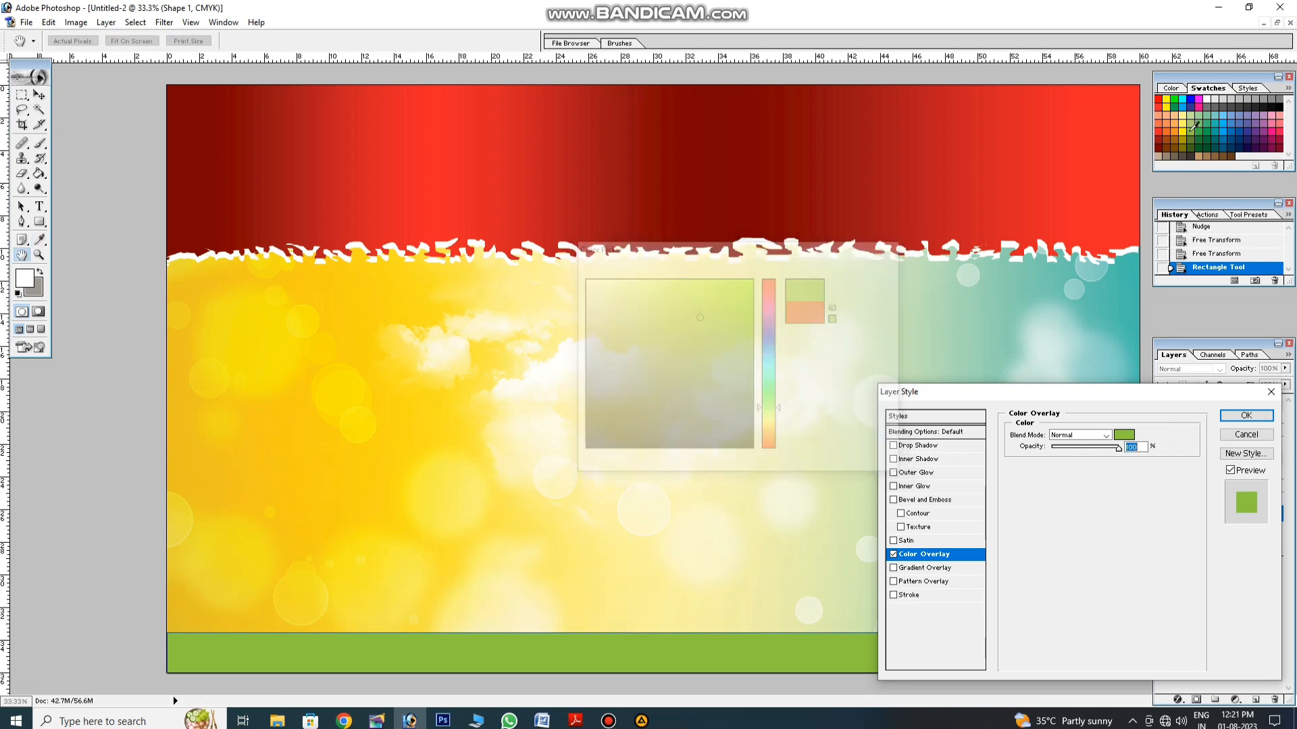
key(Return)
Step: Place a guide at the green strip's top and stretch the strip to meet it
click(429, 676)
click(434, 662)
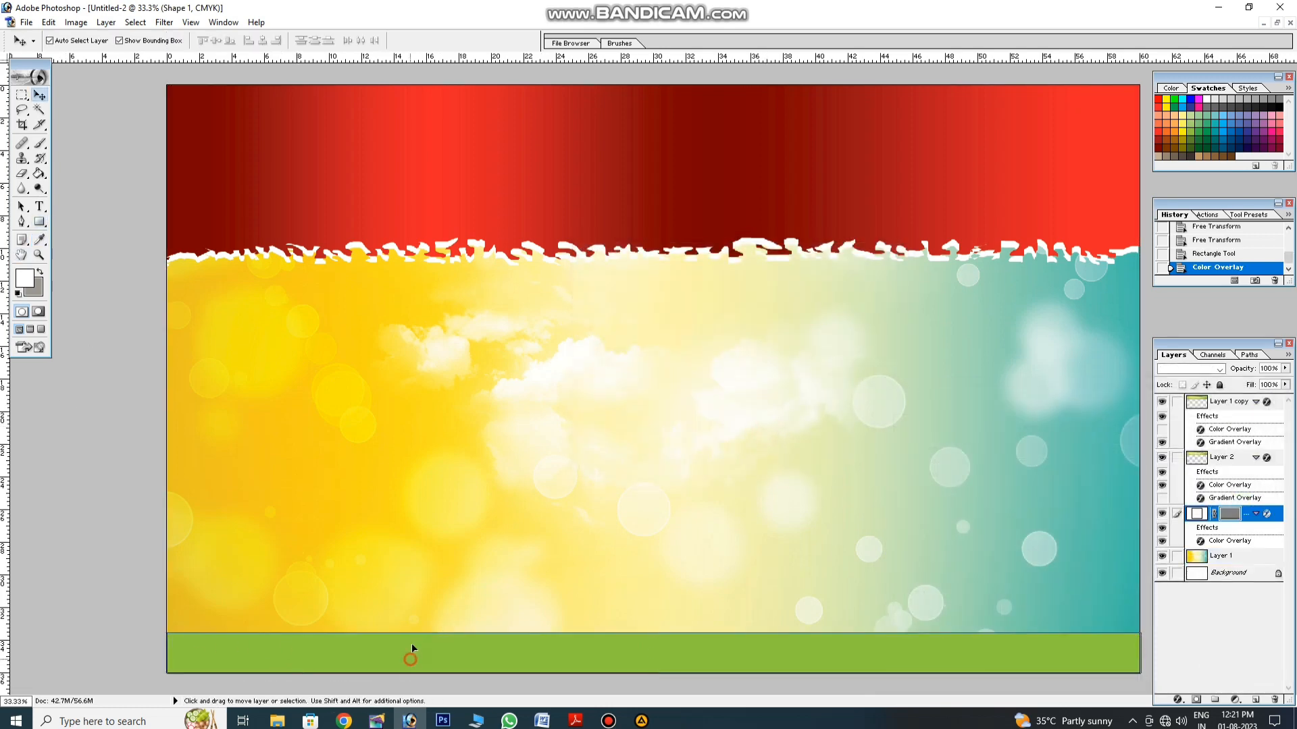
drag(527, 59, 539, 623)
key(ctrl+t)
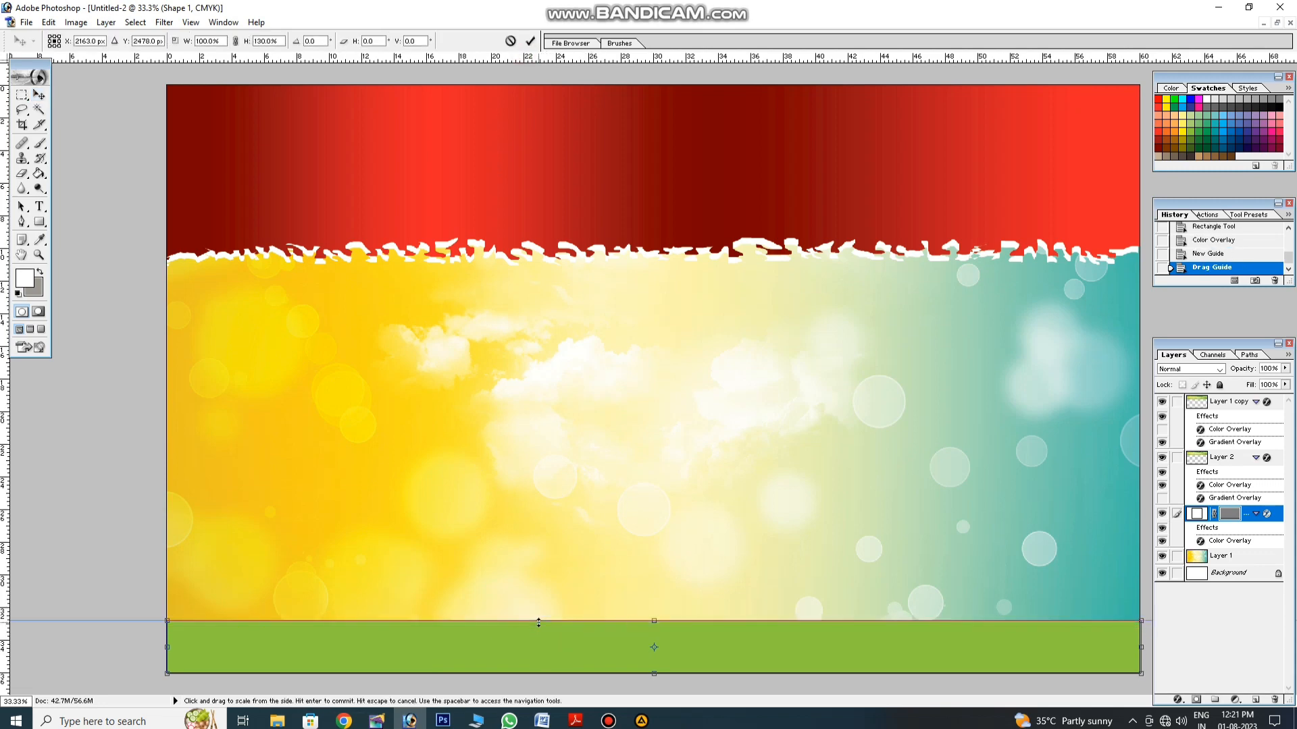
key(Return)
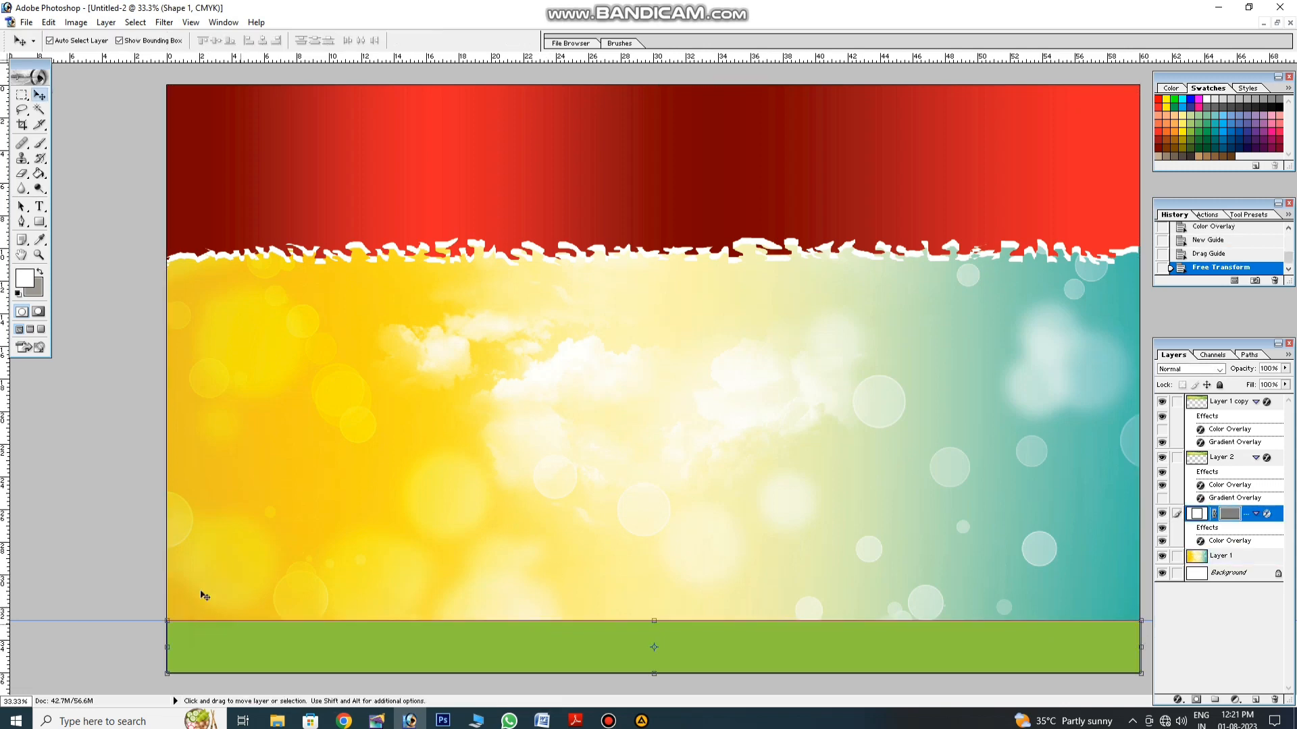
click(119, 620)
Step: Draw a rounded rectangle bar across the green strip
drag(39, 222, 101, 232)
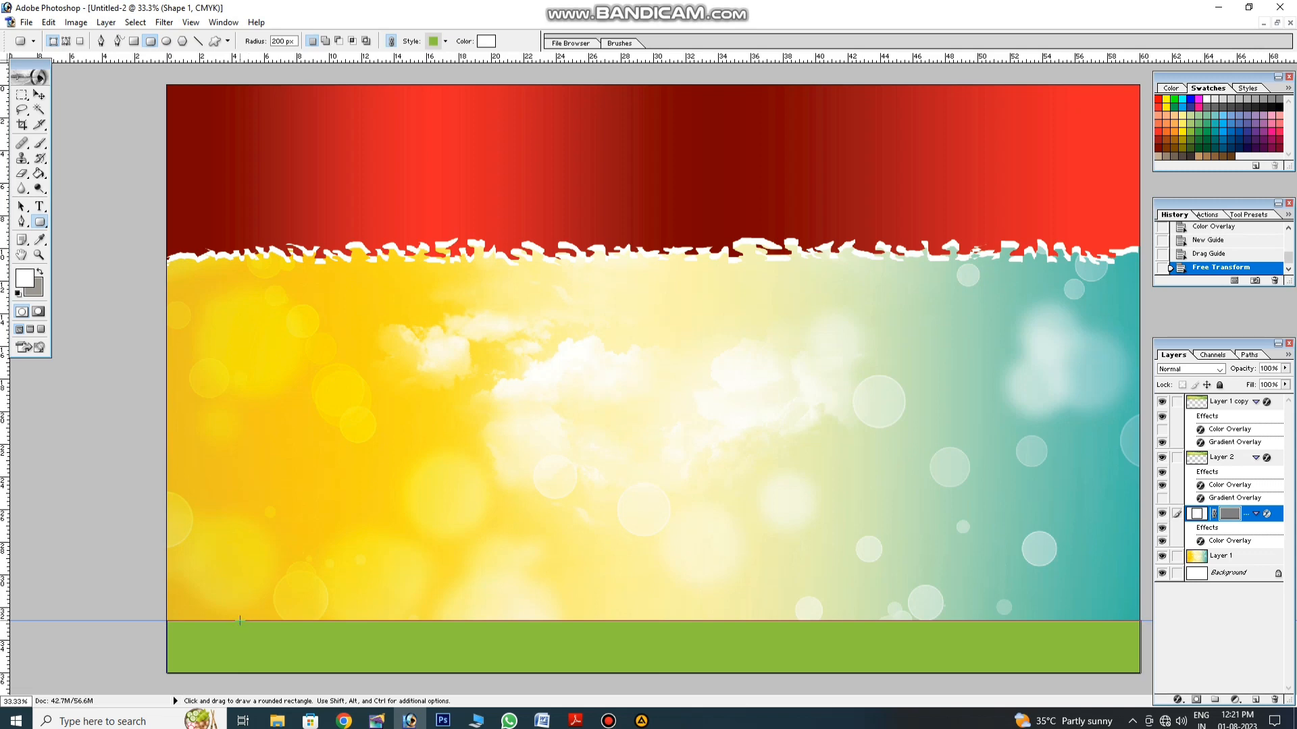
drag(240, 620, 920, 671)
click(46, 94)
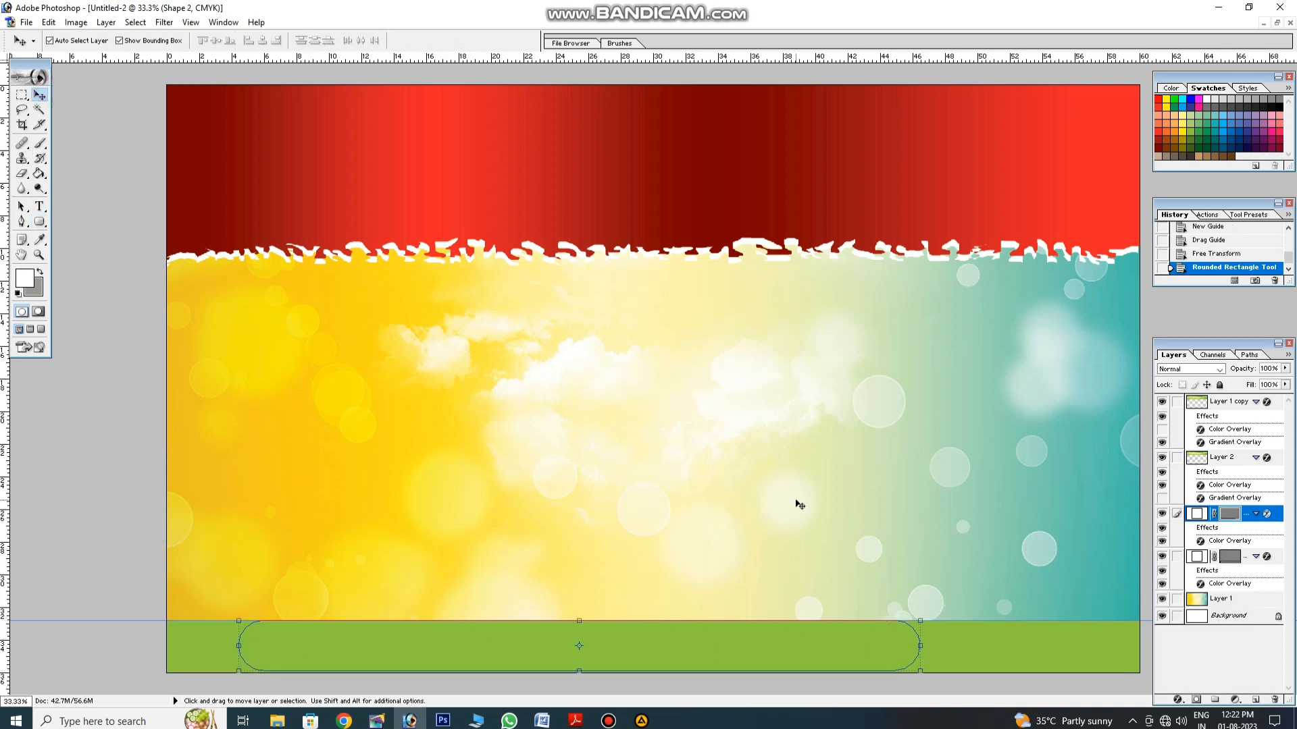
Step: Give the rounded bar a dark purple Color Overlay
click(1179, 699)
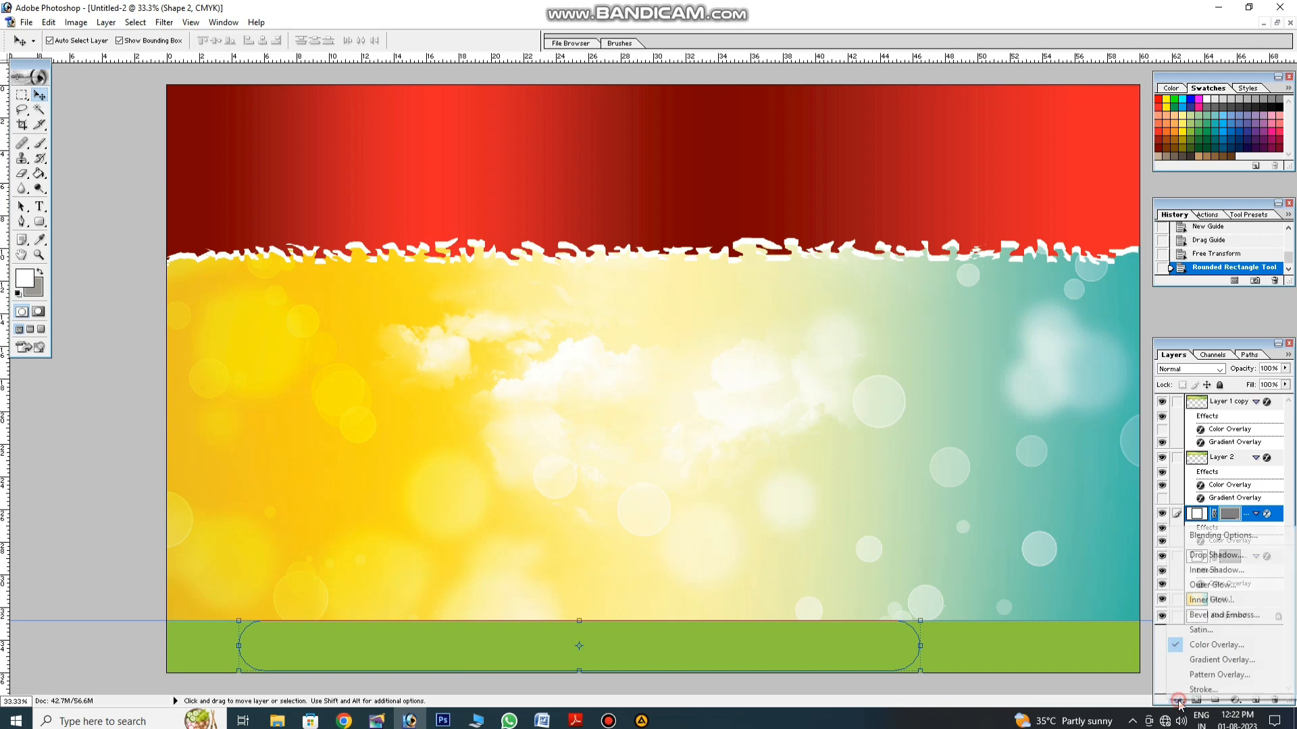
click(1206, 647)
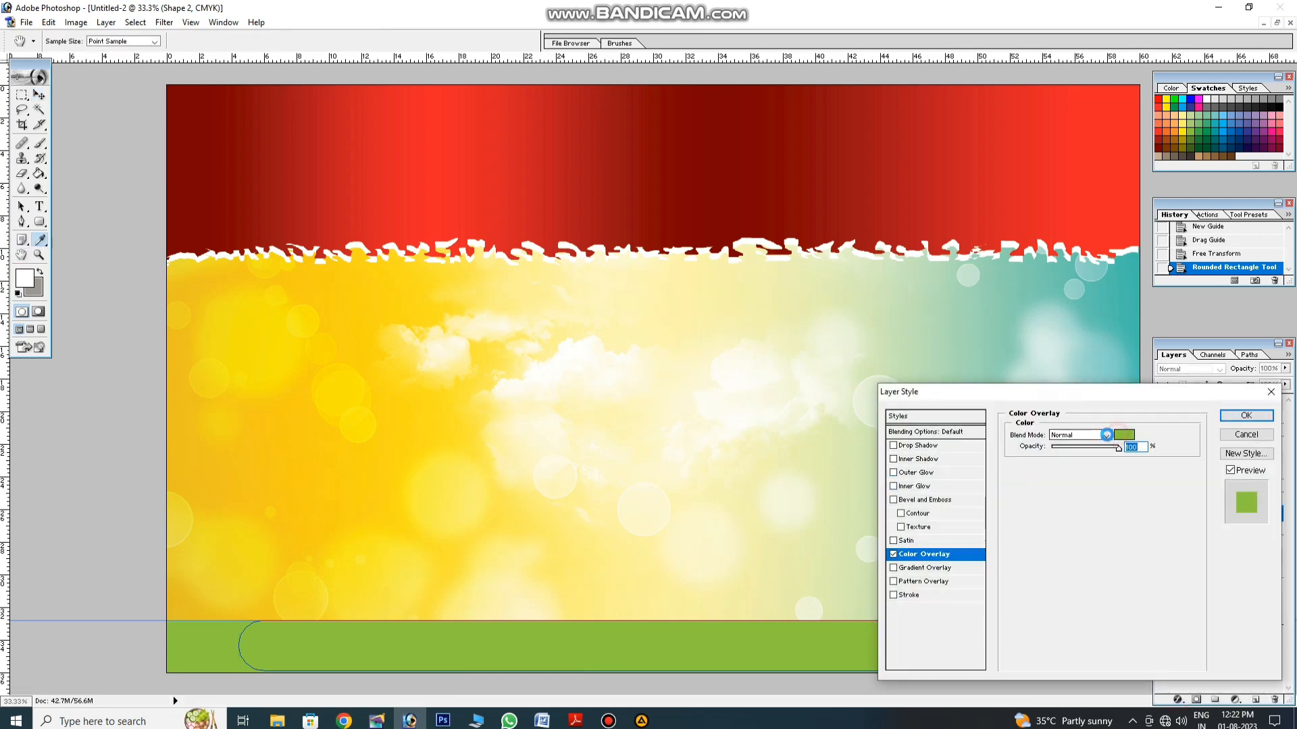
click(1122, 434)
click(1263, 147)
key(Return)
key(Return)
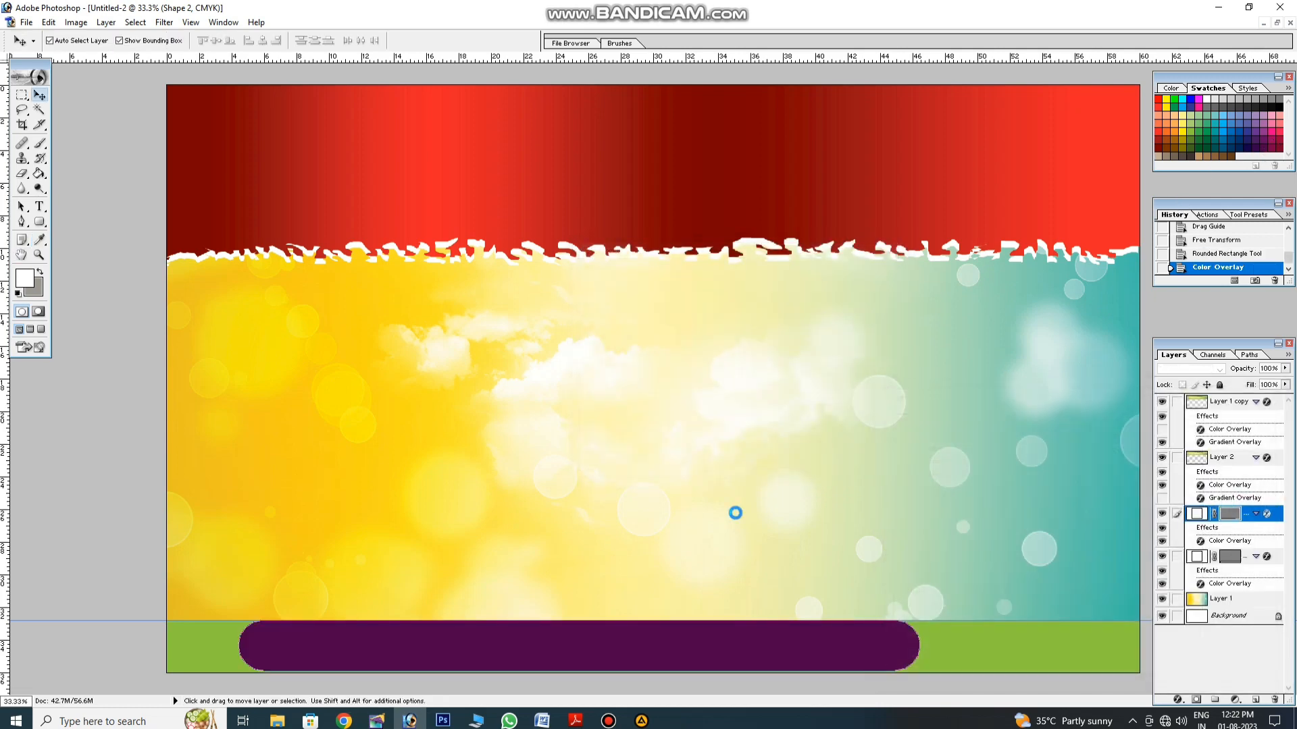
key(ctrl+t)
key(Return)
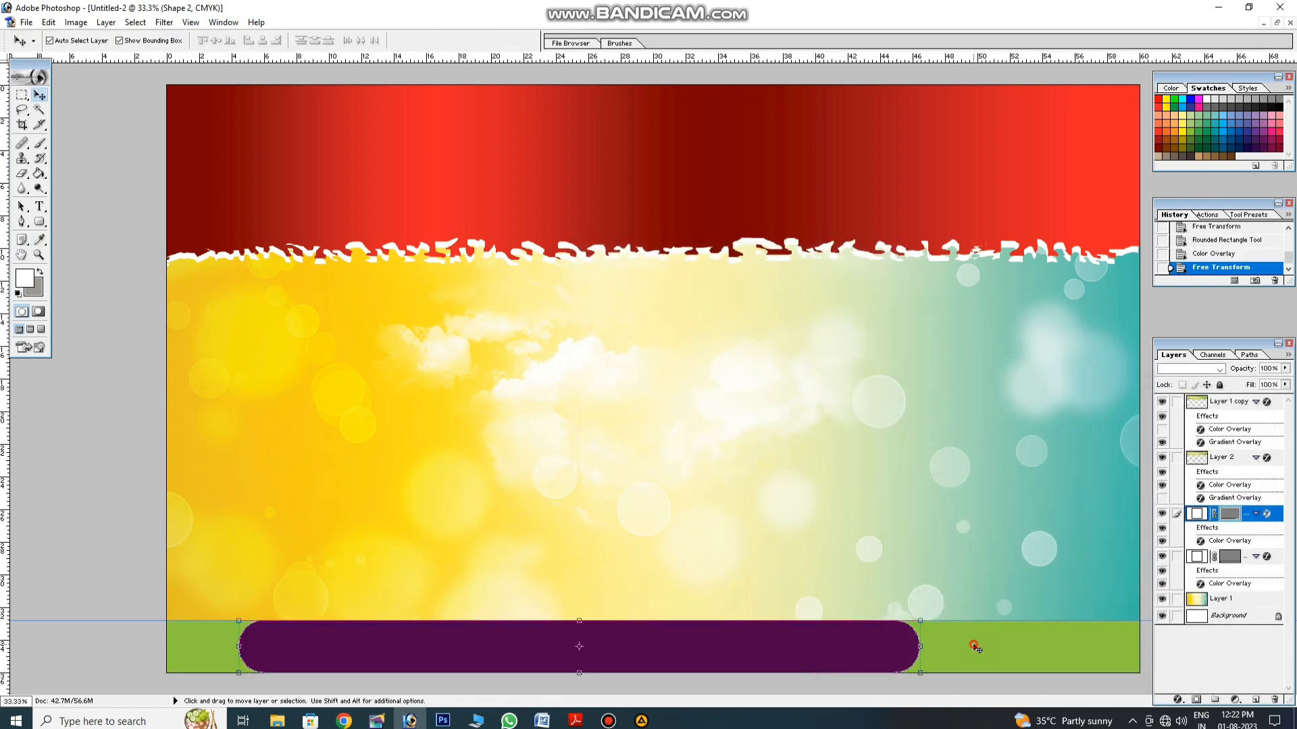
click(978, 644)
Step: Change the bottom strip's Color Overlay from green to pink
click(1177, 701)
click(1196, 645)
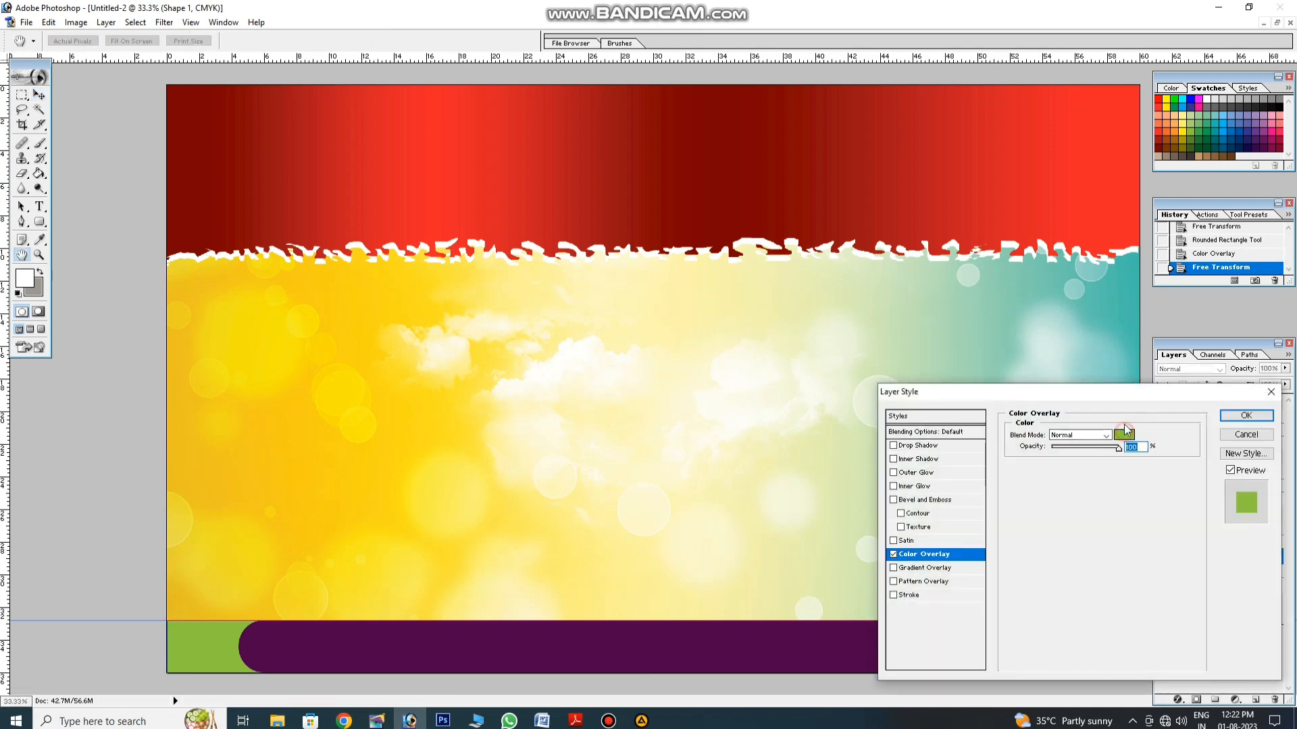
click(1123, 434)
click(1199, 107)
key(Return)
key(Return)
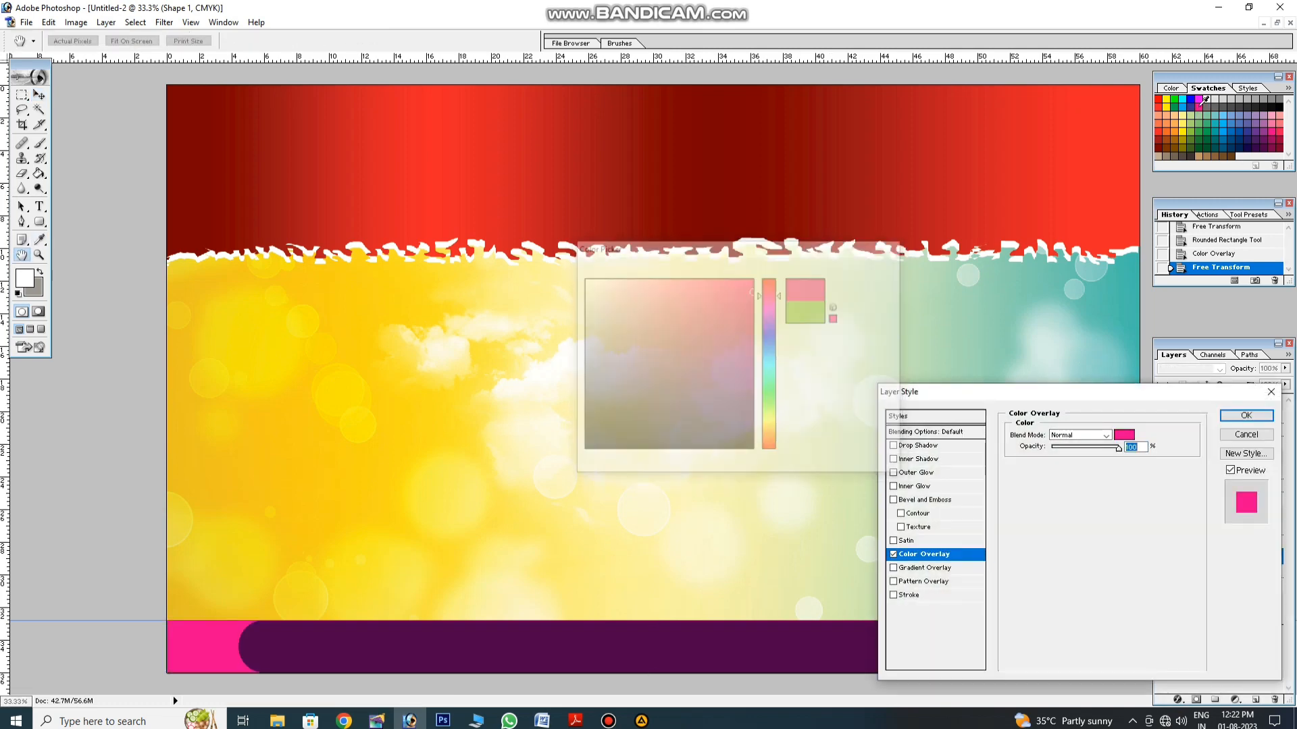
Step: Widen the purple bar and centre it on a new vertical centre guide
click(905, 653)
drag(922, 648, 1023, 648)
key(Return)
click(813, 457)
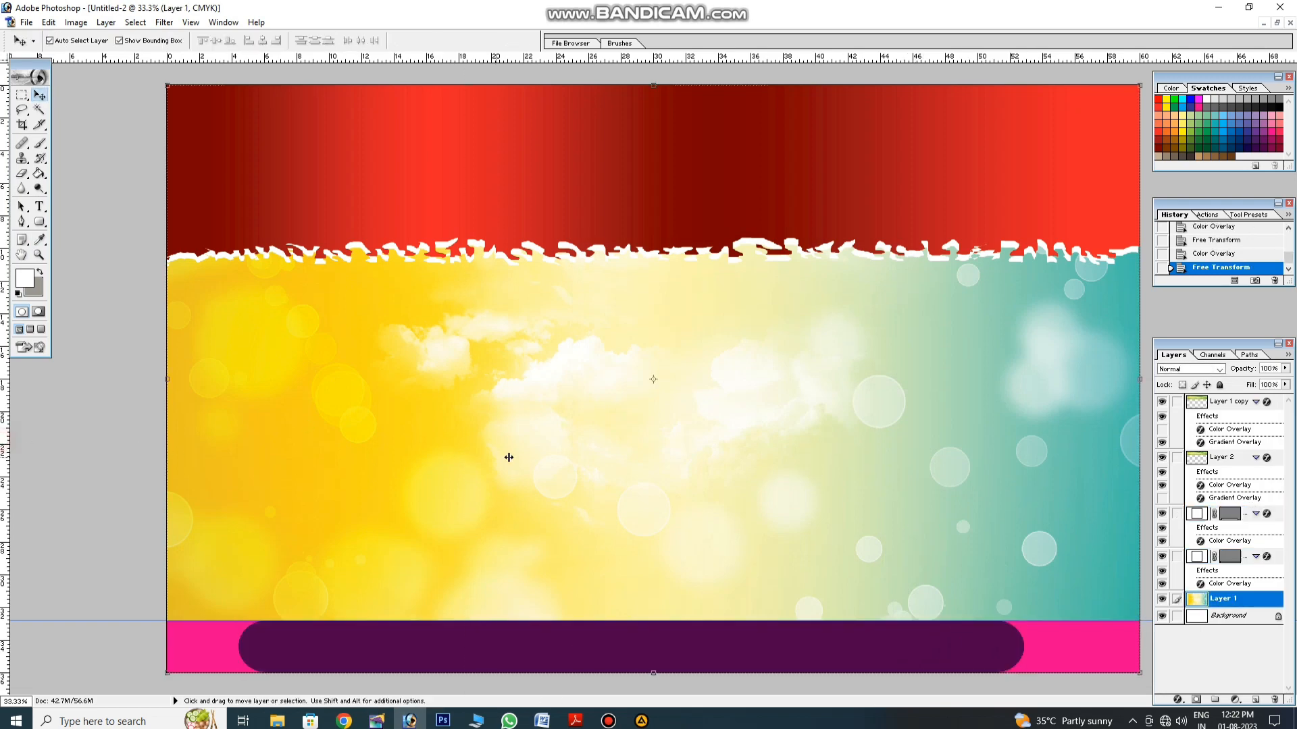
drag(508, 457, 653, 454)
click(780, 665)
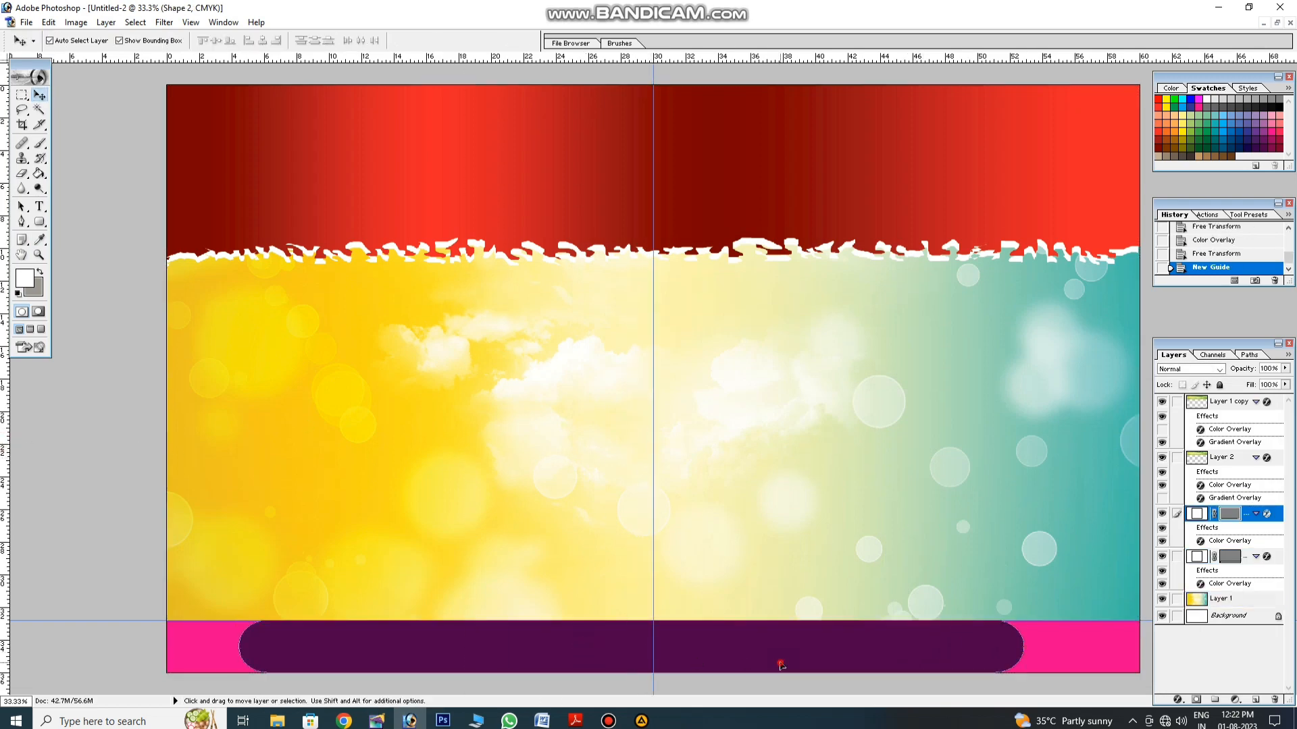
drag(780, 665, 799, 662)
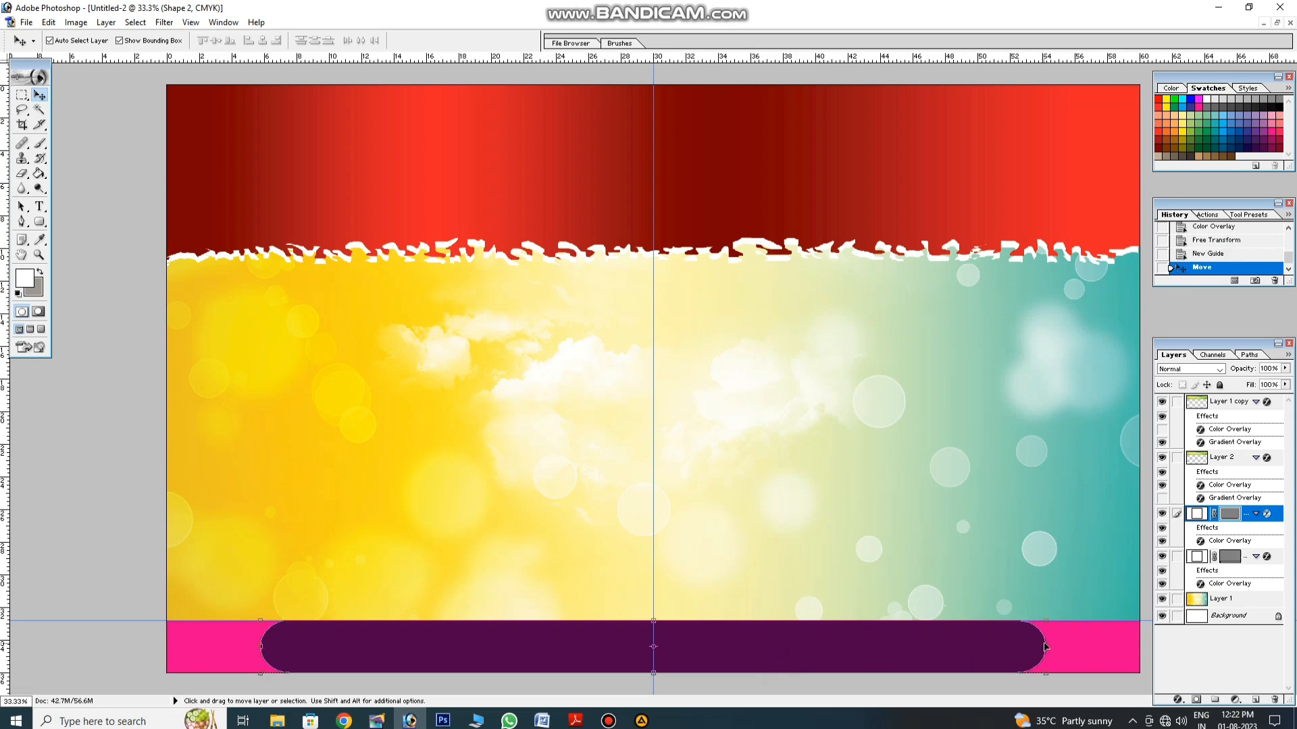
key(ctrl+t)
drag(1045, 647, 1117, 646)
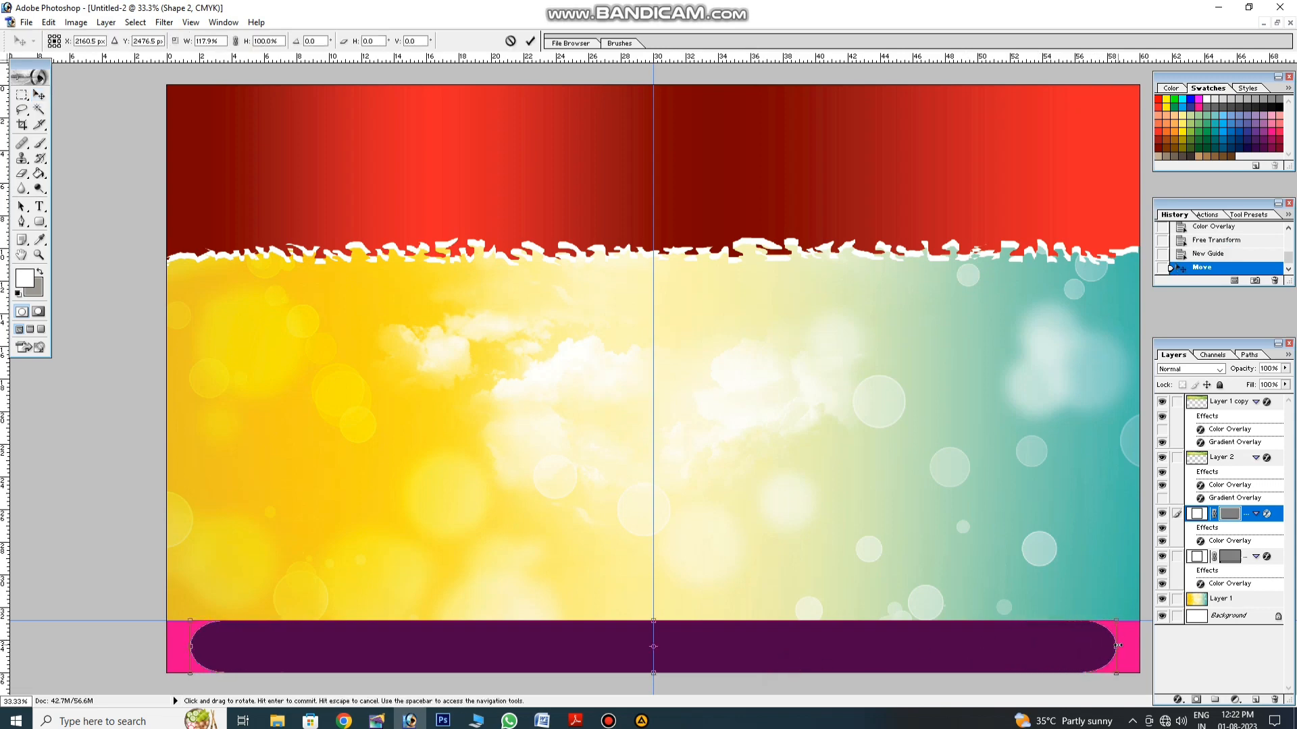
key(Return)
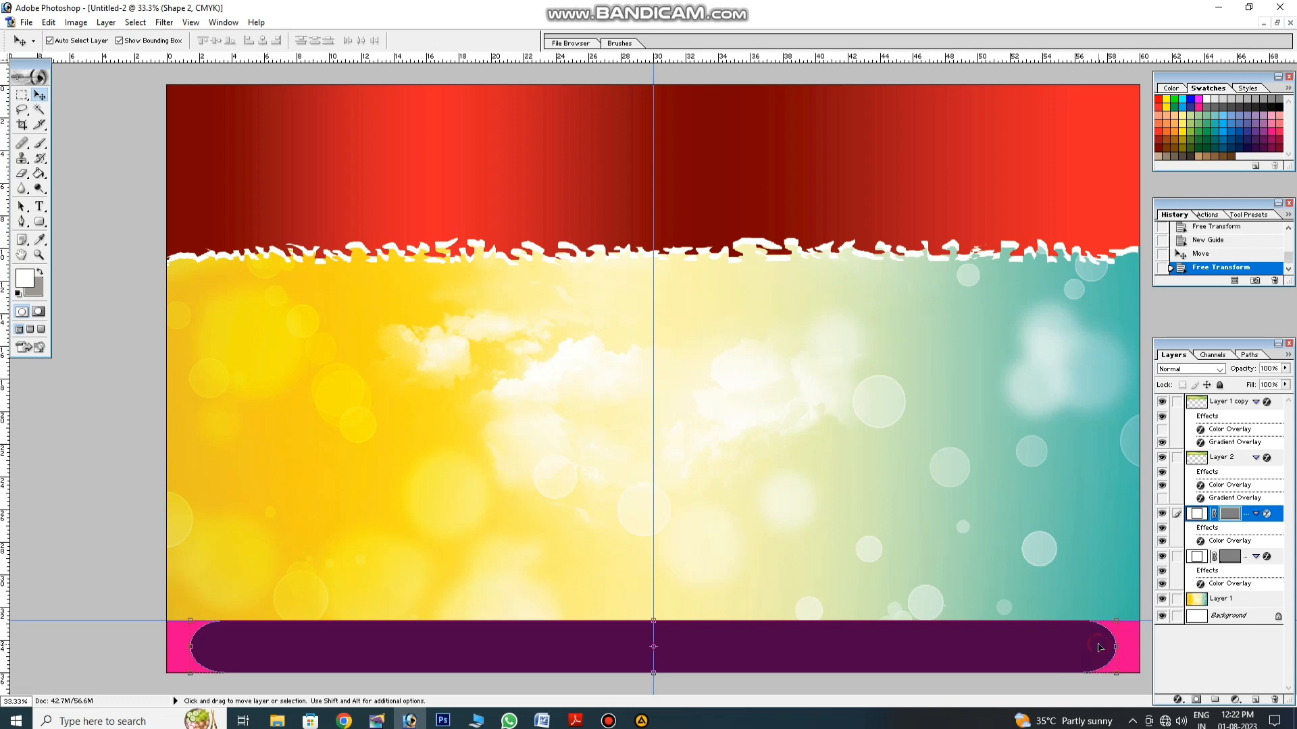
Step: Select the sky background layer and toggle a taskbar window several times
click(1047, 557)
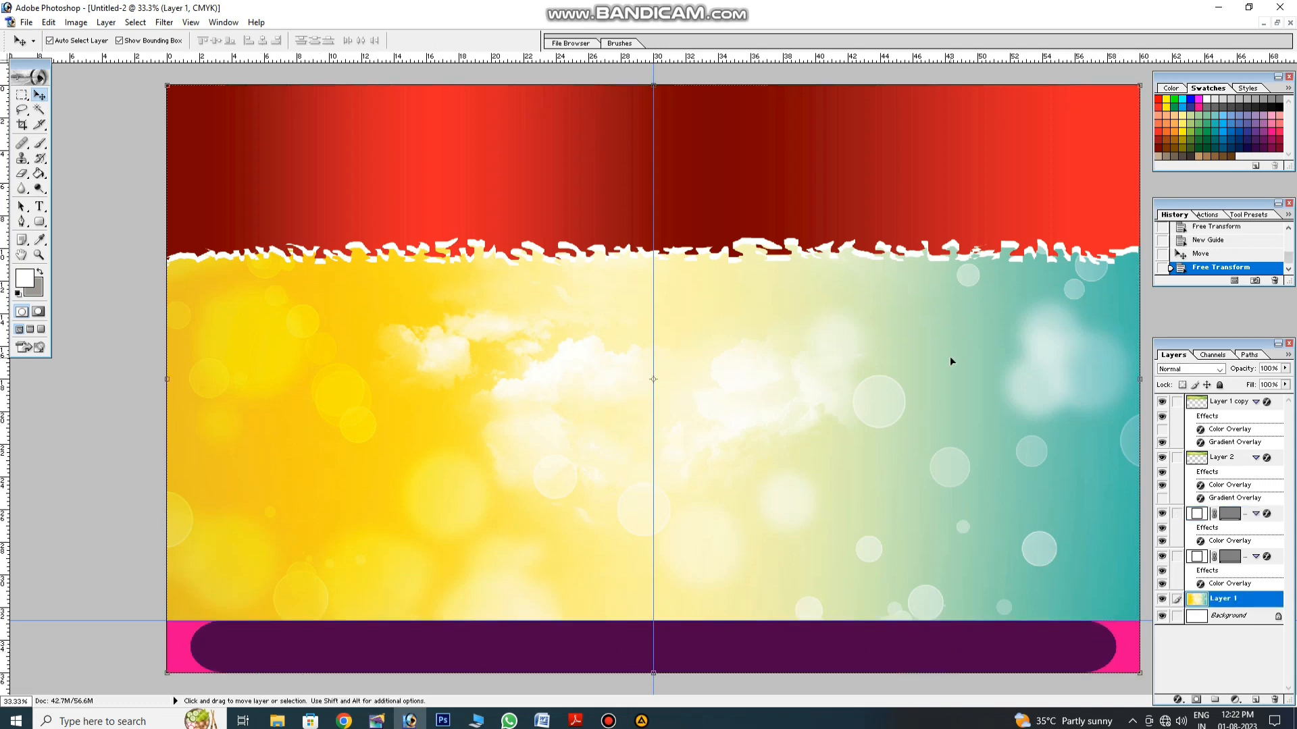
click(608, 721)
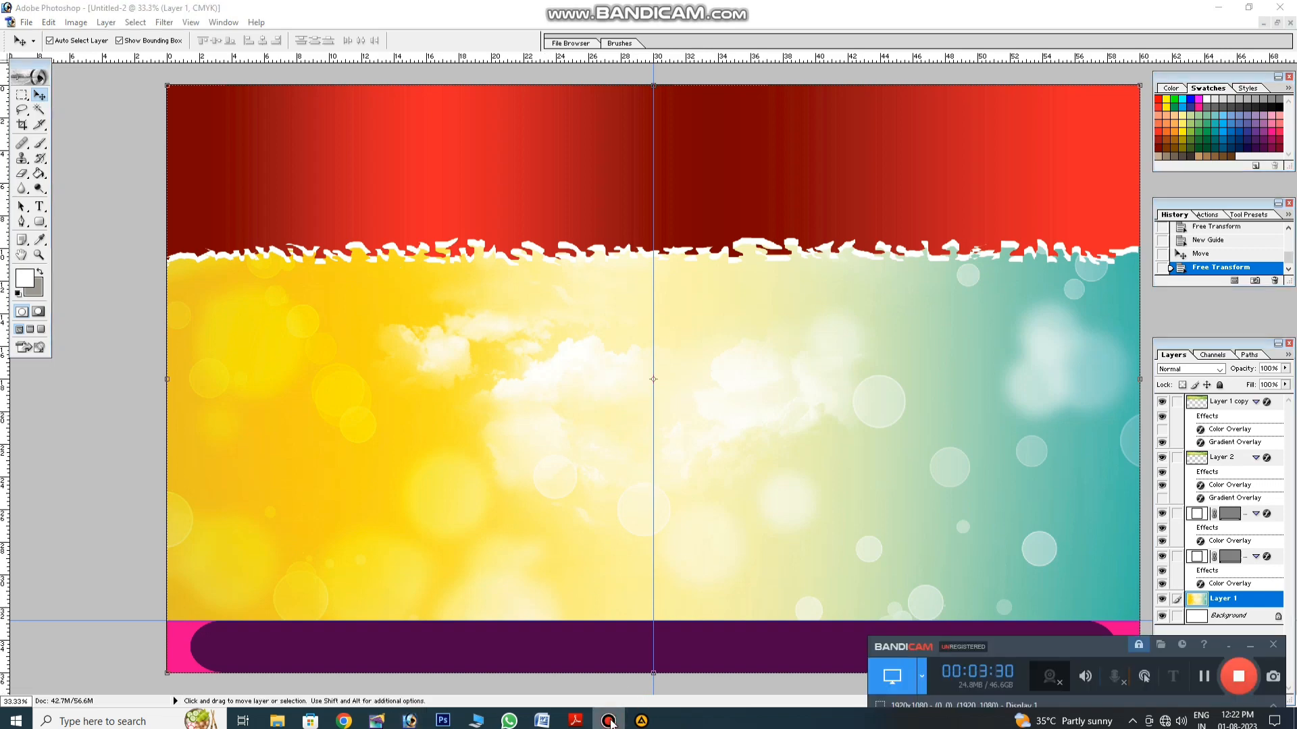
click(608, 722)
click(609, 721)
click(611, 721)
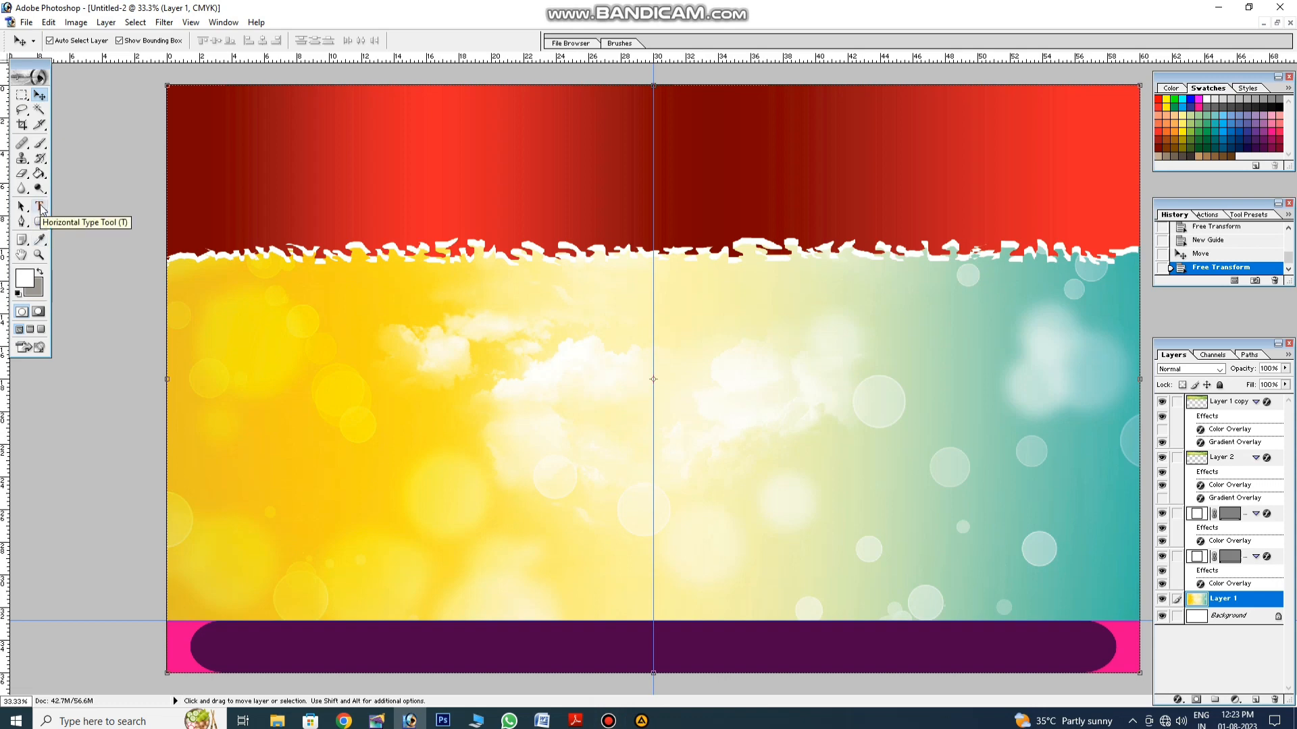
click(608, 721)
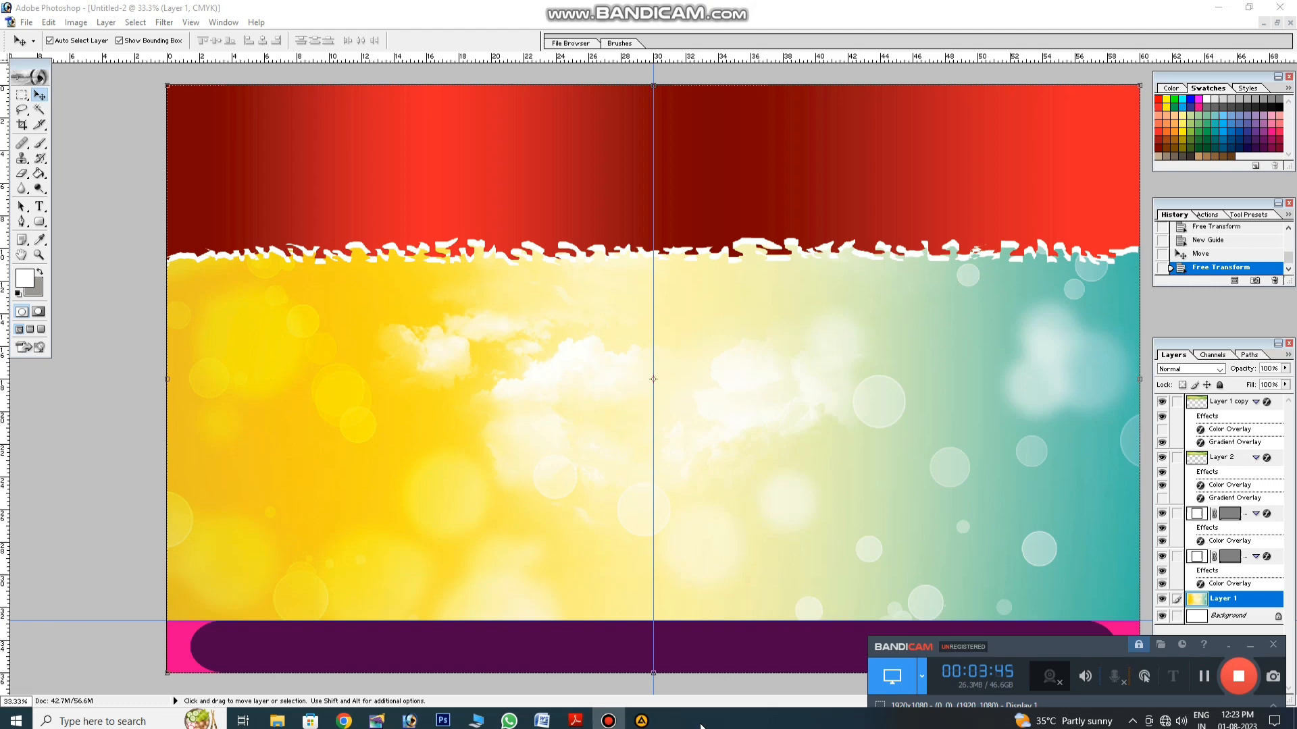
click(609, 721)
click(40, 206)
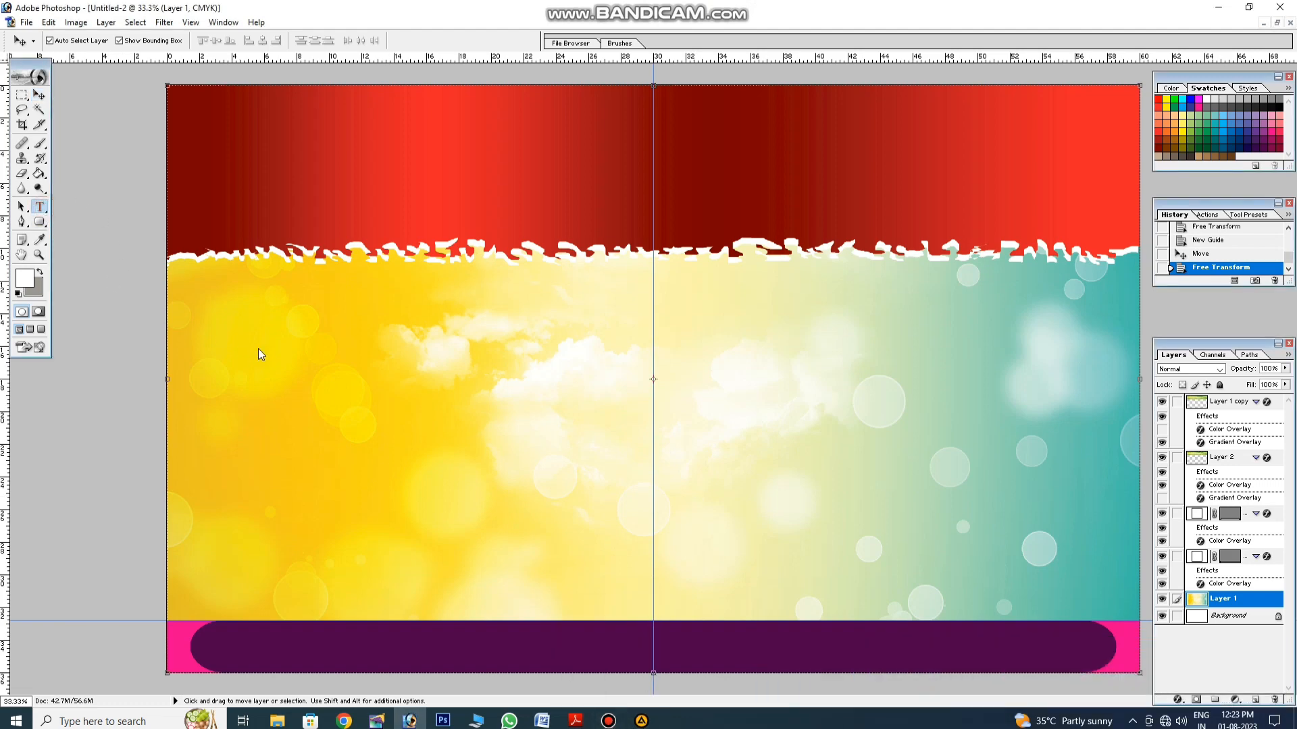
Step: Type the title ONLINE COMPUTER SERVICE and enlarge it
click(334, 374)
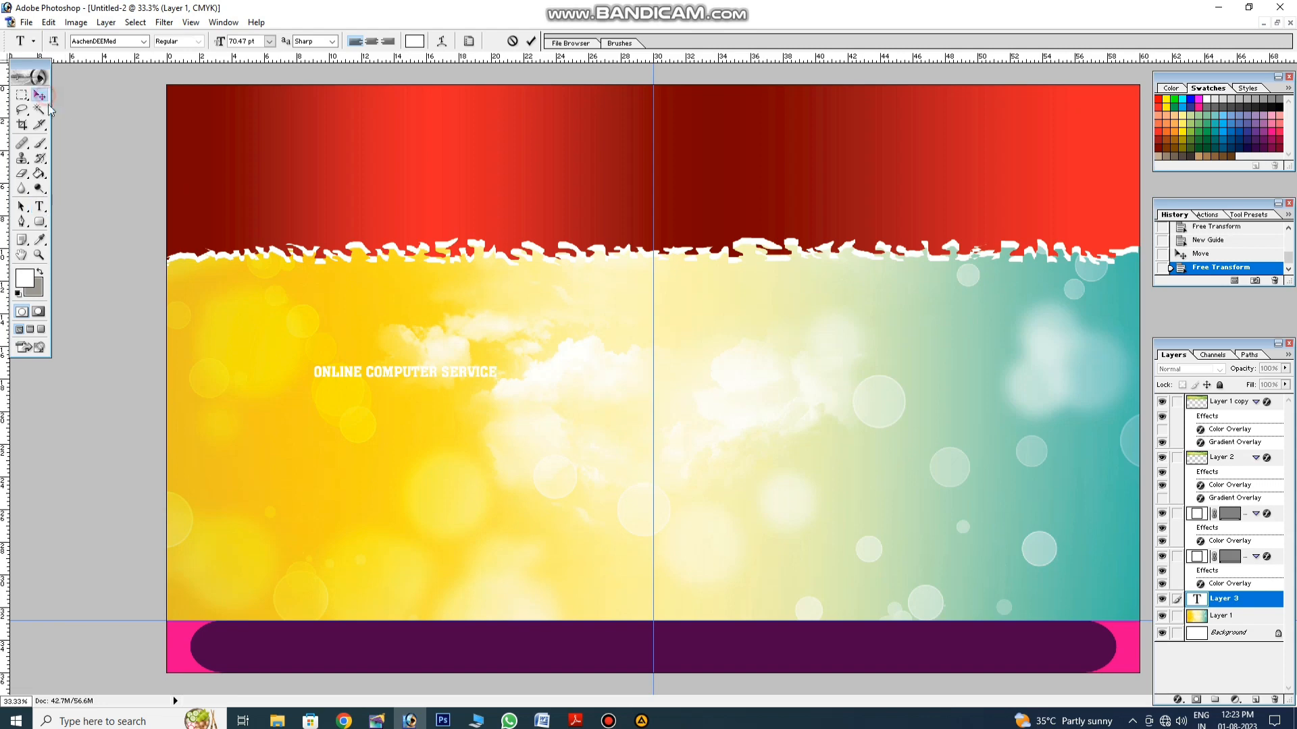
key(ctrl+t)
drag(497, 379, 1082, 430)
key(Return)
Step: Bring the title to front, place it in the red header, and stretch it to about 141% height
key(ctrl+shift+bracketright)
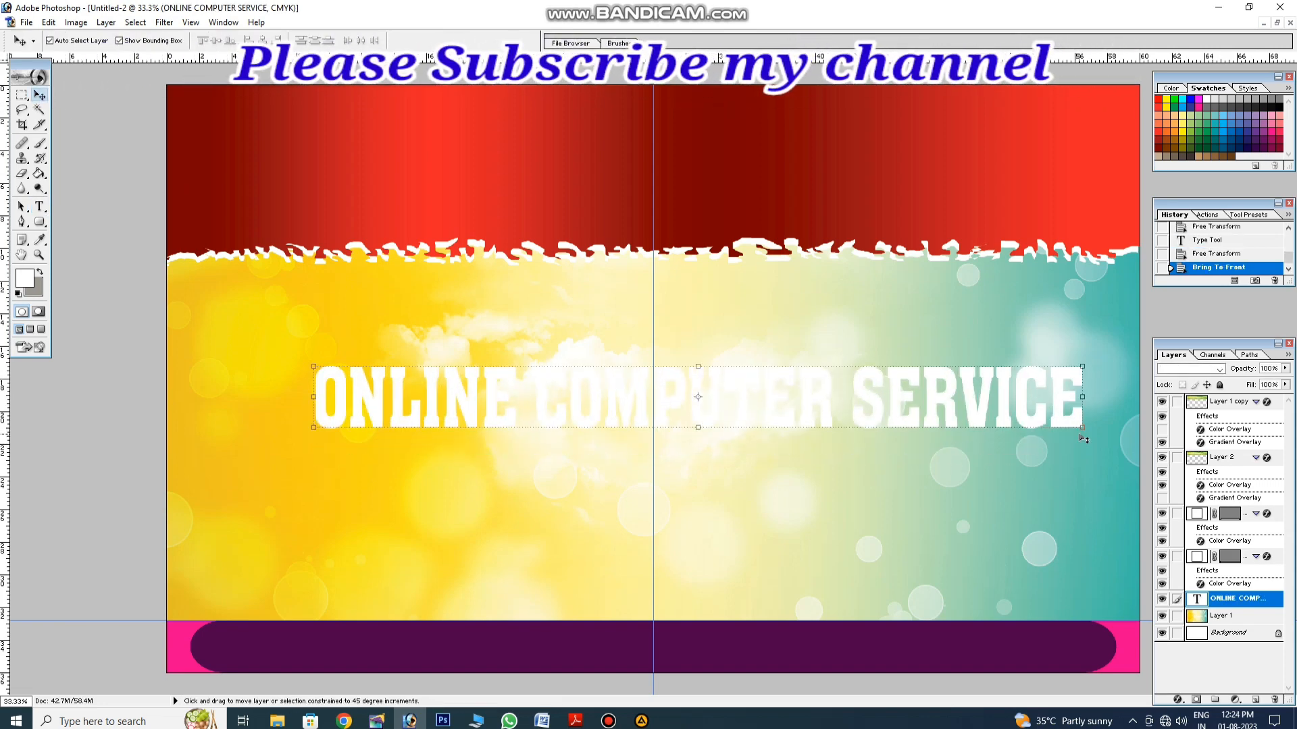
drag(1056, 393, 1134, 136)
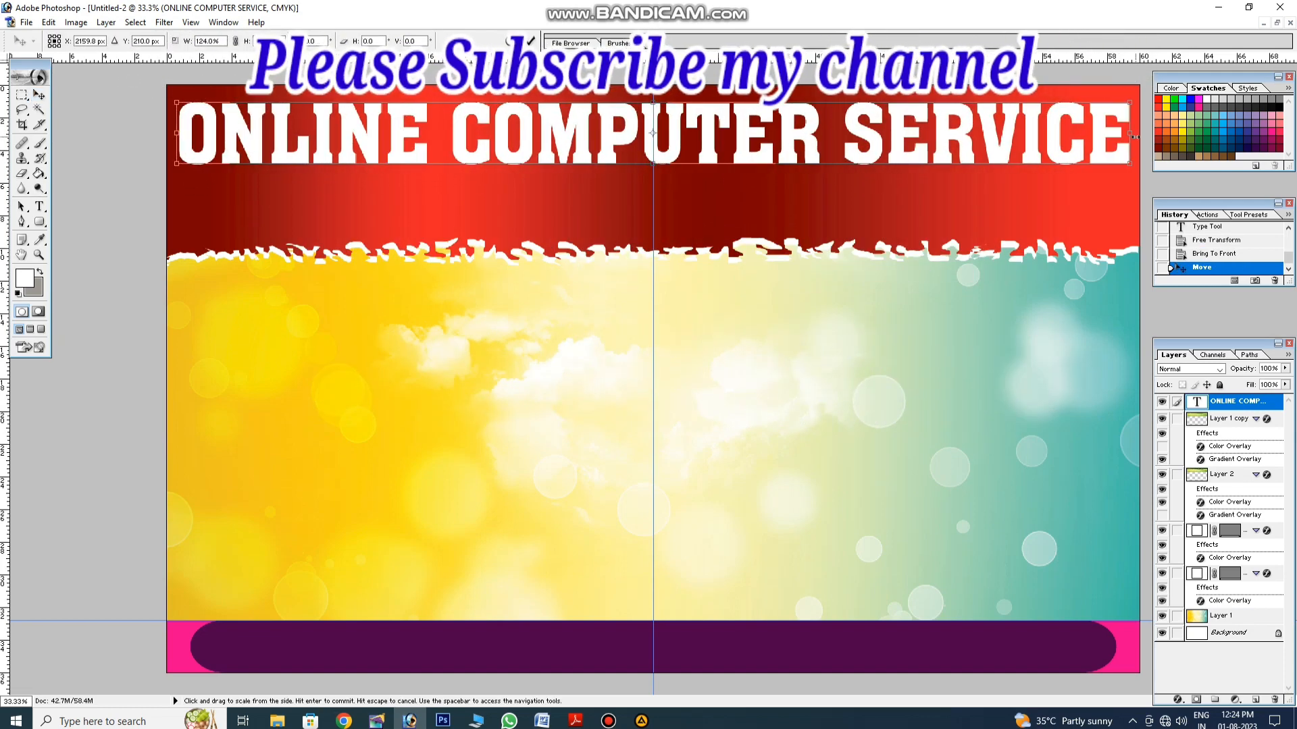
drag(1030, 164, 1030, 180)
key(Return)
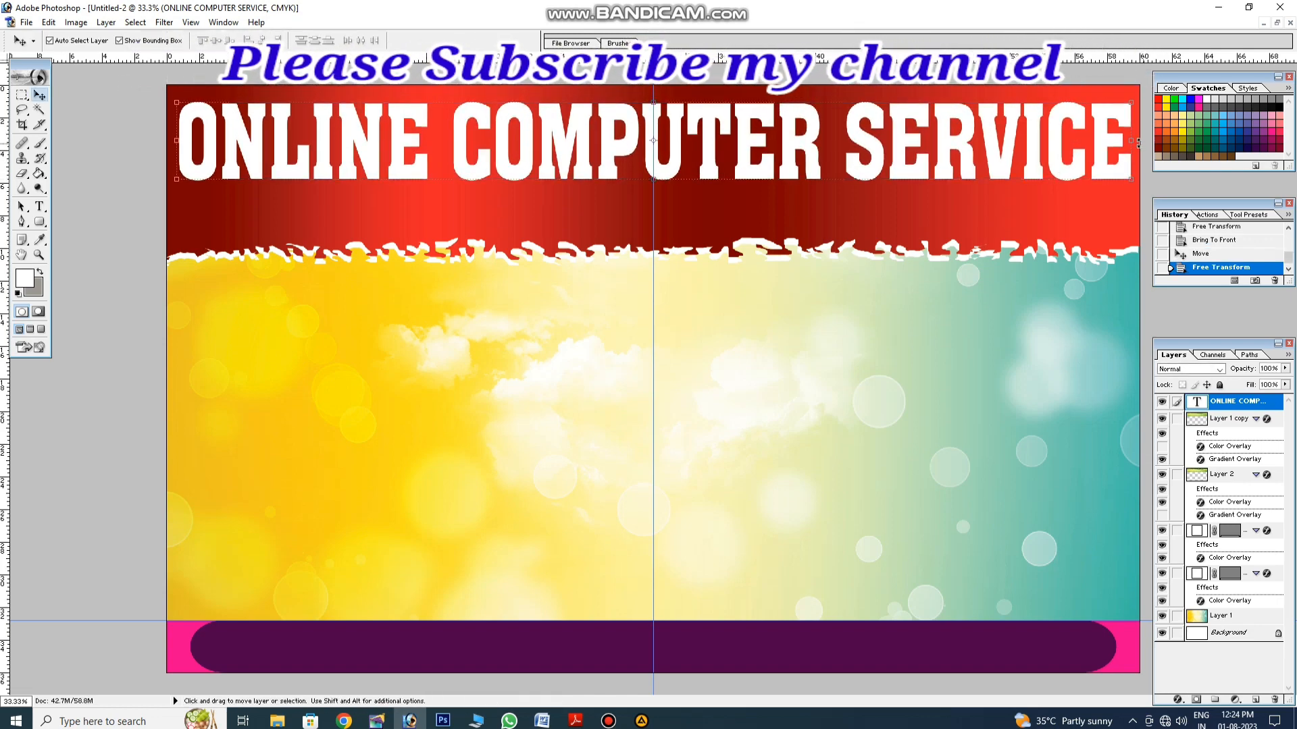
key(ctrl+t)
drag(1134, 140, 1118, 140)
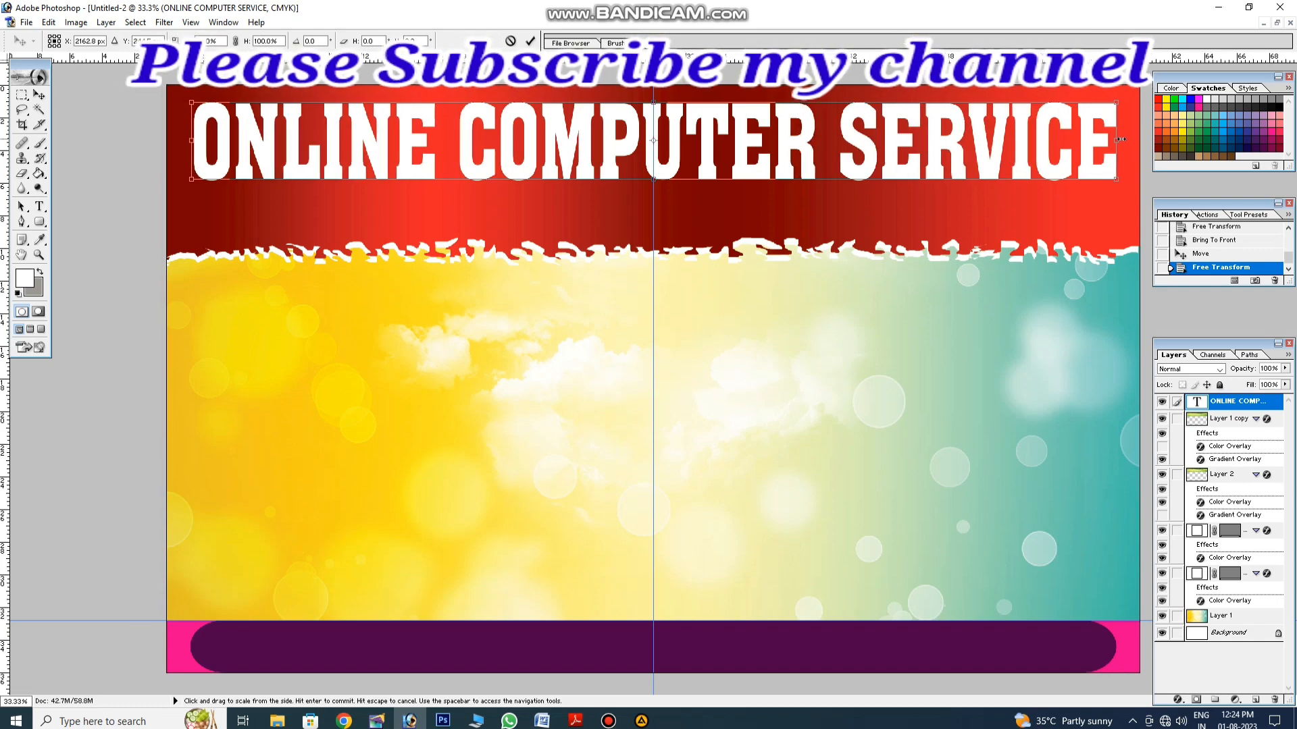
key(Return)
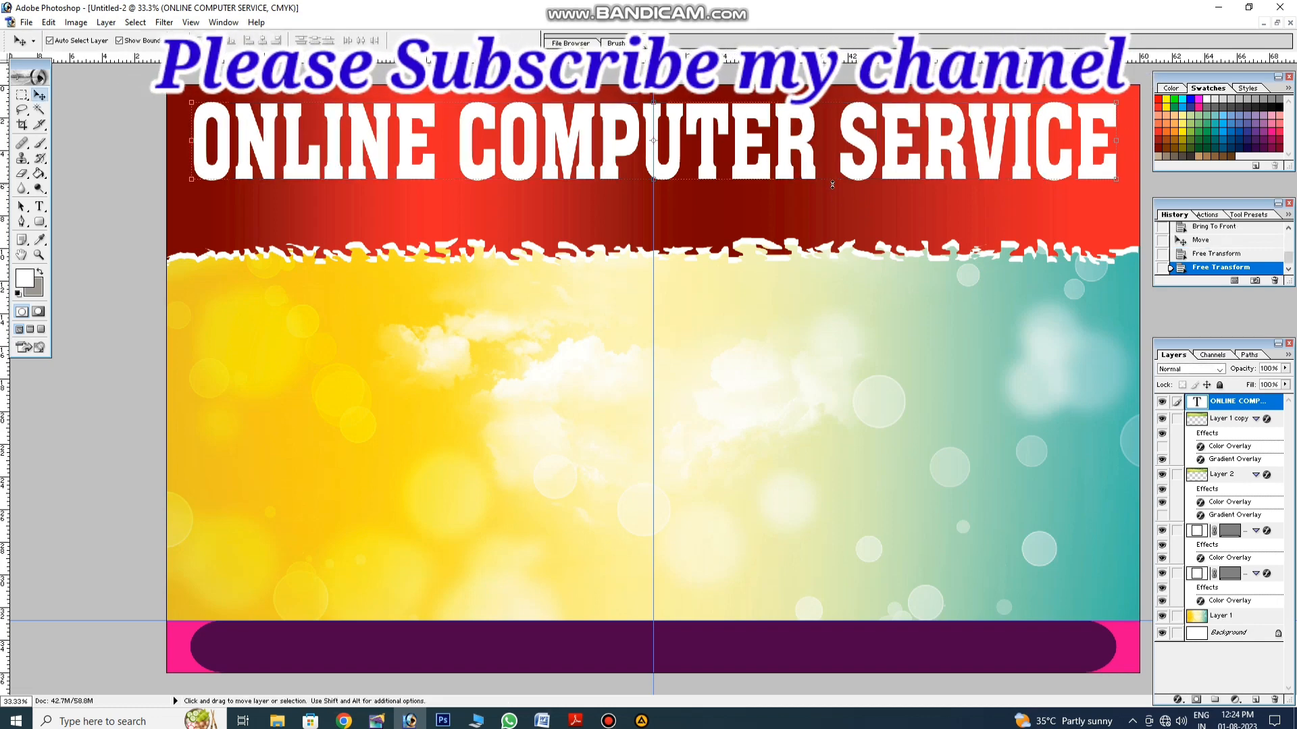
key(ctrl+t)
drag(832, 184, 848, 216)
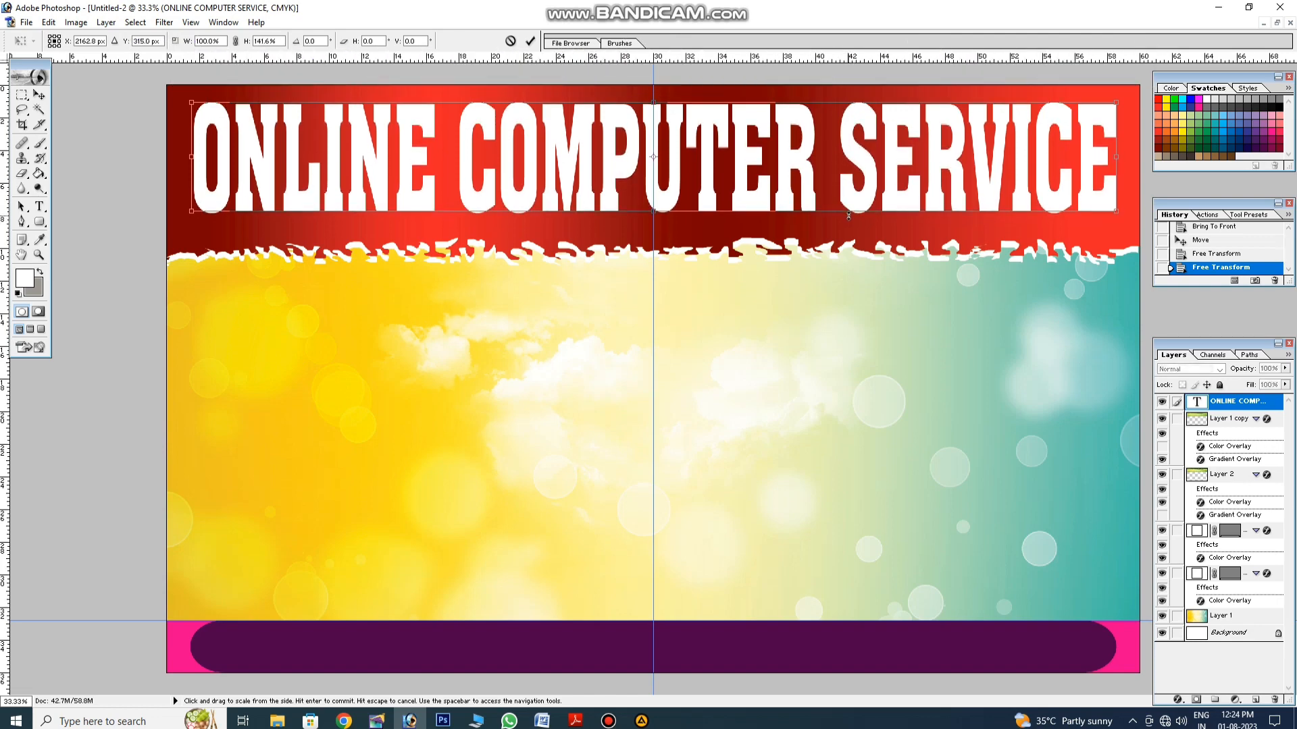
key(Return)
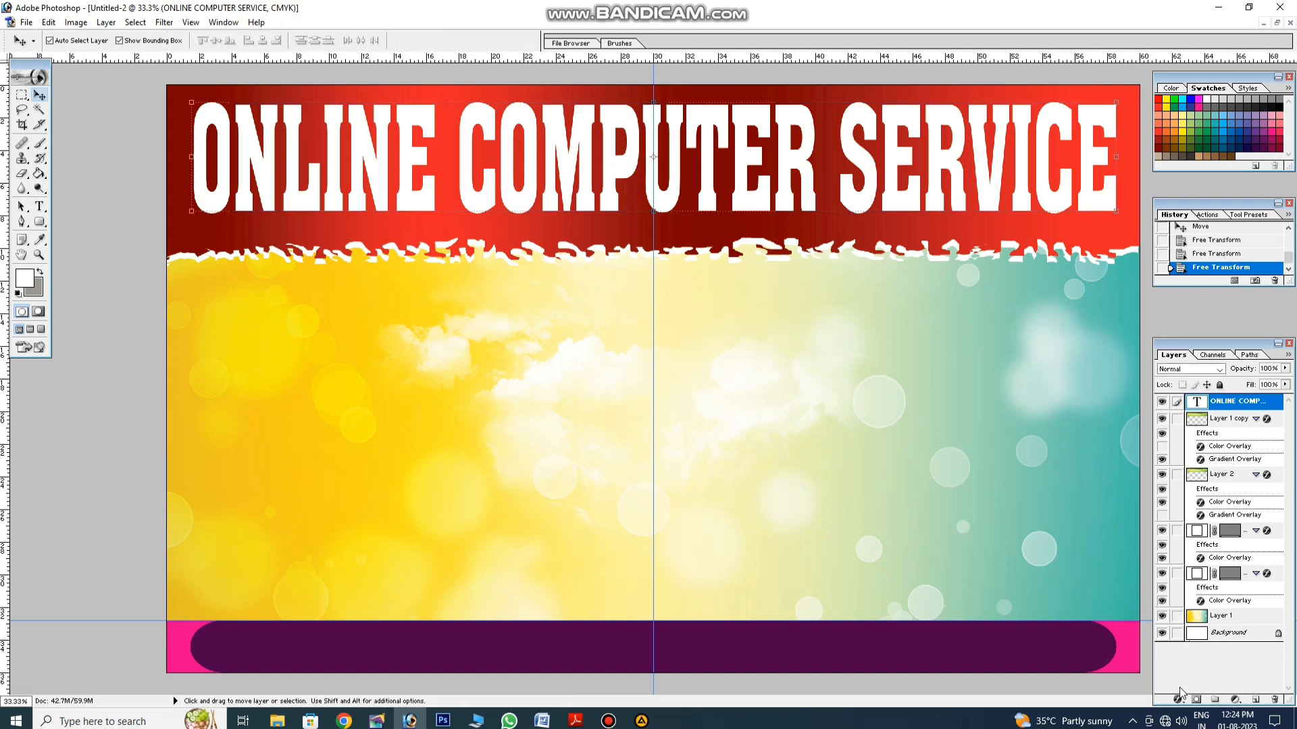
Step: Add a black Drop Shadow to the title: opacity 100%, distance 19 px, spread 23%
click(1178, 697)
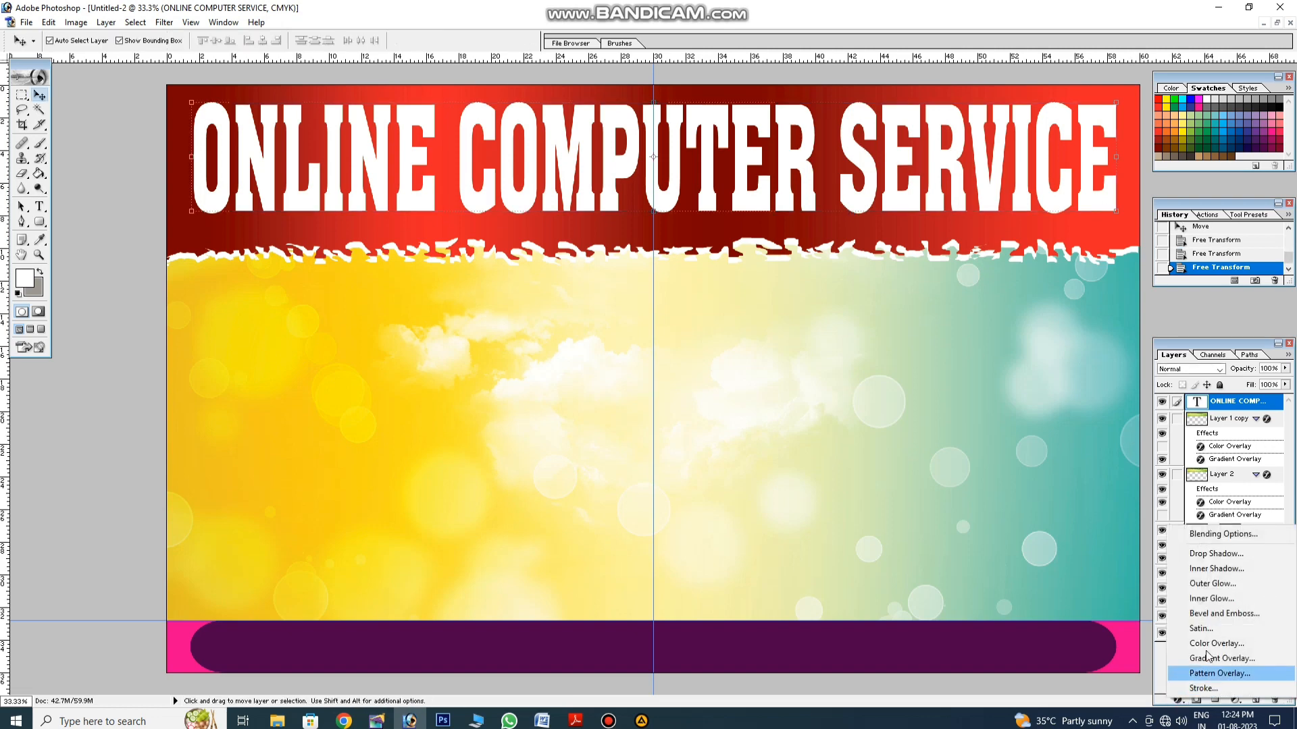
click(1216, 554)
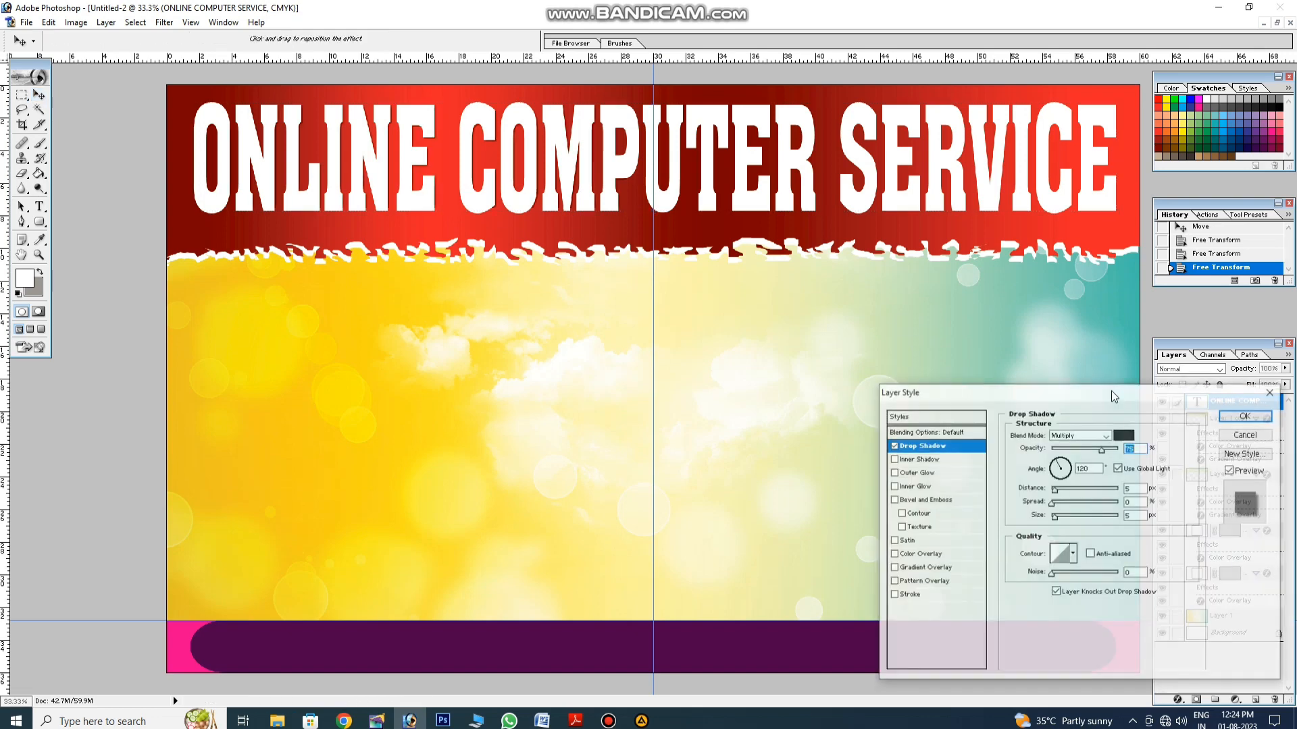
drag(1101, 450, 1119, 450)
click(1124, 435)
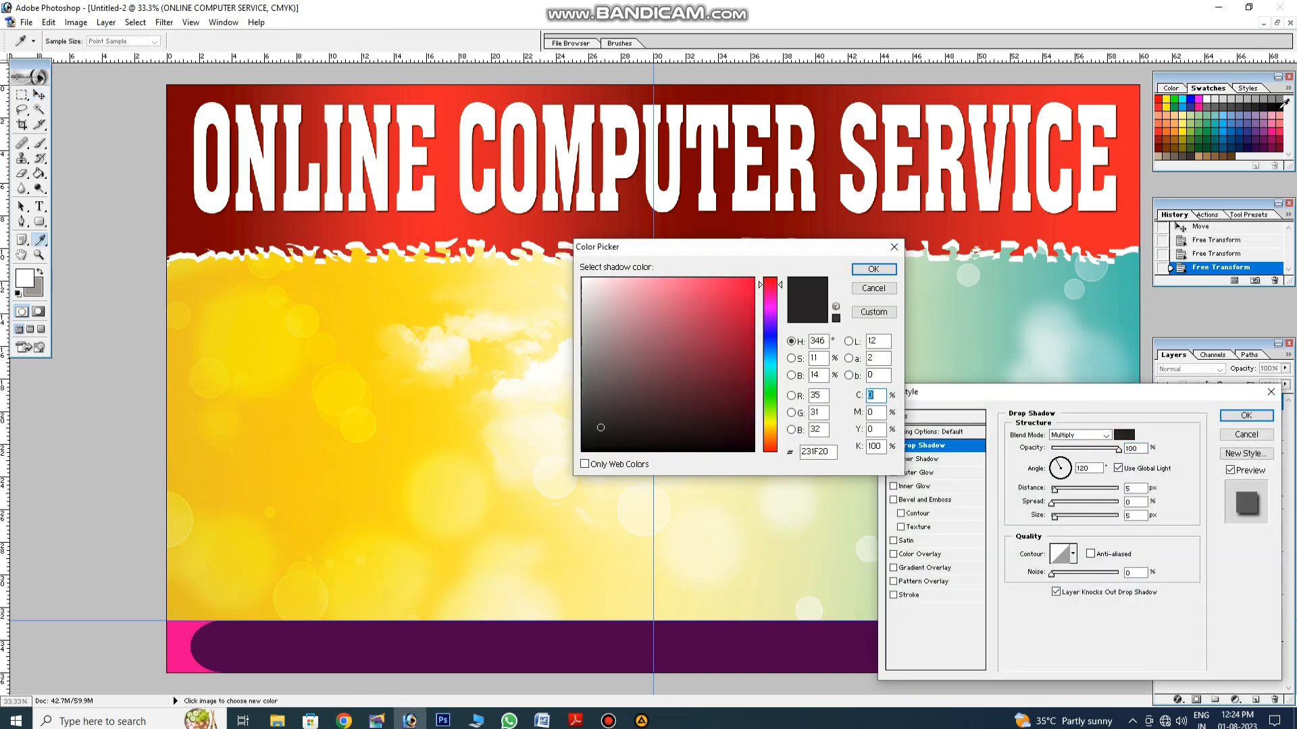
click(1280, 107)
key(Return)
drag(1055, 491, 1064, 491)
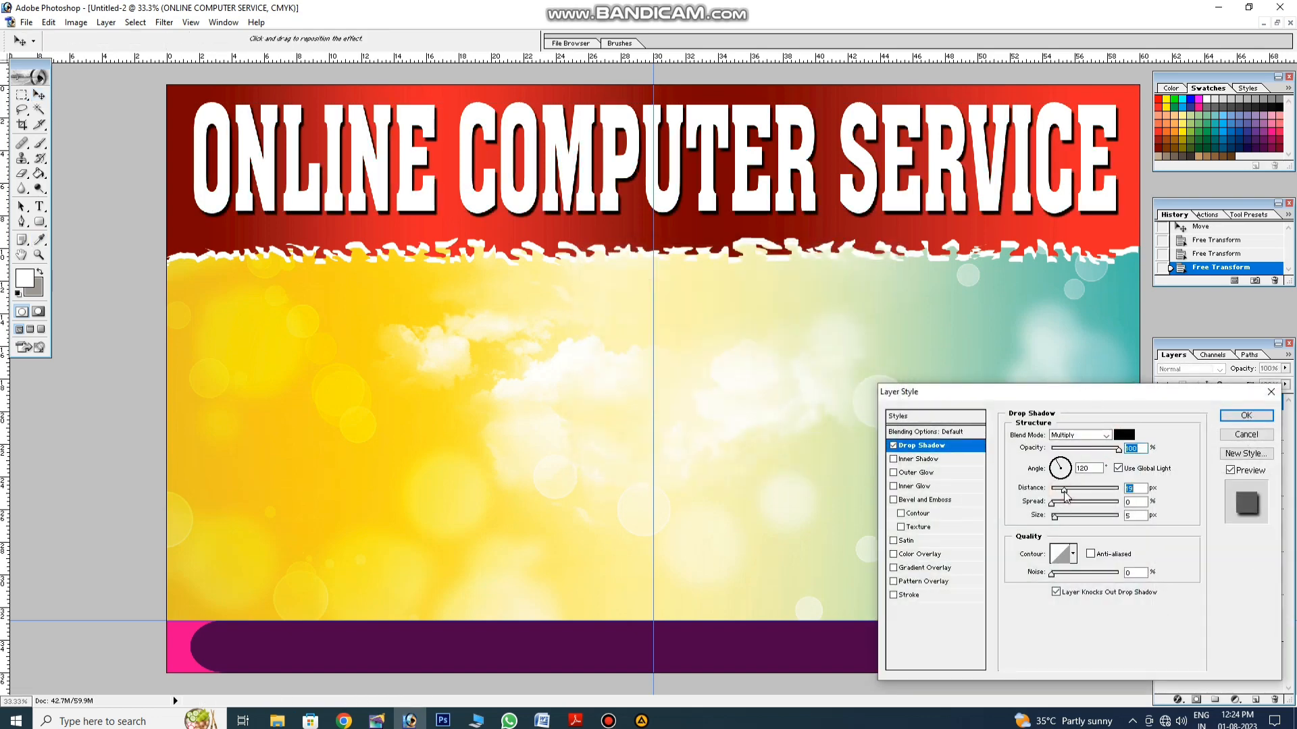
click(1066, 503)
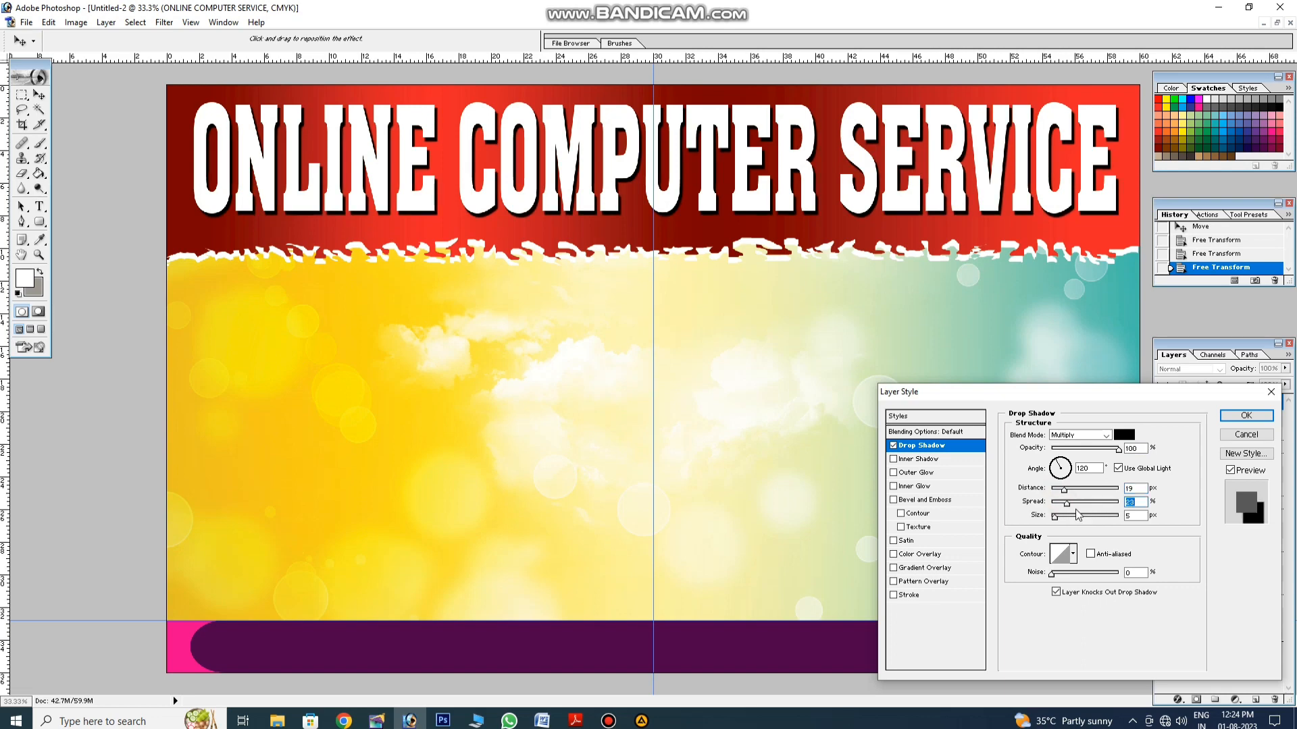
click(1246, 415)
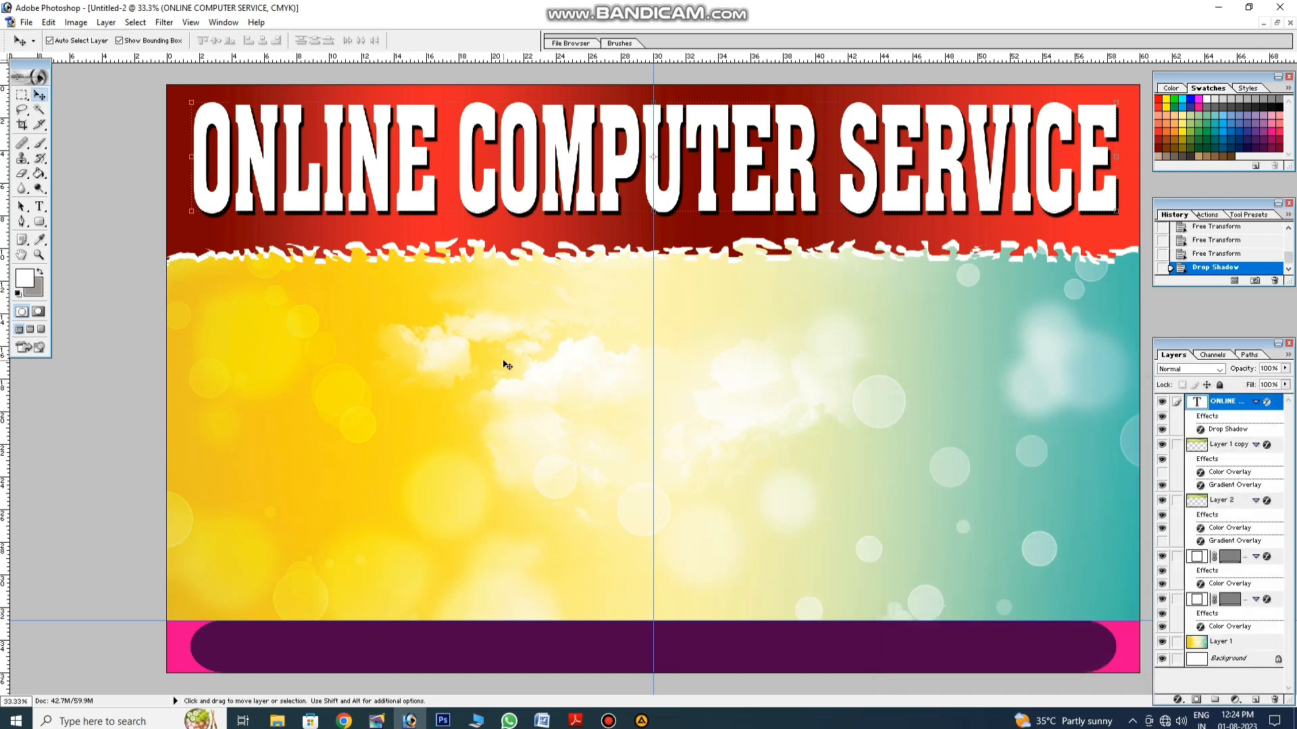
click(624, 235)
Step: Raise the bottom edges of the red header strip and the white torn edge slightly
key(ctrl+t)
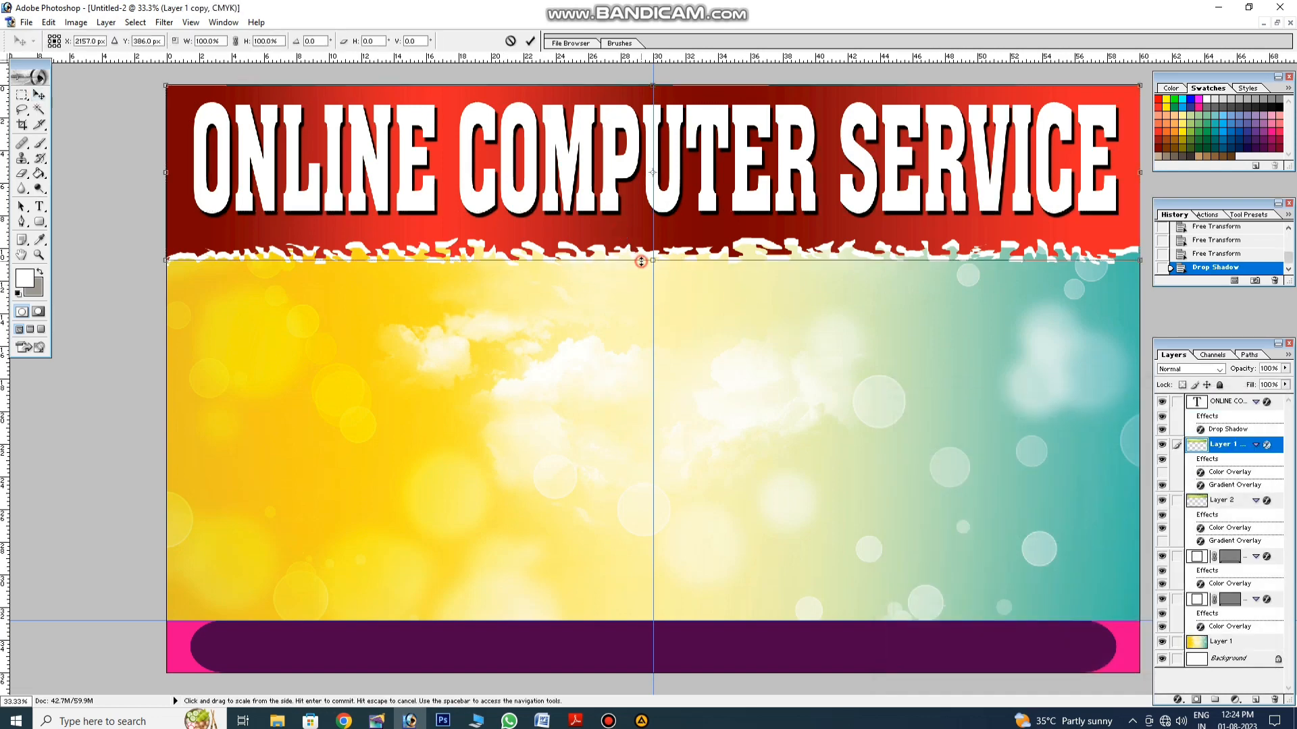
drag(642, 258, 643, 250)
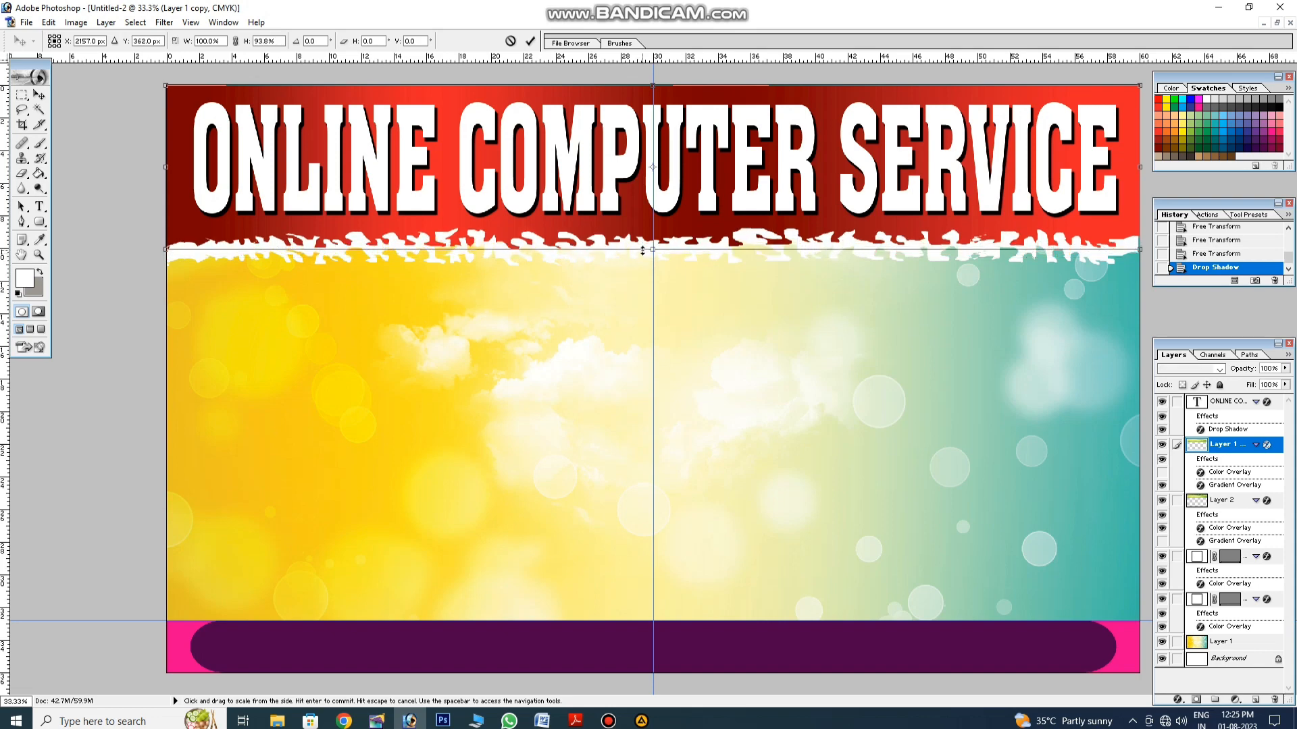
key(Return)
click(622, 289)
click(622, 248)
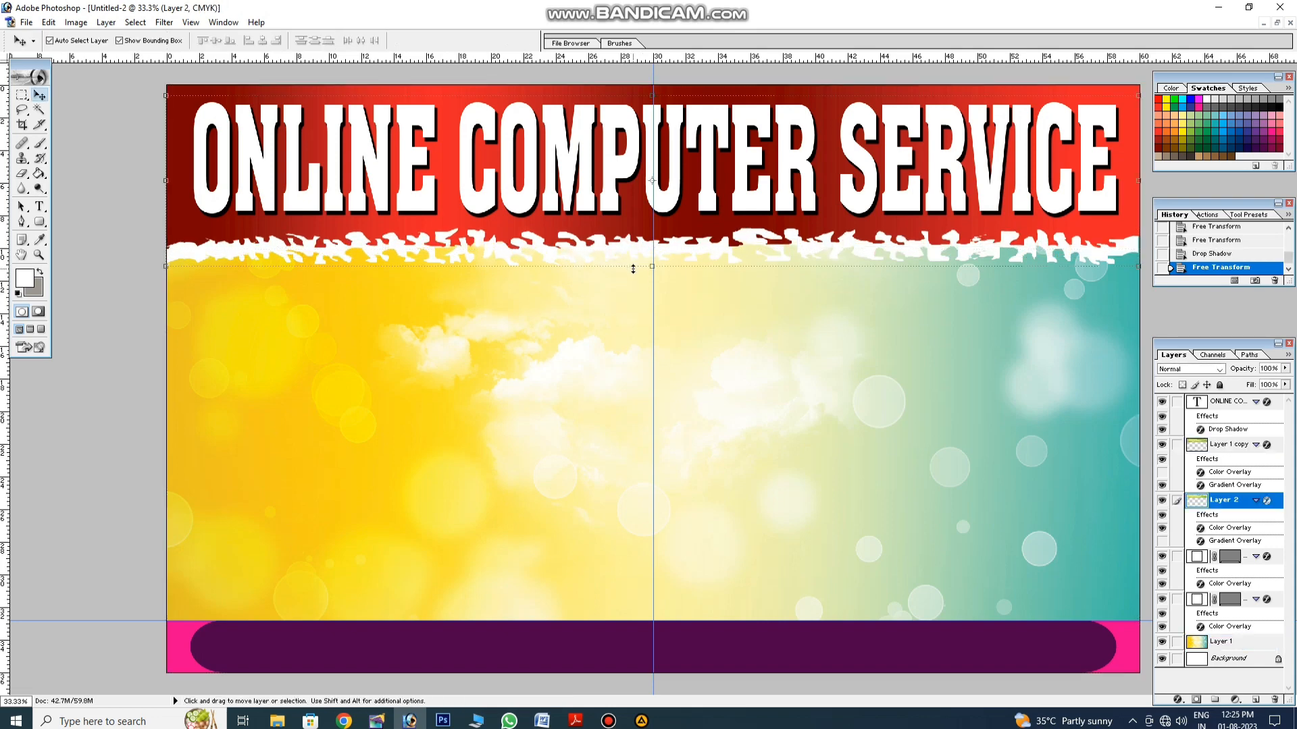
key(ctrl+t)
drag(633, 263, 633, 259)
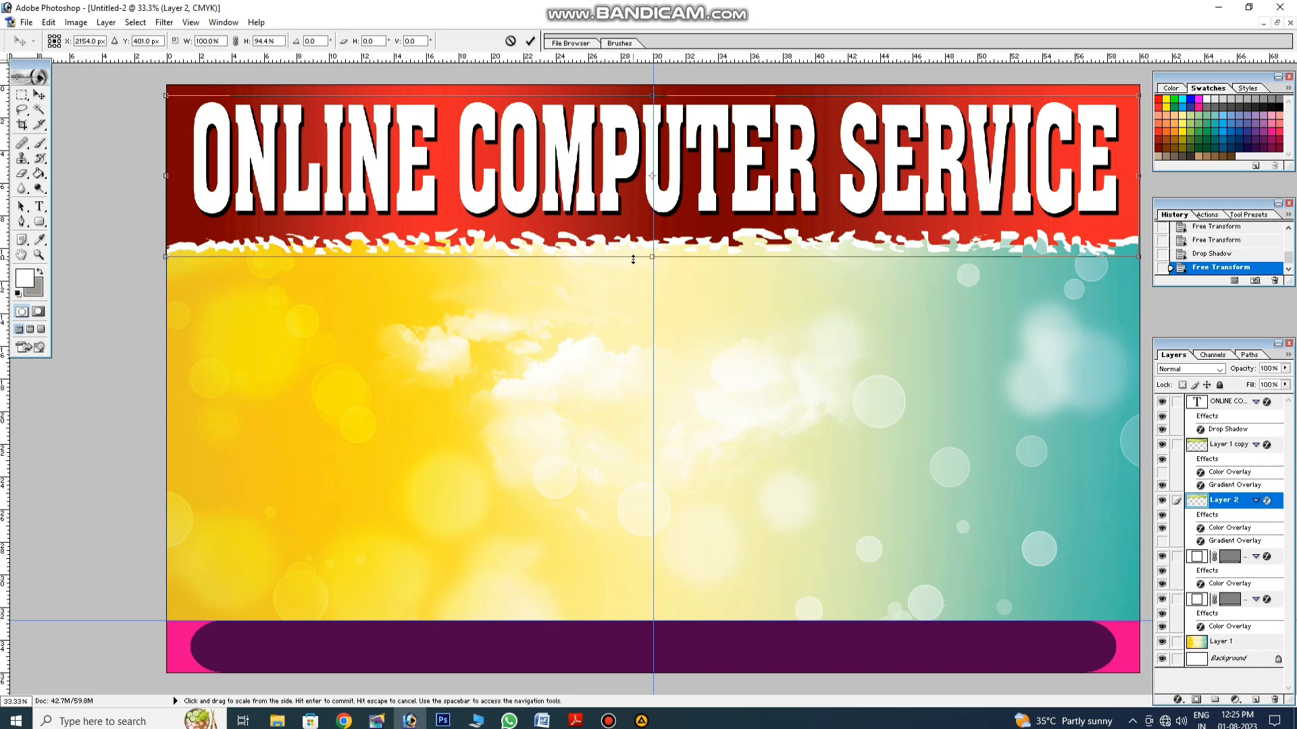
key(Return)
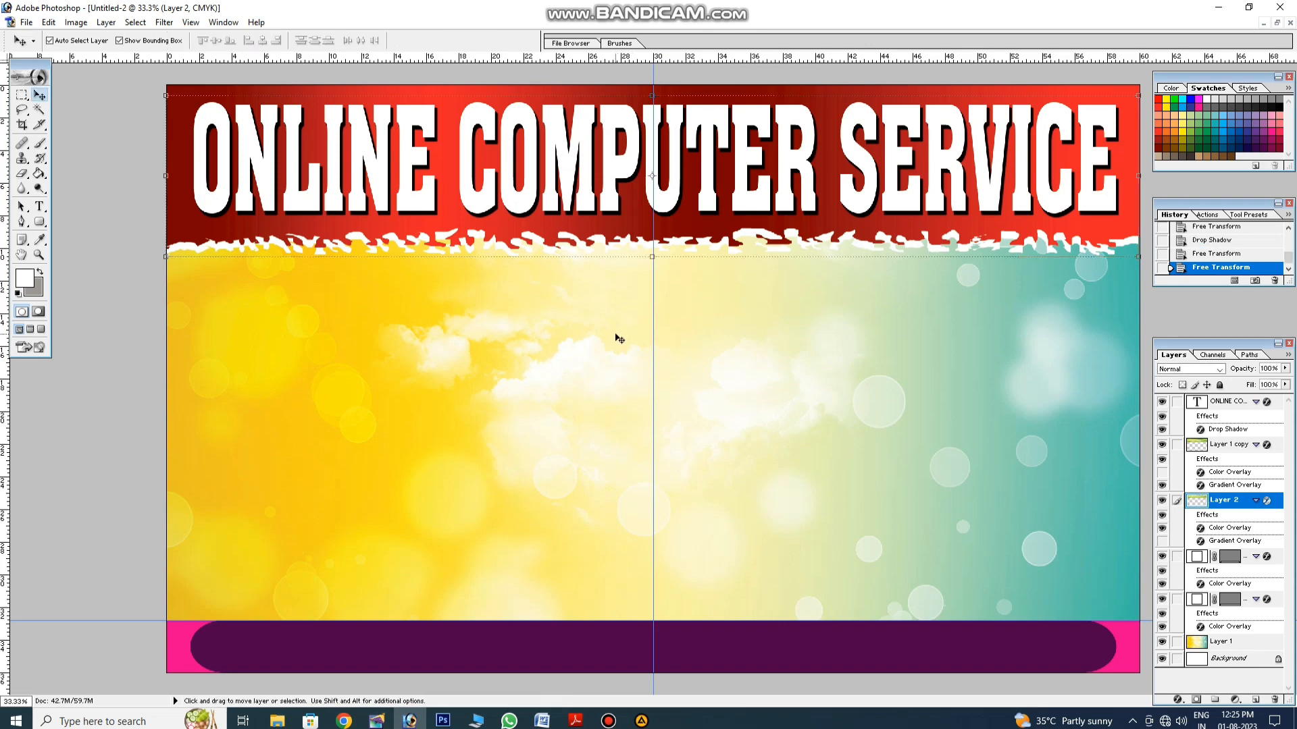
click(616, 334)
Step: Bring in the pastel yellow-and-blue sky background for the banner's middle
click(609, 721)
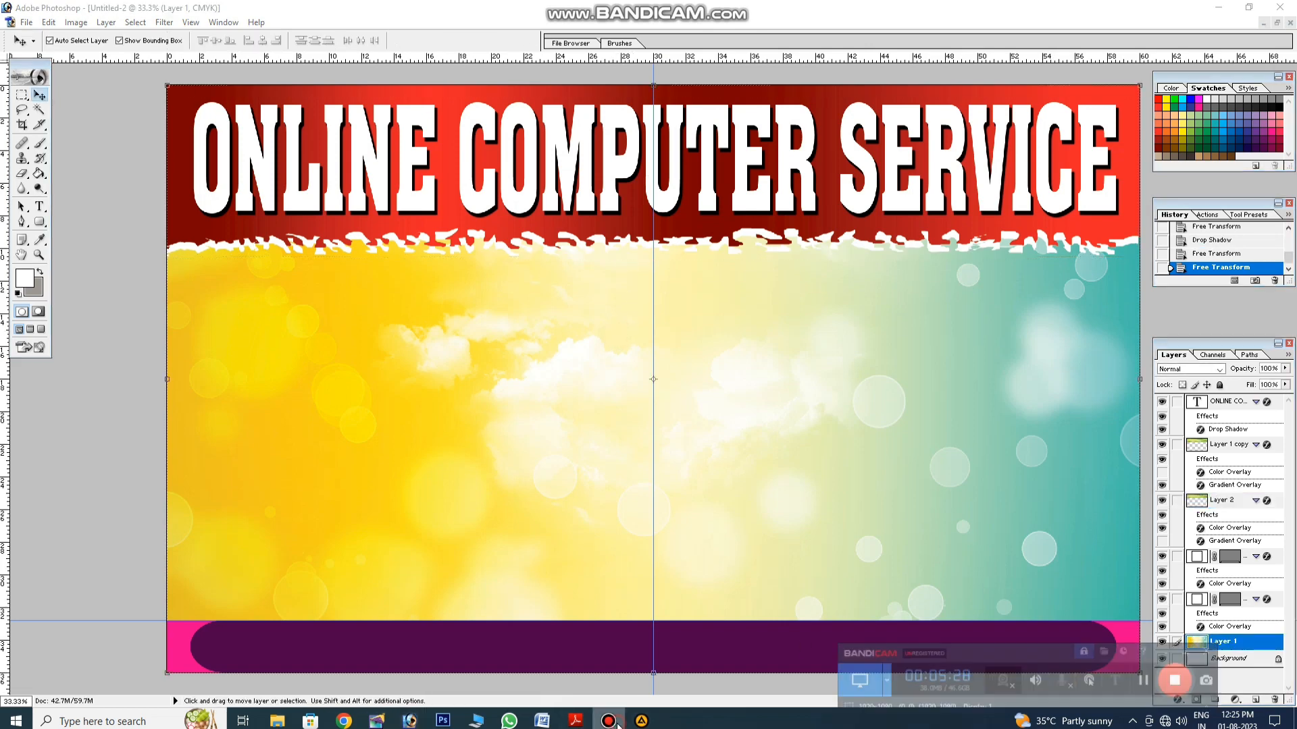
click(1204, 677)
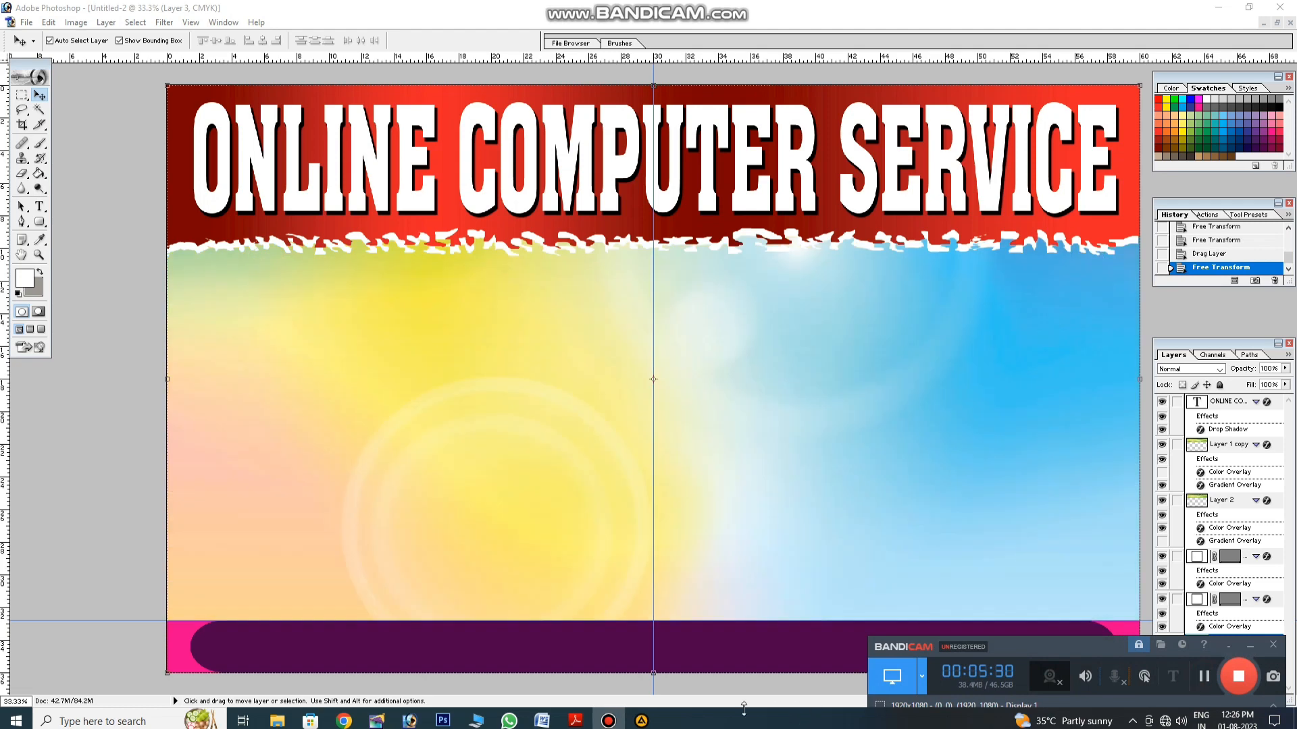
click(608, 720)
click(40, 206)
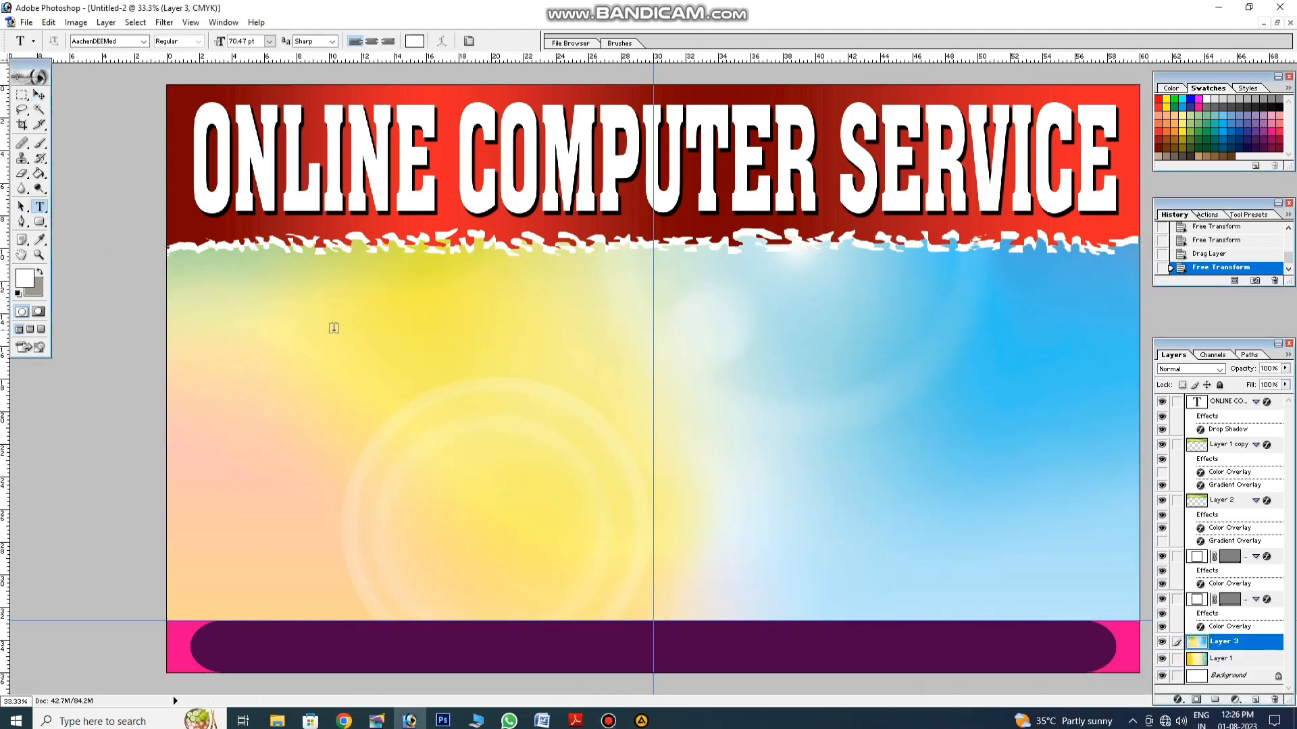
Step: Type the proprietor line below the header in dark blue with a bold serif font
click(377, 331)
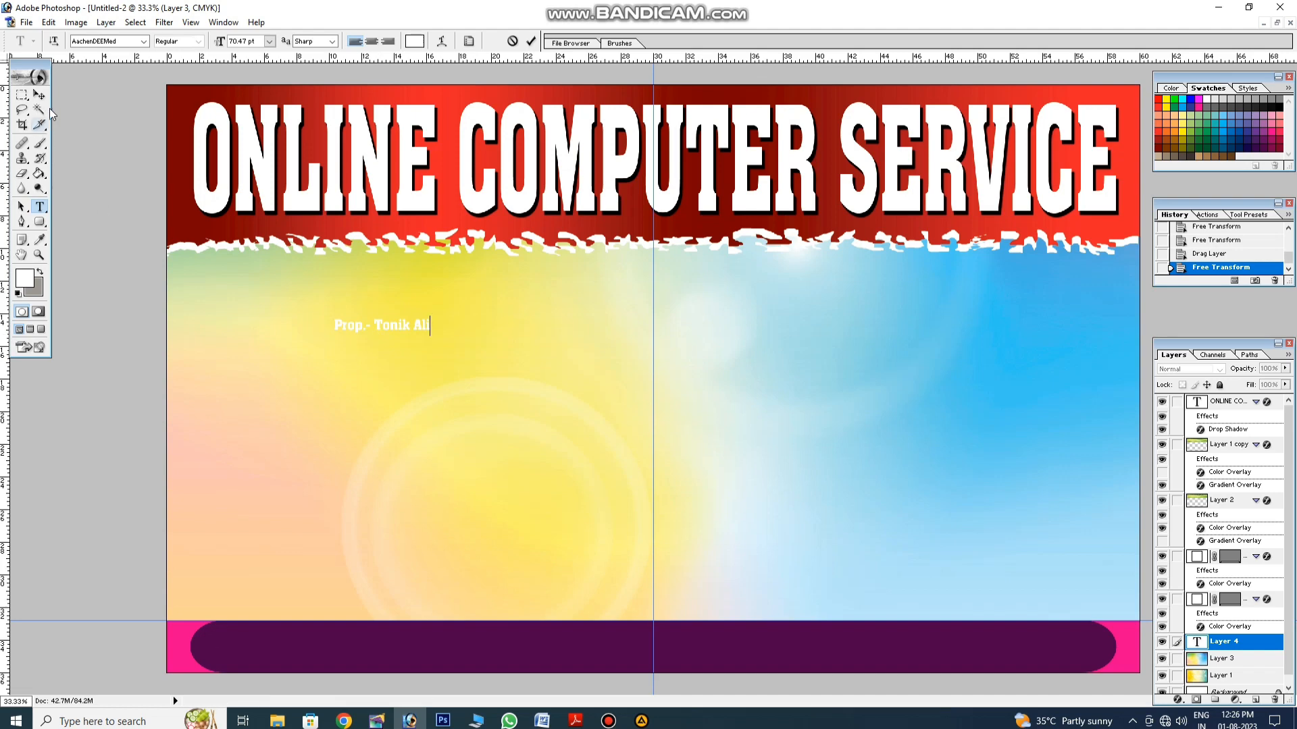
key(ctrl+a)
click(413, 41)
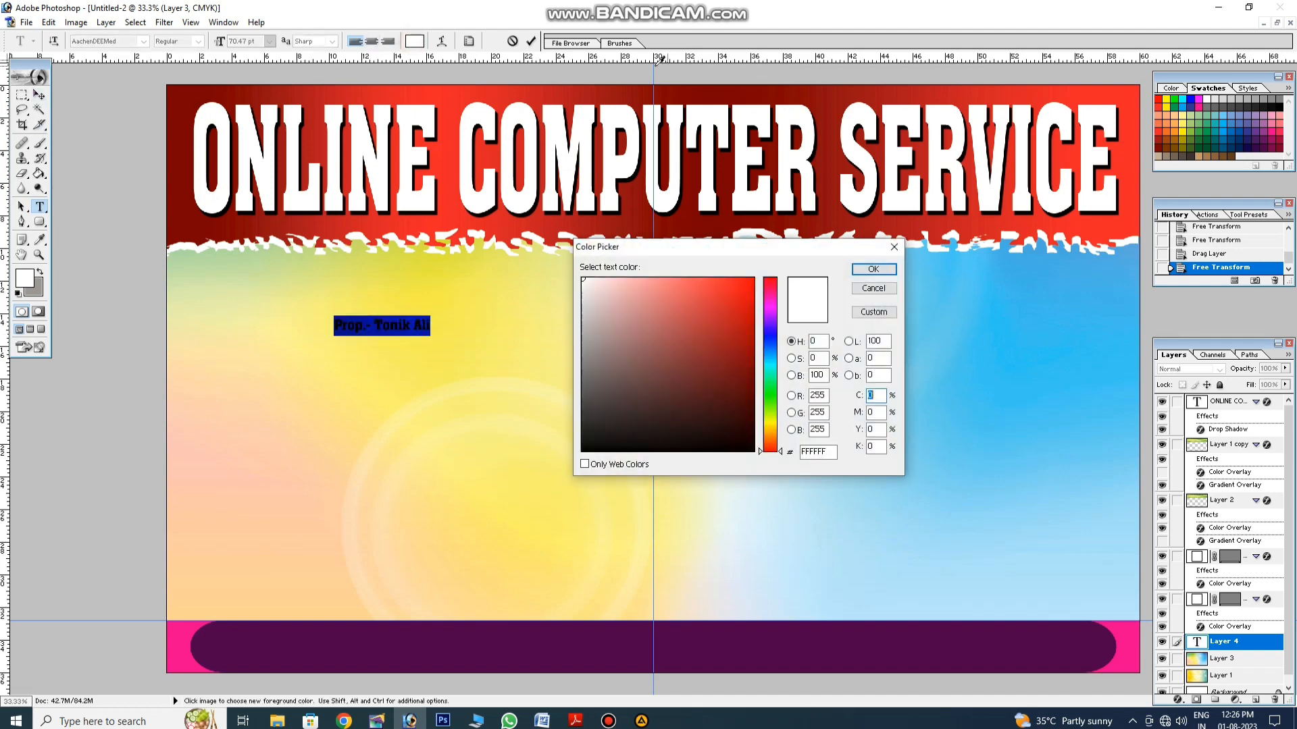
click(1194, 106)
click(873, 268)
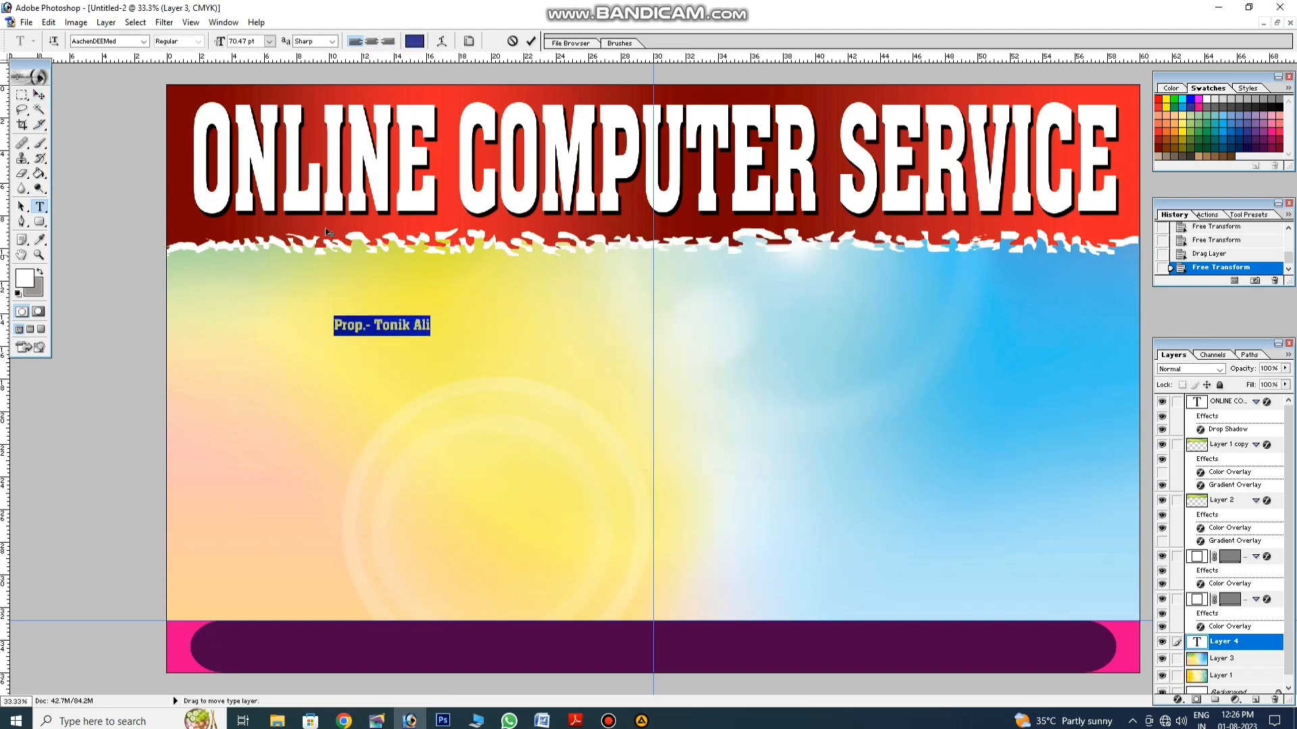
click(110, 45)
key(Down)
key(Down)
key(Down)
key(Down)
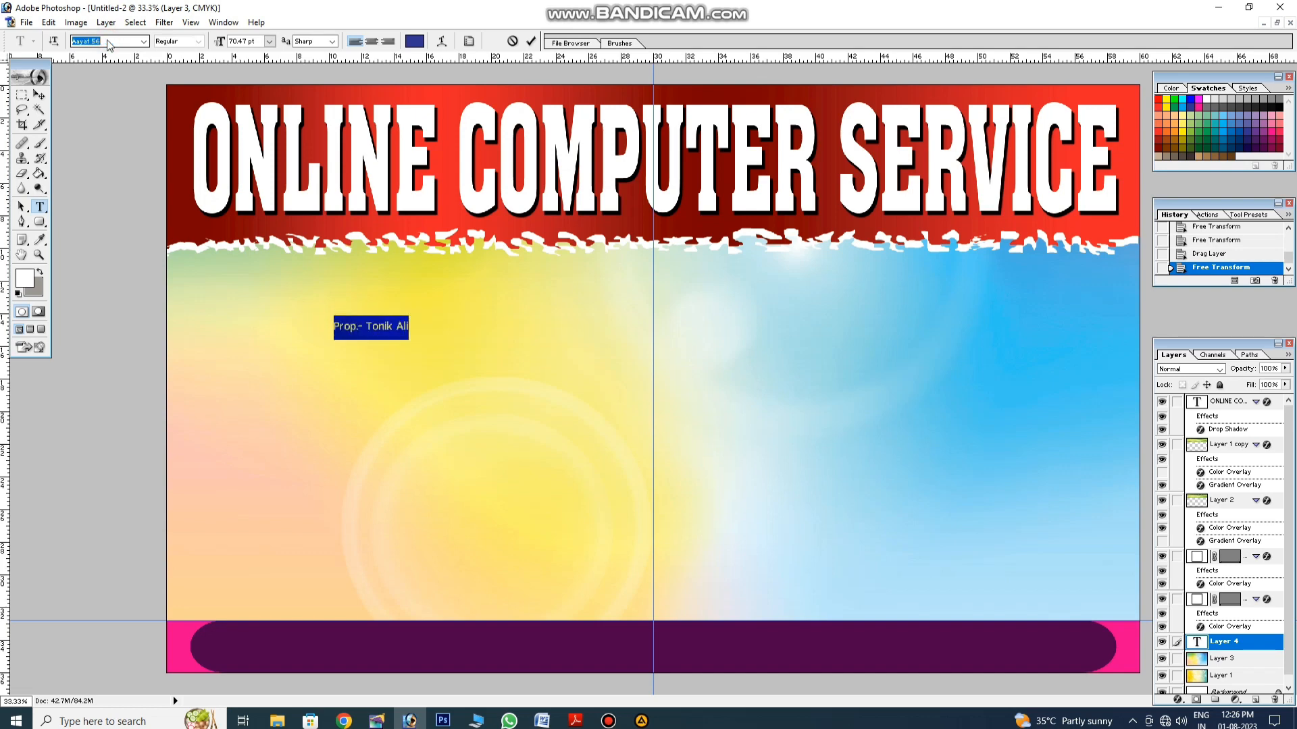
key(Down)
key(Down)
key(Down)
key(Down)
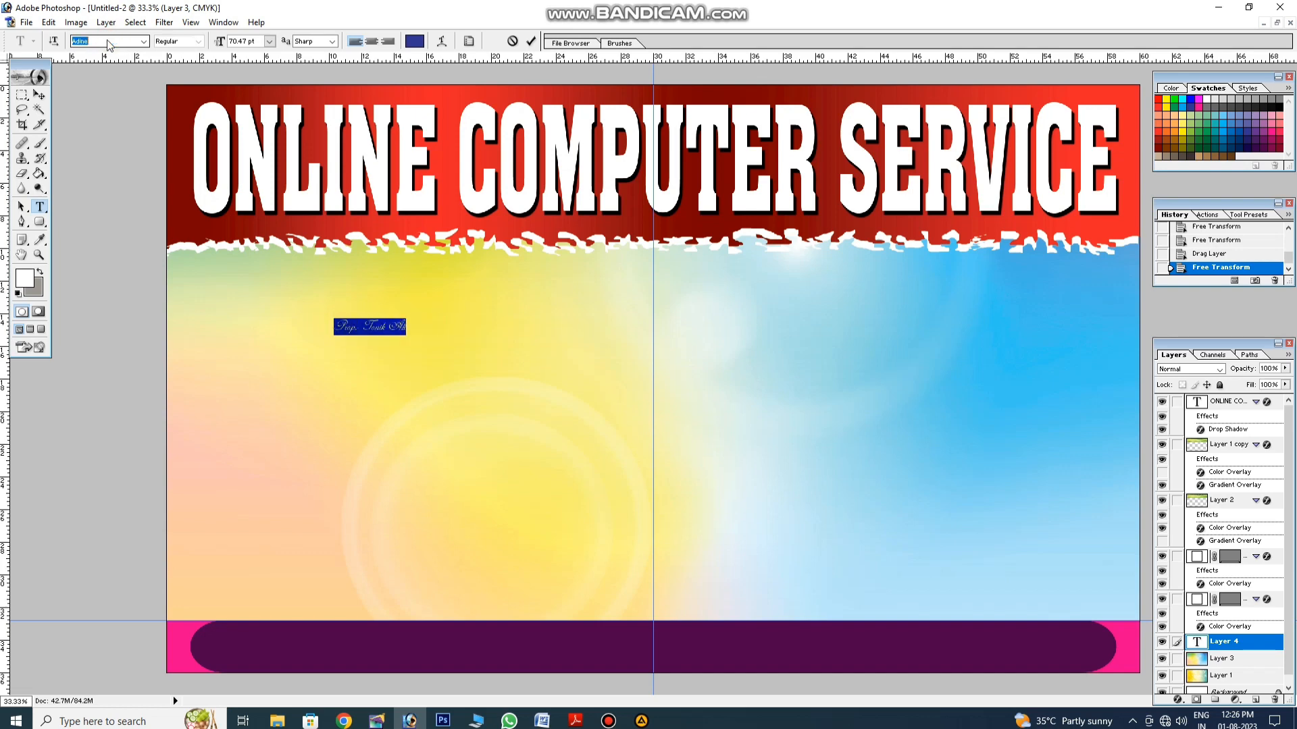
key(Down)
key(Down)
key(Down)
key(Down)
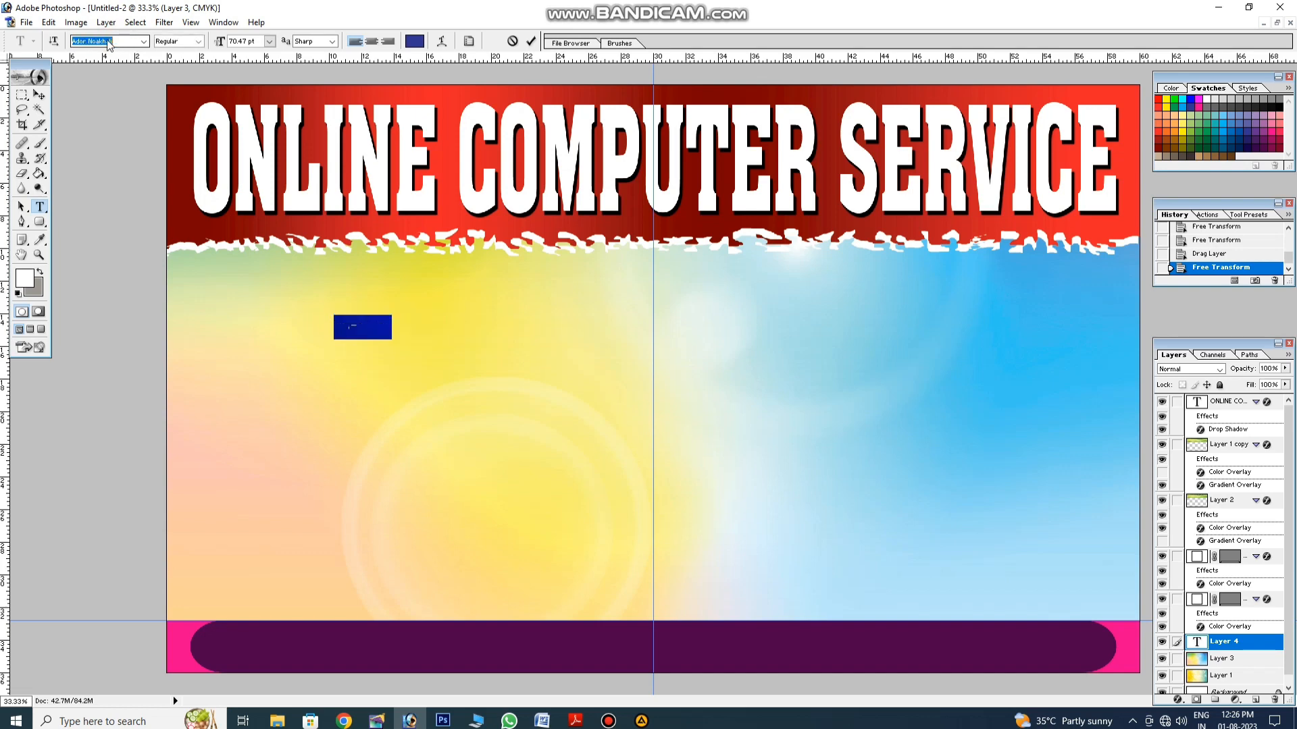
key(Down)
key(Down)
key(Down)
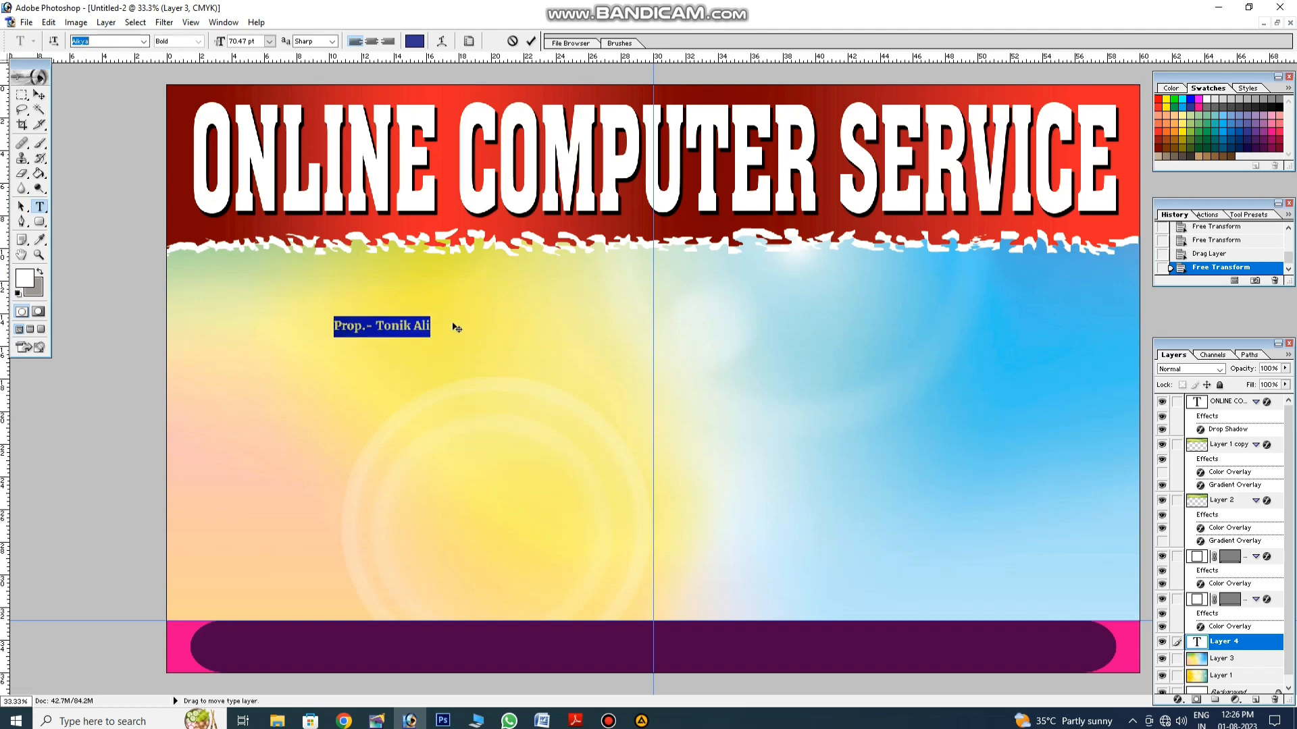
key(Return)
Step: Enlarge the proprietor line, move it under the header, and open cool-backgrounds-for-powerpoint-presentations-4818.jpg
key(v)
key(ctrl+t)
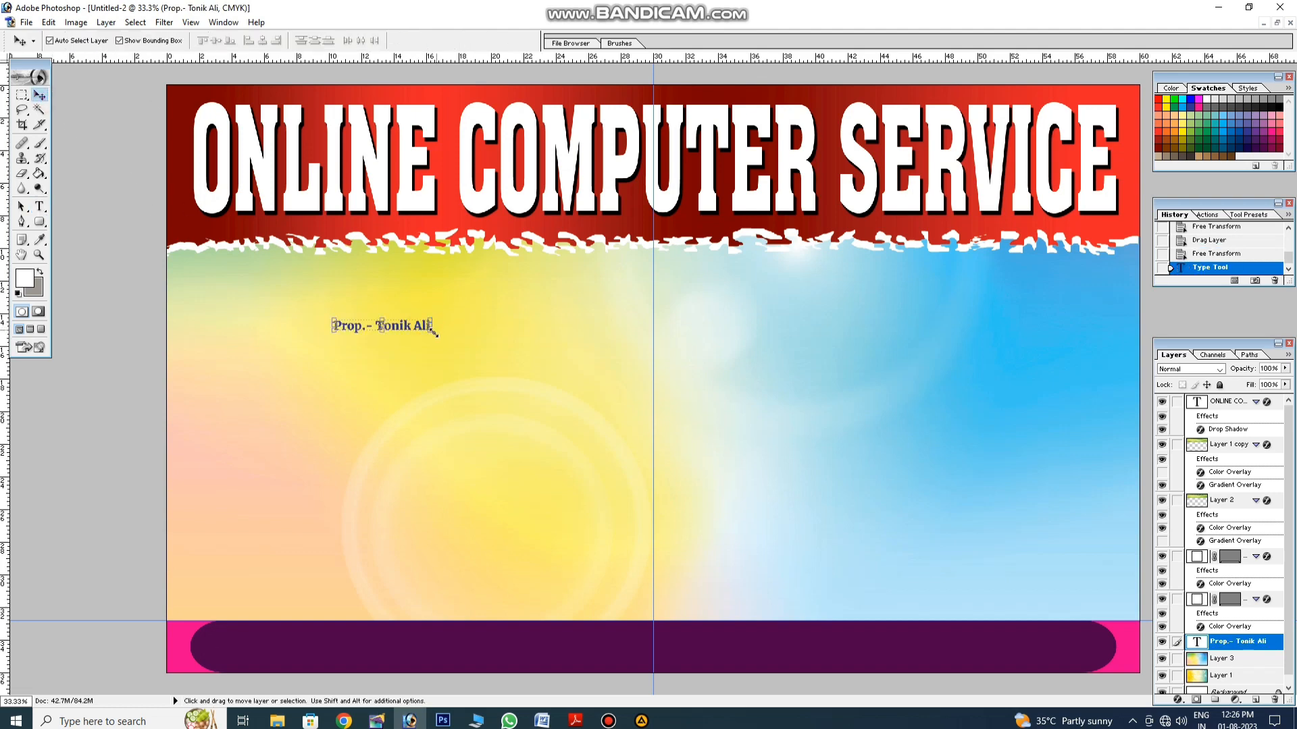
drag(429, 336, 592, 343)
key(Return)
drag(366, 306, 387, 259)
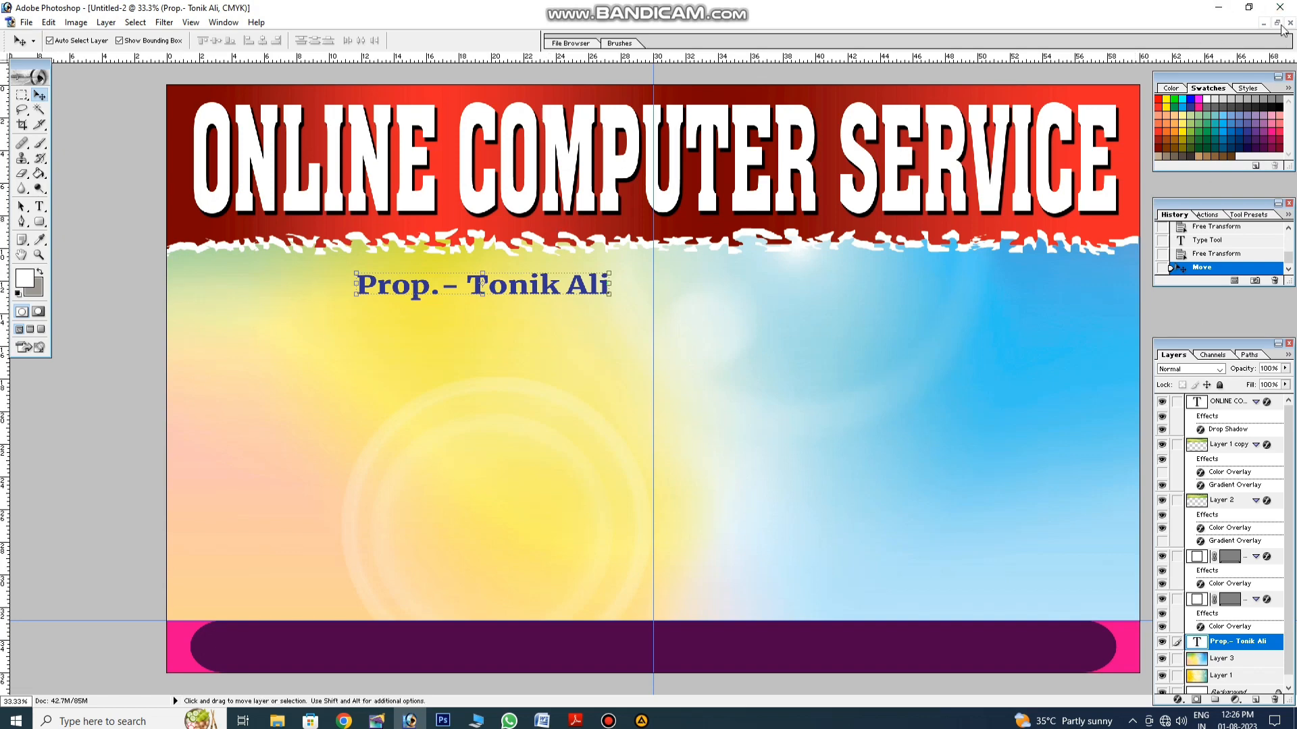
click(1218, 7)
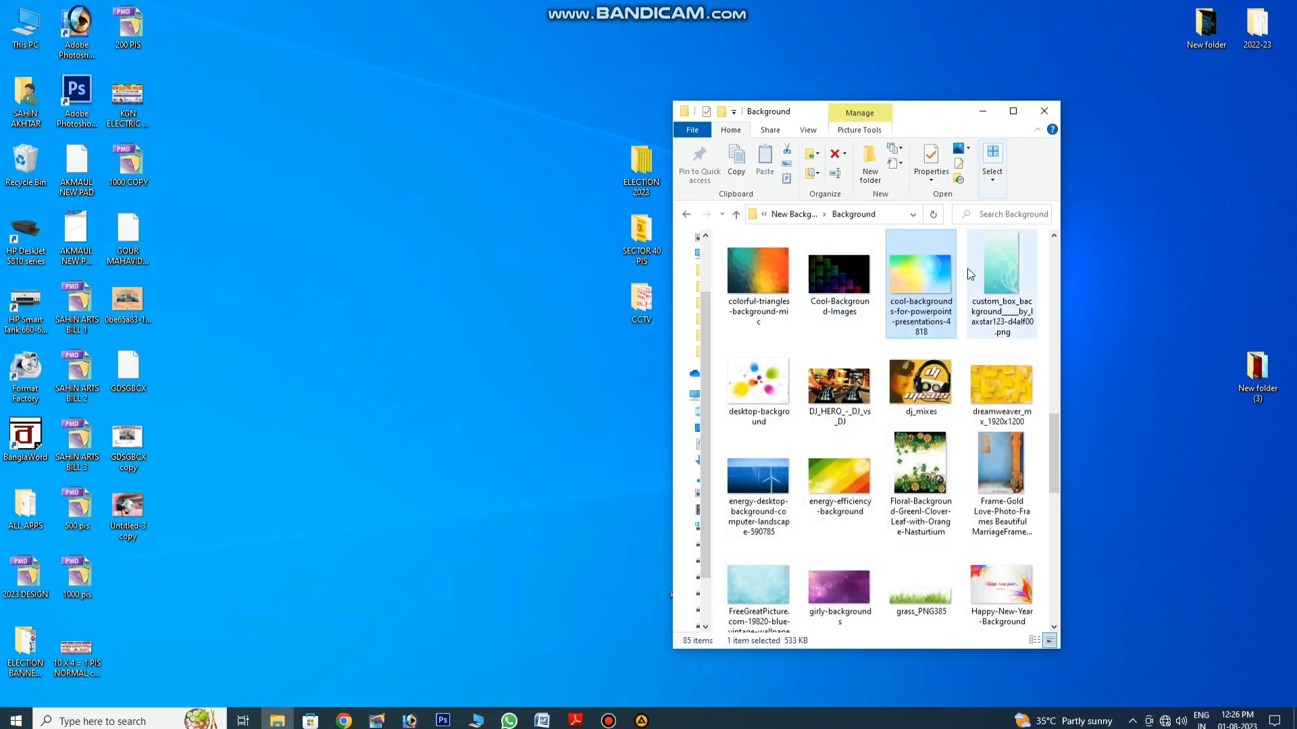
drag(920, 274, 76, 28)
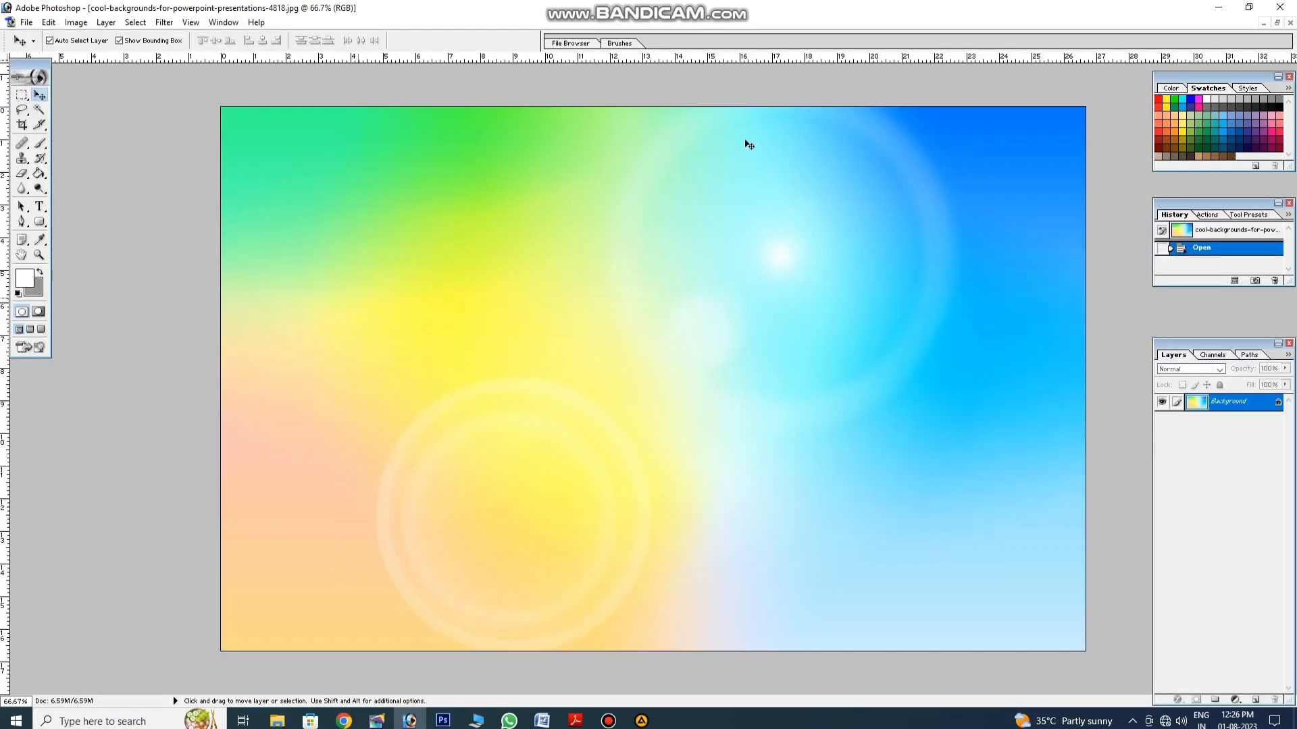
Step: Float the sky image window and marquee a thin horizontal strip from it
click(1276, 23)
drag(657, 92, 733, 119)
click(20, 96)
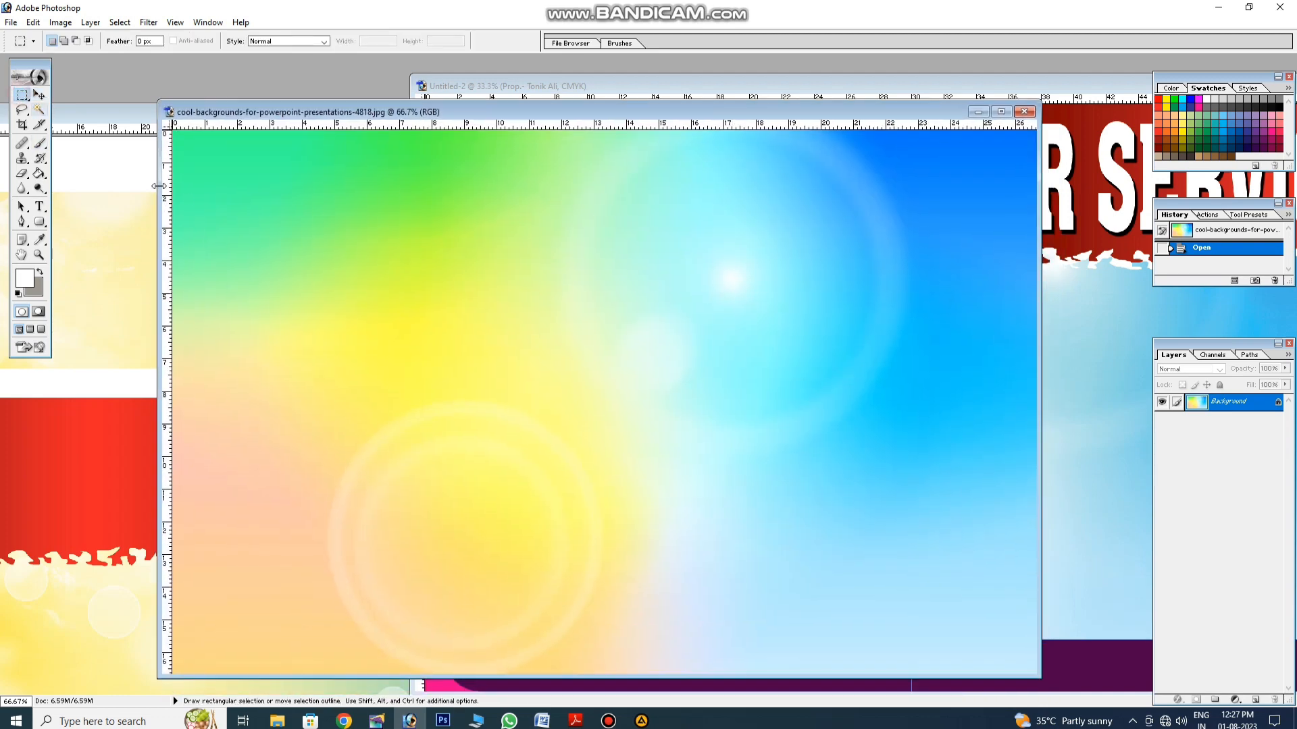
drag(588, 257, 1112, 372)
Step: Drag the strip into Untitled-2 and fit it just below the proprietor line
key(v)
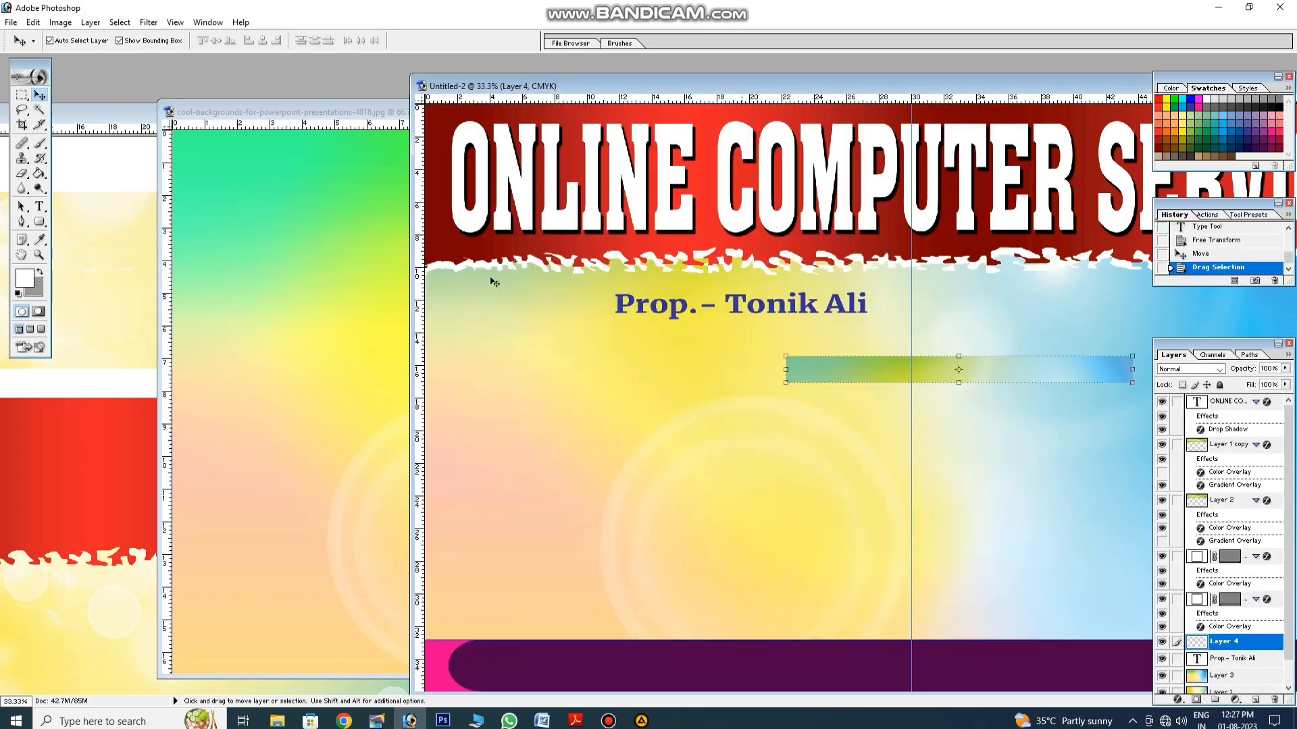
click(295, 262)
click(1023, 111)
click(383, 253)
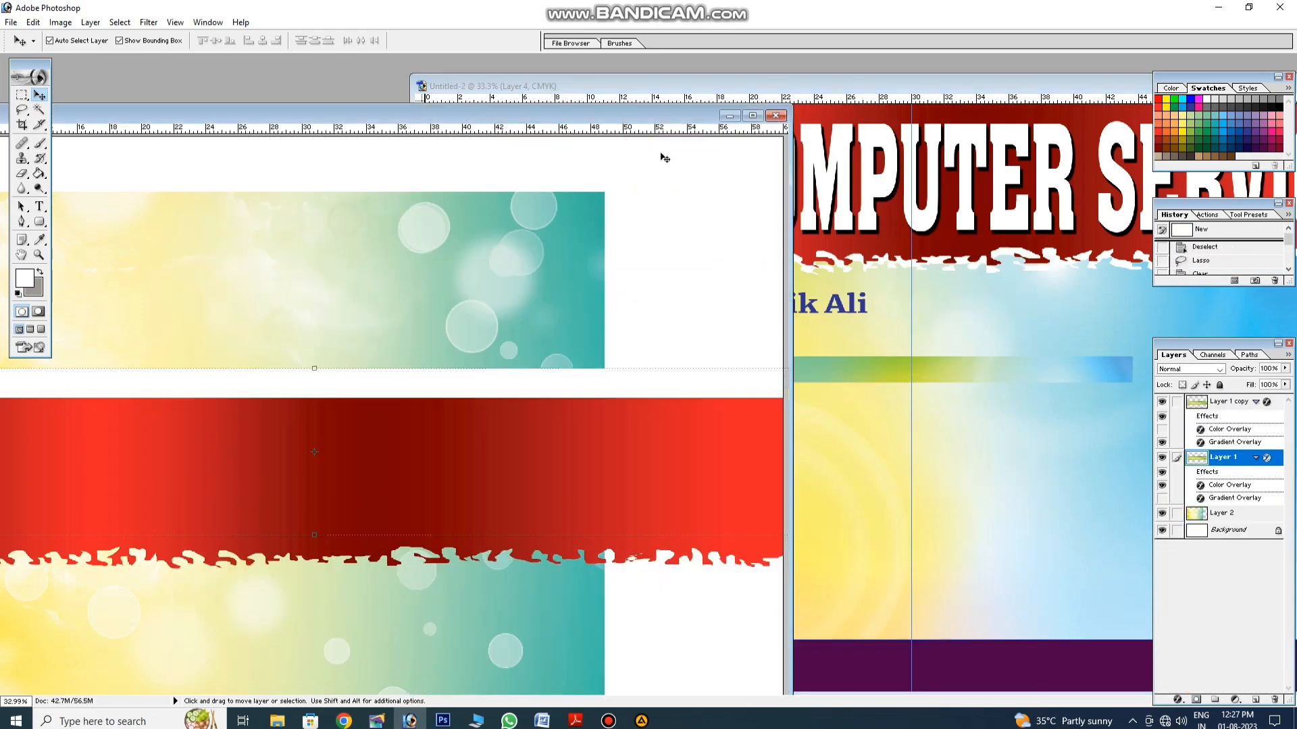
click(734, 116)
double_click(741, 85)
drag(825, 349, 993, 367)
key(Return)
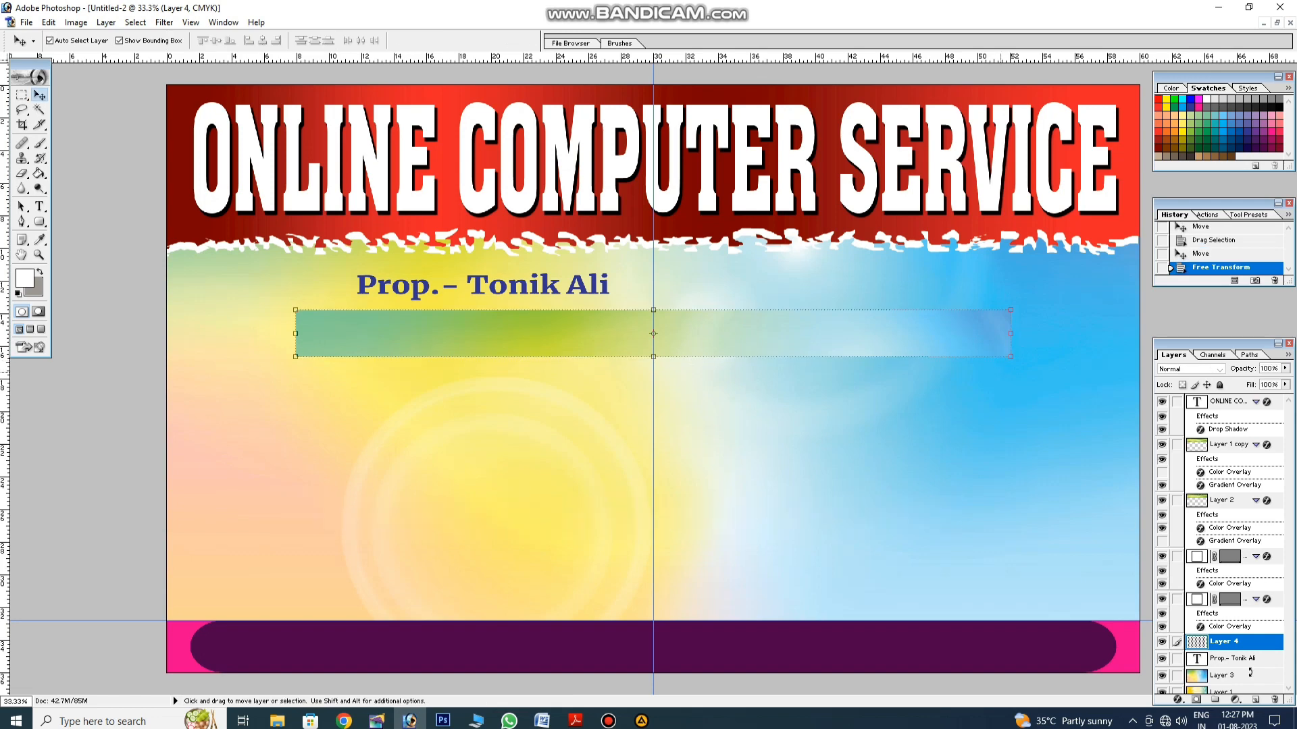
Step: Give the strip a dark green Color Overlay
click(1179, 700)
click(1203, 645)
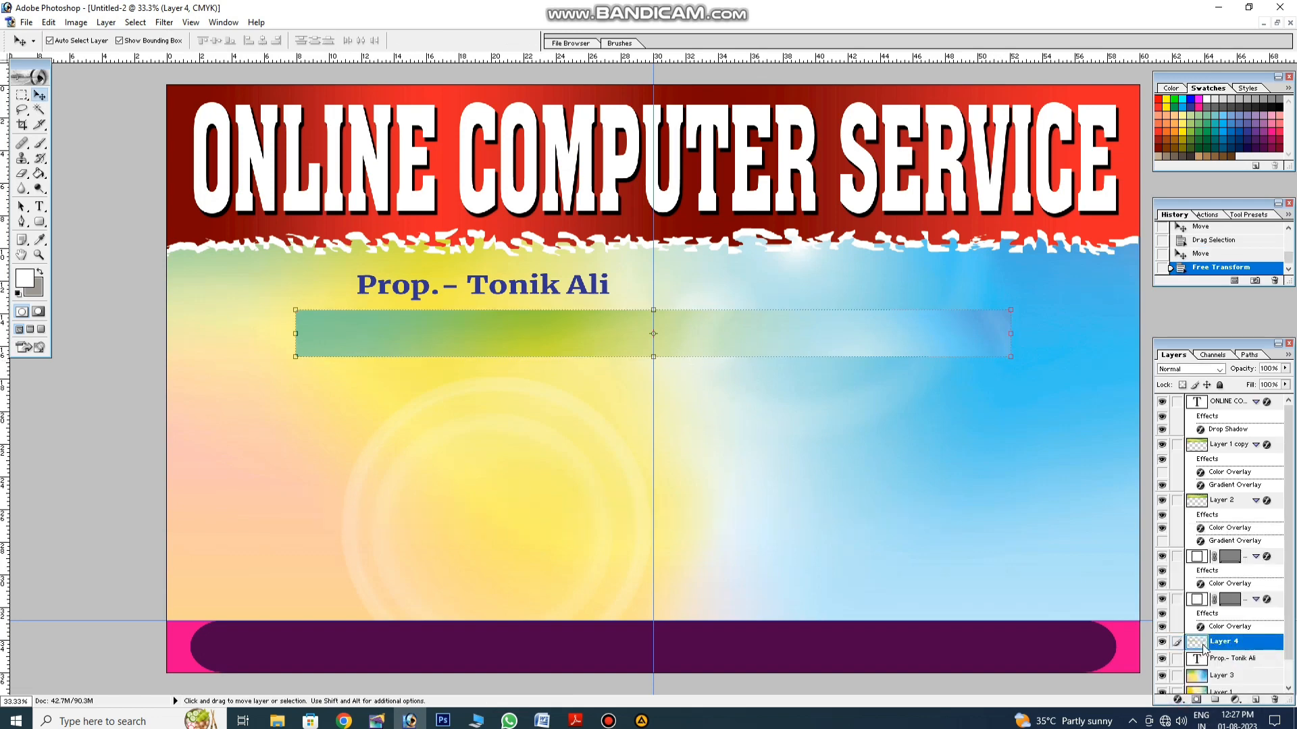
click(1124, 435)
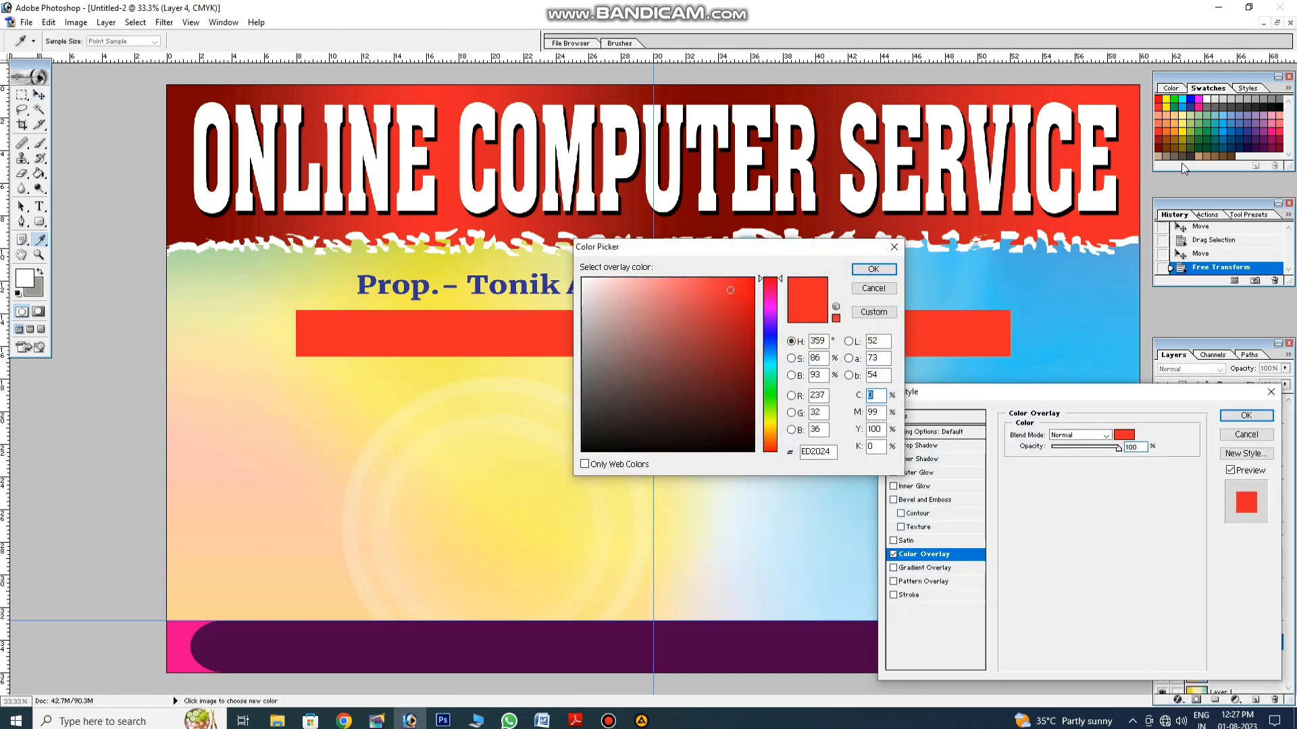
click(1209, 145)
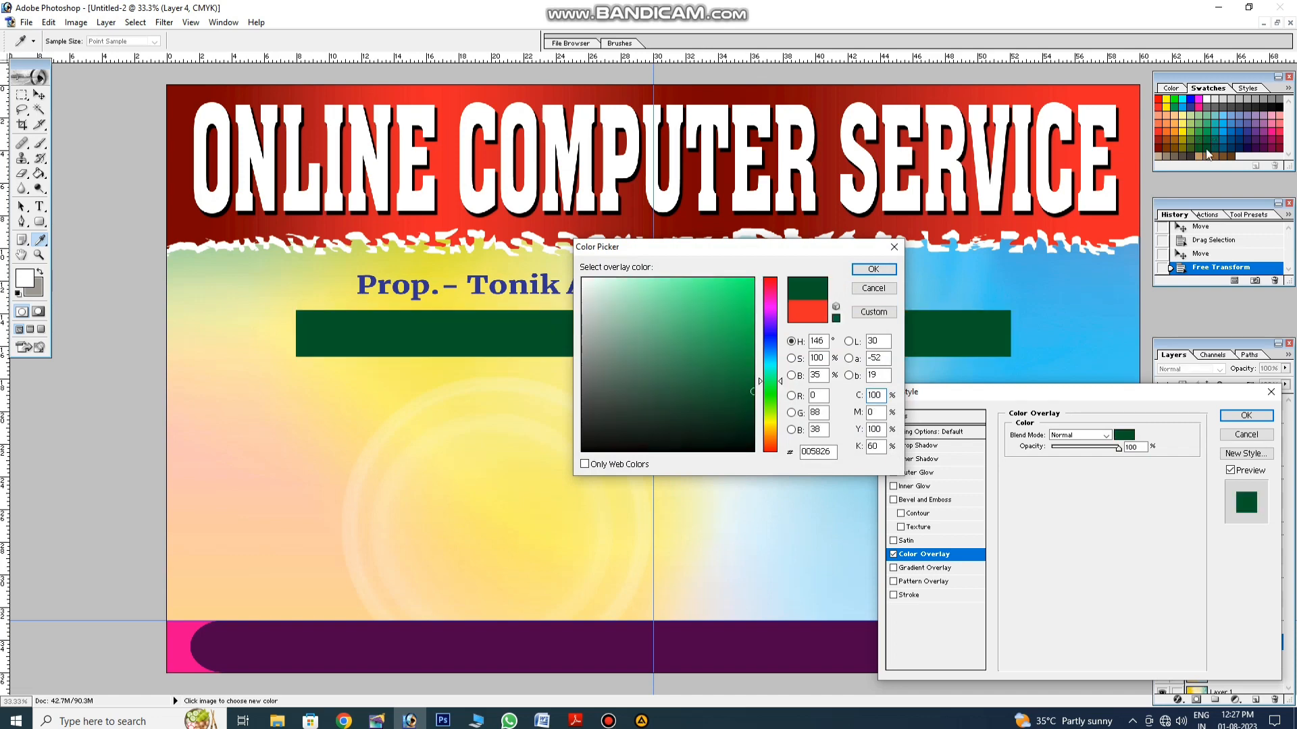
key(Return)
key(Return)
click(22, 173)
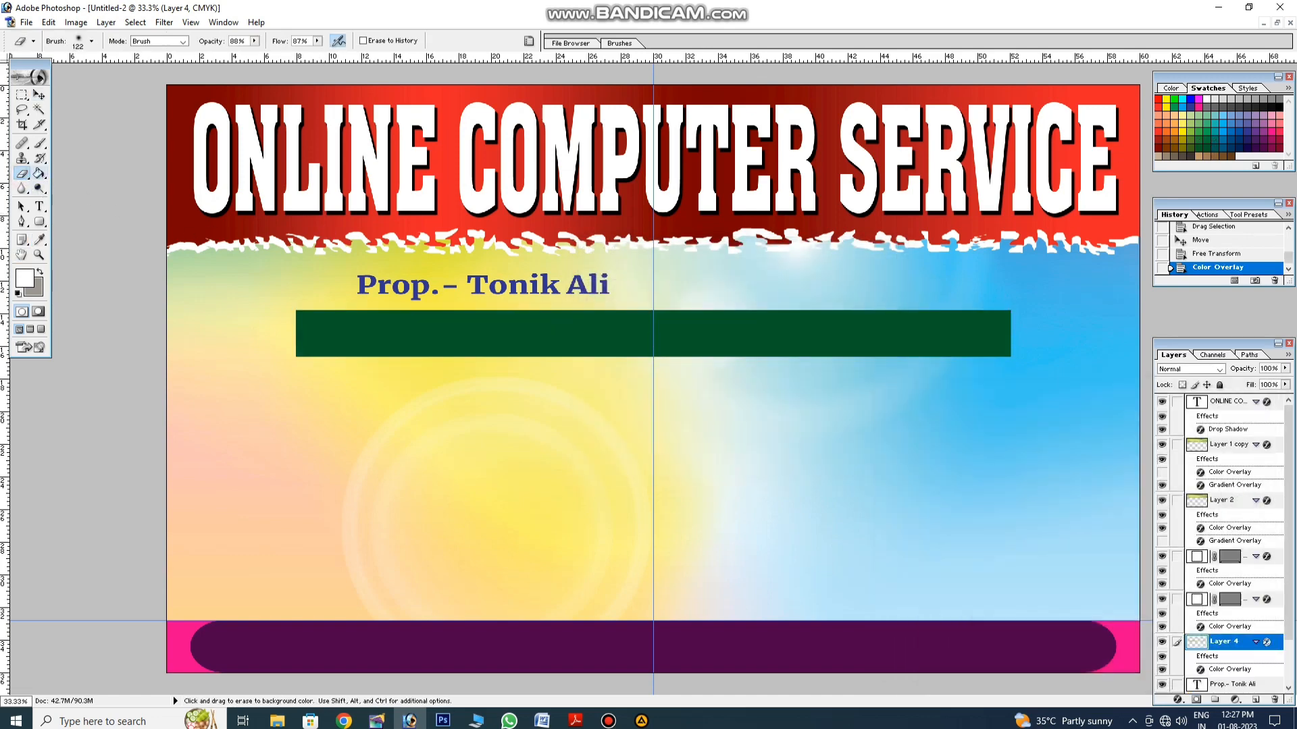
Step: Set the Eraser to 404 px and fade the green strip's left end
click(92, 41)
click(125, 76)
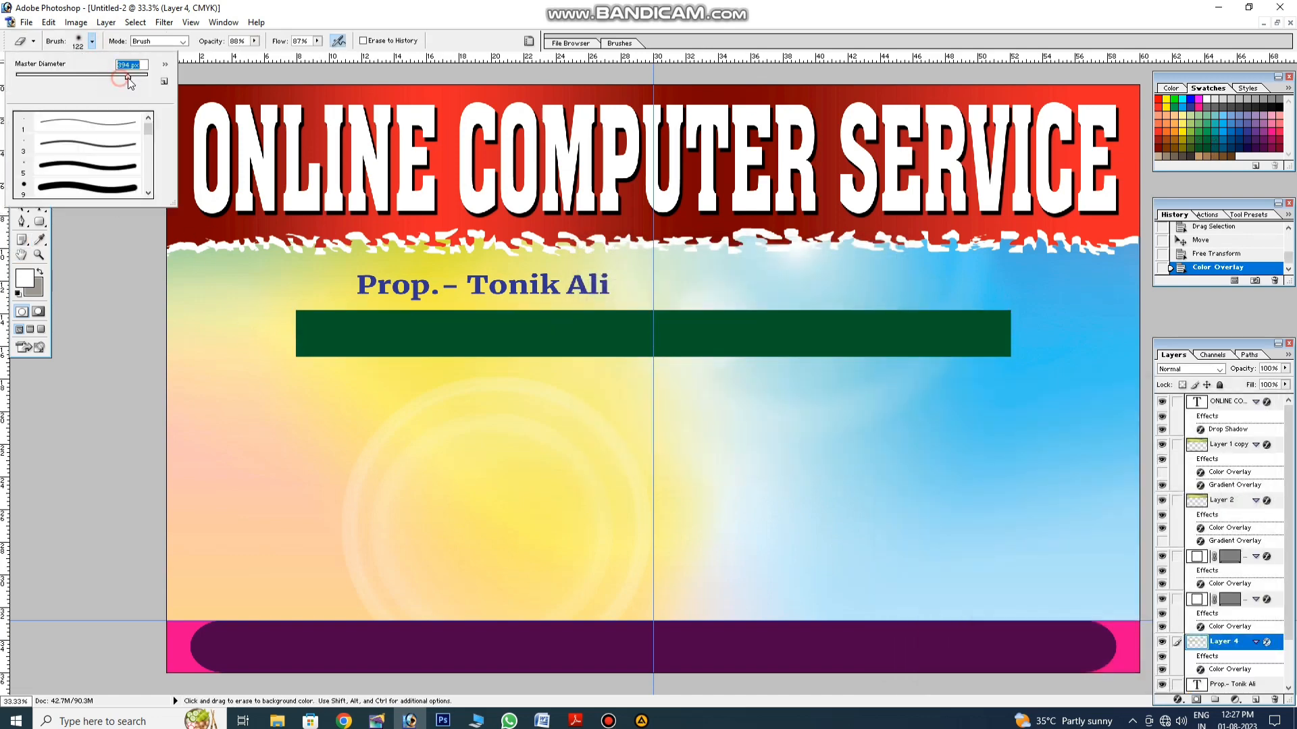
click(279, 332)
click(282, 333)
click(282, 333)
click(282, 333)
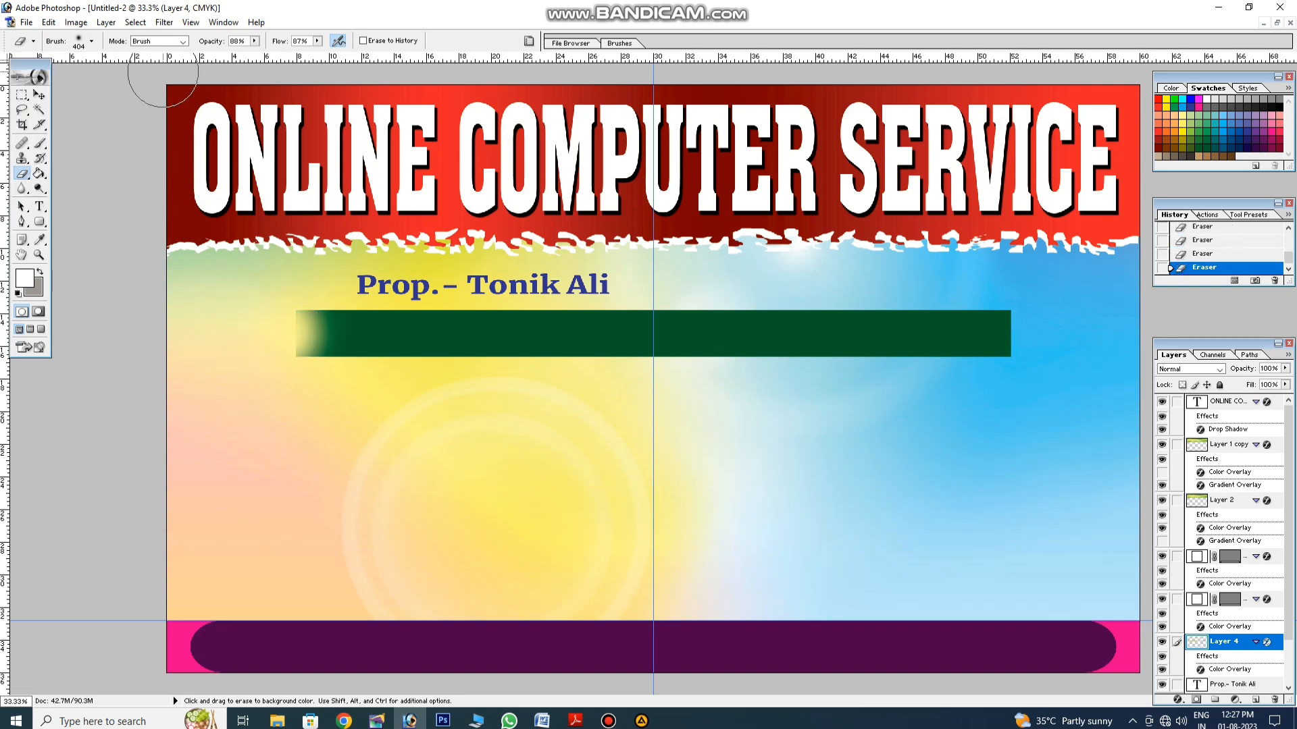
Step: Set the Eraser to 723 px with 100% opacity and flow, then fade the left end further
click(255, 42)
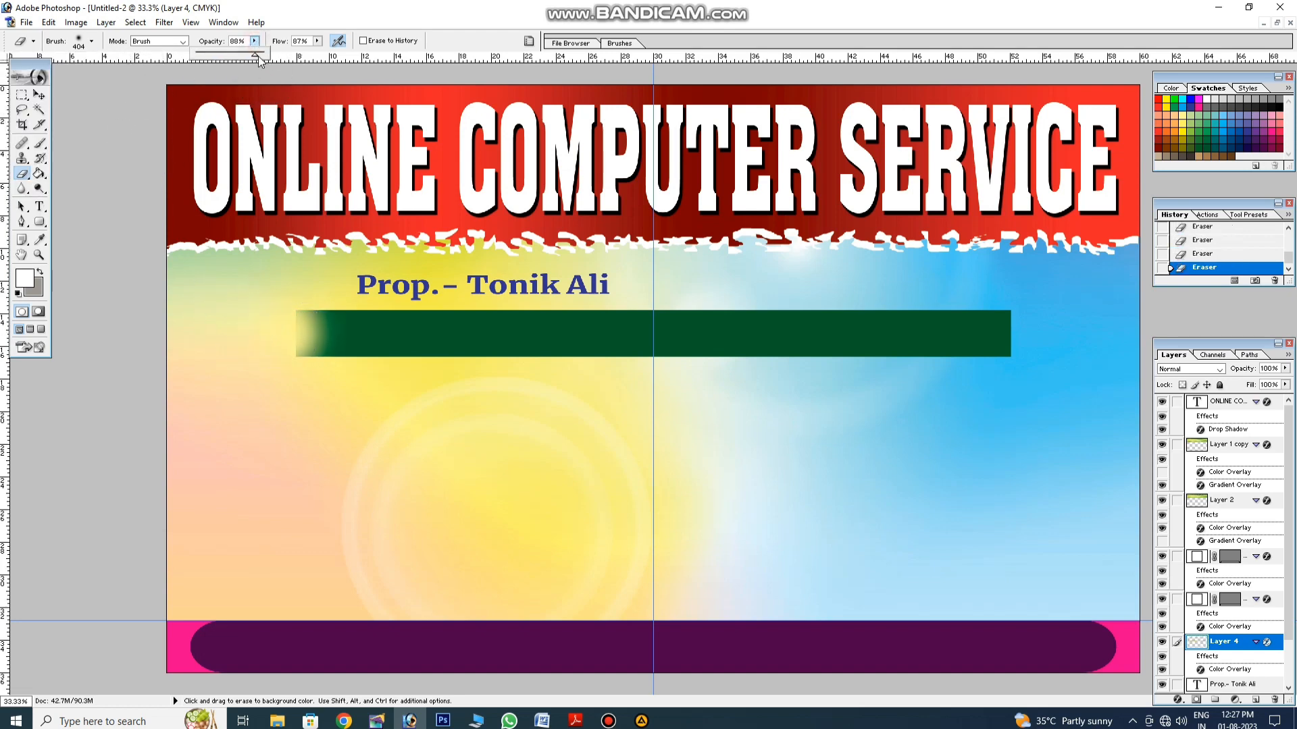
click(316, 42)
click(91, 41)
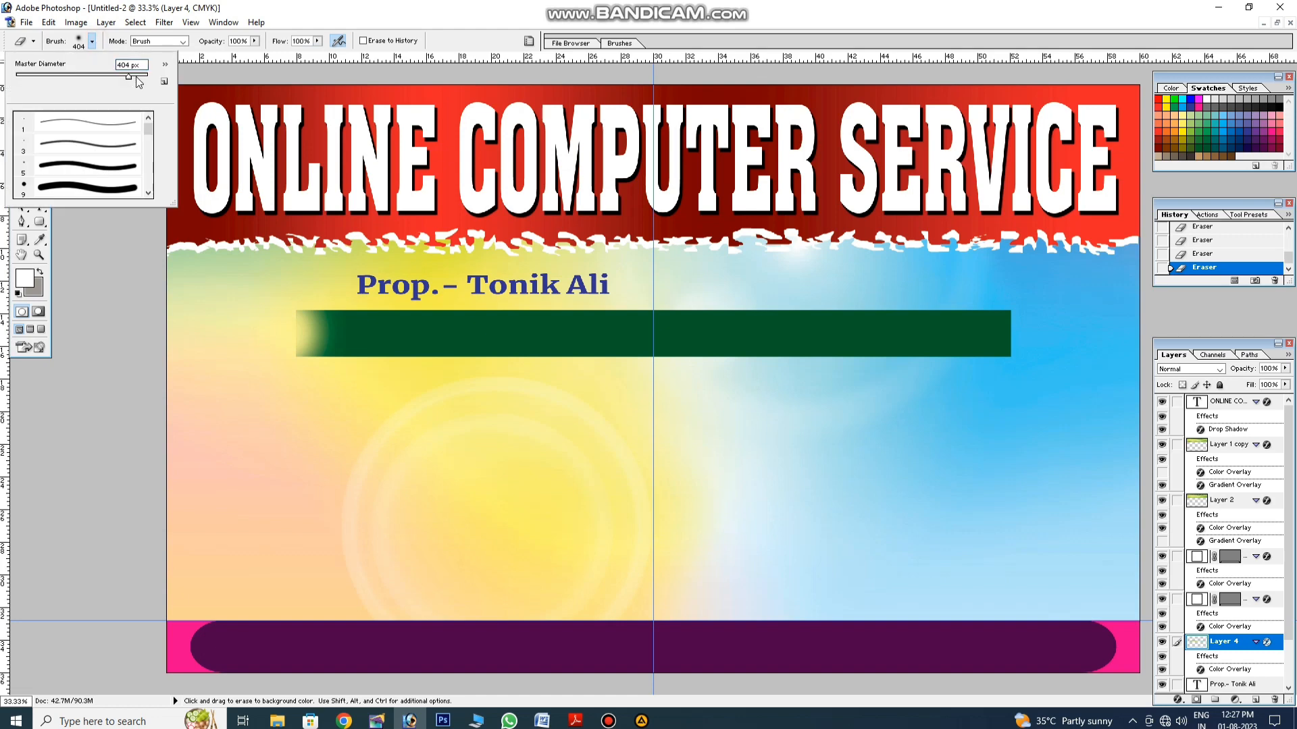
drag(128, 77, 137, 77)
click(270, 344)
click(270, 344)
click(270, 344)
click(269, 333)
click(269, 327)
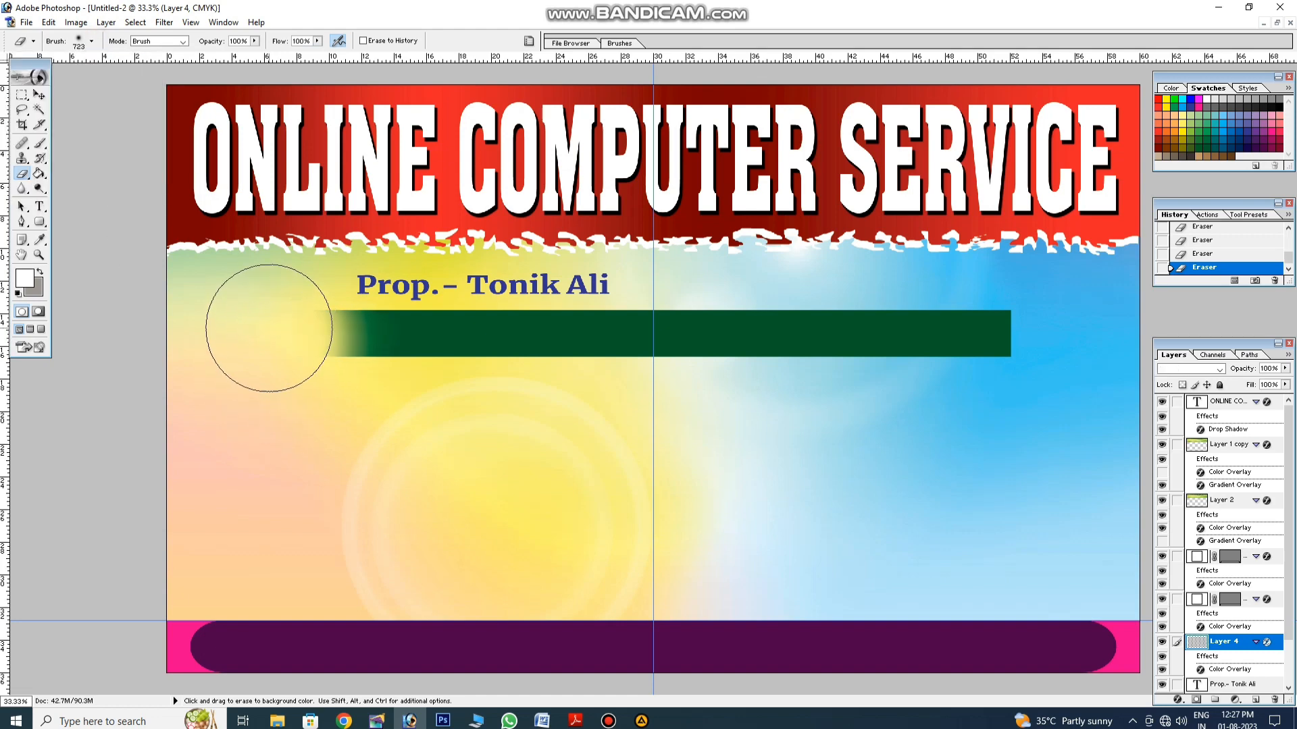
Step: Fade the strip's right end and soften the left end slightly more
click(1015, 323)
click(1016, 323)
click(1015, 325)
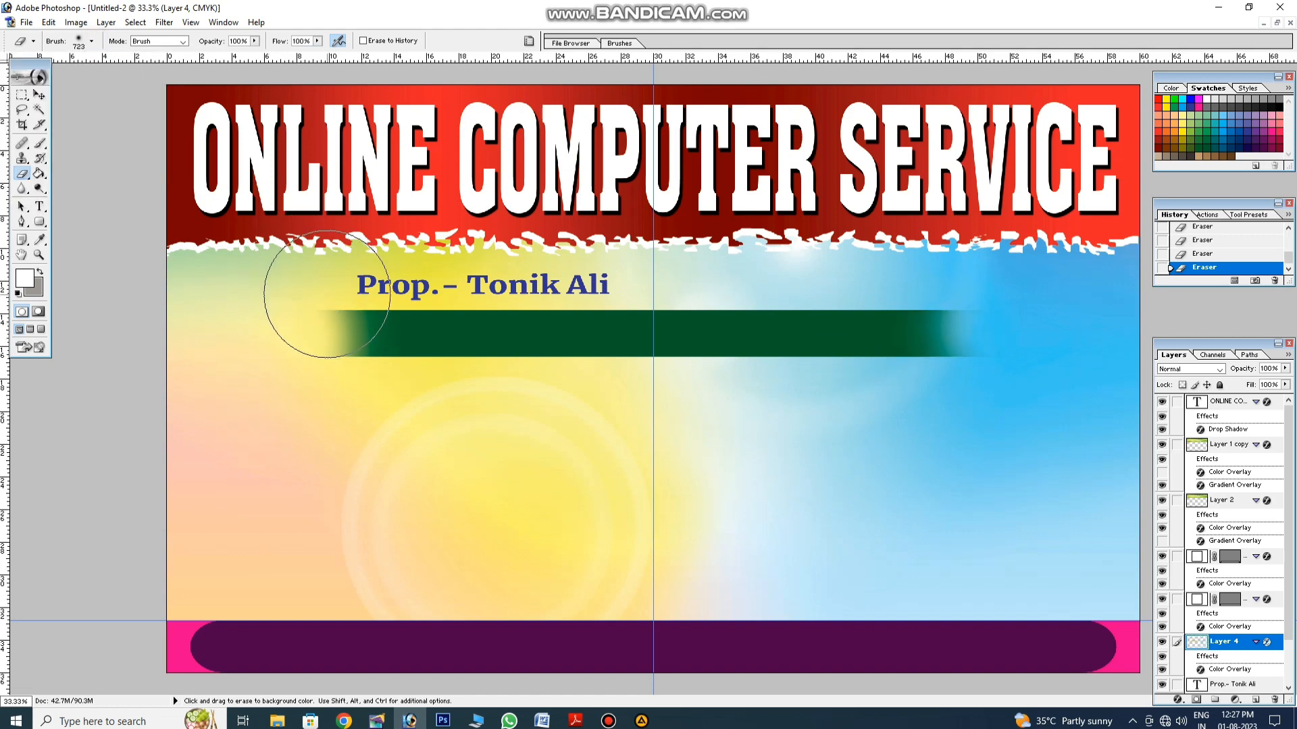
click(327, 326)
click(38, 94)
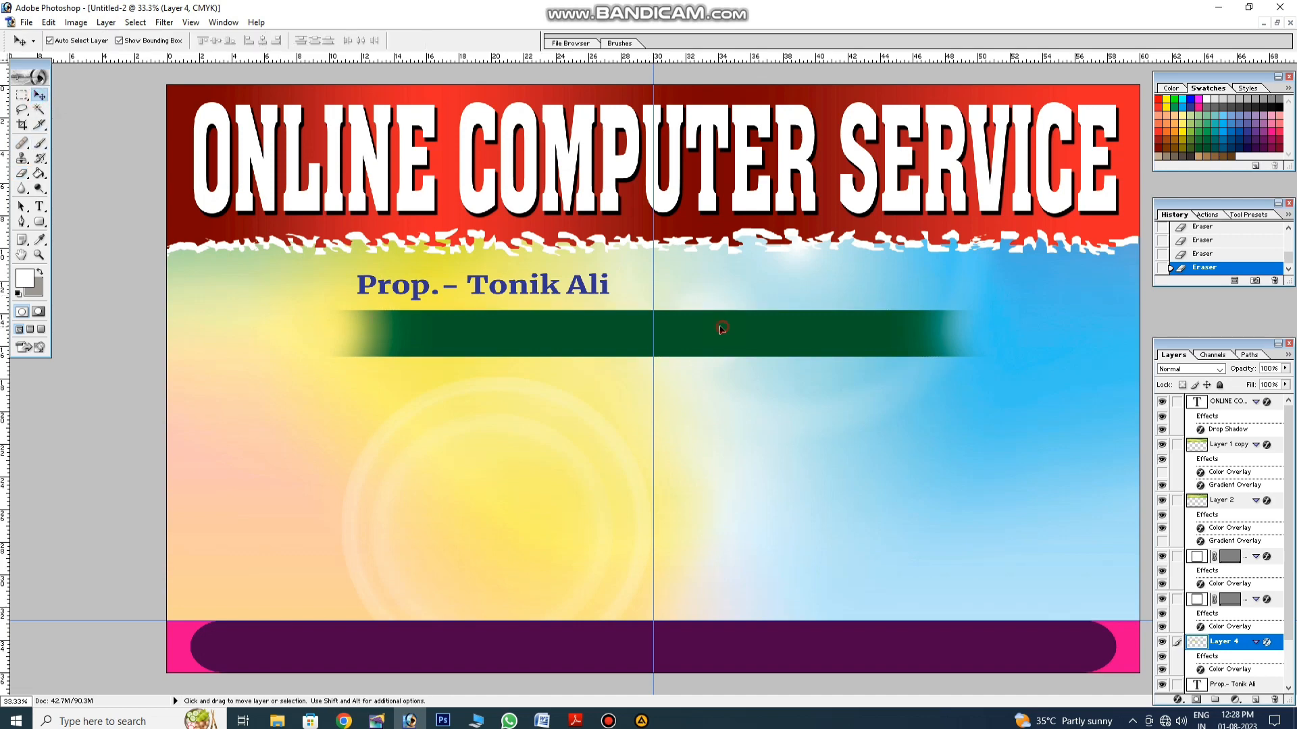
Step: Move the green strip up behind the proprietor line and bring the text to front
drag(721, 329, 719, 285)
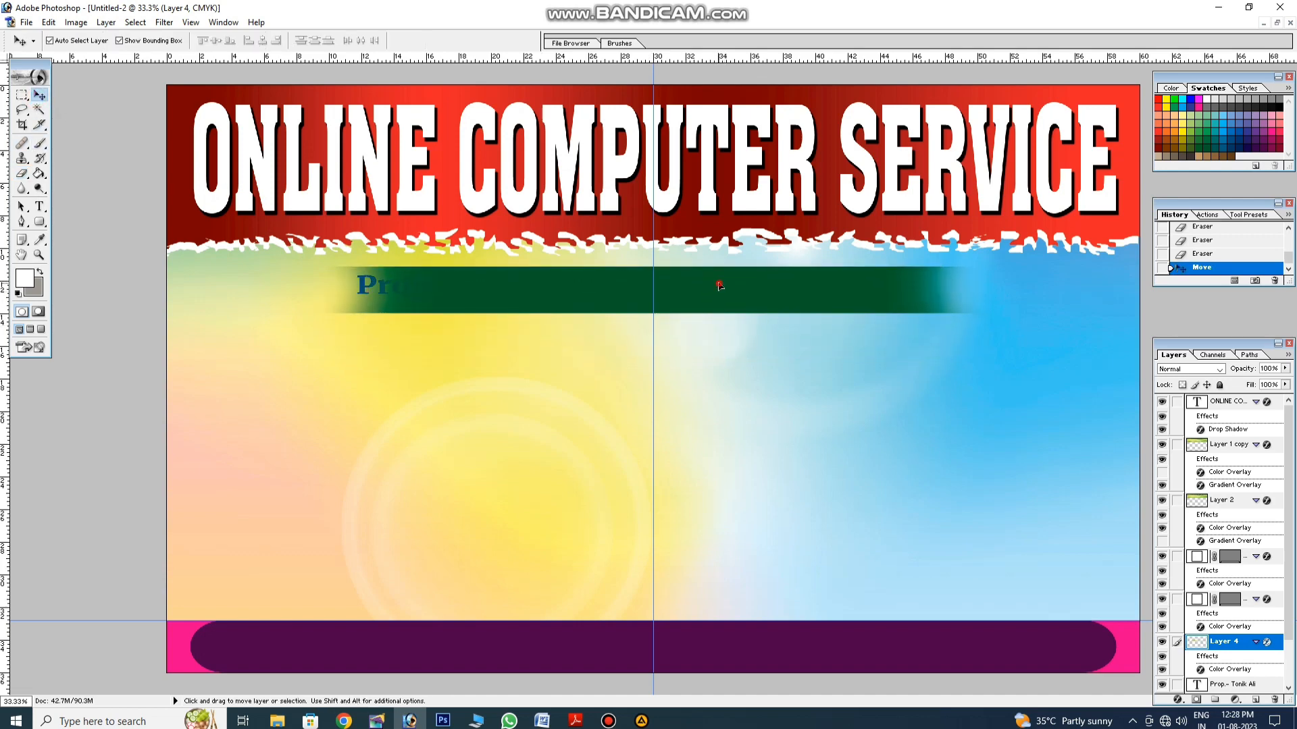
click(711, 373)
click(365, 286)
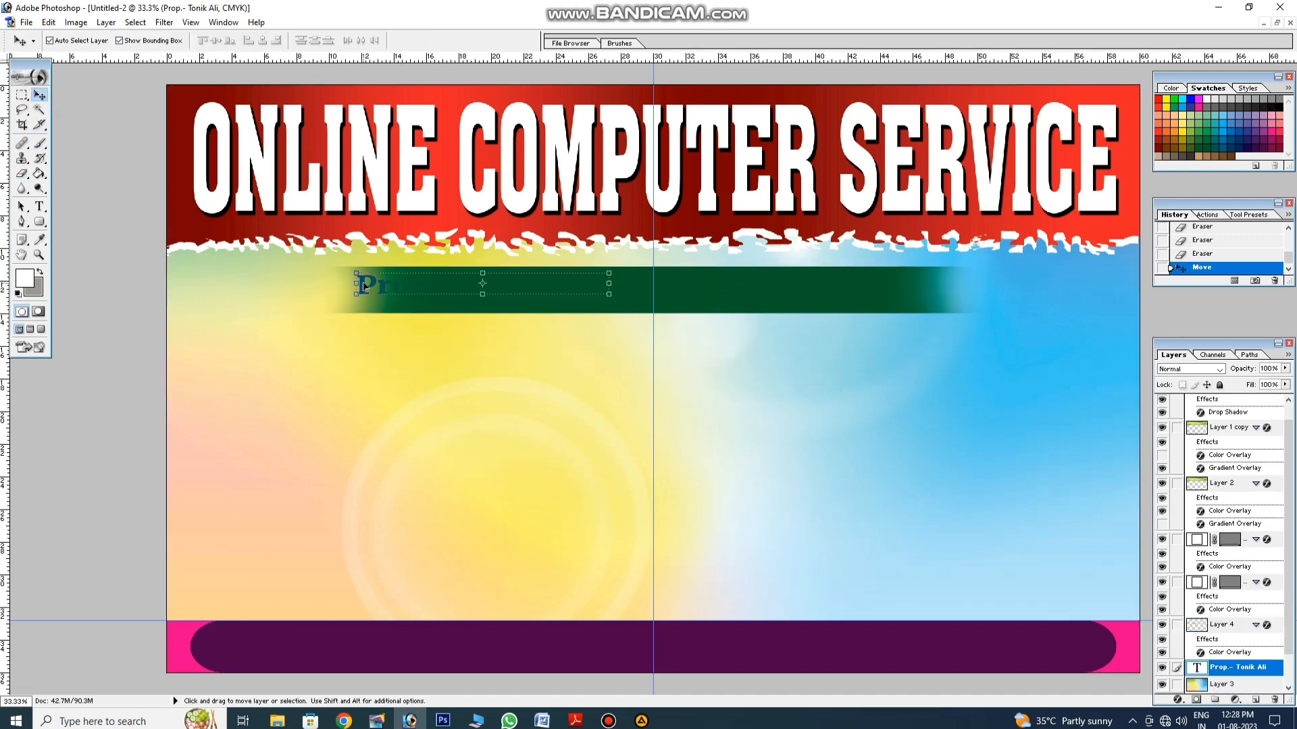
key(ctrl+shift+bracketright)
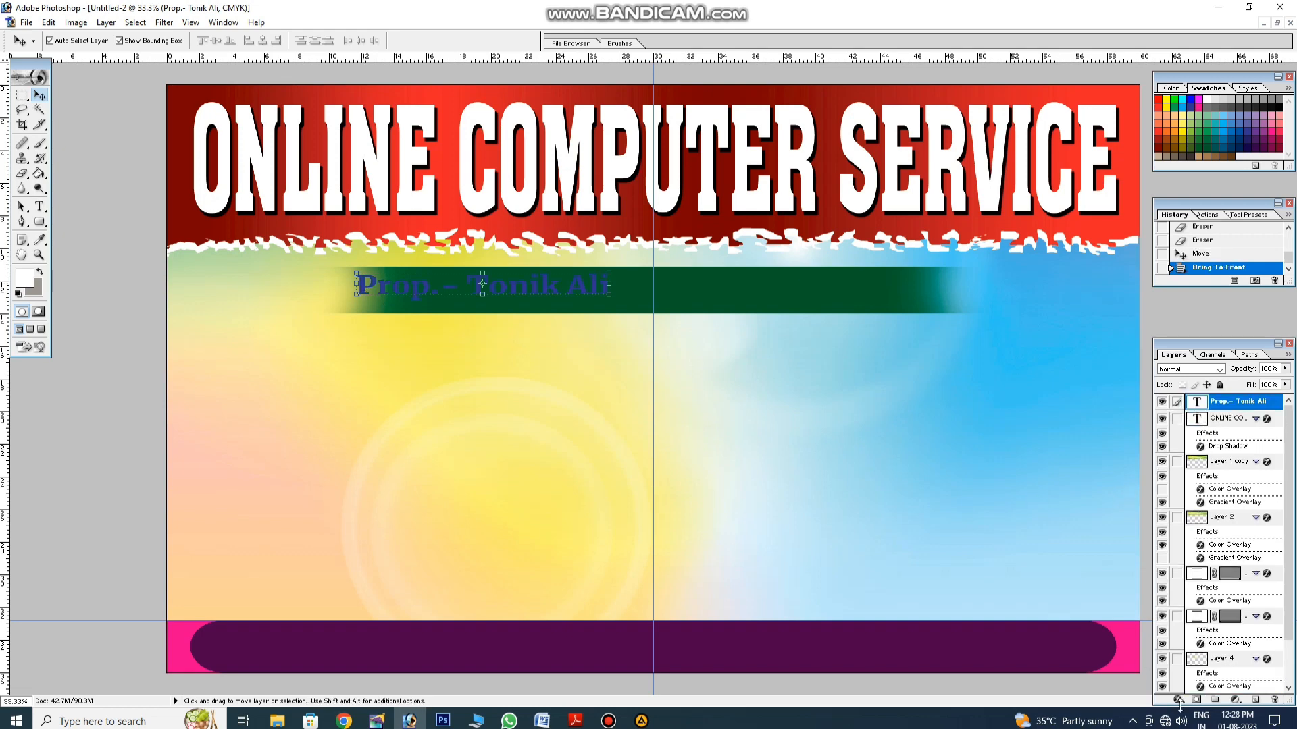
Step: Select all of the proprietor text for editing
click(40, 207)
click(529, 285)
key(ctrl+a)
Step: Make the proprietor text yellow and append '## M-' with the mobile number
click(414, 42)
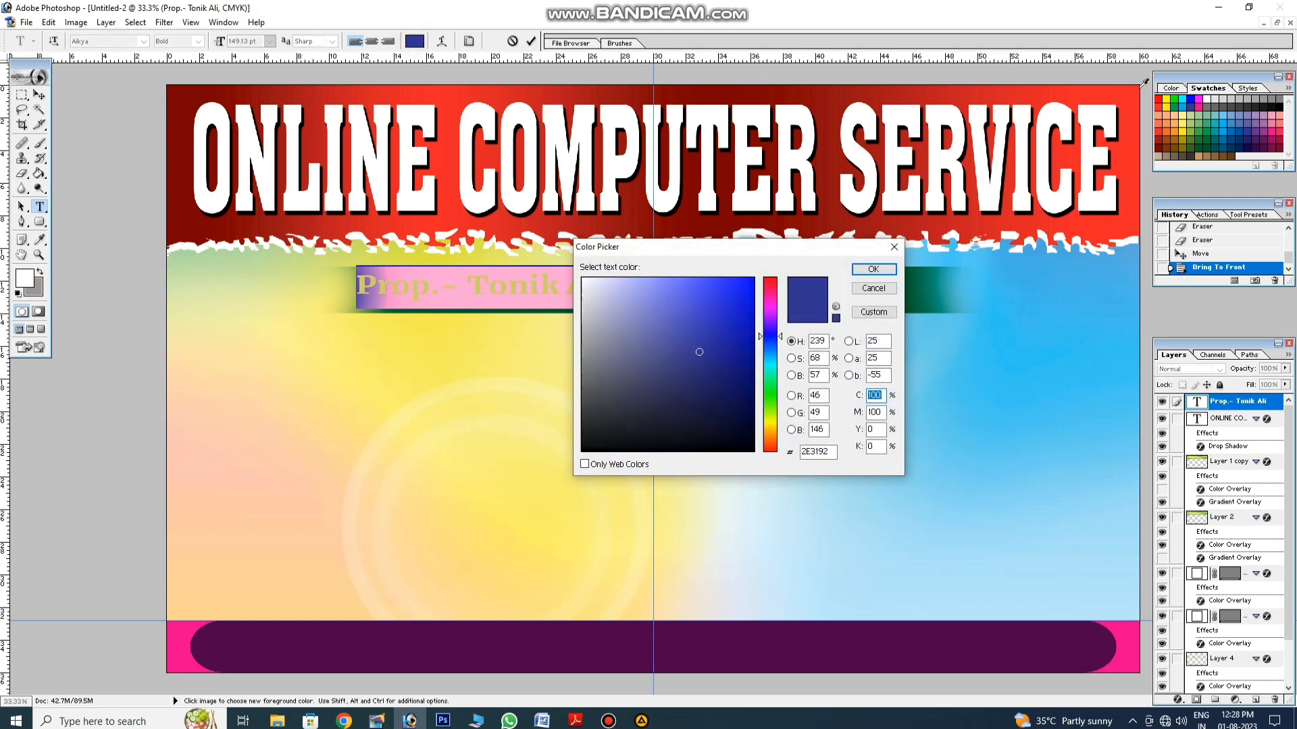
click(1166, 99)
key(Return)
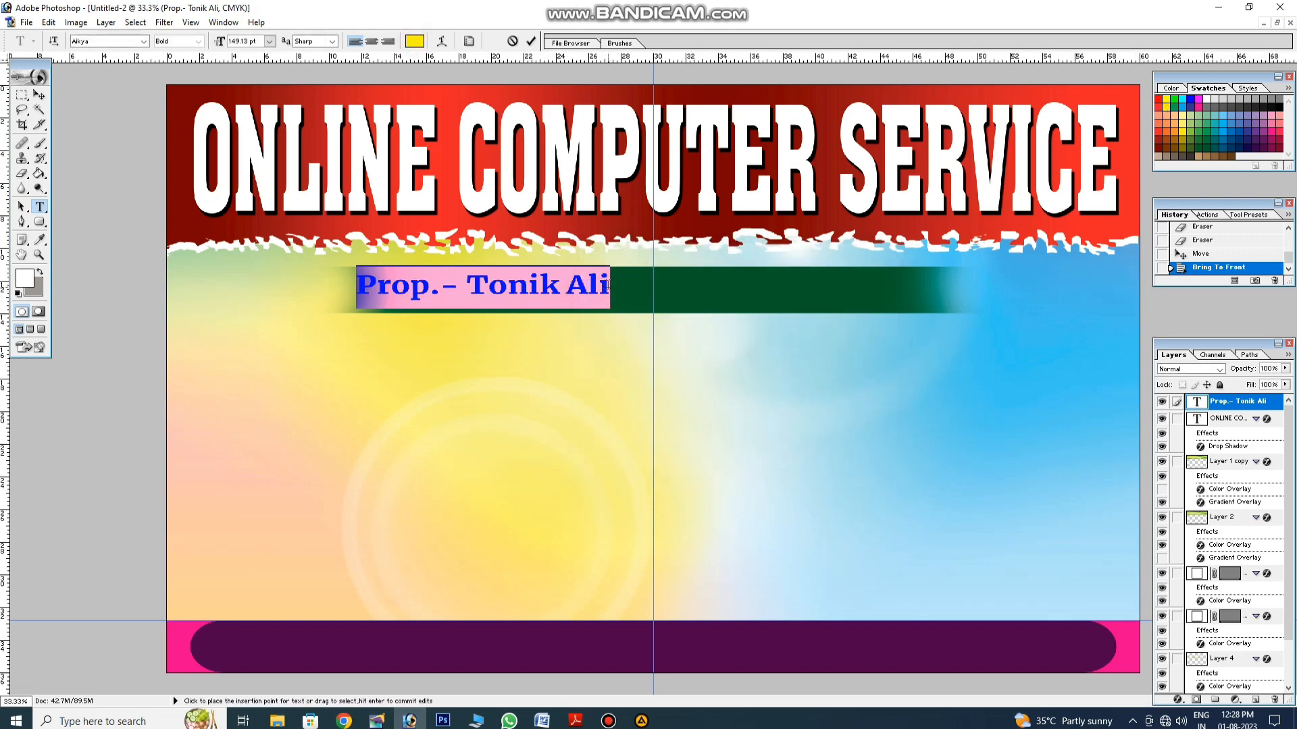
click(608, 285)
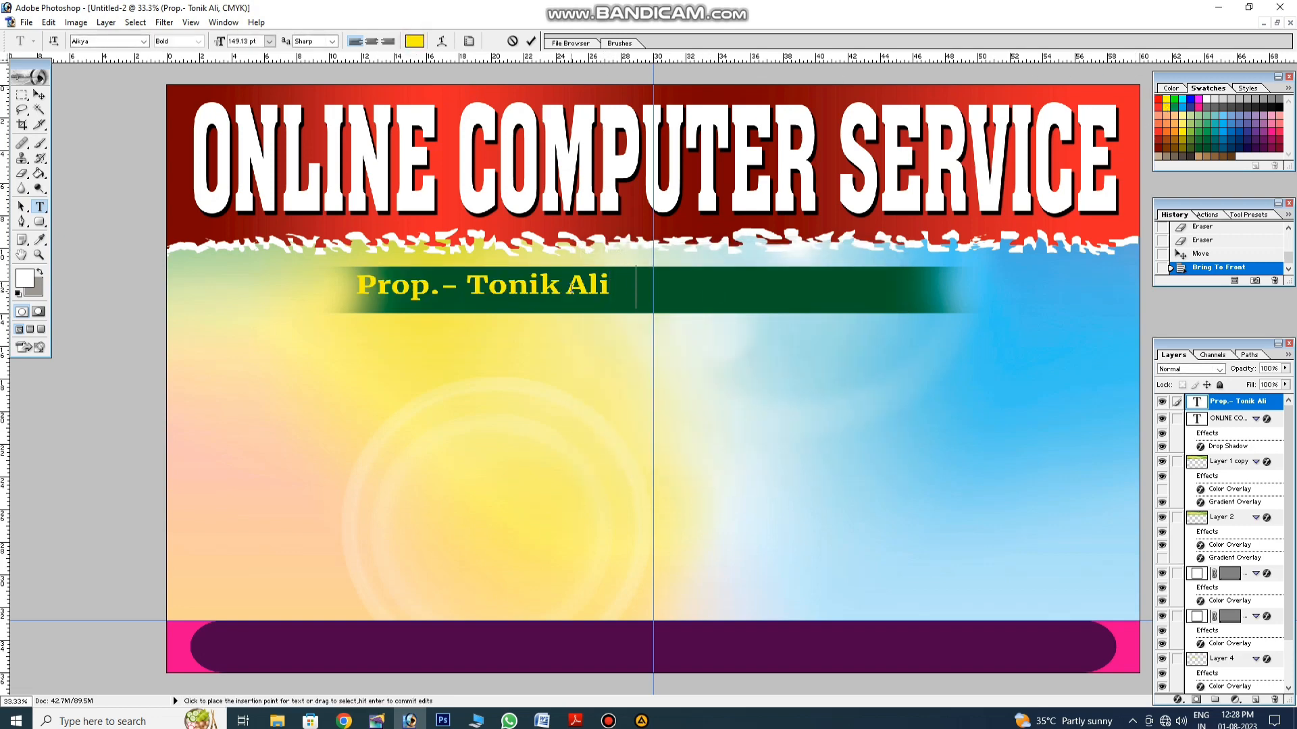
text(## M-)
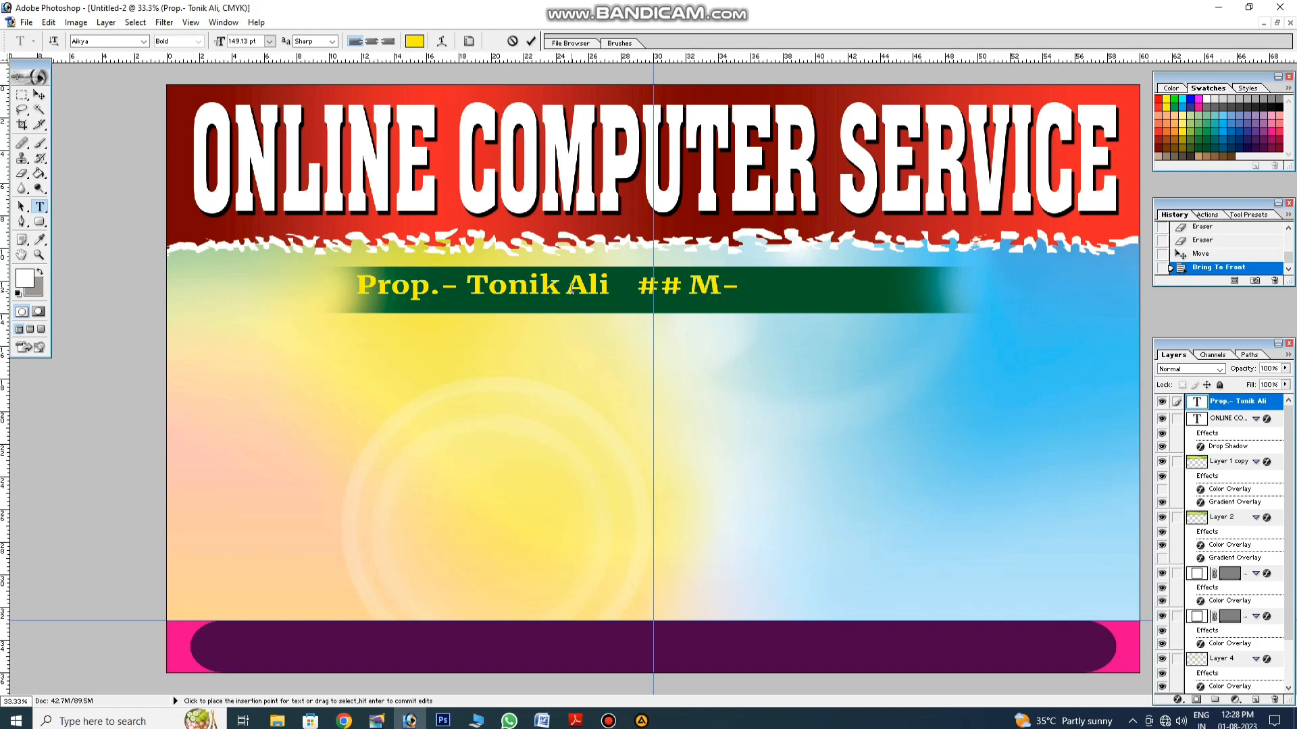
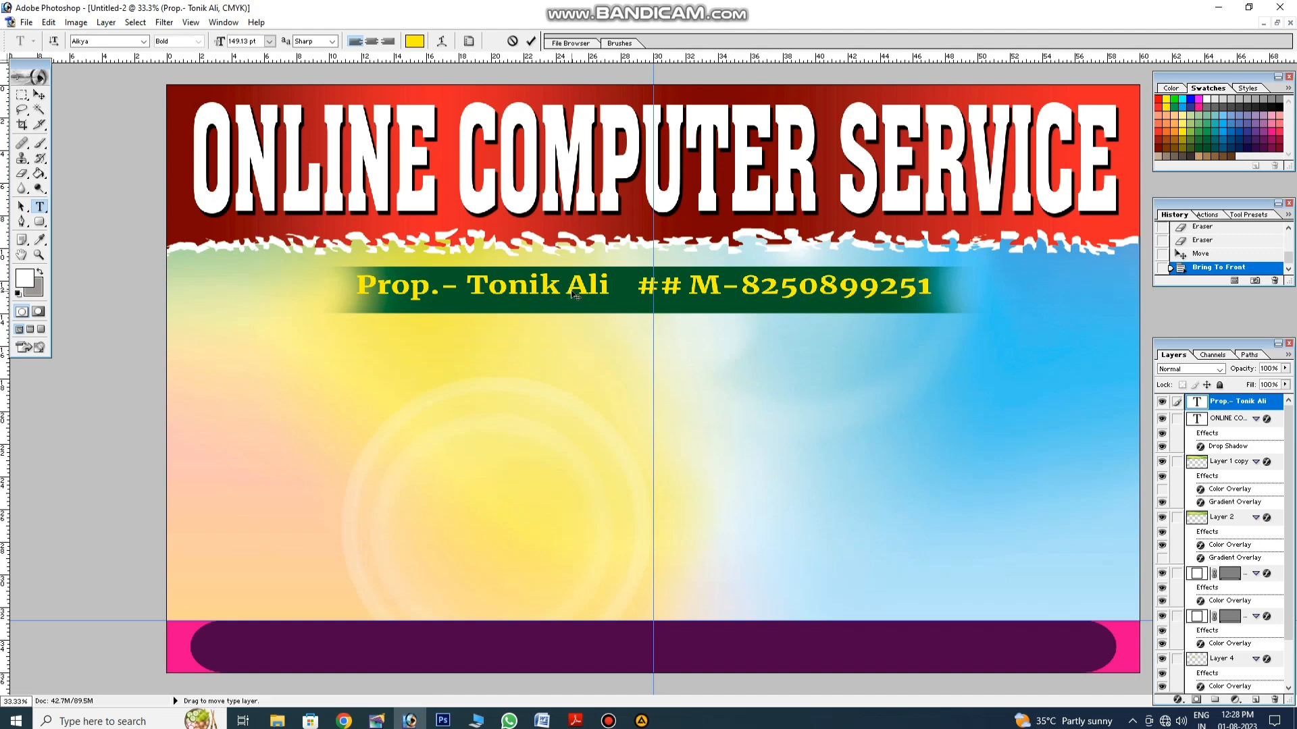
Step: Set the line's font to Alte DIN 1451 Mittel and nudge it slightly down
key(ctrl+a)
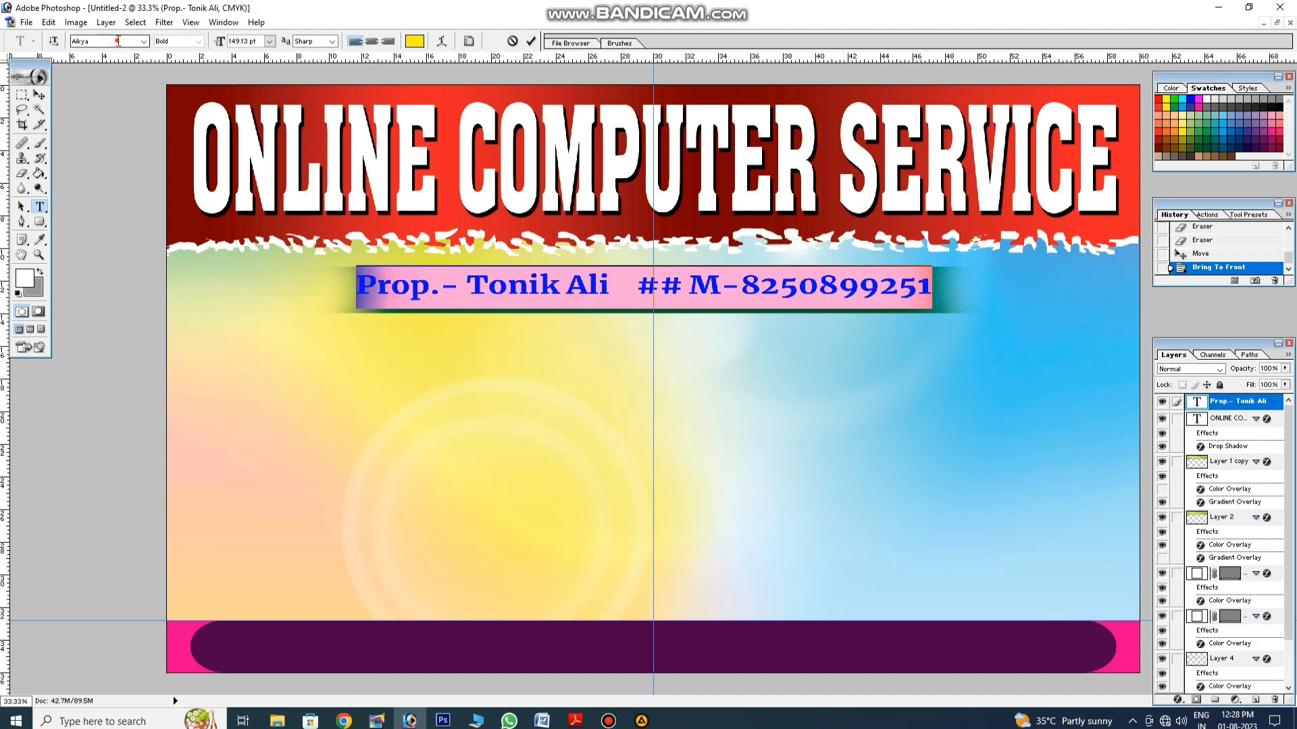
key(Up)
key(Up)
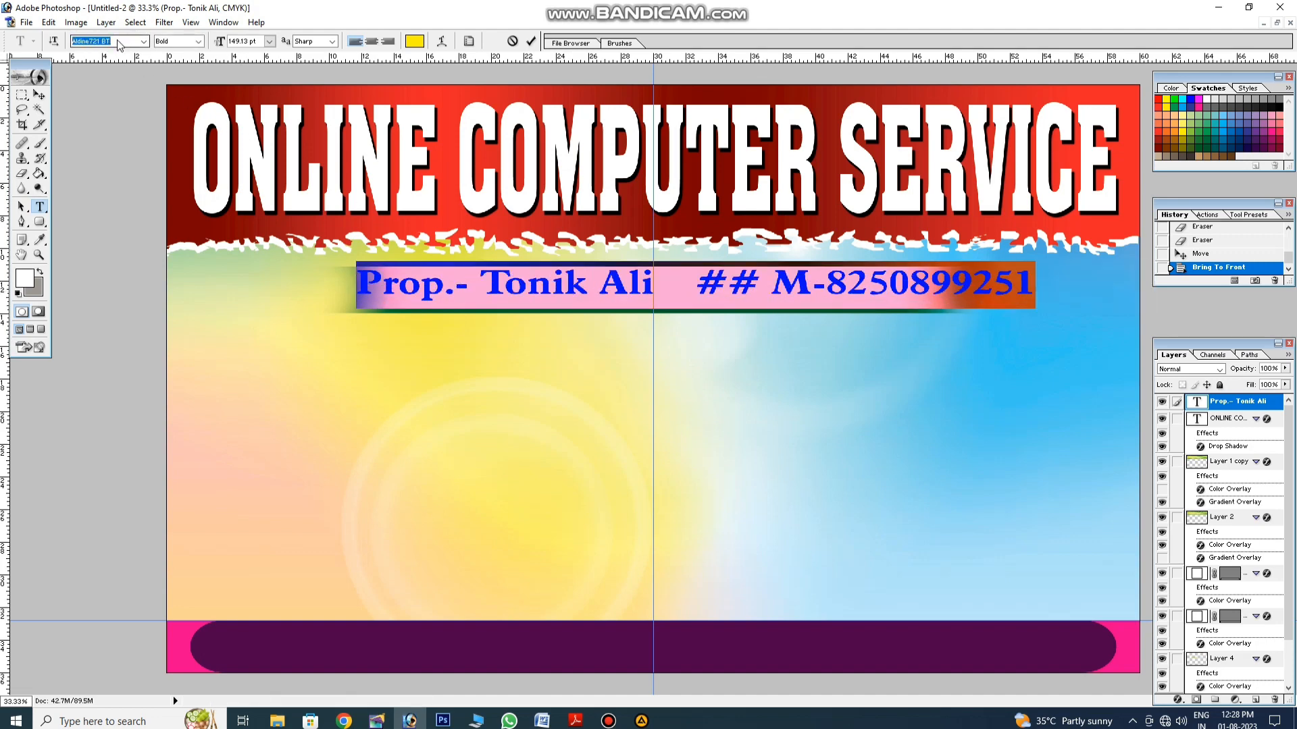
key(Down)
key(Down)
key(Down)
key(Down)
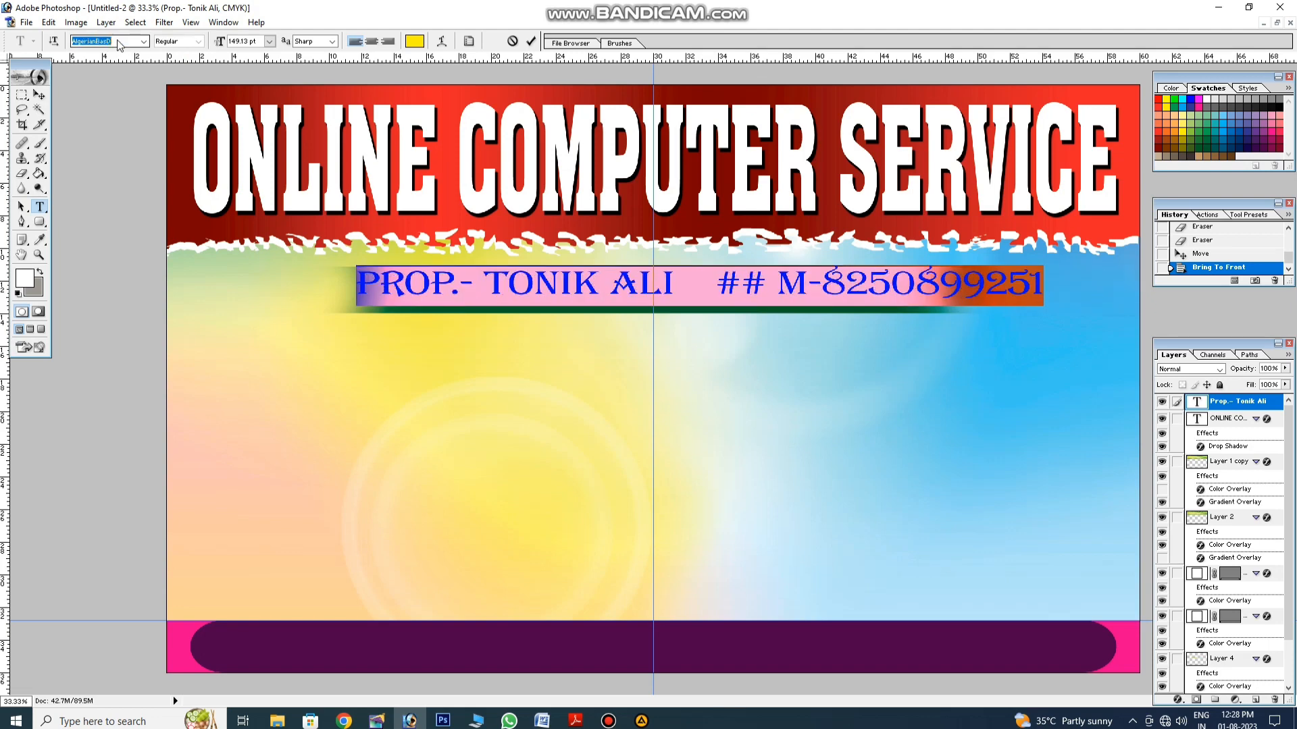
key(Down)
key(Down)
key(Down)
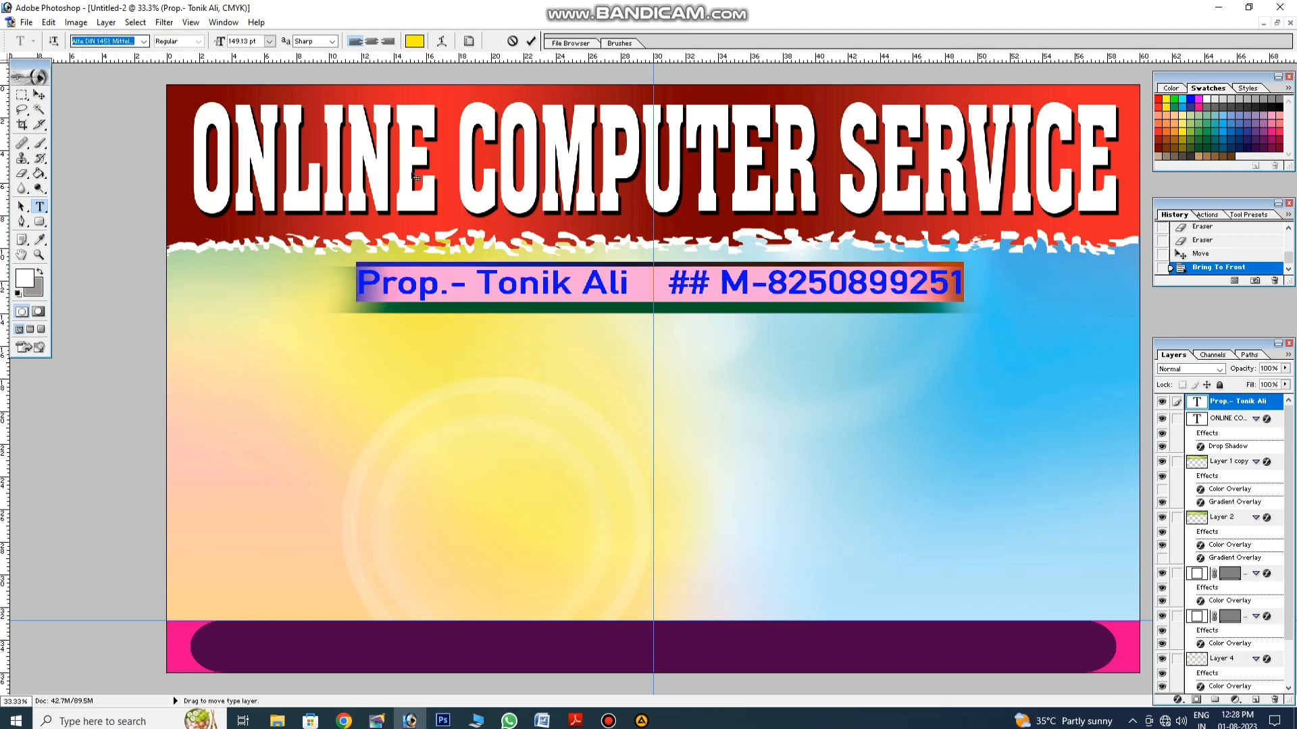
click(572, 291)
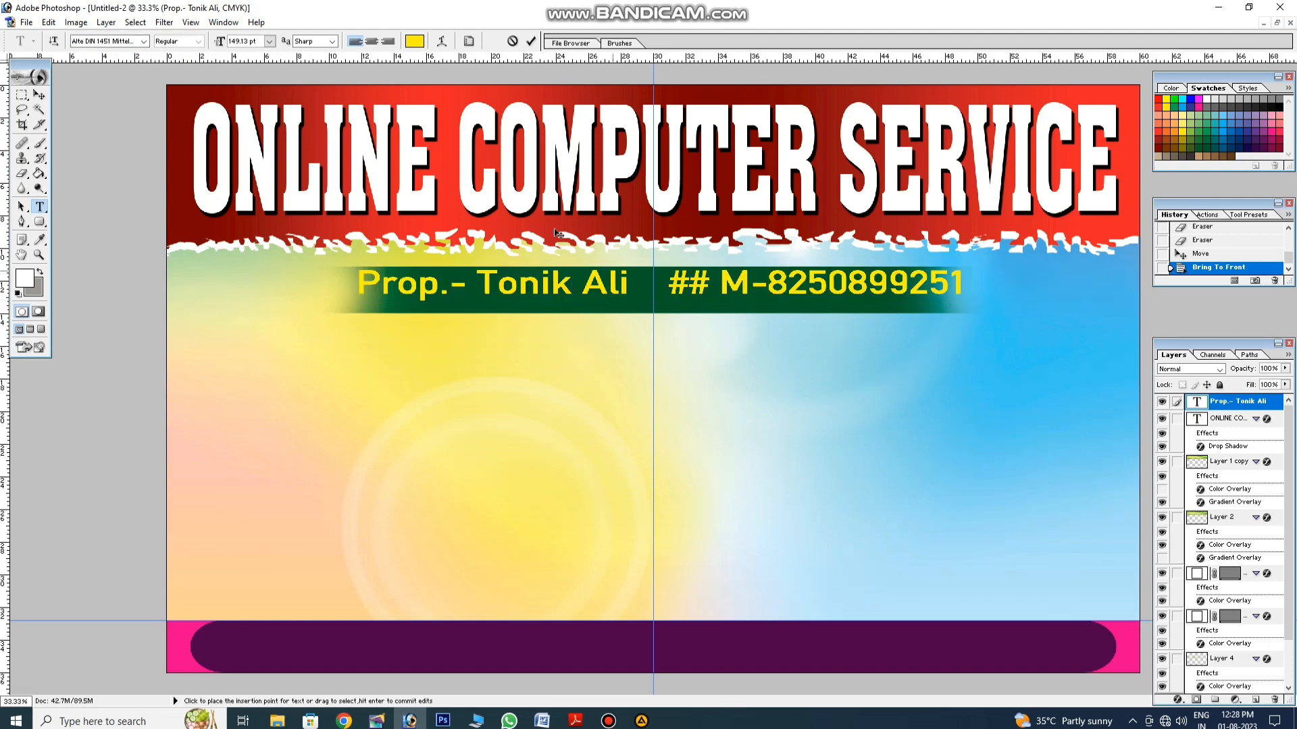
click(40, 95)
drag(461, 282, 460, 290)
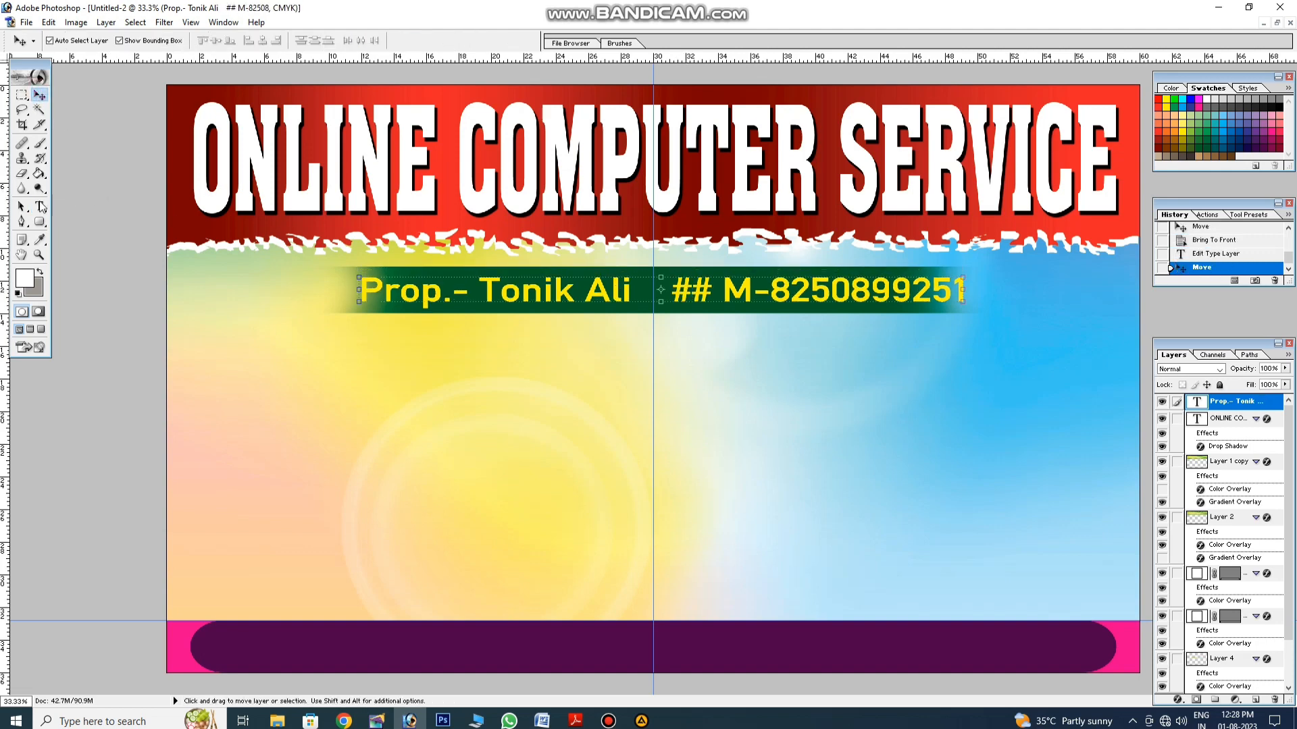
Step: Remove the extra spaces around the ## mark before the number
click(40, 207)
click(673, 291)
key(BackSpace)
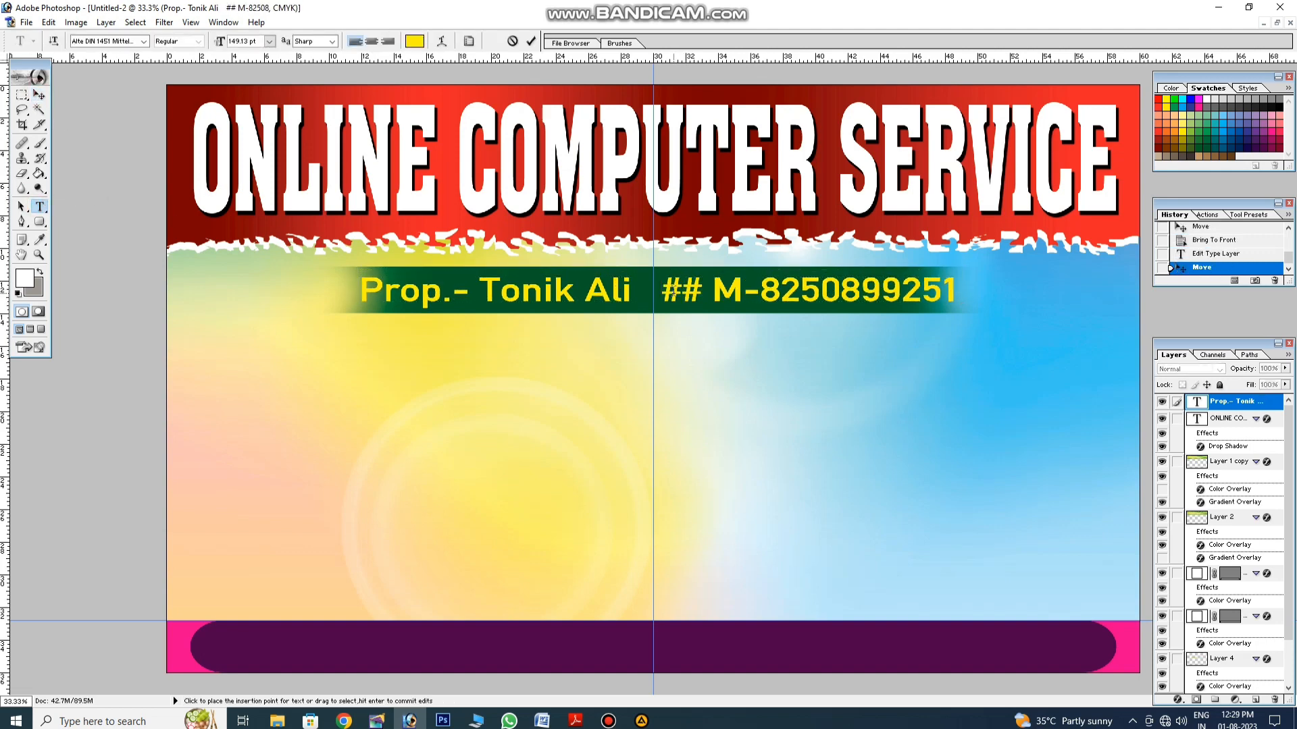
key(BackSpace)
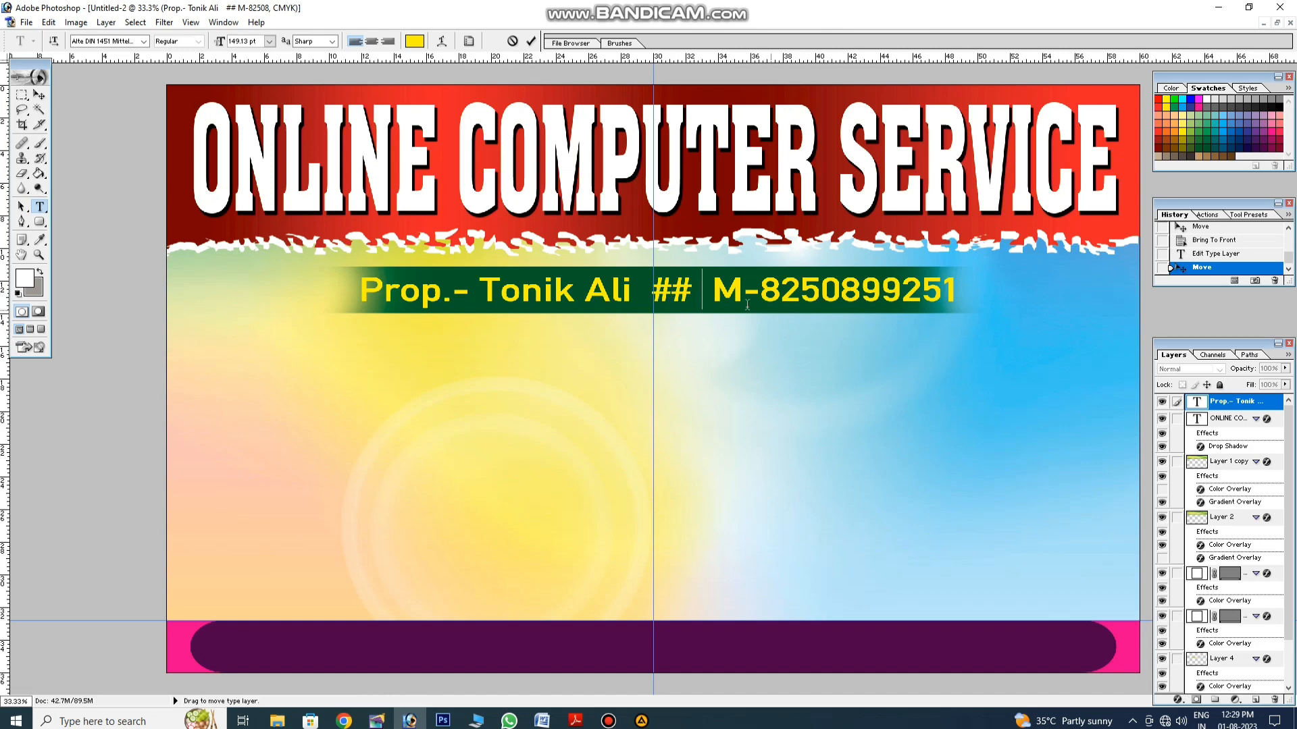
click(39, 96)
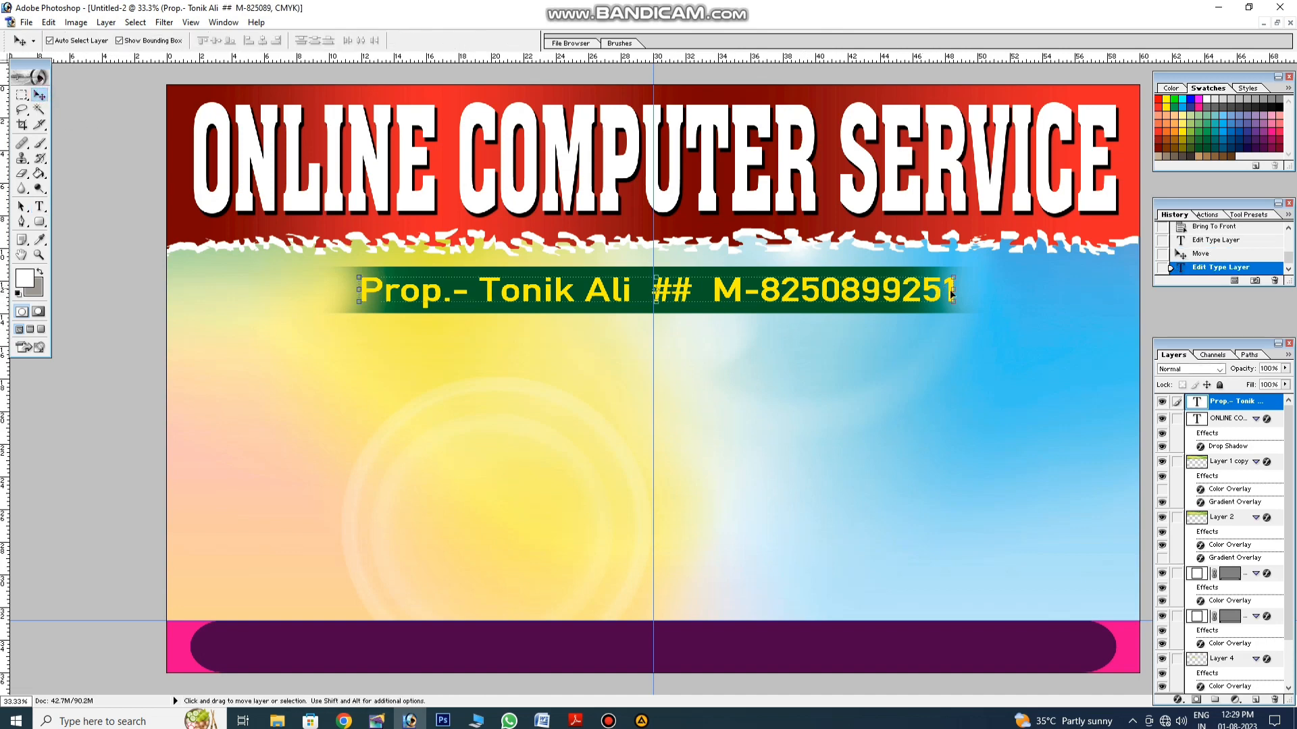
Step: Stretch the green strip wider across the banner
click(931, 304)
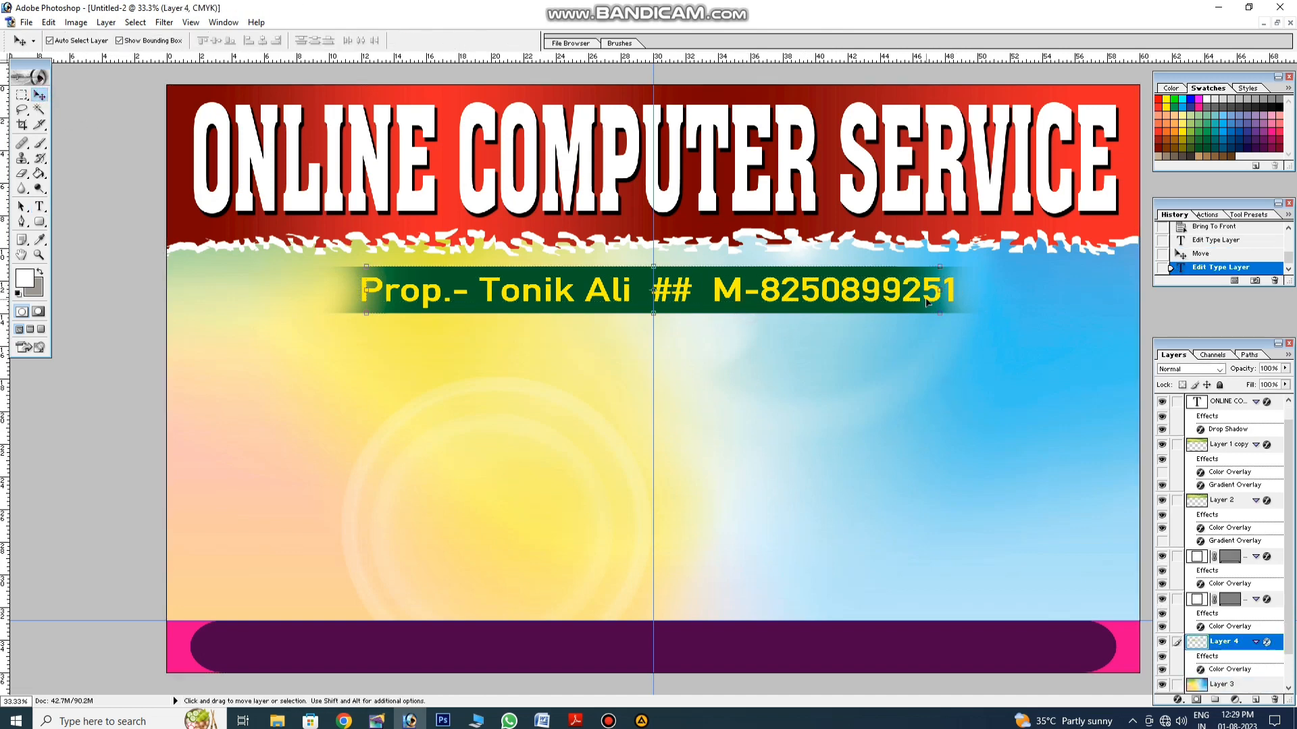
drag(942, 288, 1085, 298)
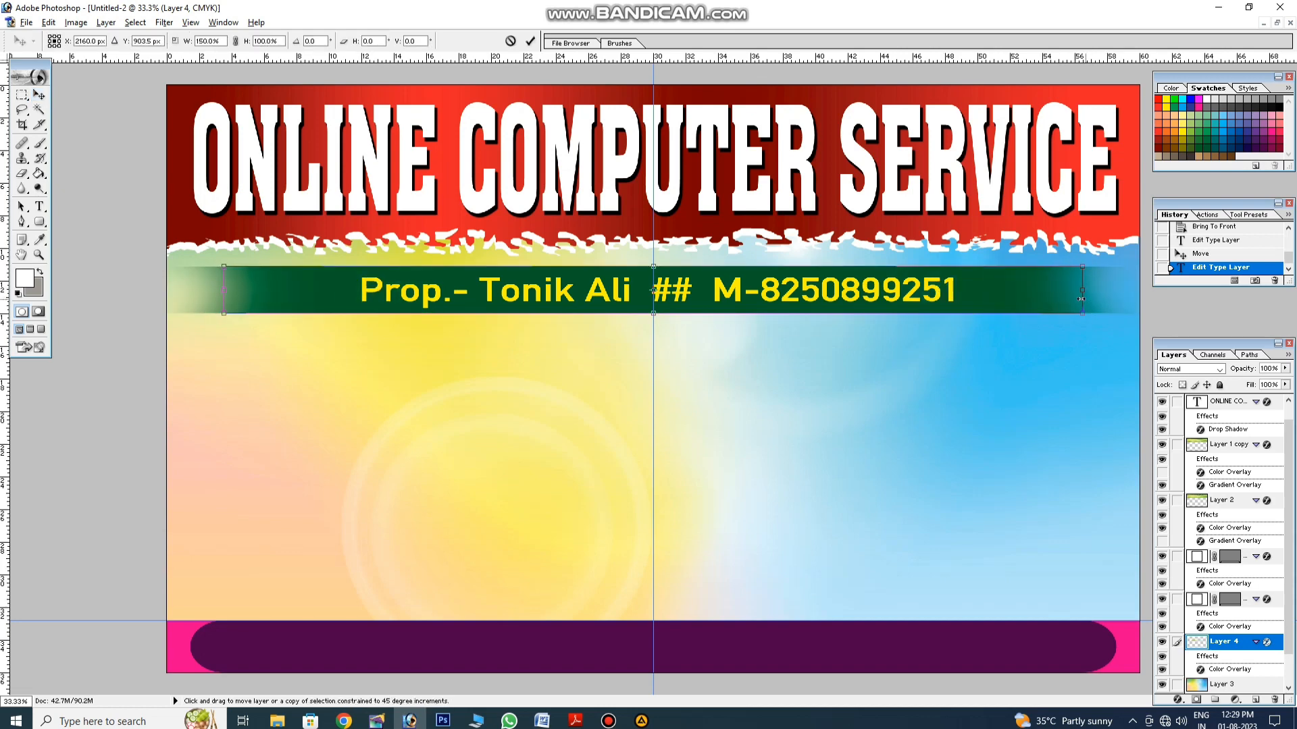
key(Return)
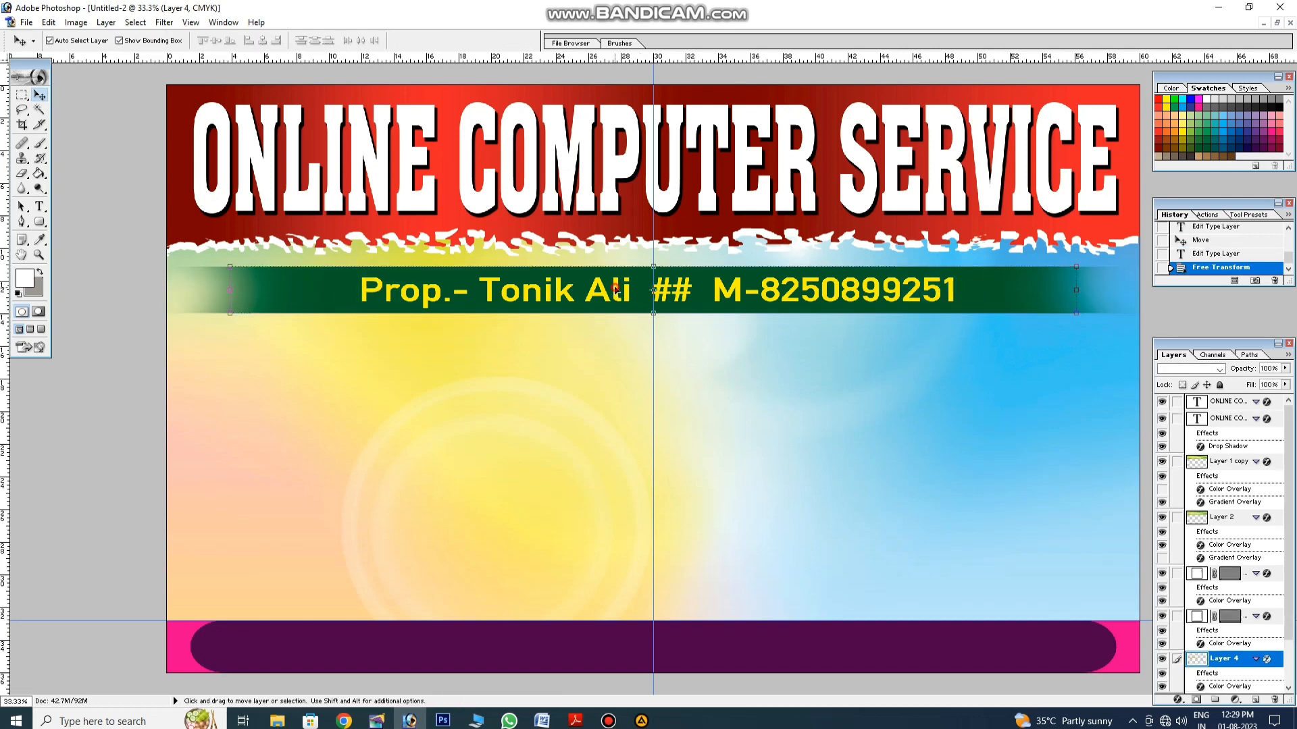
Step: Move the proprietor line left, widen it, and stretch it to about 108.5% height
drag(615, 289, 543, 289)
drag(881, 288, 939, 288)
key(Return)
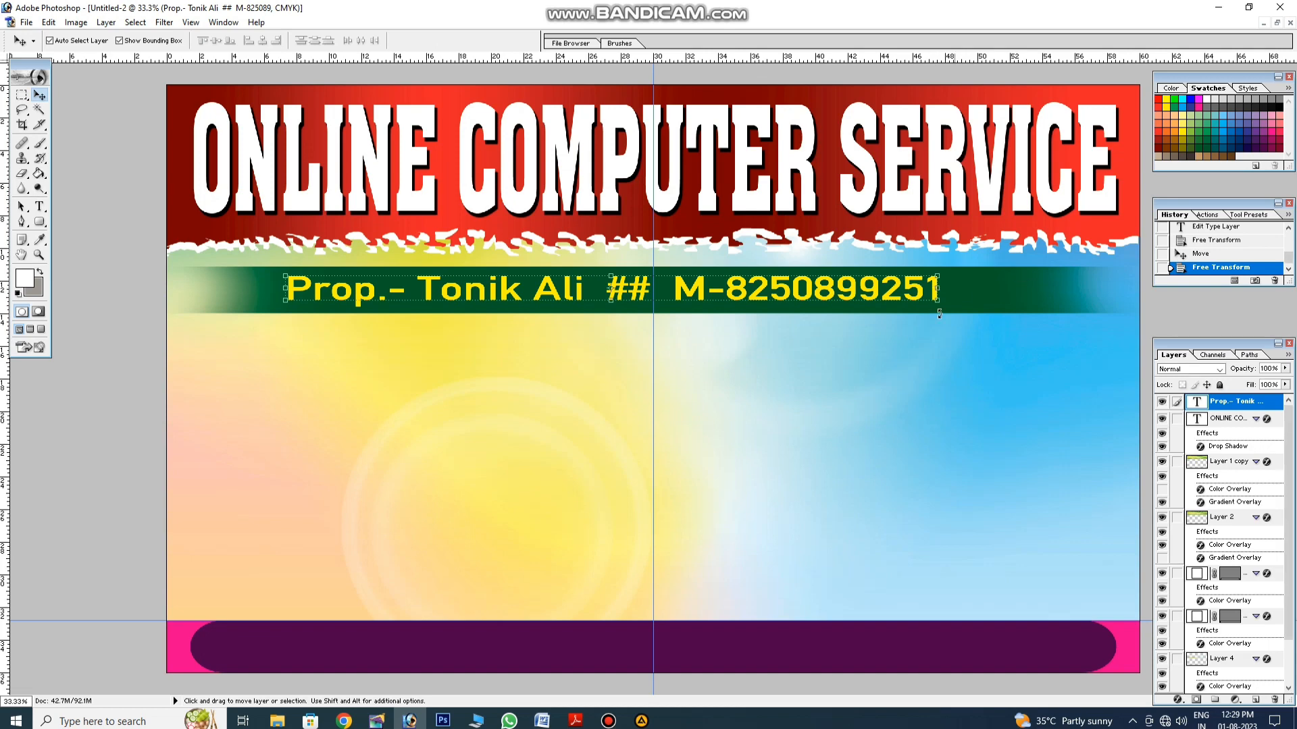
key(ctrl+t)
drag(728, 302, 728, 306)
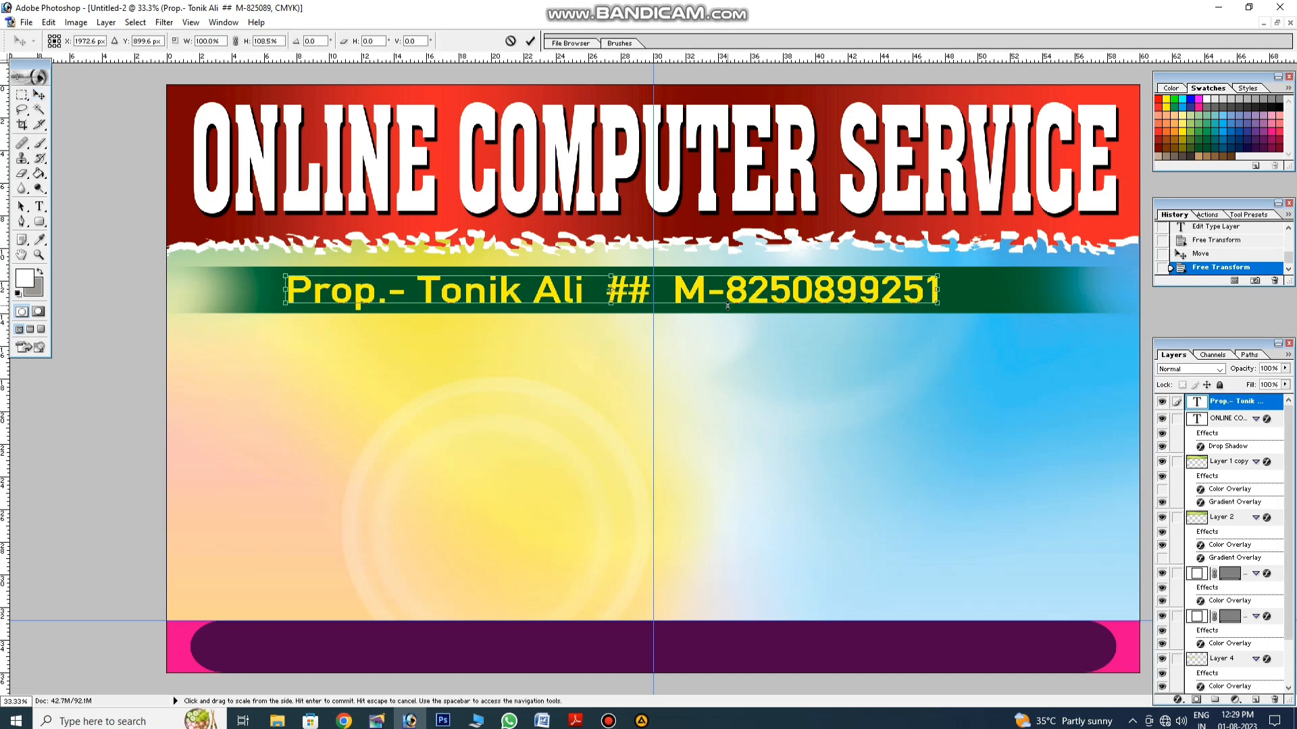
key(Return)
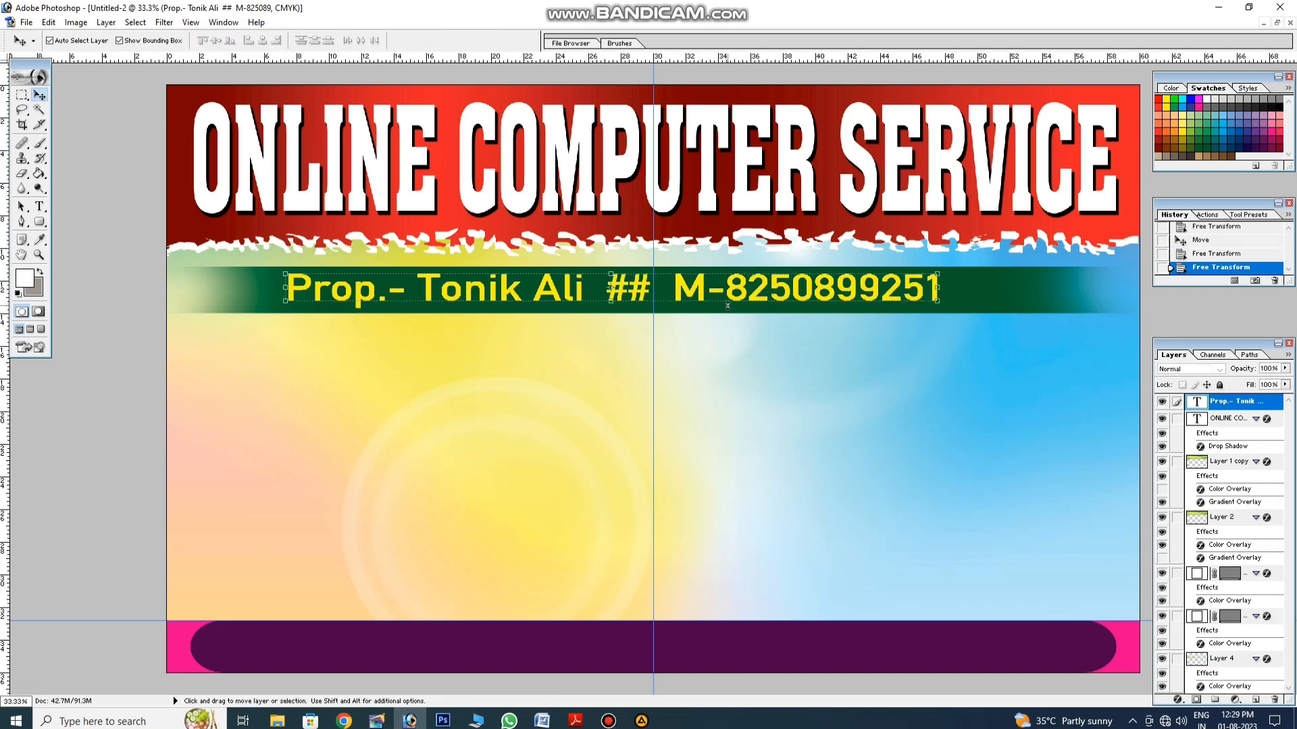
click(39, 206)
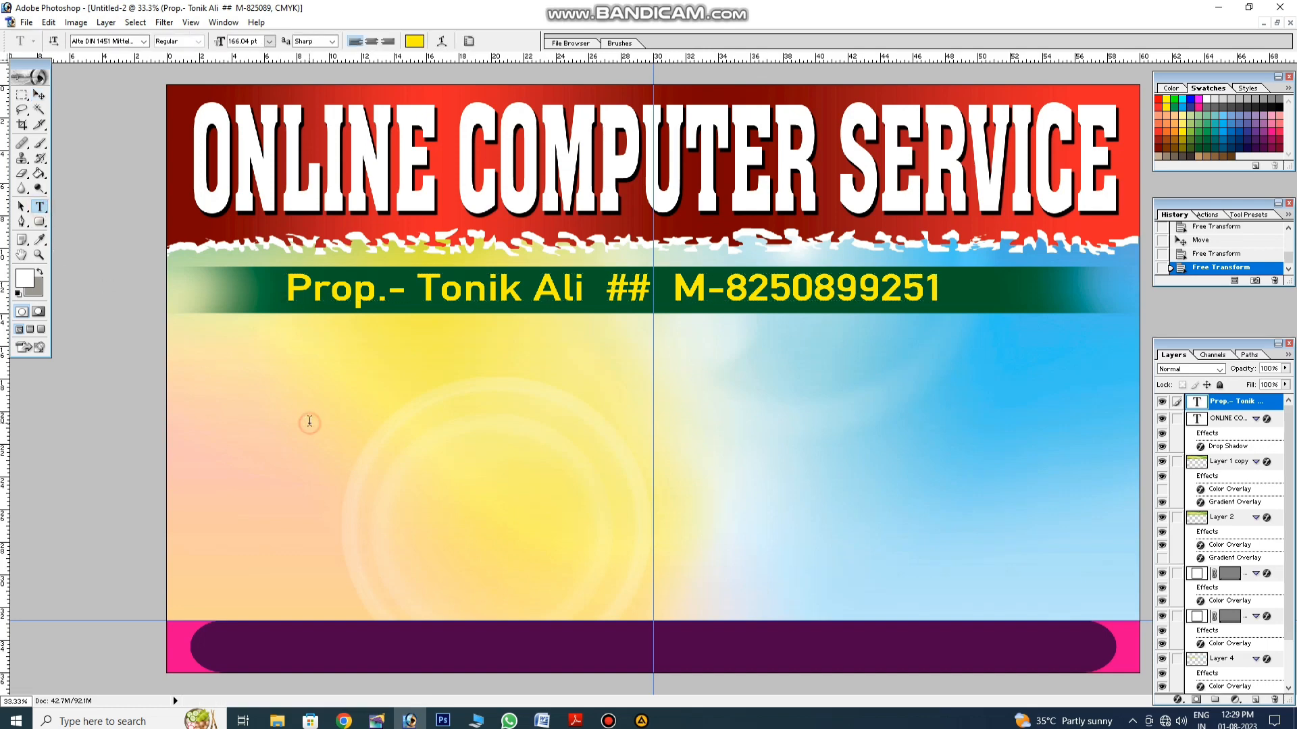
Step: Add a black 'Trade Registration No.-' line with the number, placed under the green strip
click(310, 421)
click(415, 41)
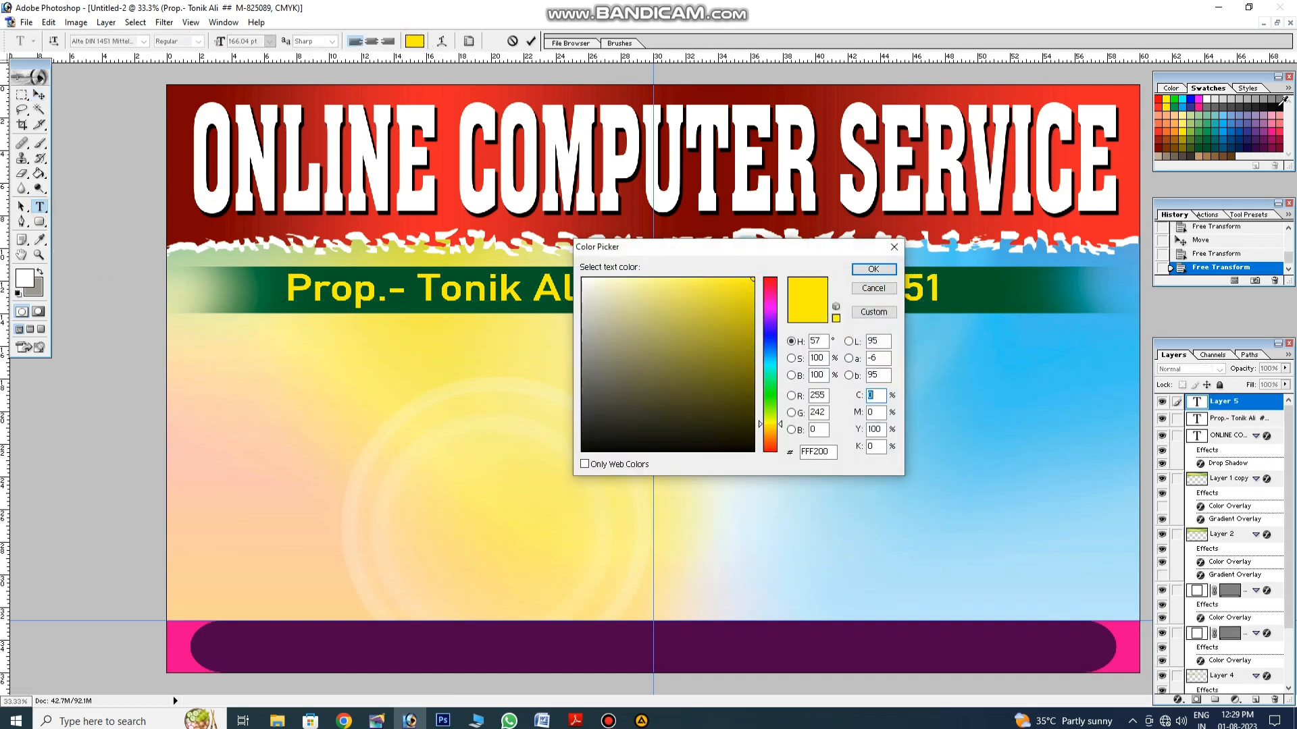
click(1279, 107)
key(Return)
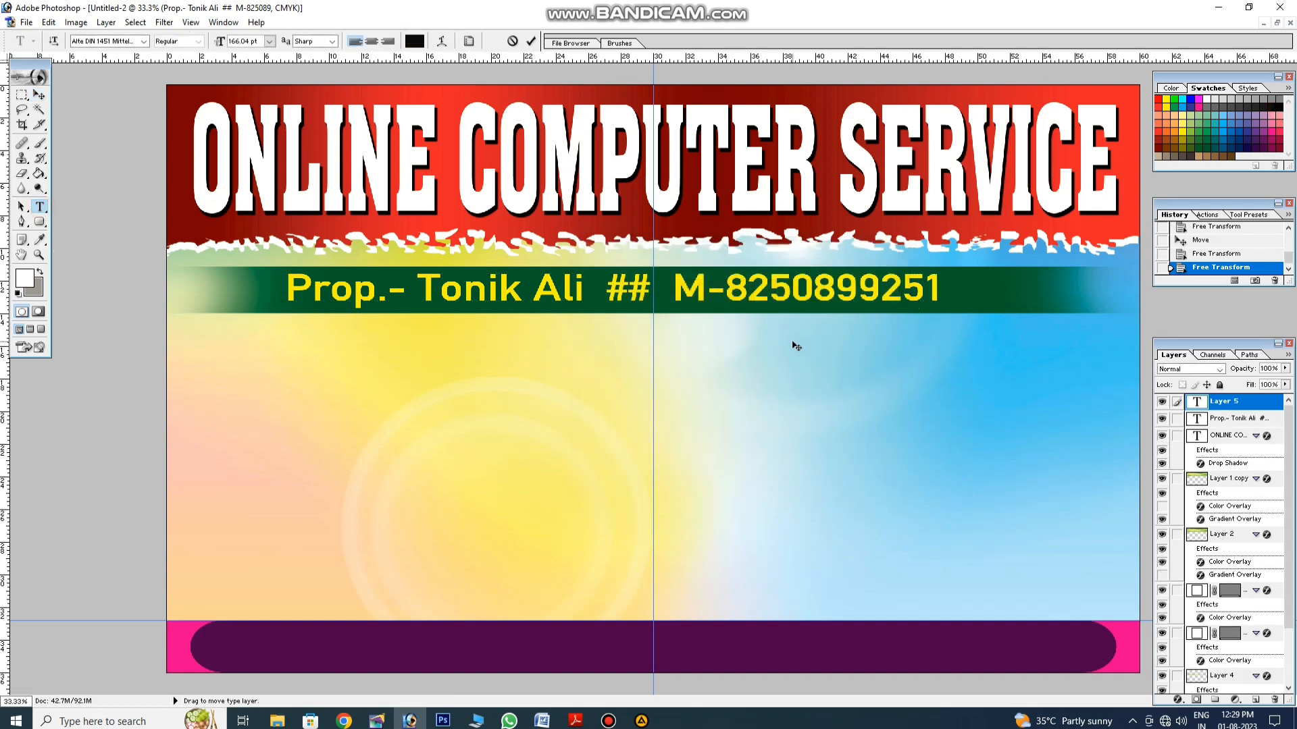
text(Trade)
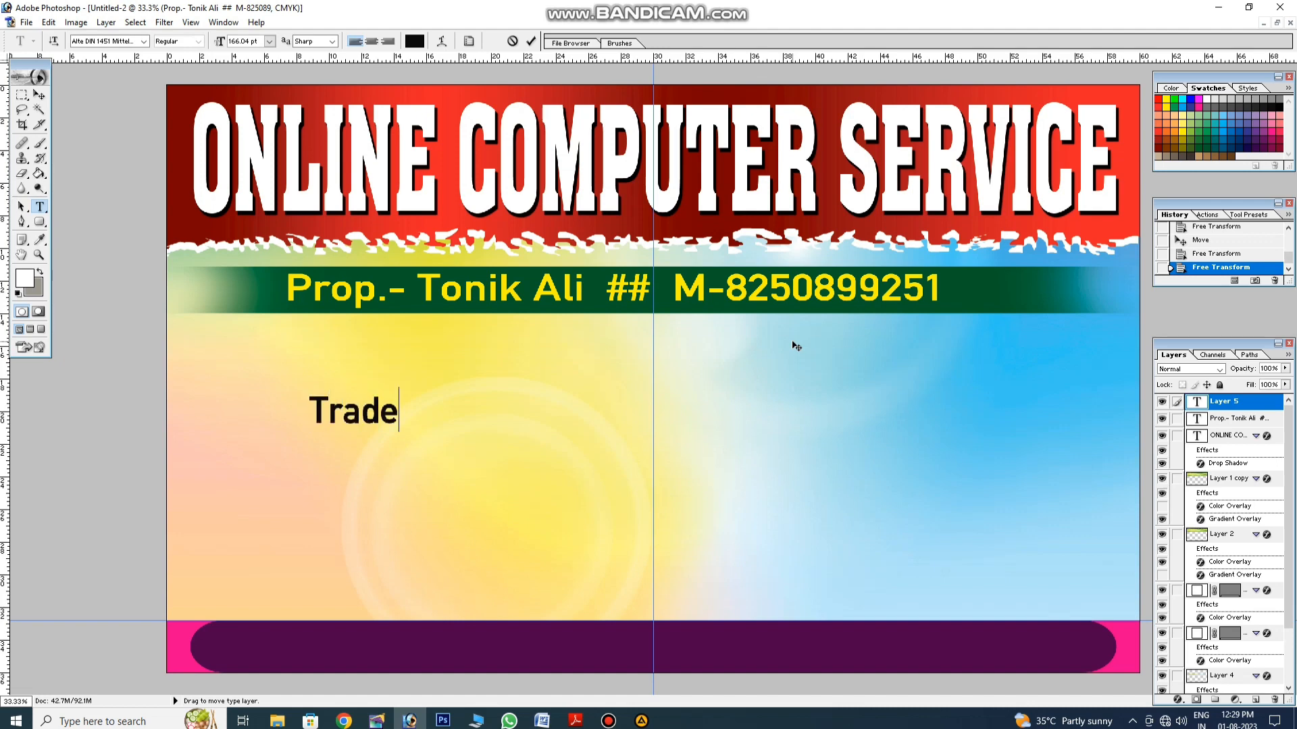
text( Registratio)
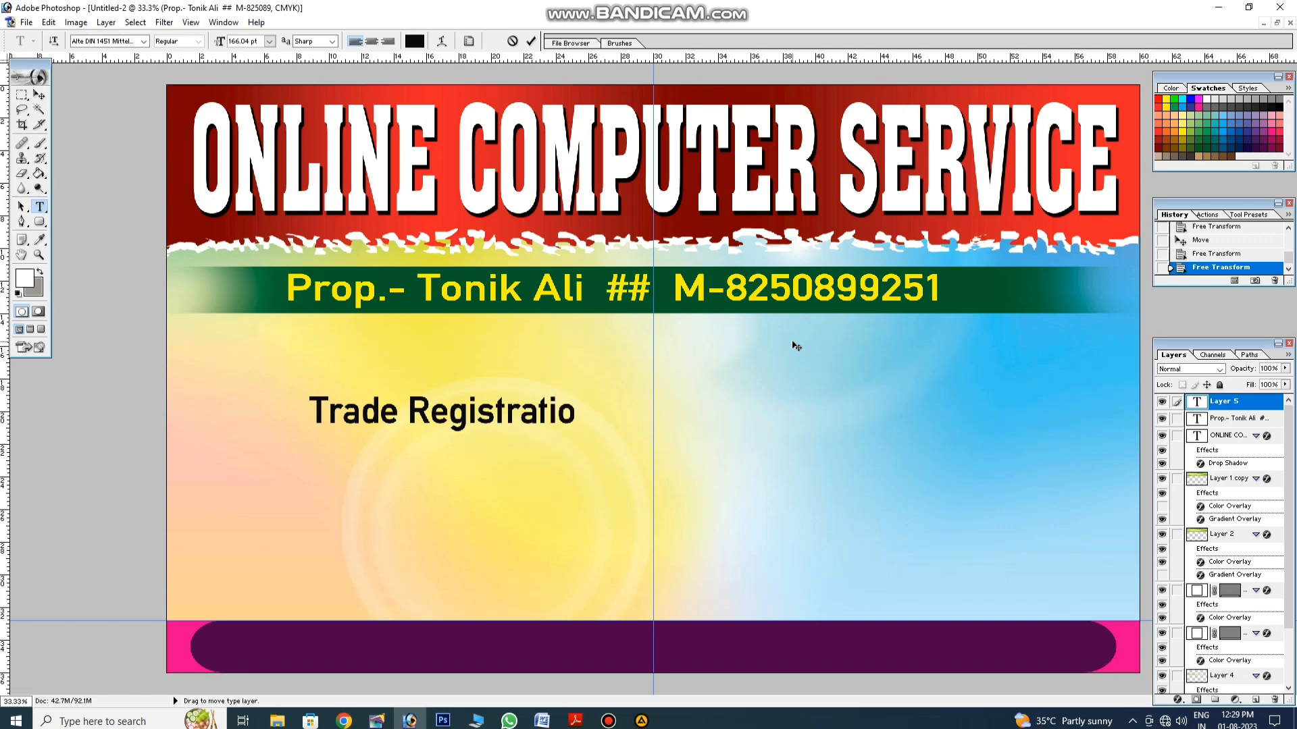
text(n No.)
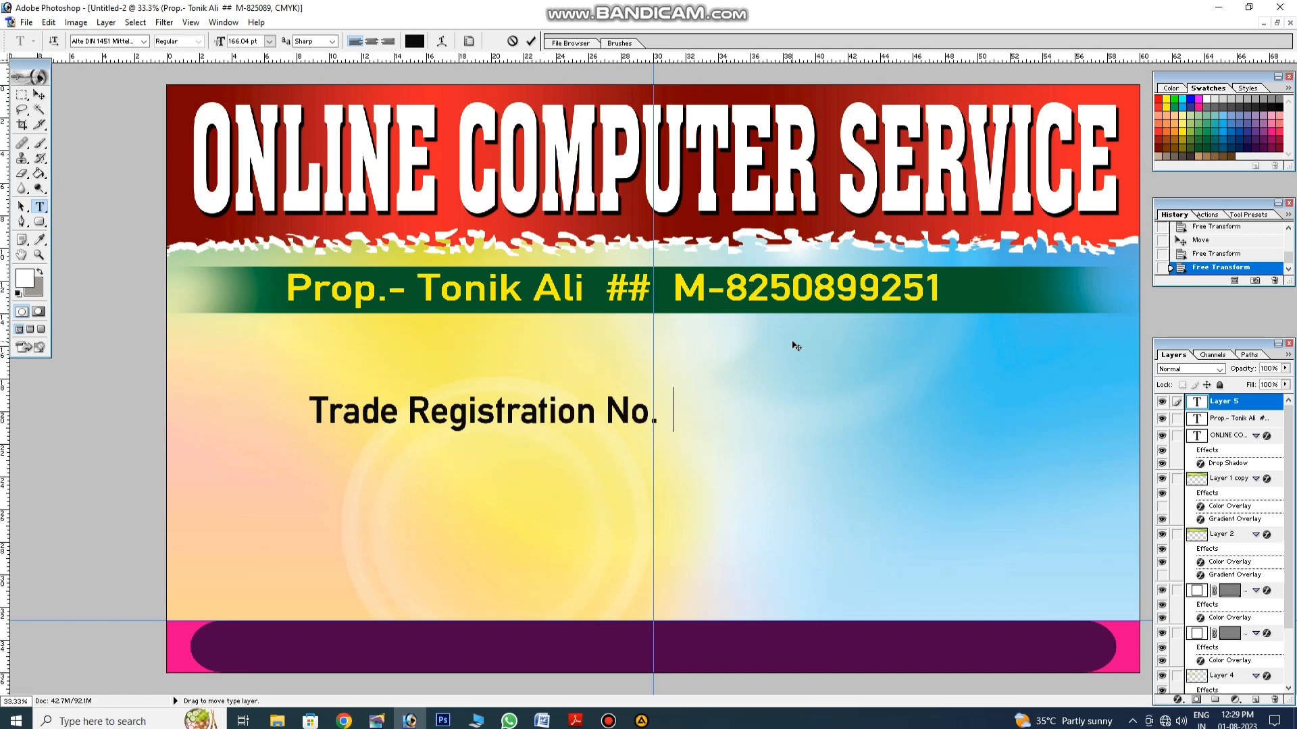
text(- 1994)
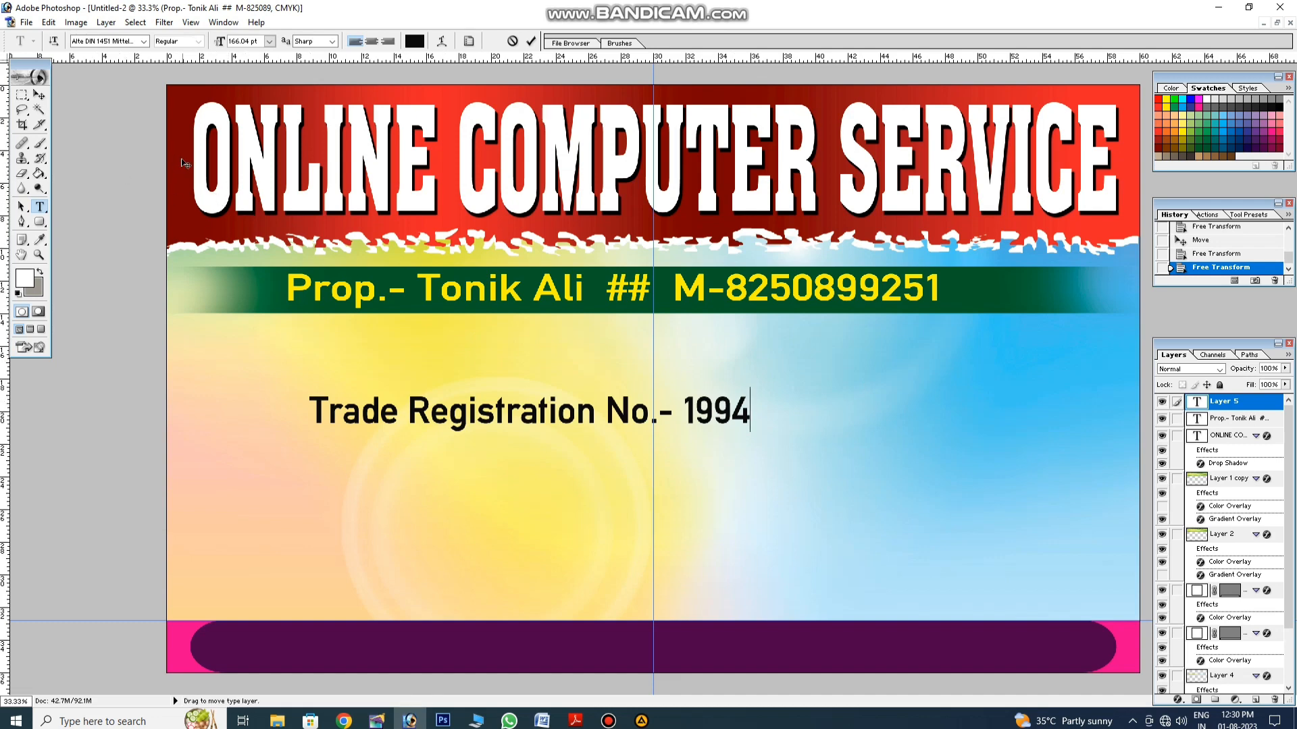
click(39, 95)
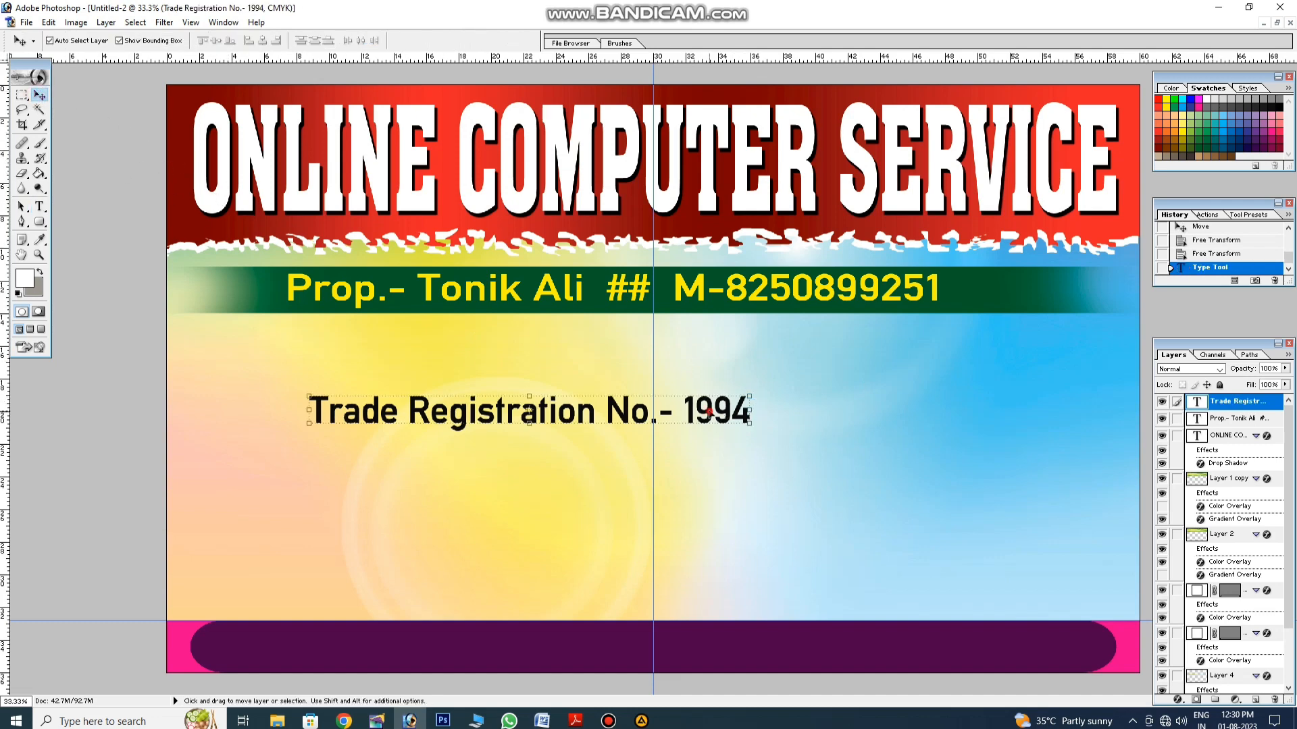
drag(710, 416, 836, 339)
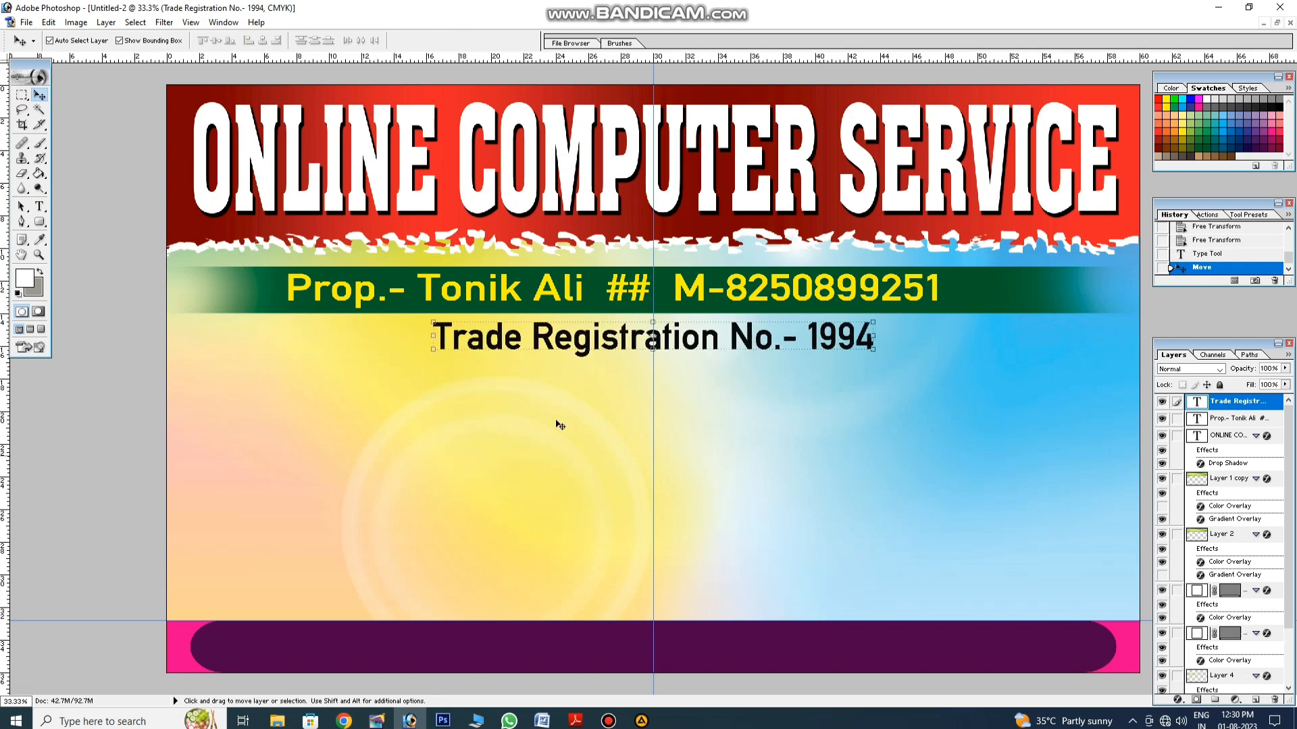
Step: Change the registration line's text colour to red
click(39, 206)
click(453, 335)
key(ctrl+a)
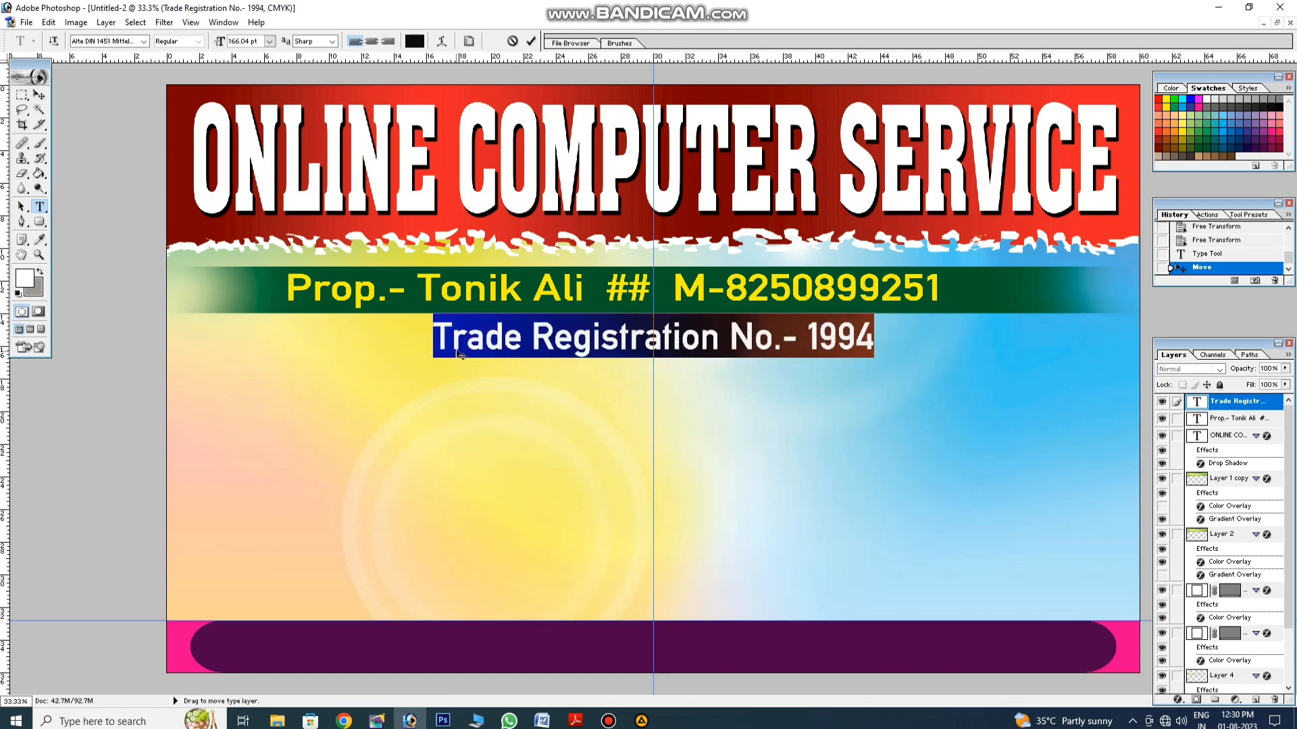
click(415, 39)
click(1157, 100)
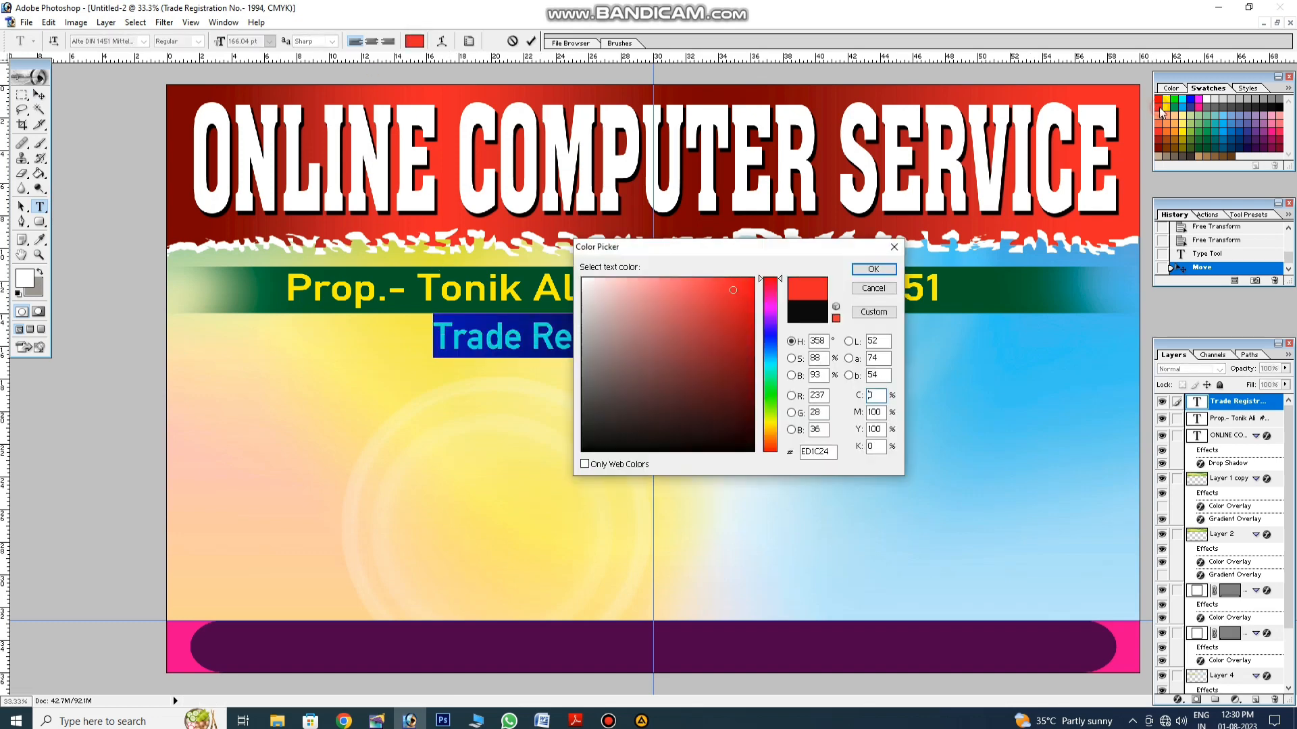
click(871, 266)
Step: Give the red registration line a white 10 px Stroke layer style
click(39, 94)
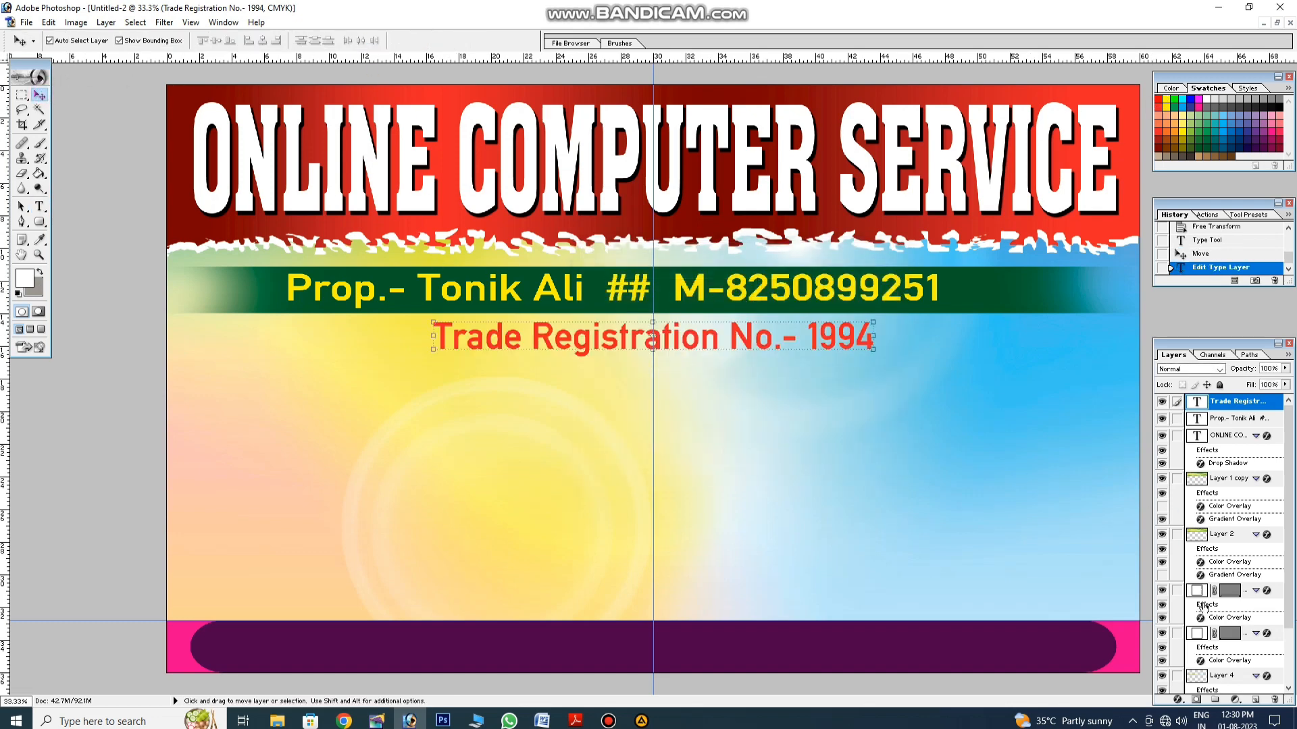
click(1177, 700)
click(1194, 691)
click(1040, 514)
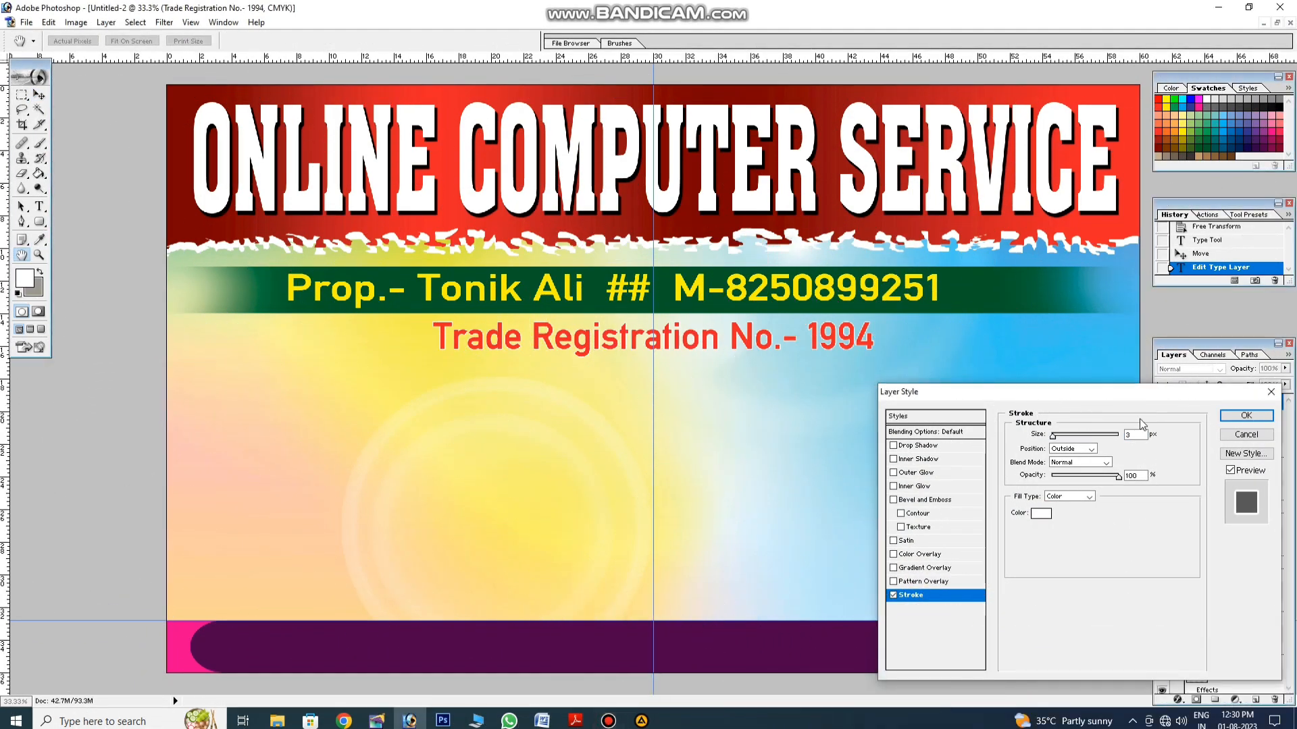
key(Up)
key(Up)
key(Up)
key(Up)
key(Up)
key(Up)
key(Up)
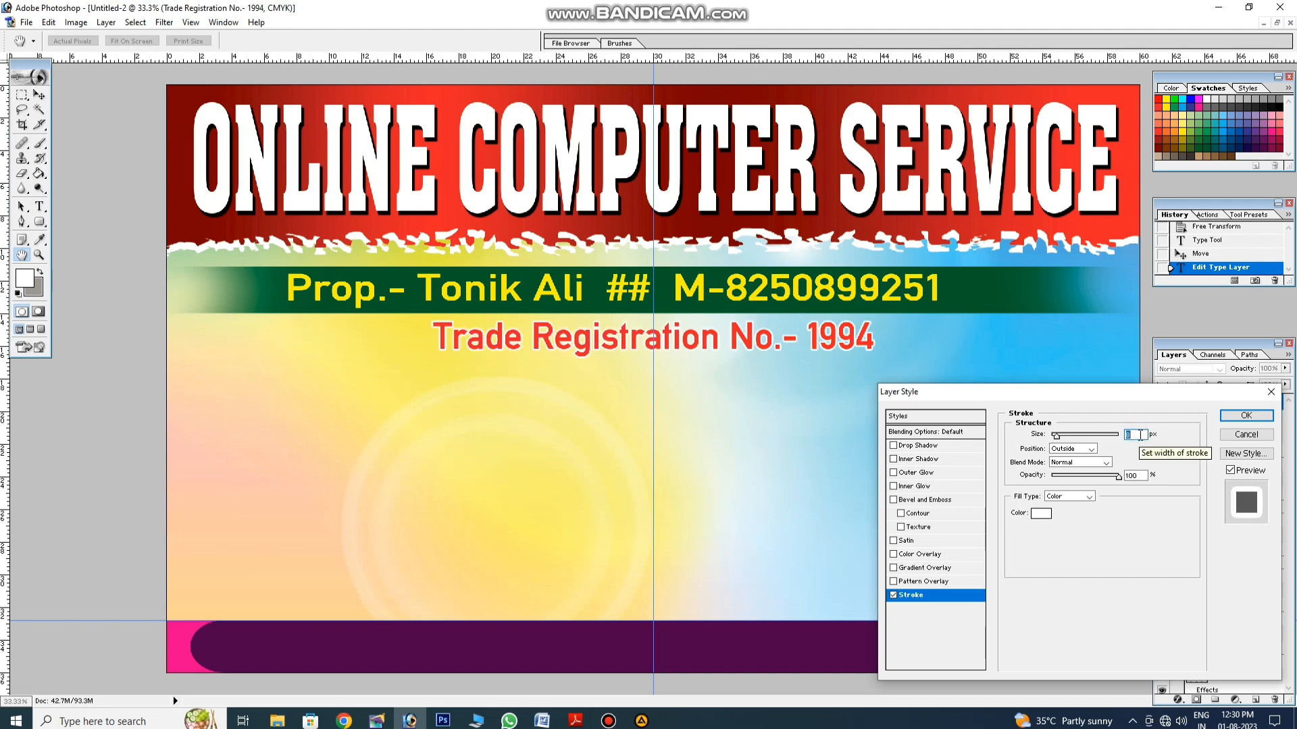
click(1246, 416)
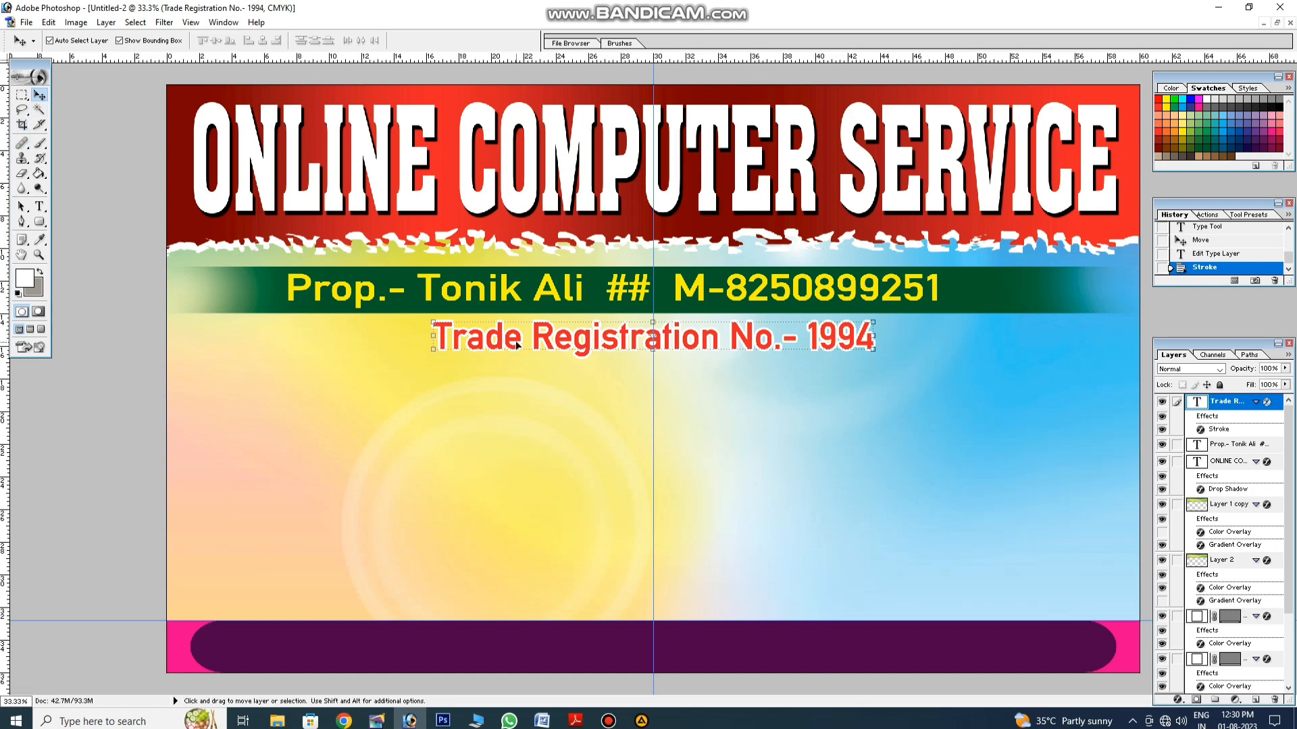
Step: Alt-drag a copy of the registration line onto the purple bottom band and make it white
drag(516, 345, 457, 654)
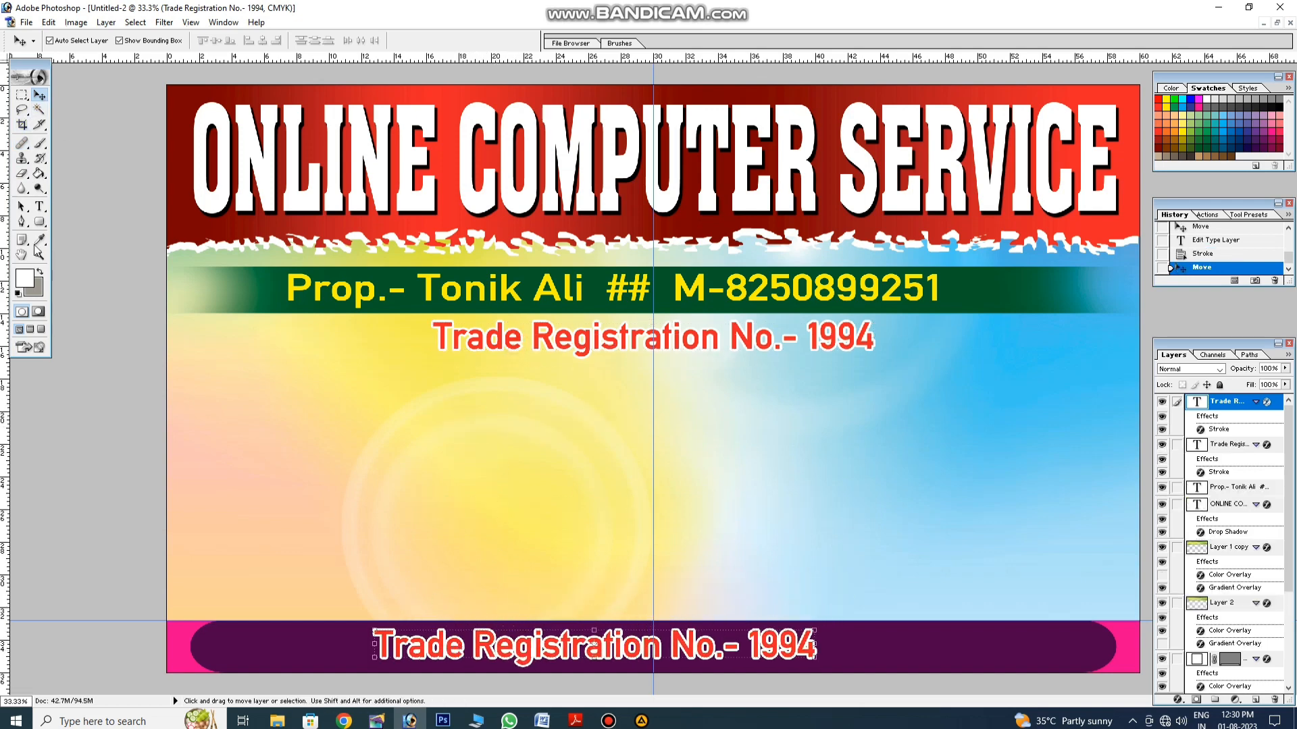
click(39, 206)
click(460, 645)
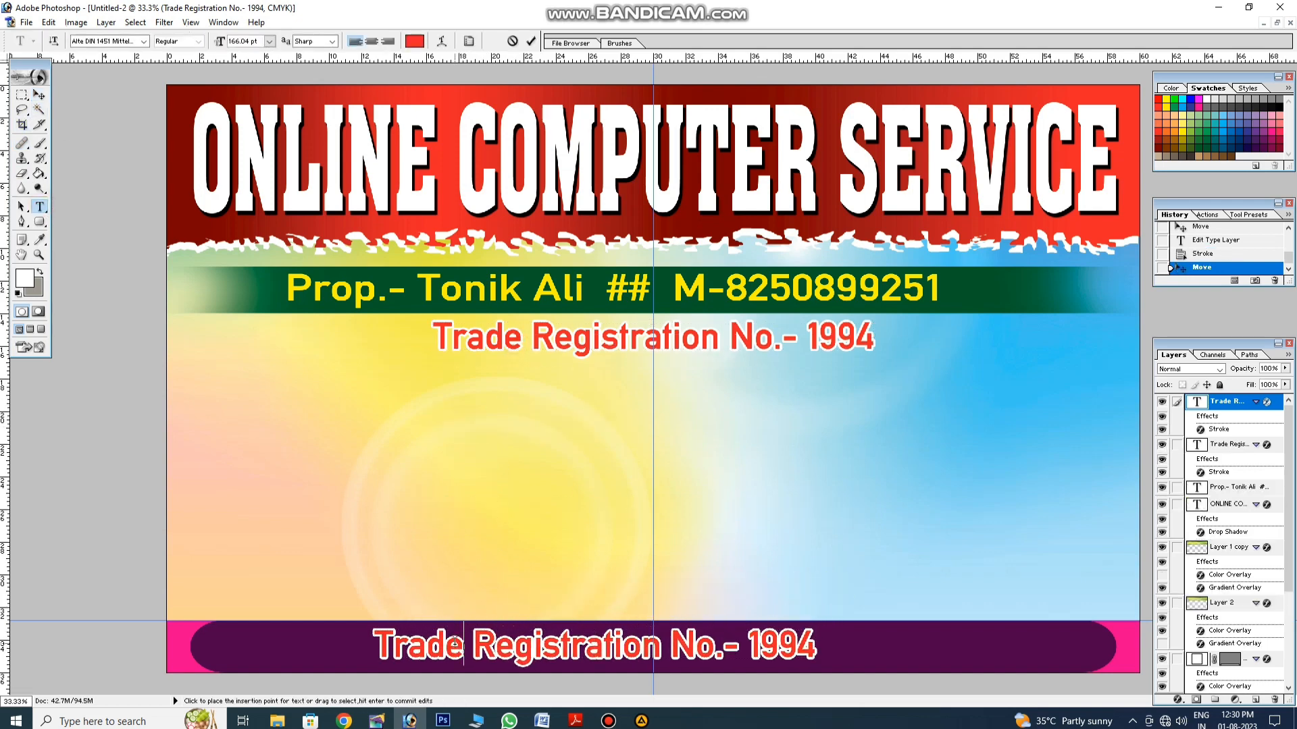
key(ctrl+a)
click(414, 41)
click(583, 279)
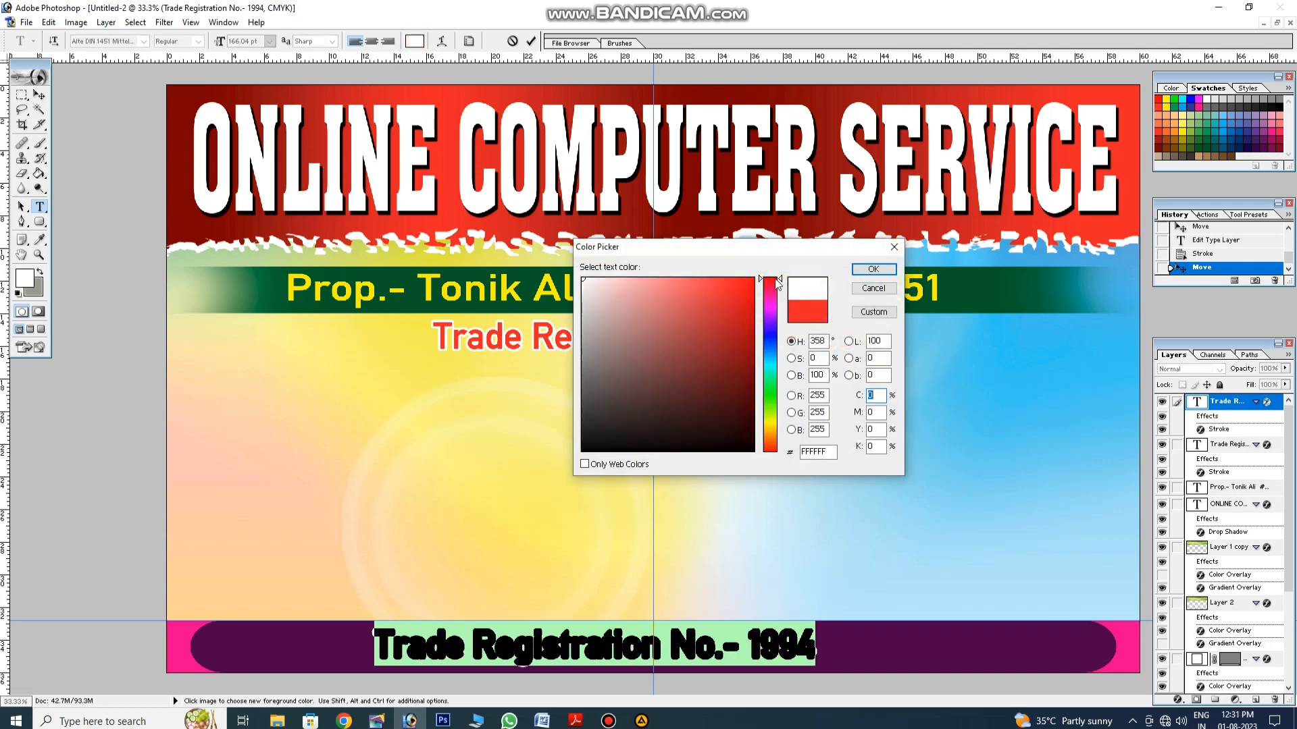
click(873, 270)
click(39, 95)
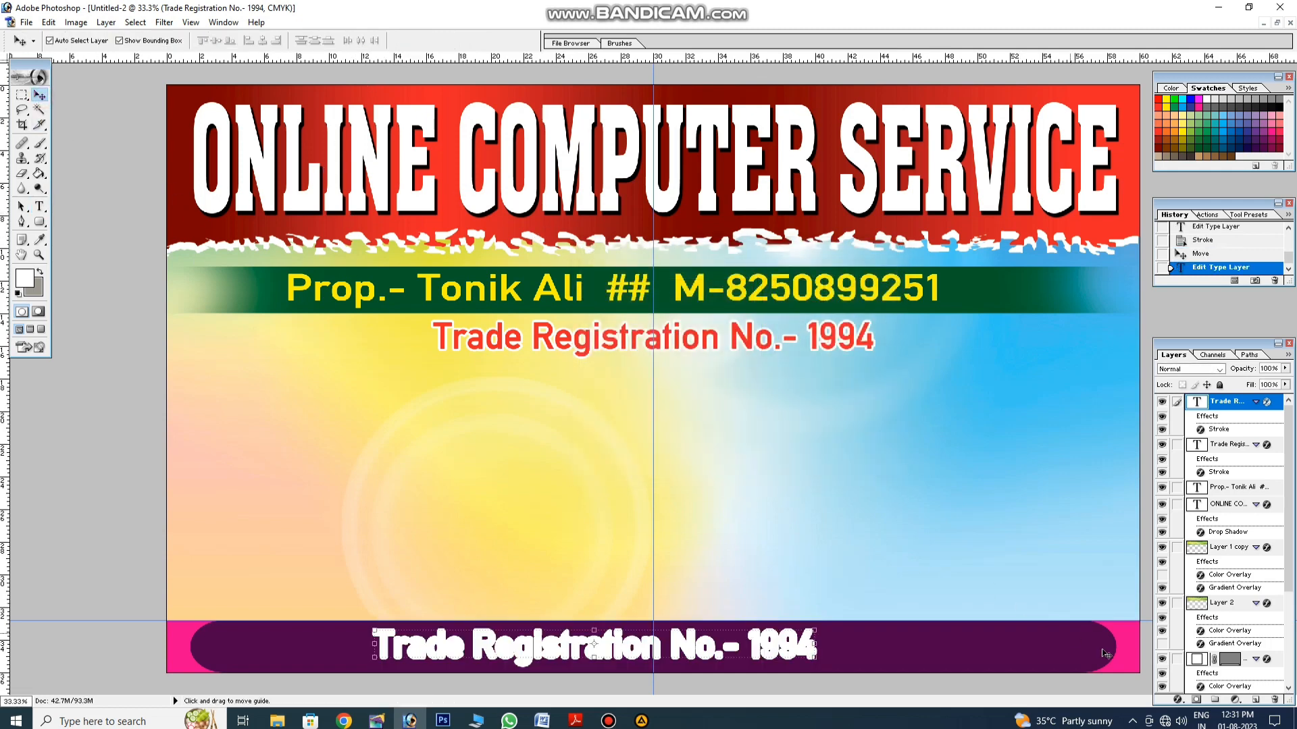
Step: Turn off the Stroke effect on the bottom copy
click(1177, 700)
click(1199, 697)
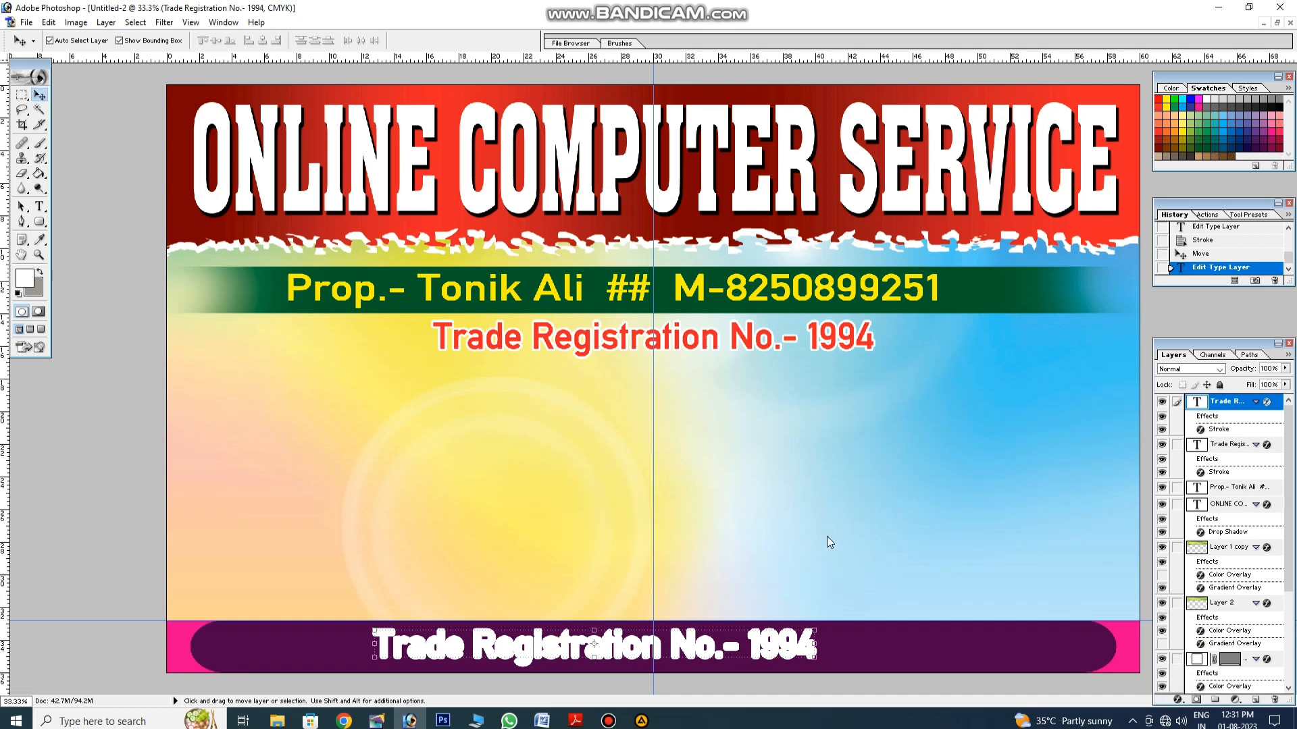
click(893, 595)
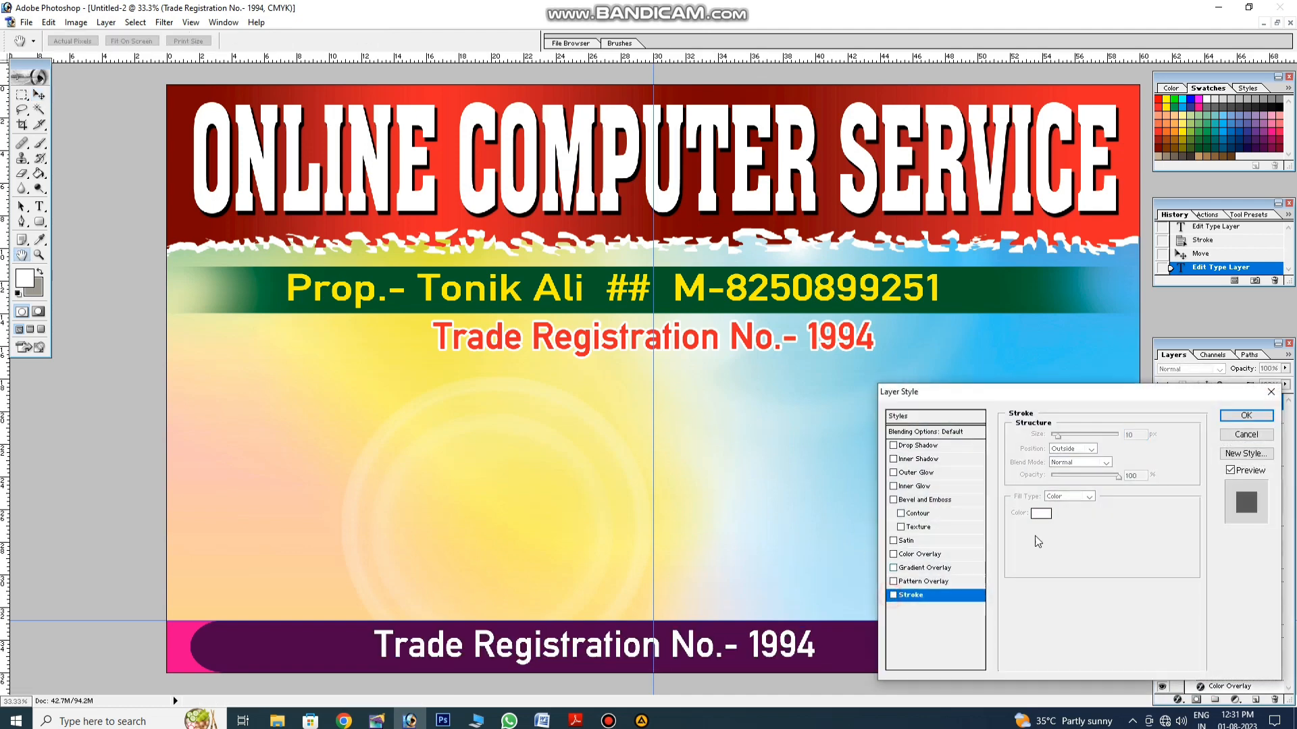
click(1246, 416)
click(39, 206)
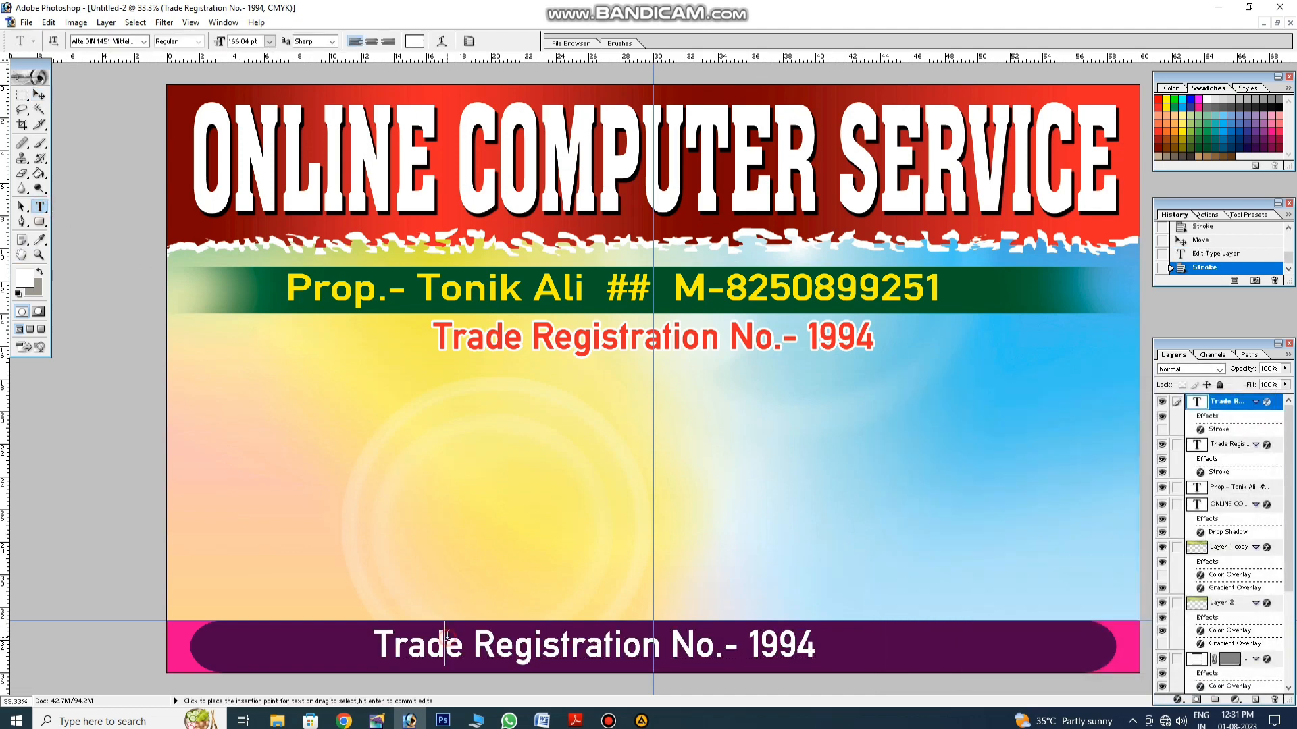
Step: Replace the bottom text with the shop's address and shift it left on the band
click(446, 636)
key(ctrl+a)
text(Add)
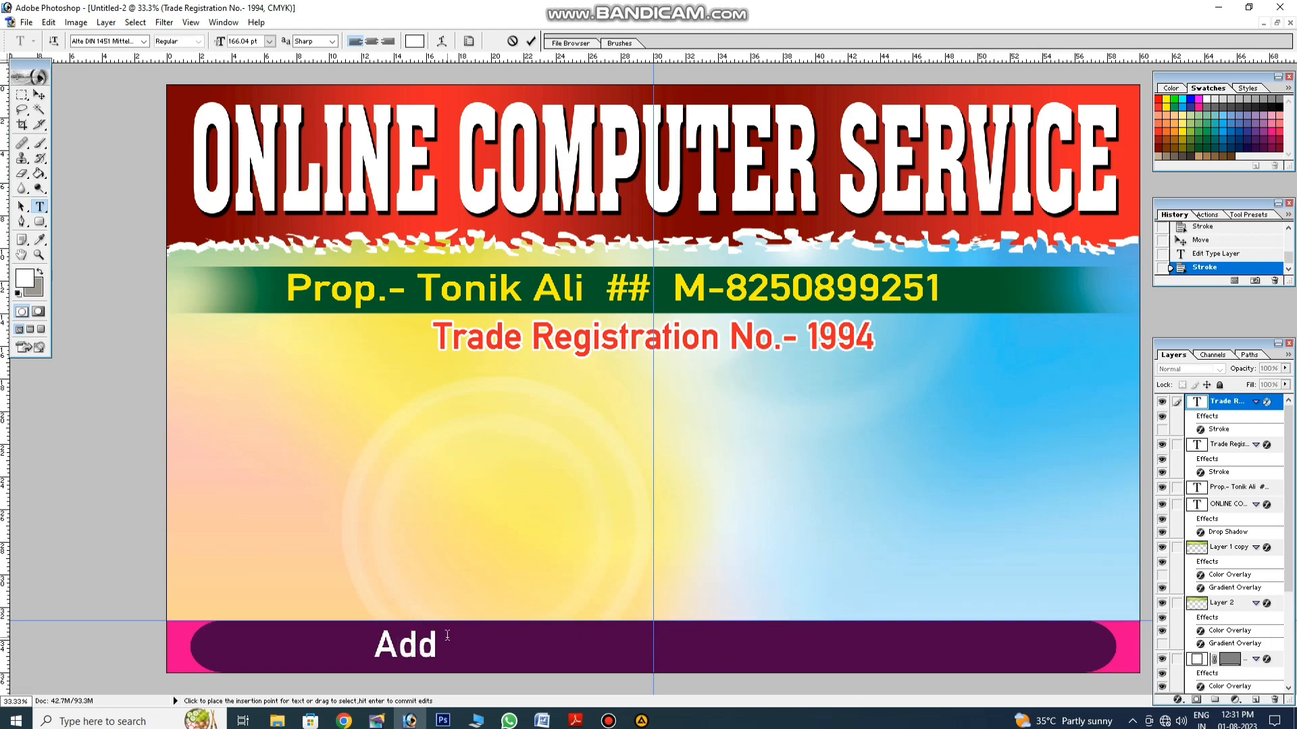
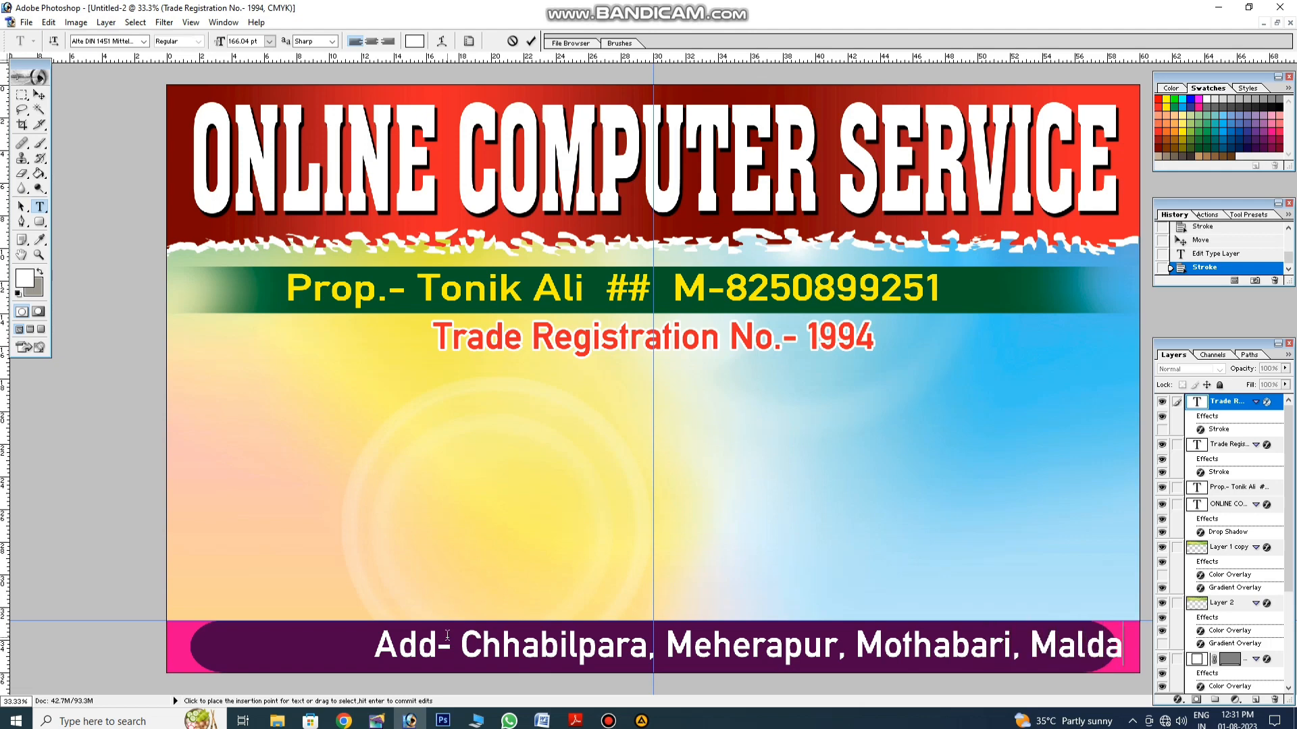
click(39, 95)
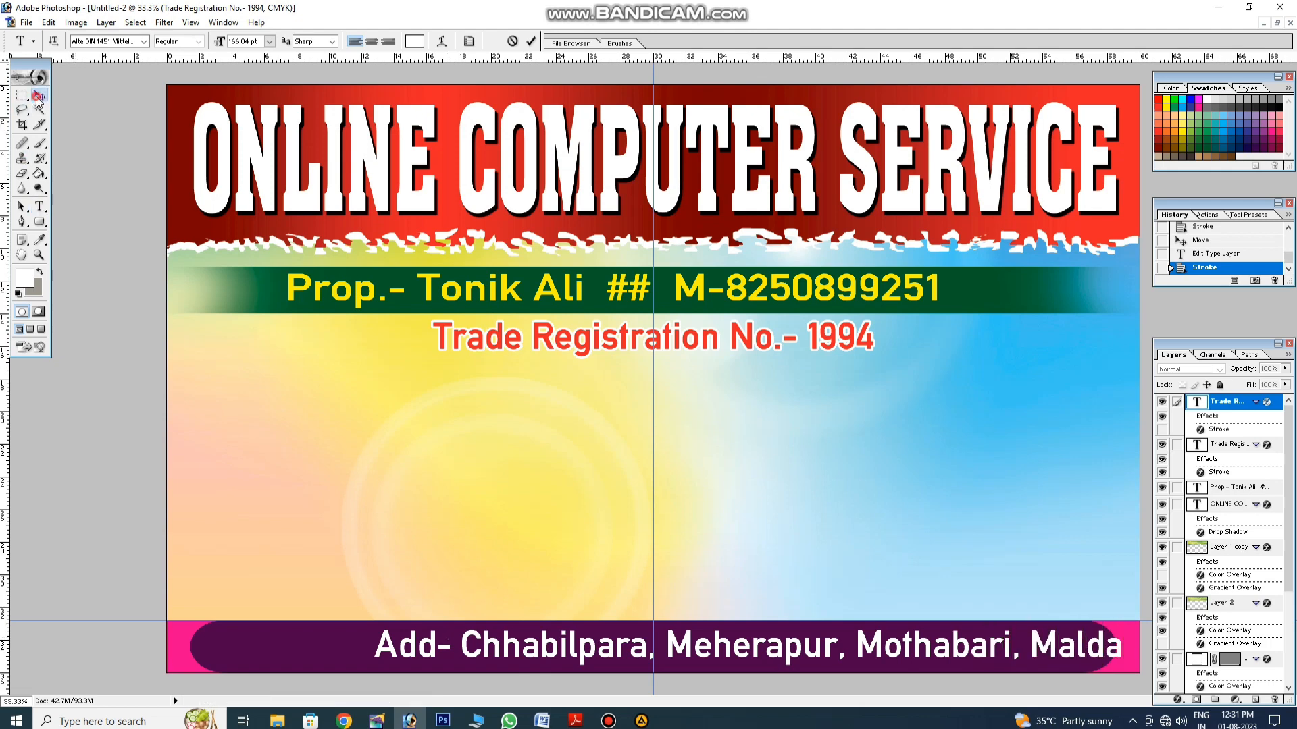
drag(481, 642, 314, 641)
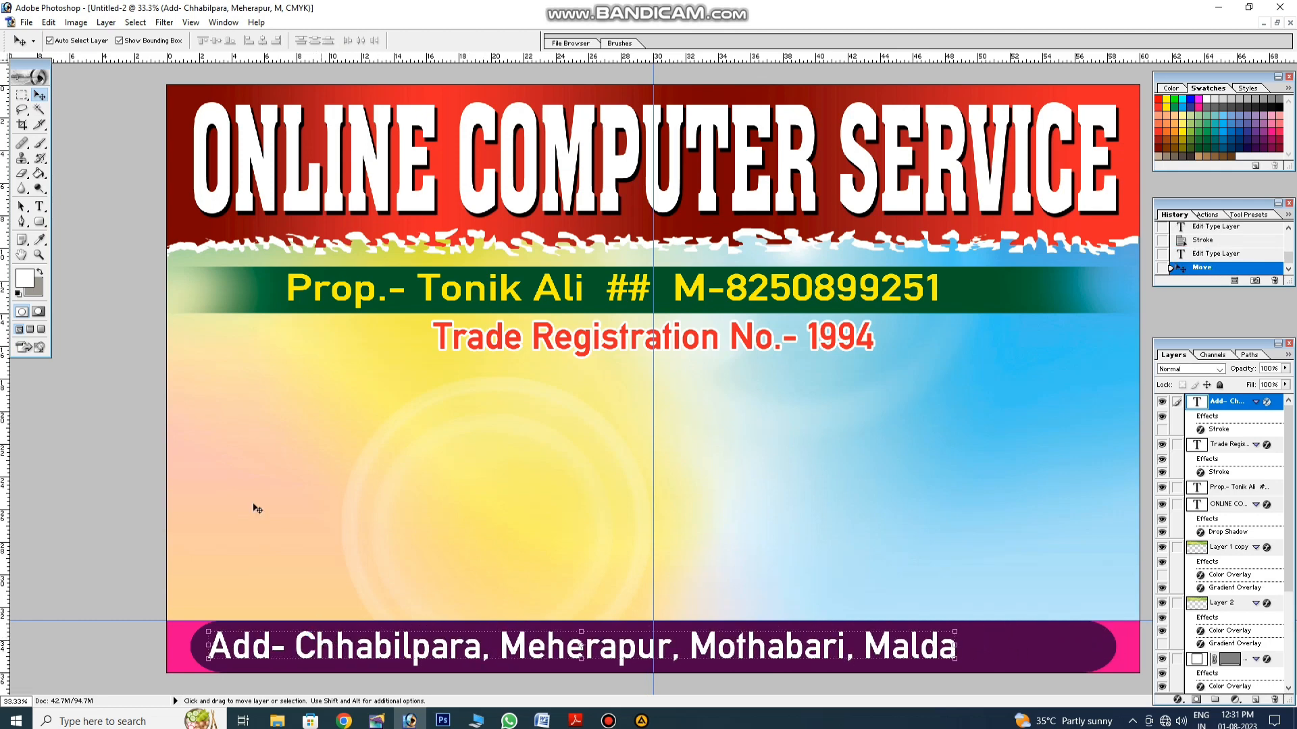
Step: Append the PIN code after Malda and narrow the address line to fit the purple bar
click(39, 206)
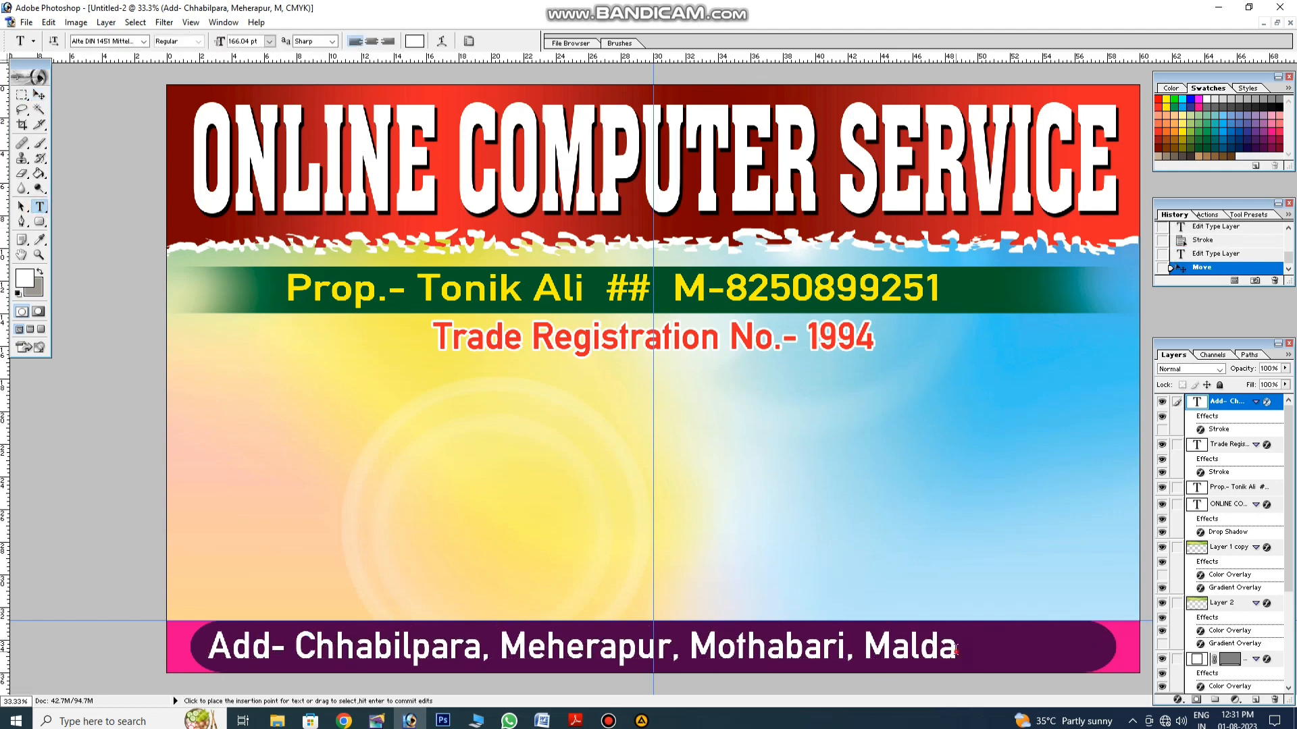
click(955, 650)
text(, )
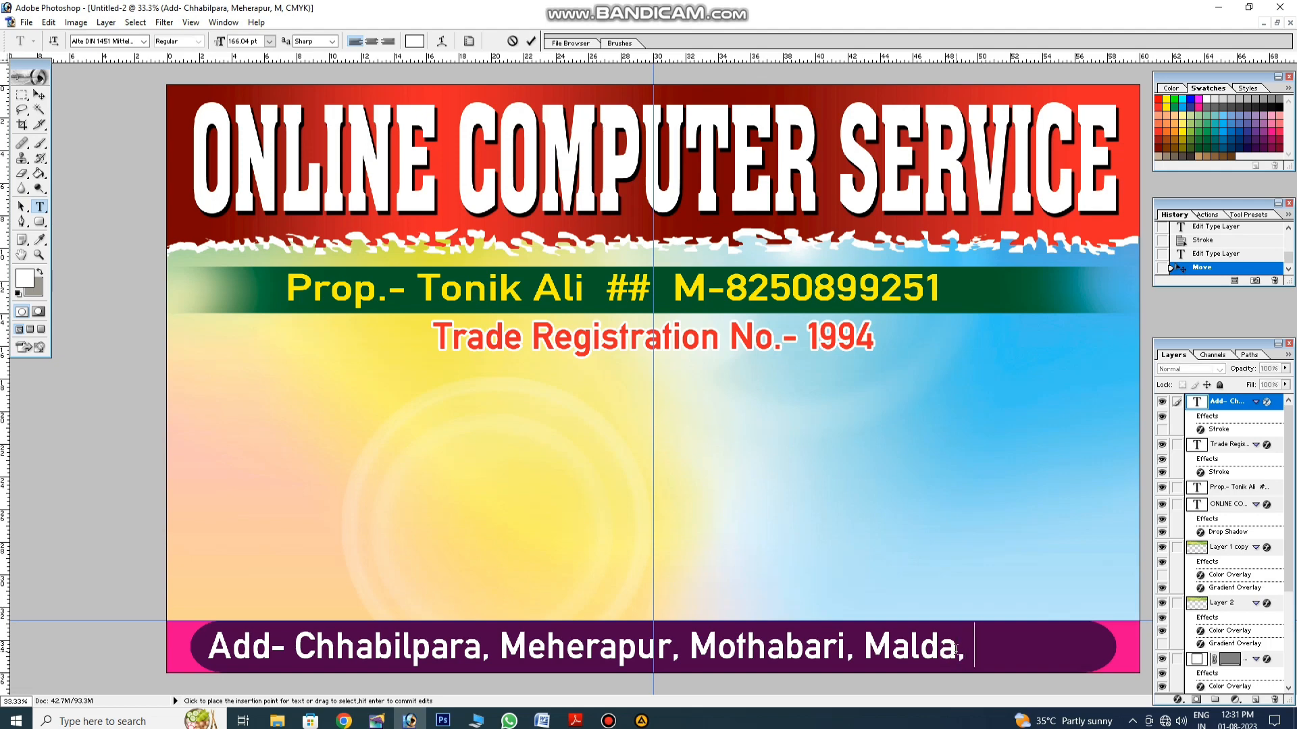
text(Pin-732207)
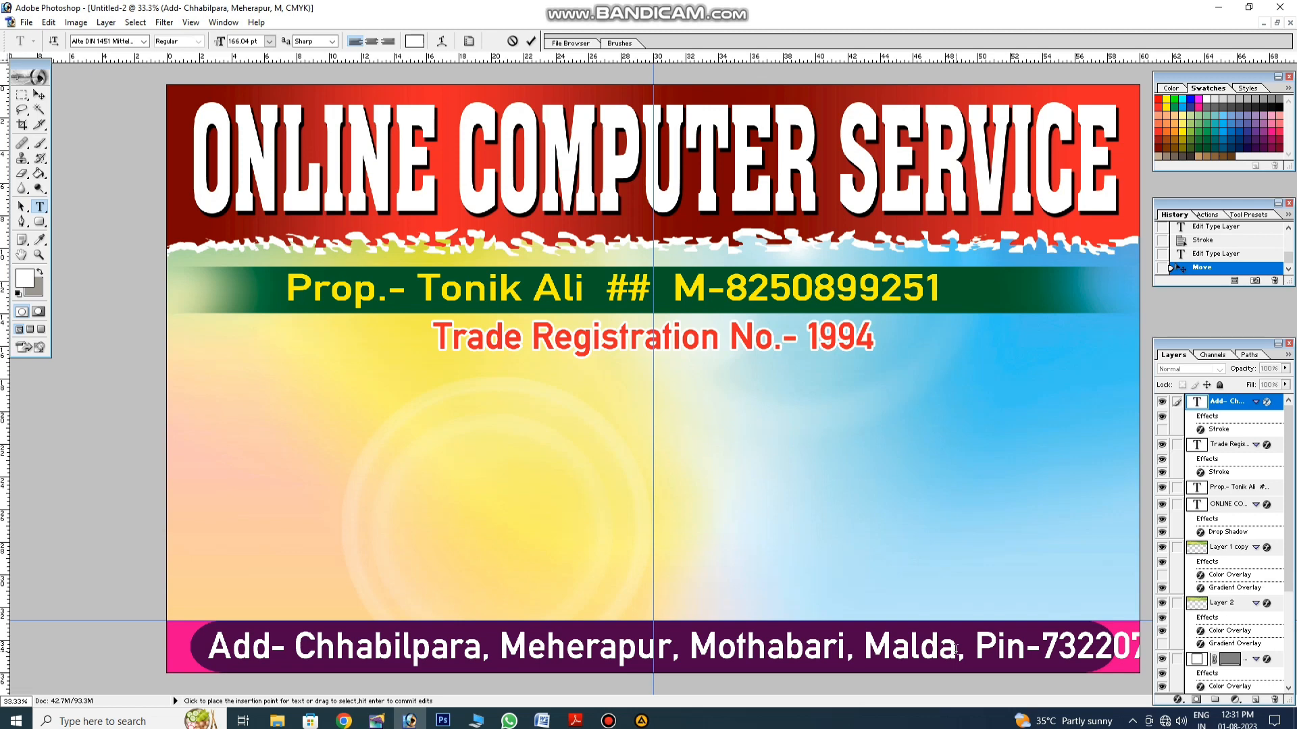
click(39, 95)
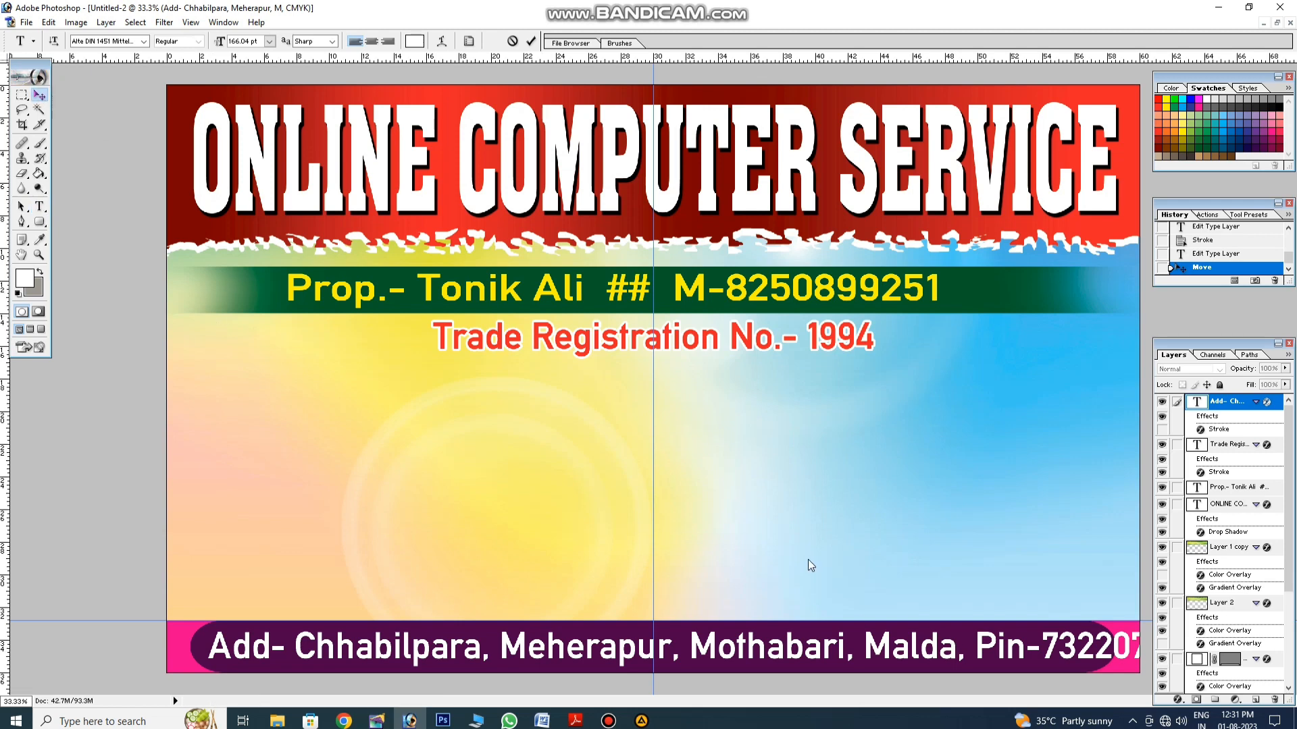
key(ctrl+0)
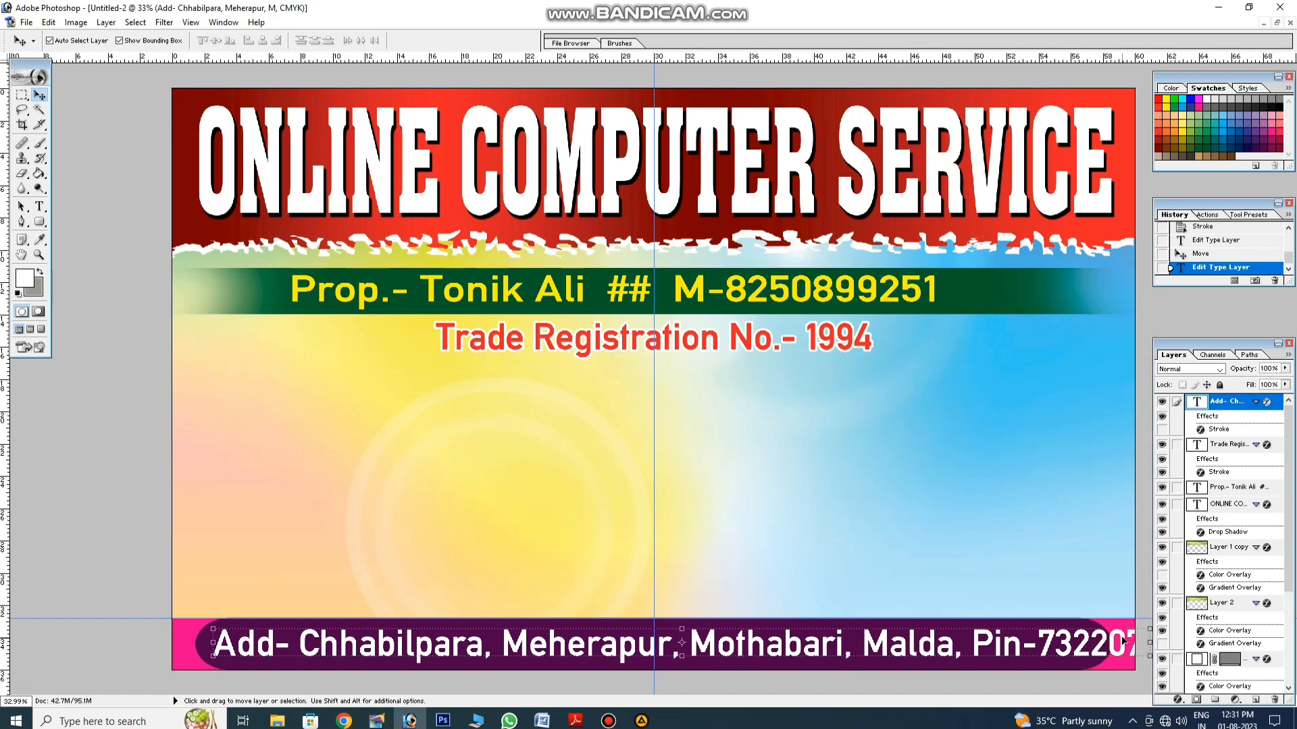
drag(1122, 640, 1103, 642)
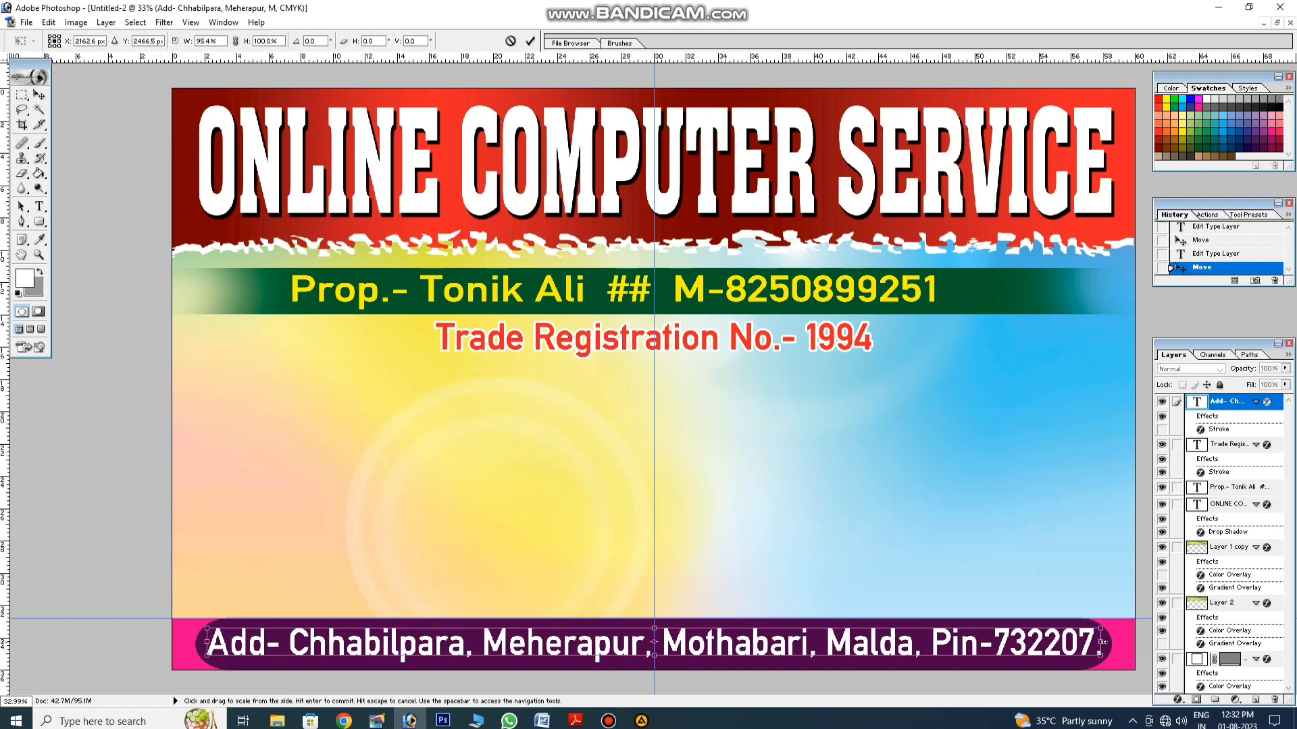
key(Return)
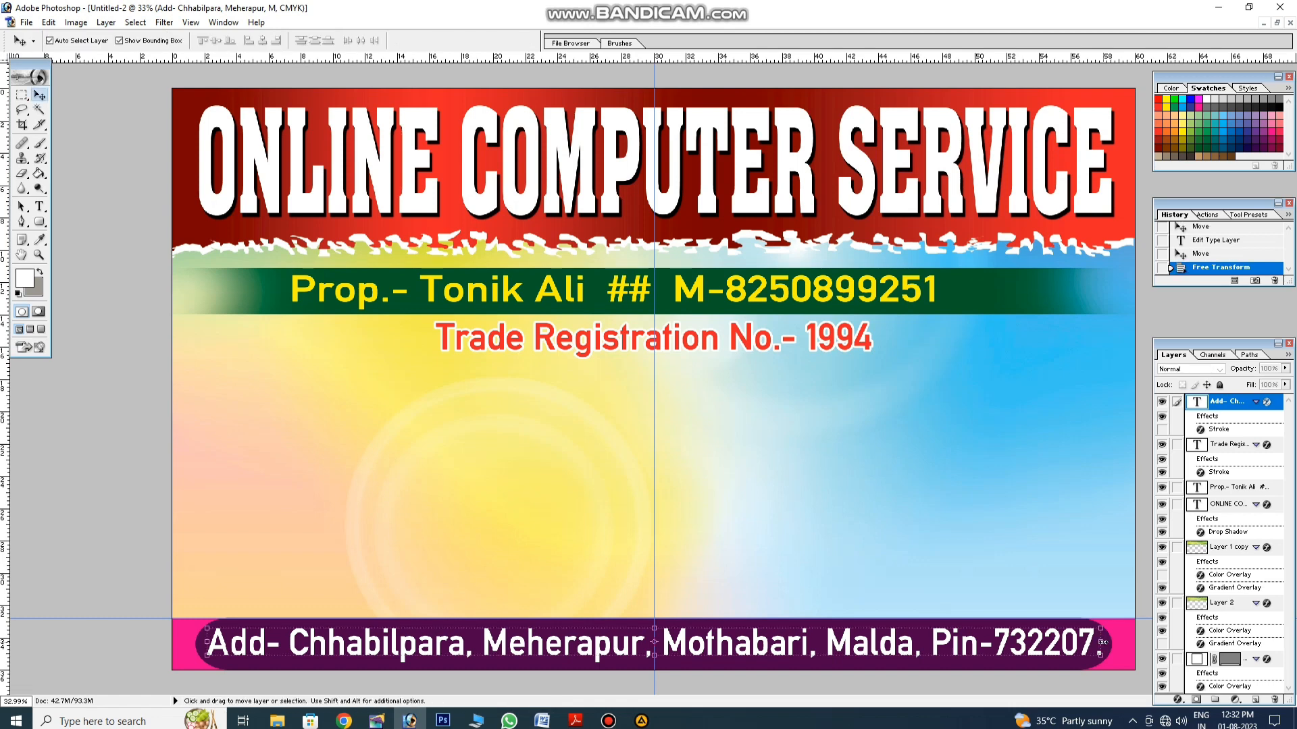
click(609, 457)
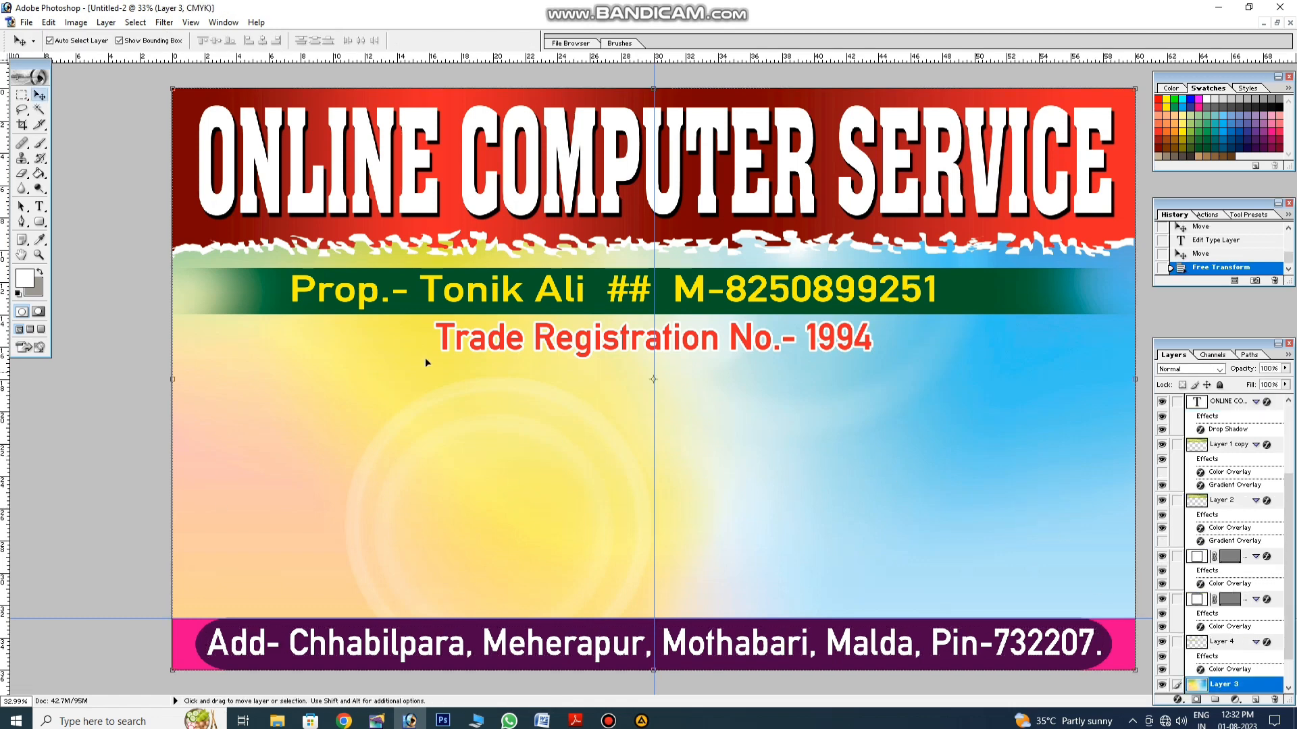
Step: Start a new text layer set to Ruposhi Bangla ANSI Bold
click(39, 206)
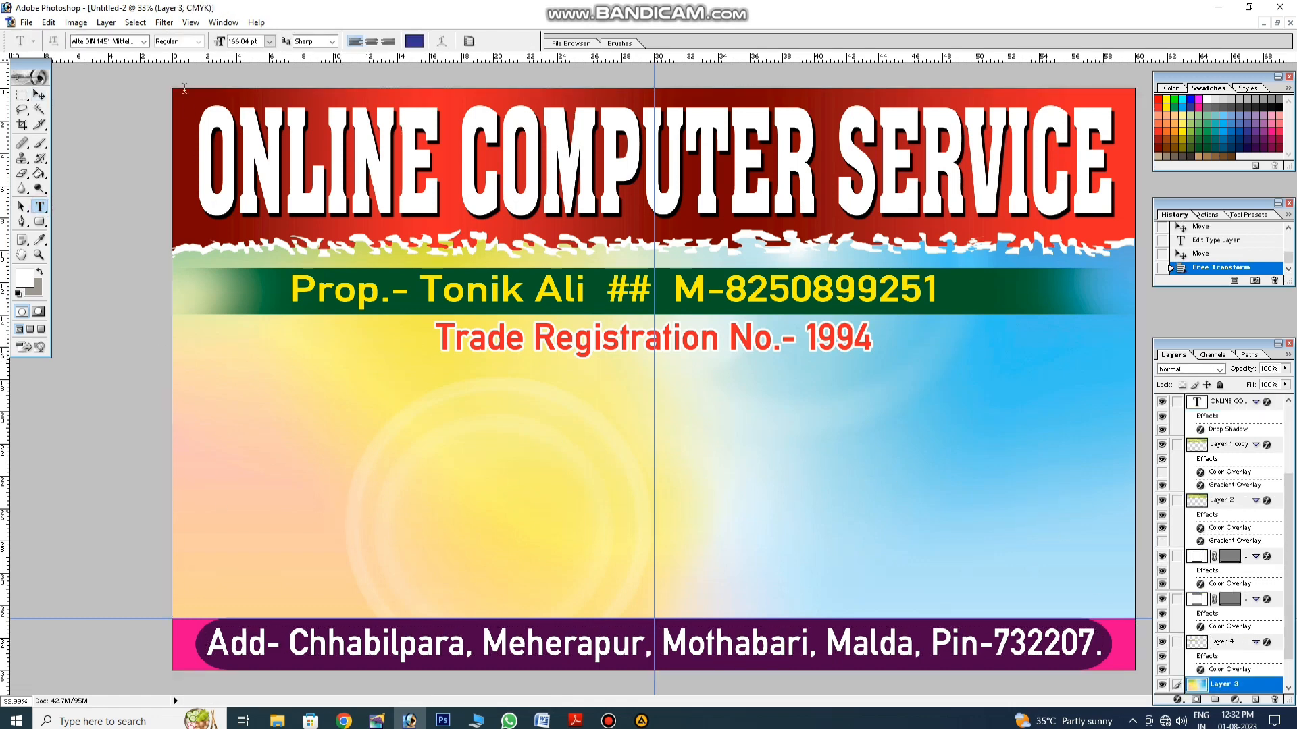
click(341, 507)
click(143, 41)
drag(197, 78, 206, 223)
click(135, 193)
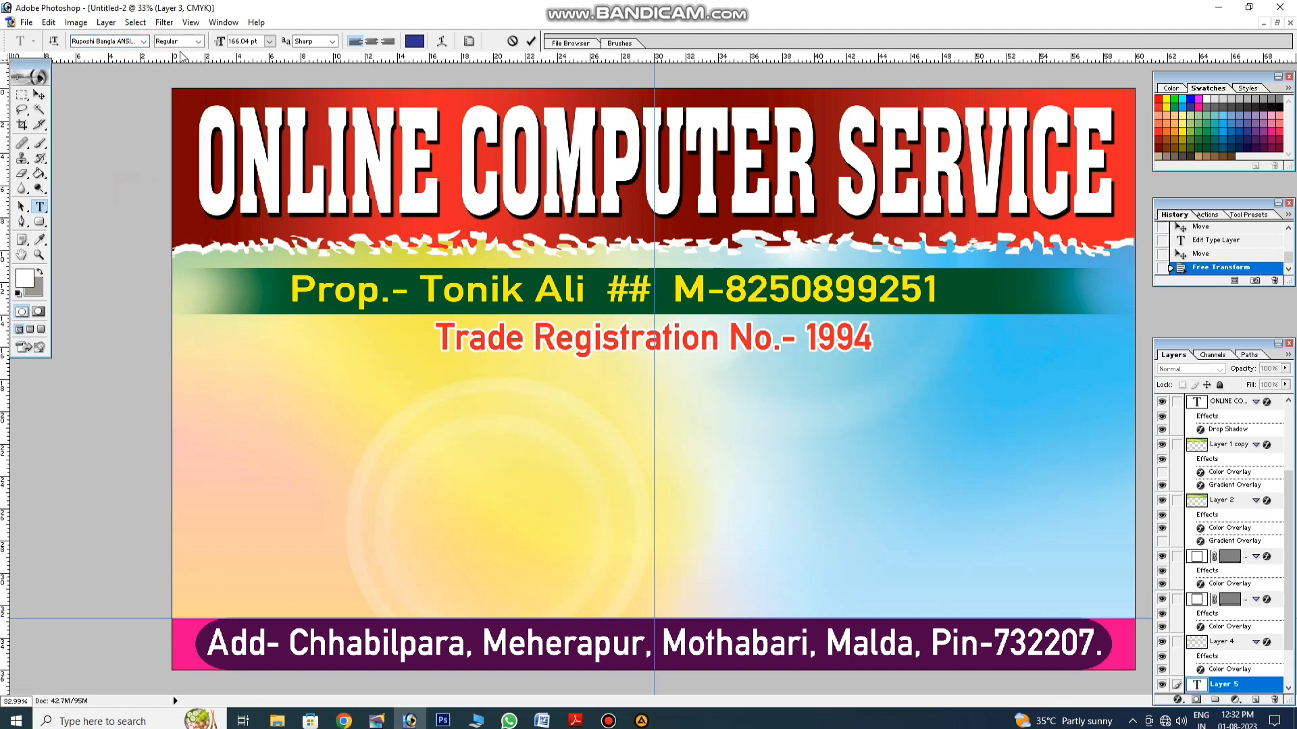
click(181, 41)
click(174, 72)
Step: Type the Bengali line about land records, porcha, name correction and land tax
text(এখানে)
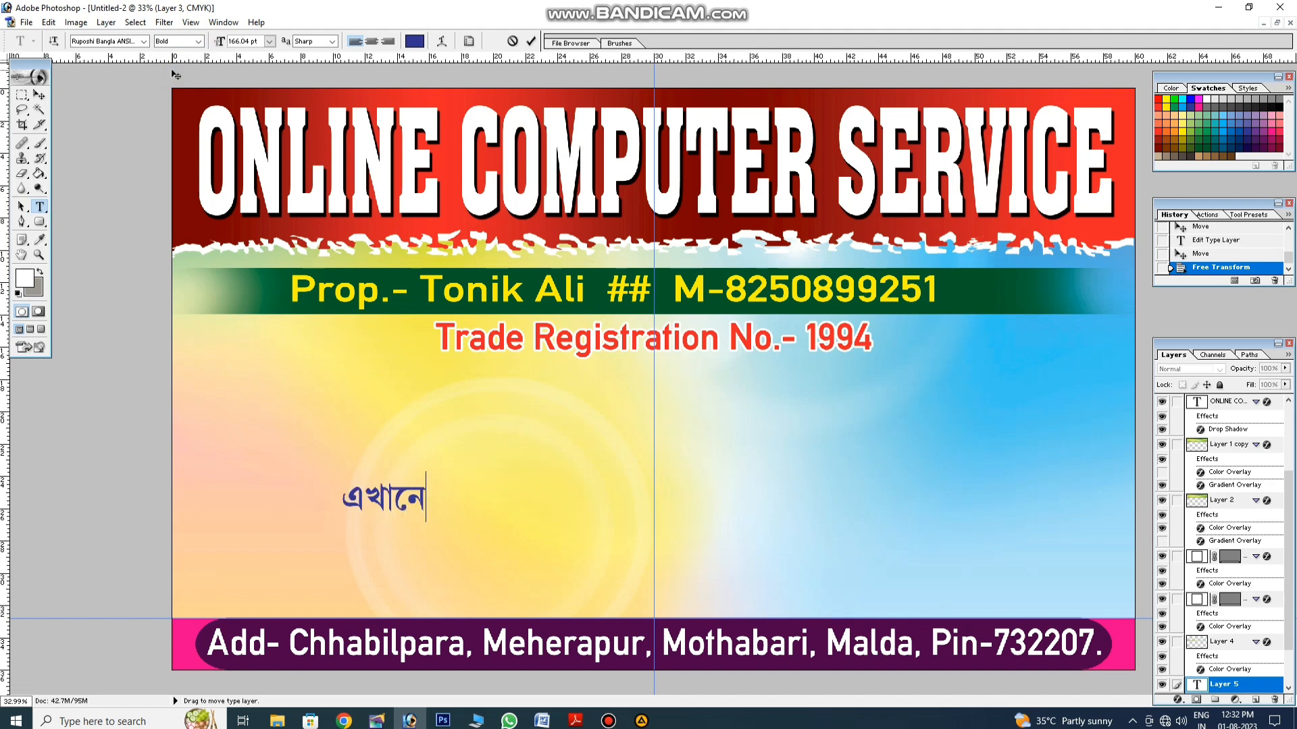
text( জমি রেকড)
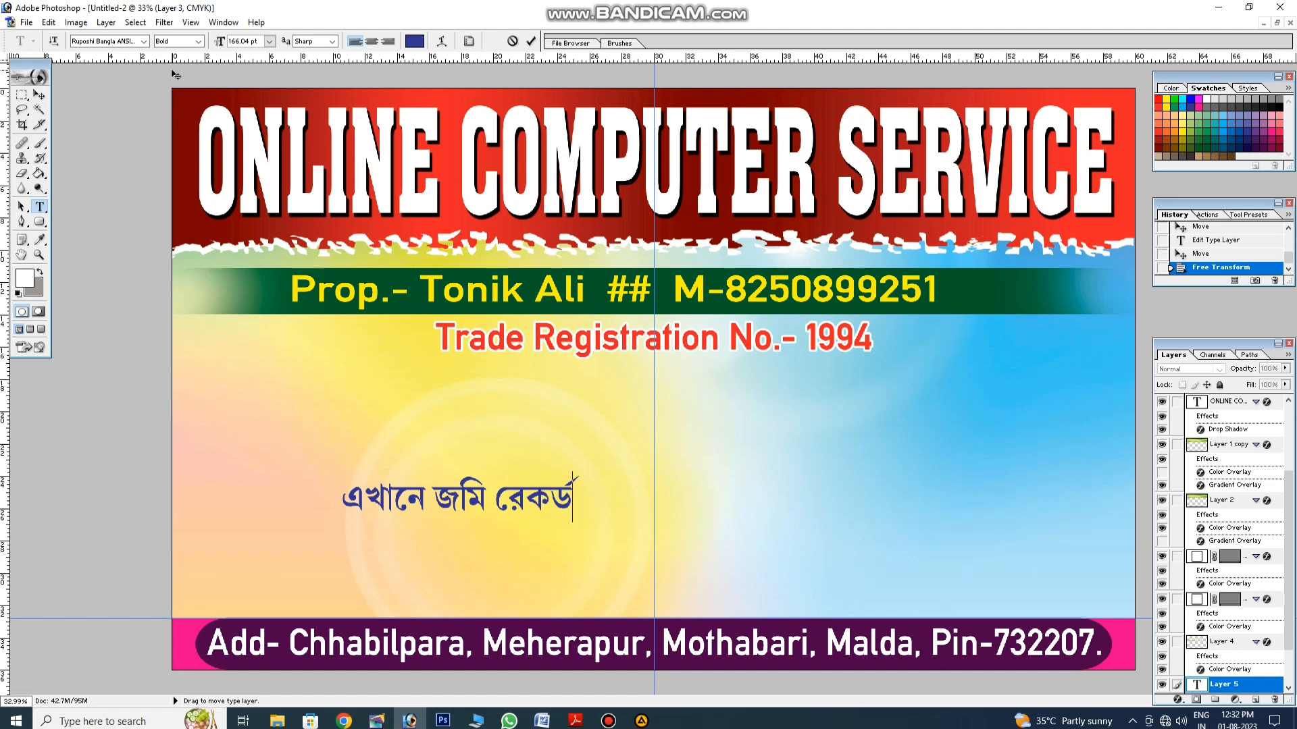
text(, পর্চ)
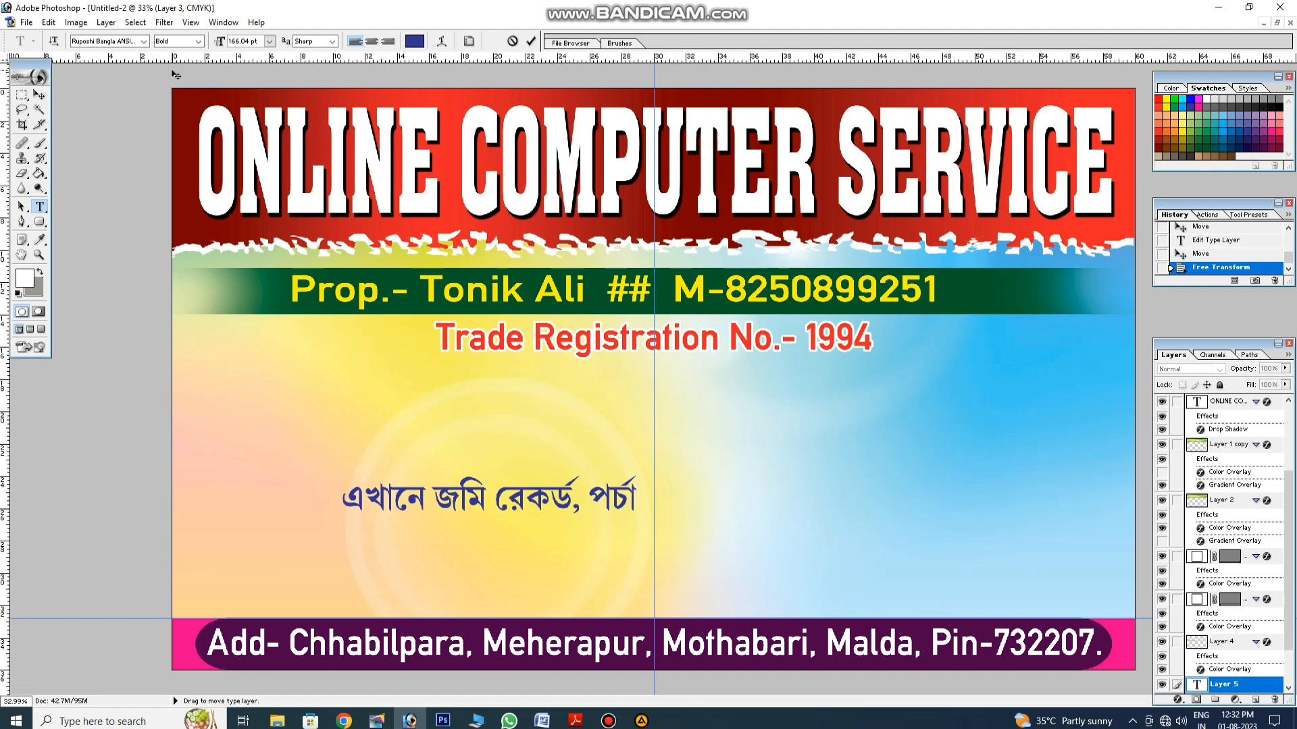
text(া, রেকে)
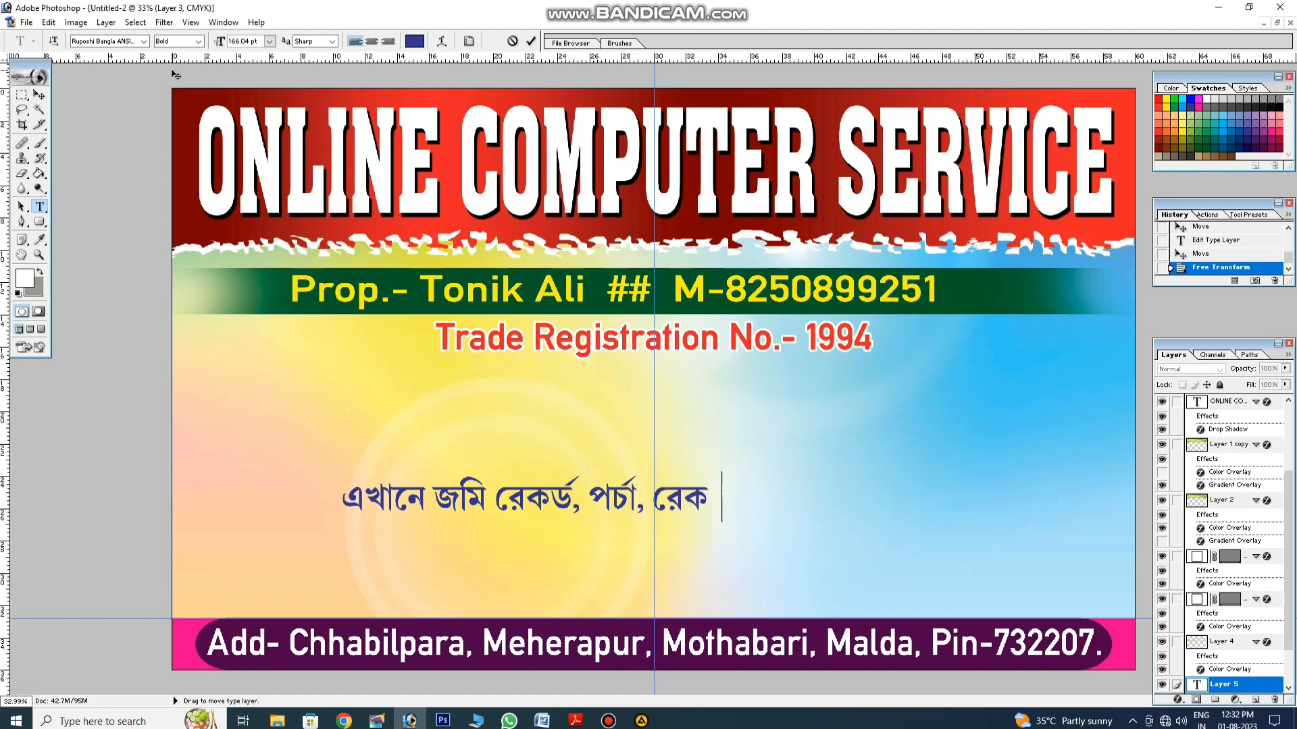
text(র্ডের)
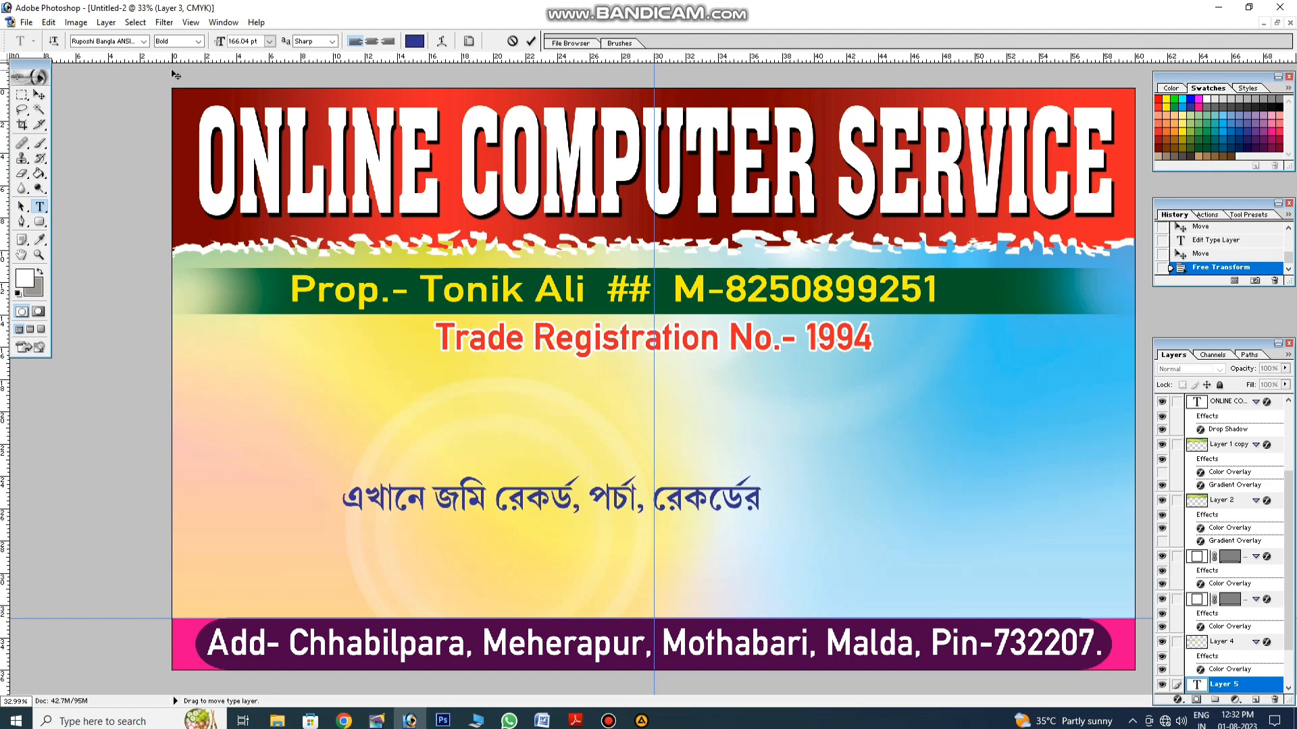
text( নাম সং)
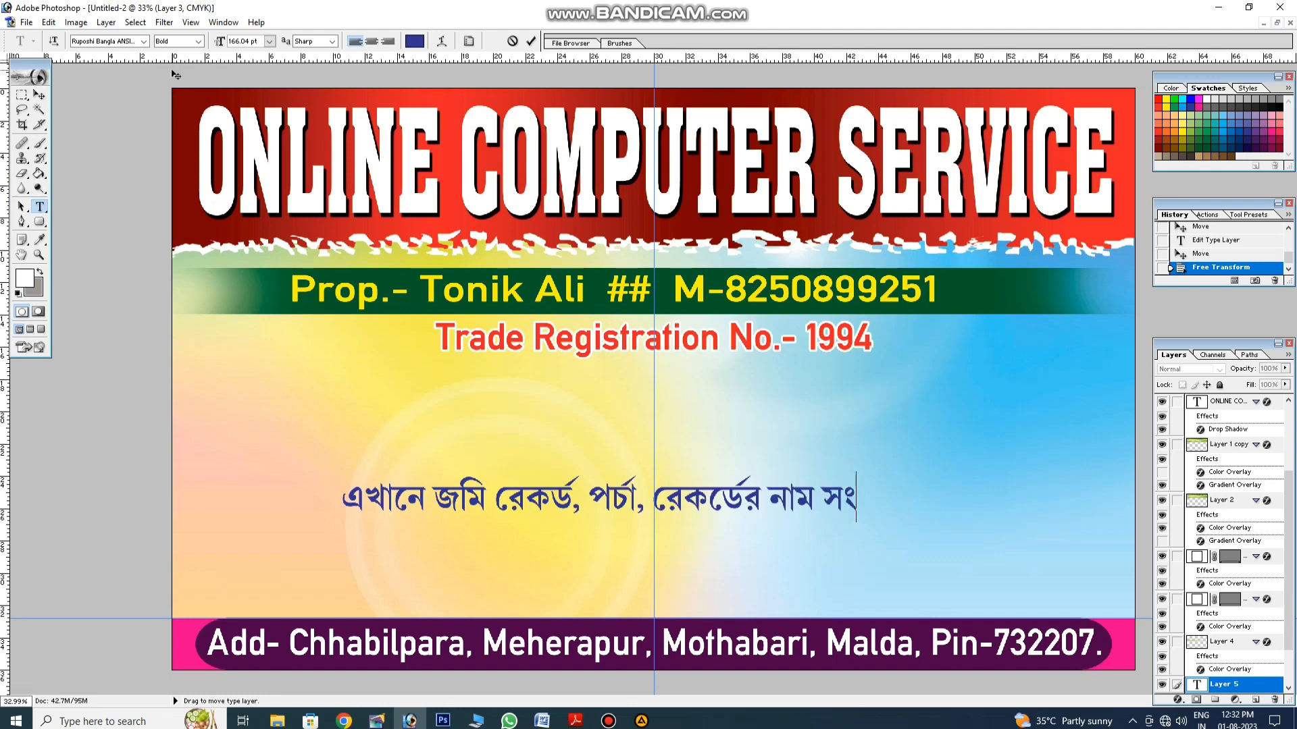
text(শোধন)
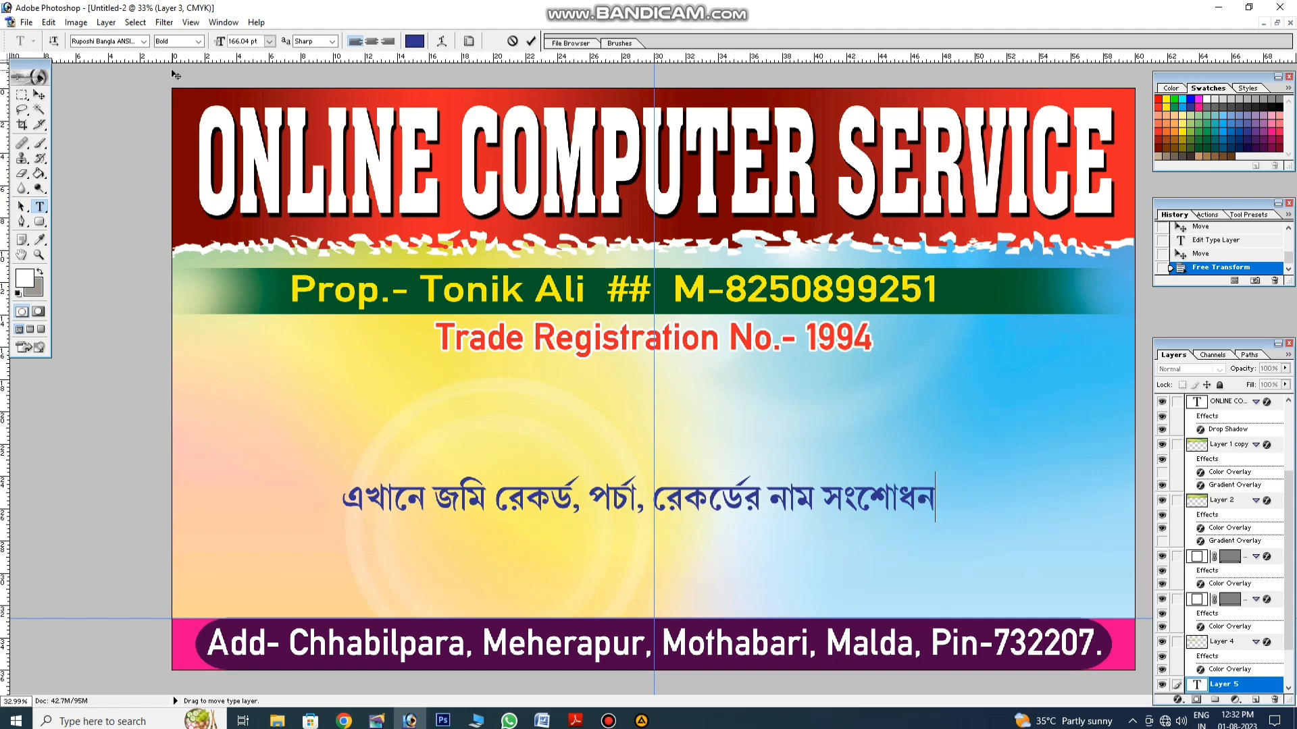
text(, হ)
key(BackSpace)
text(জমির)
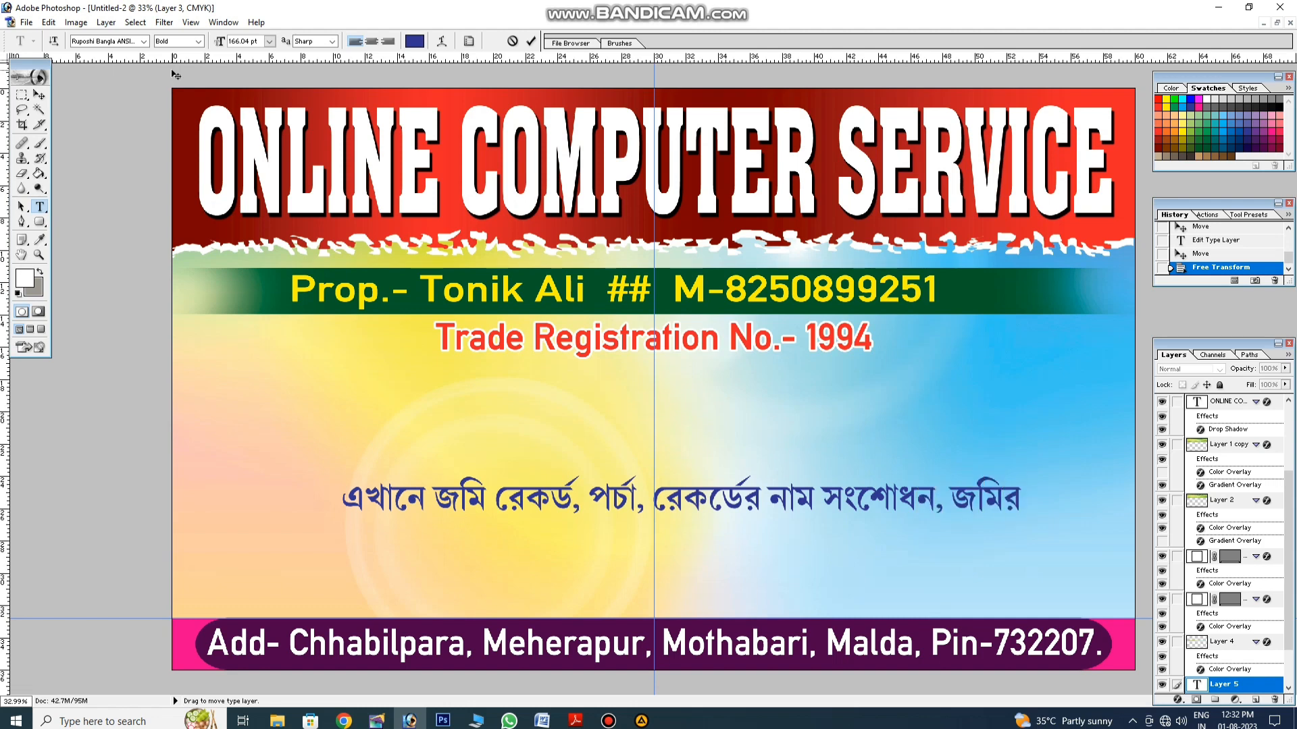
text( খাজনা)
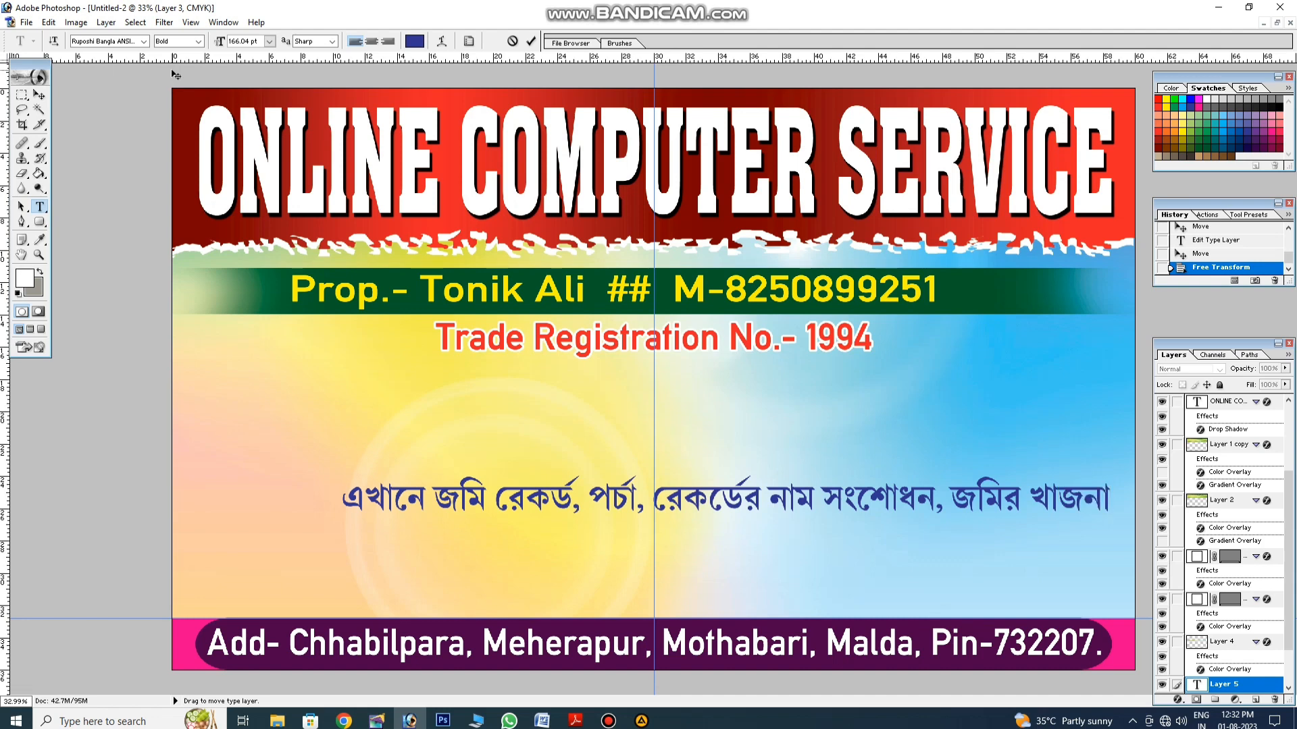
text(, জ)
click(1122, 489)
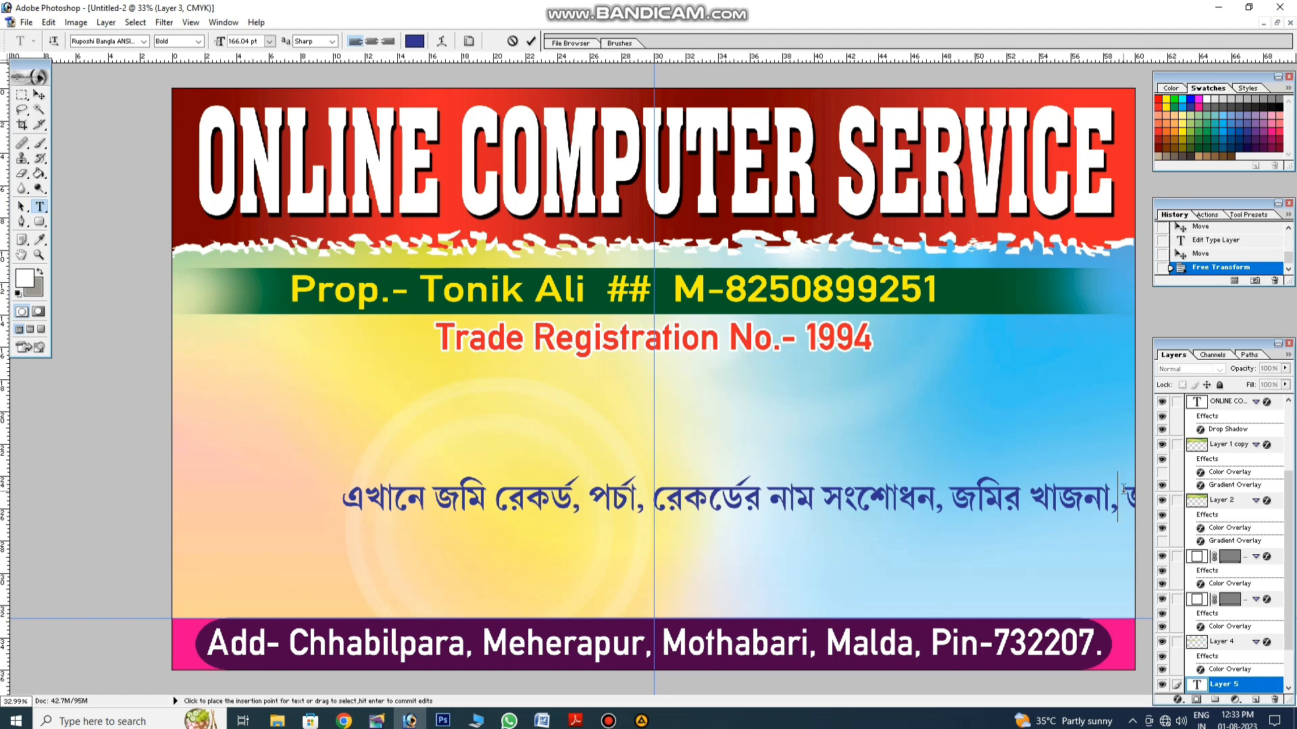
key(ctrl+a)
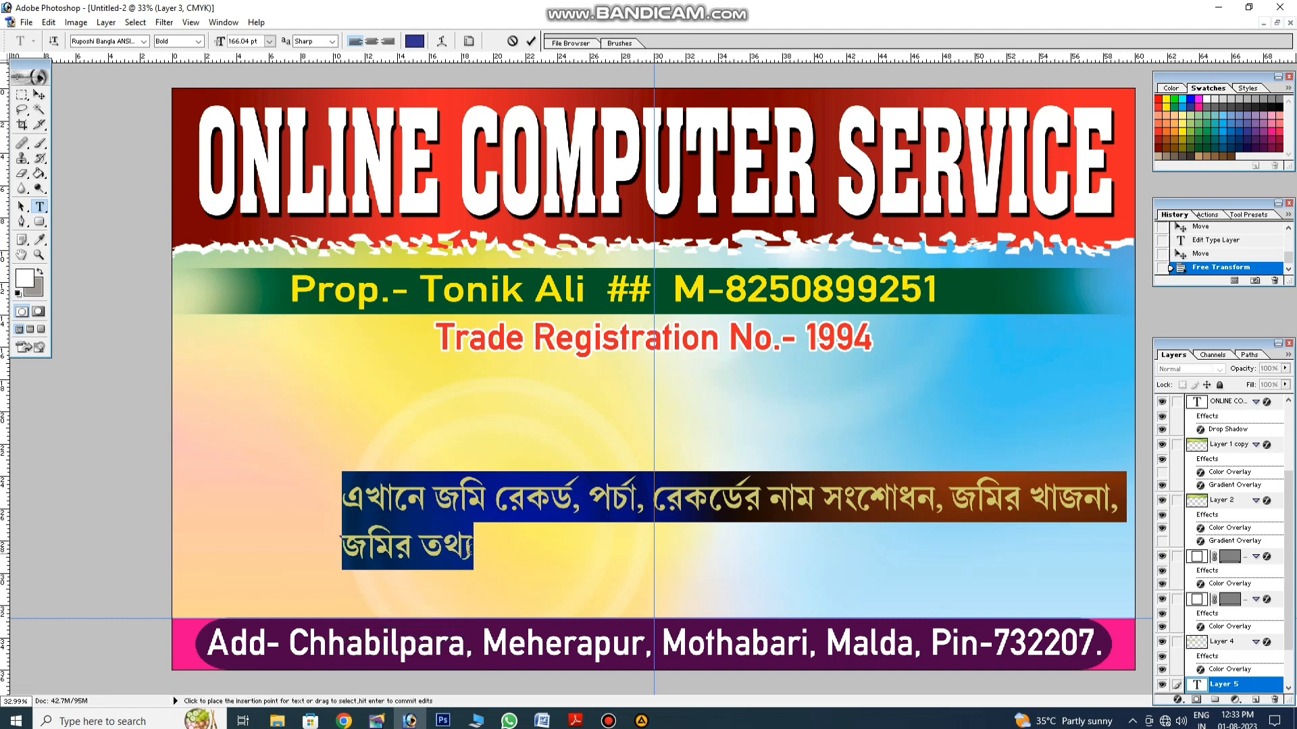
Step: Add the Kaliachak and Malda deed-retrieval text and insert 'এছাড়াও' to complete the note
click(472, 547)
text(,)
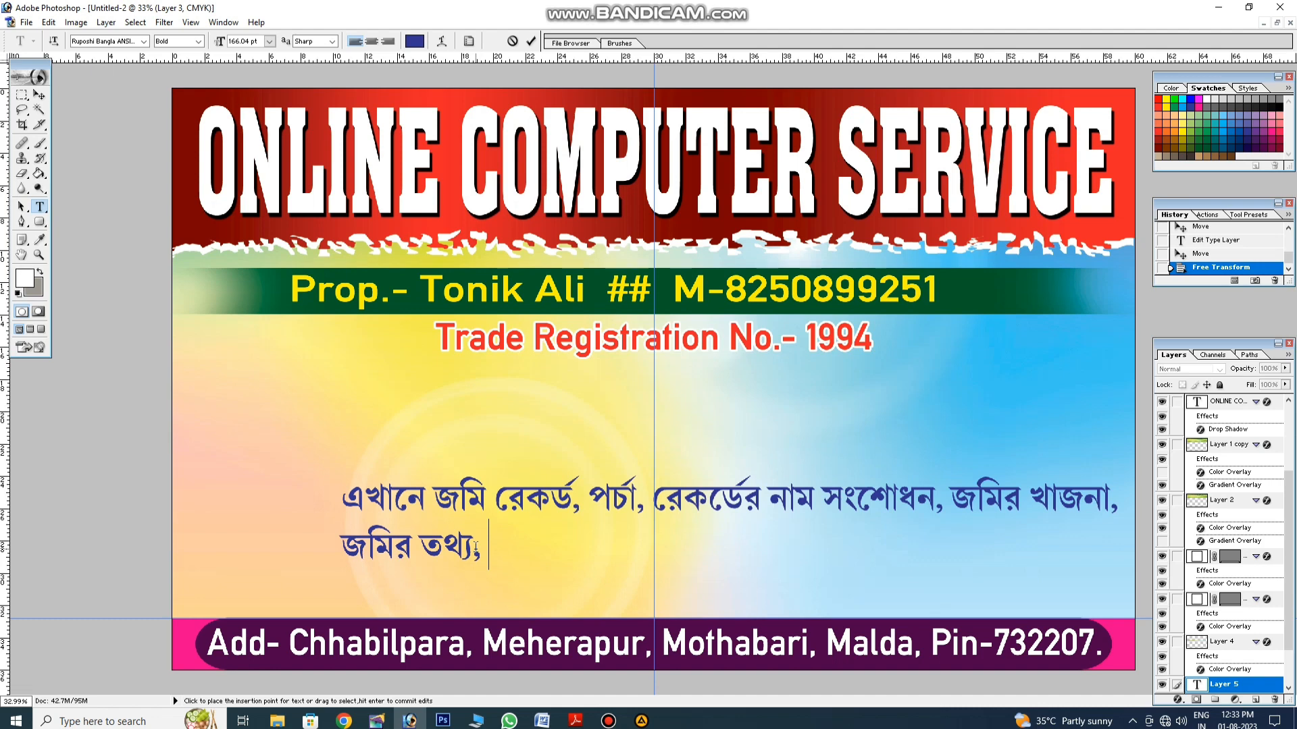
text( কালিয়াচ)
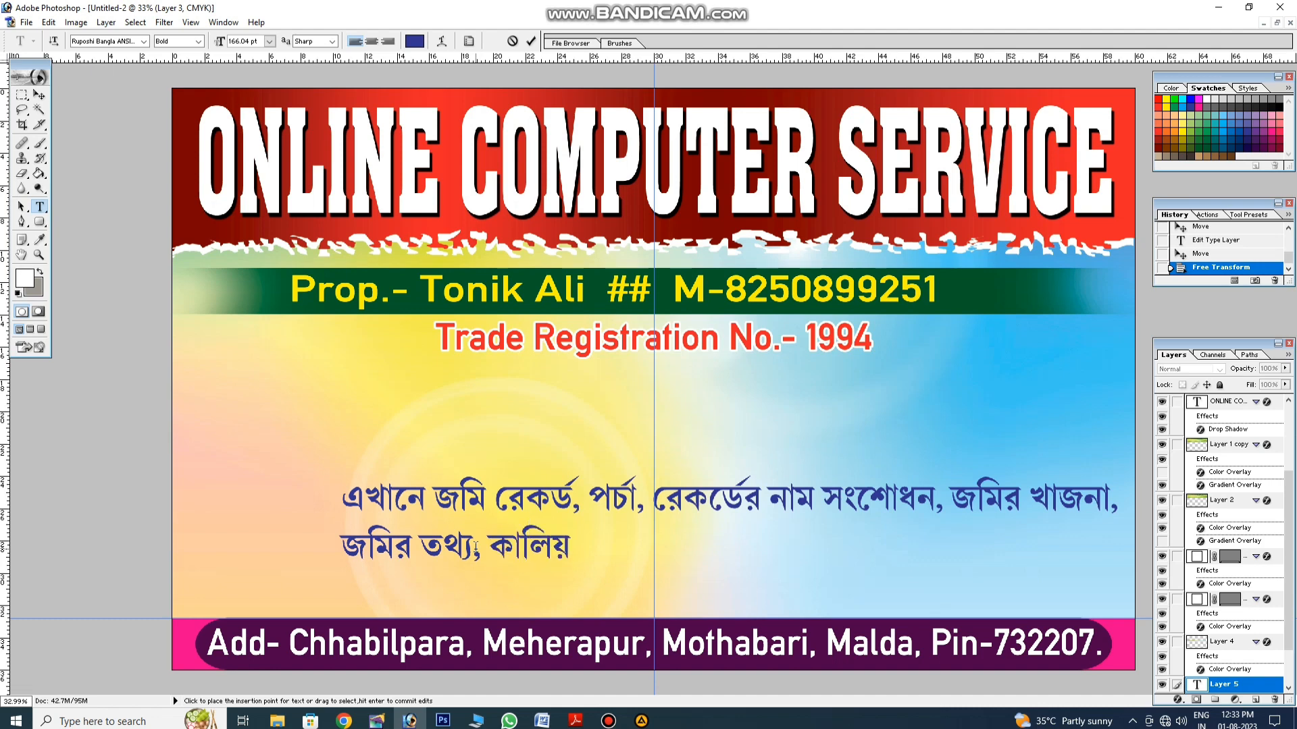
text(ক ও)
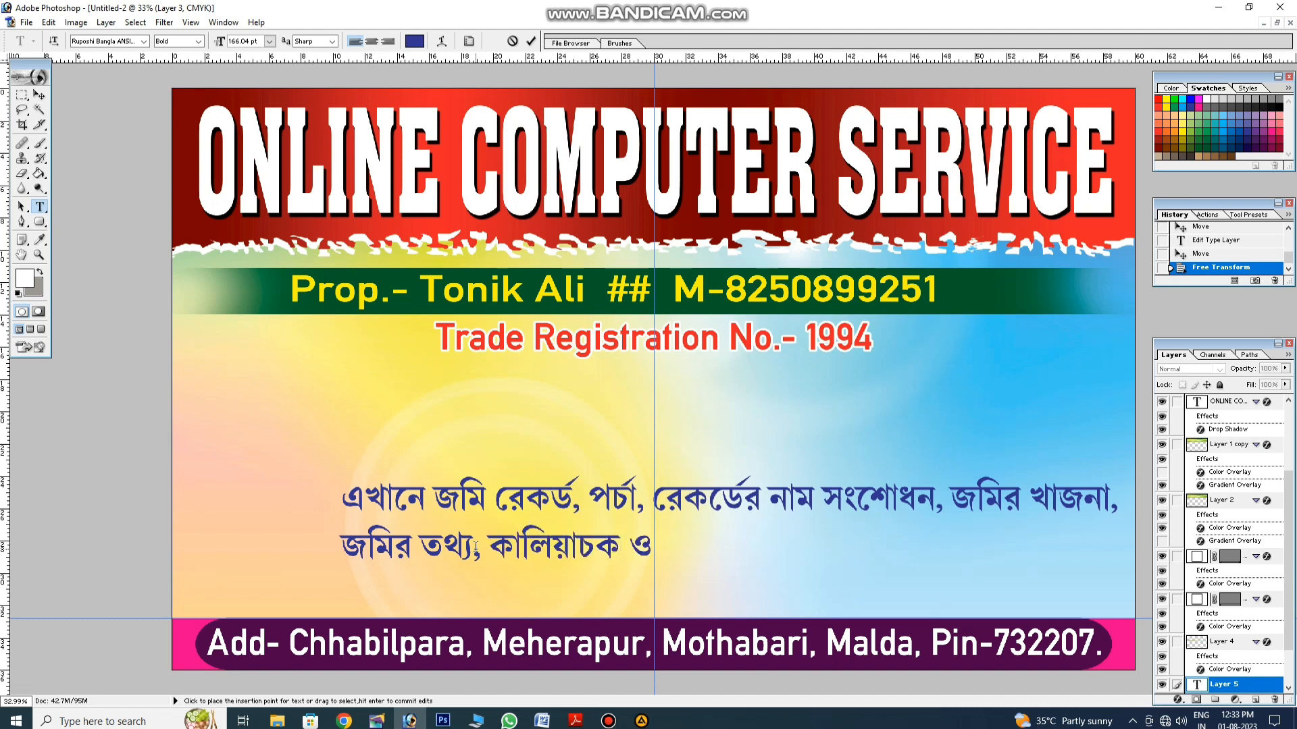
text( মালদার)
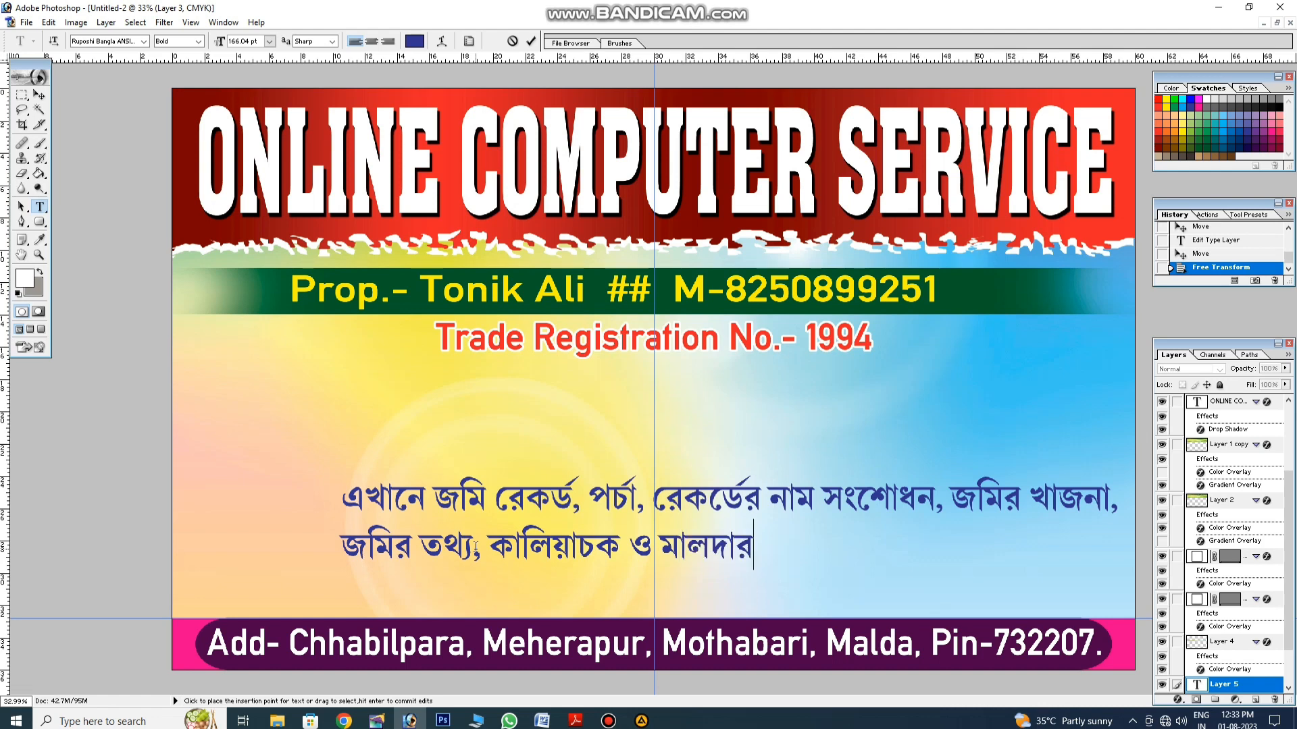
text( দলিল)
text( েতালা হয়)
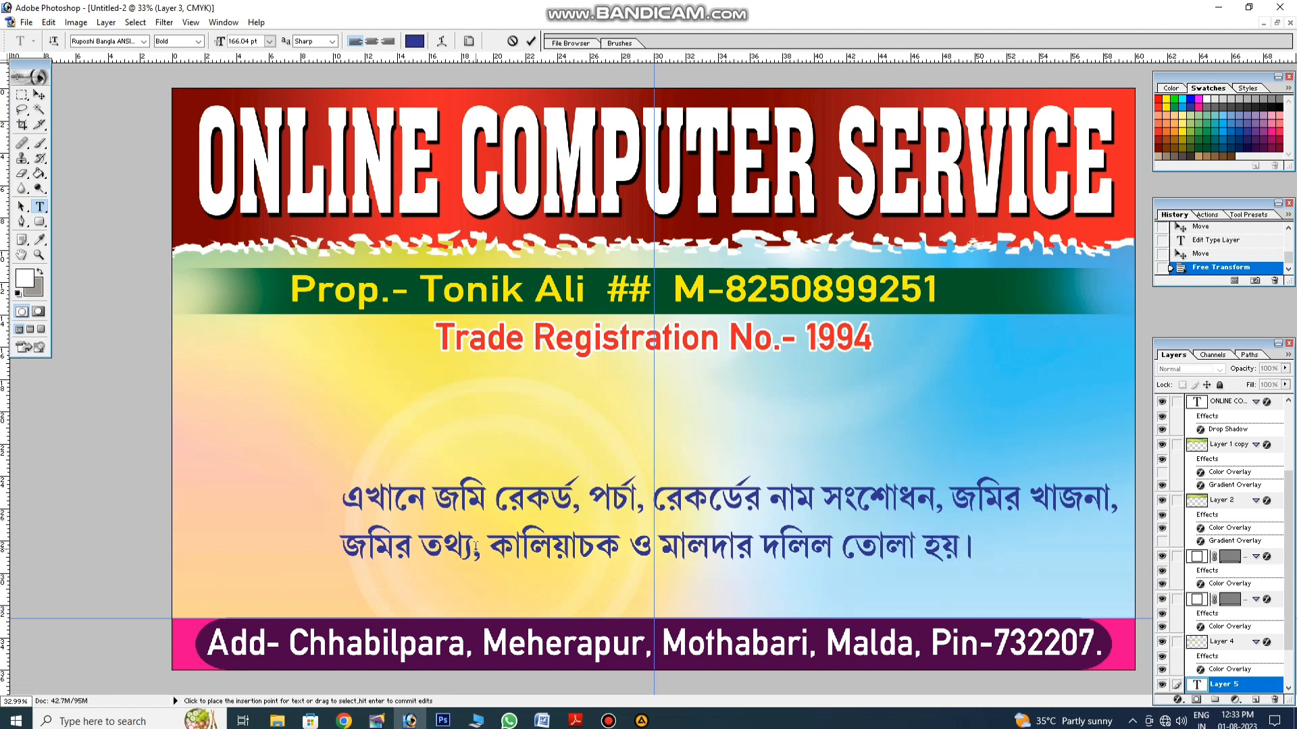
drag(472, 552, 478, 555)
text(এছাড়াও)
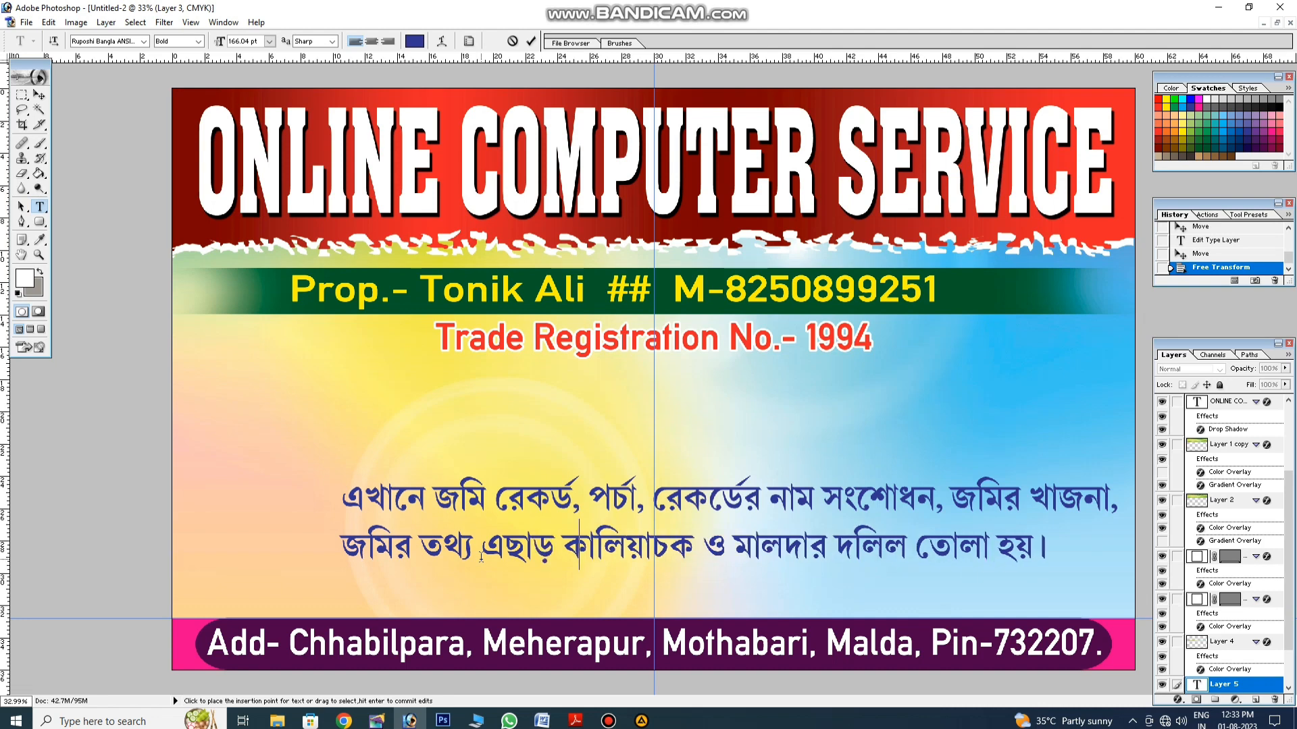
key(ctrl+a)
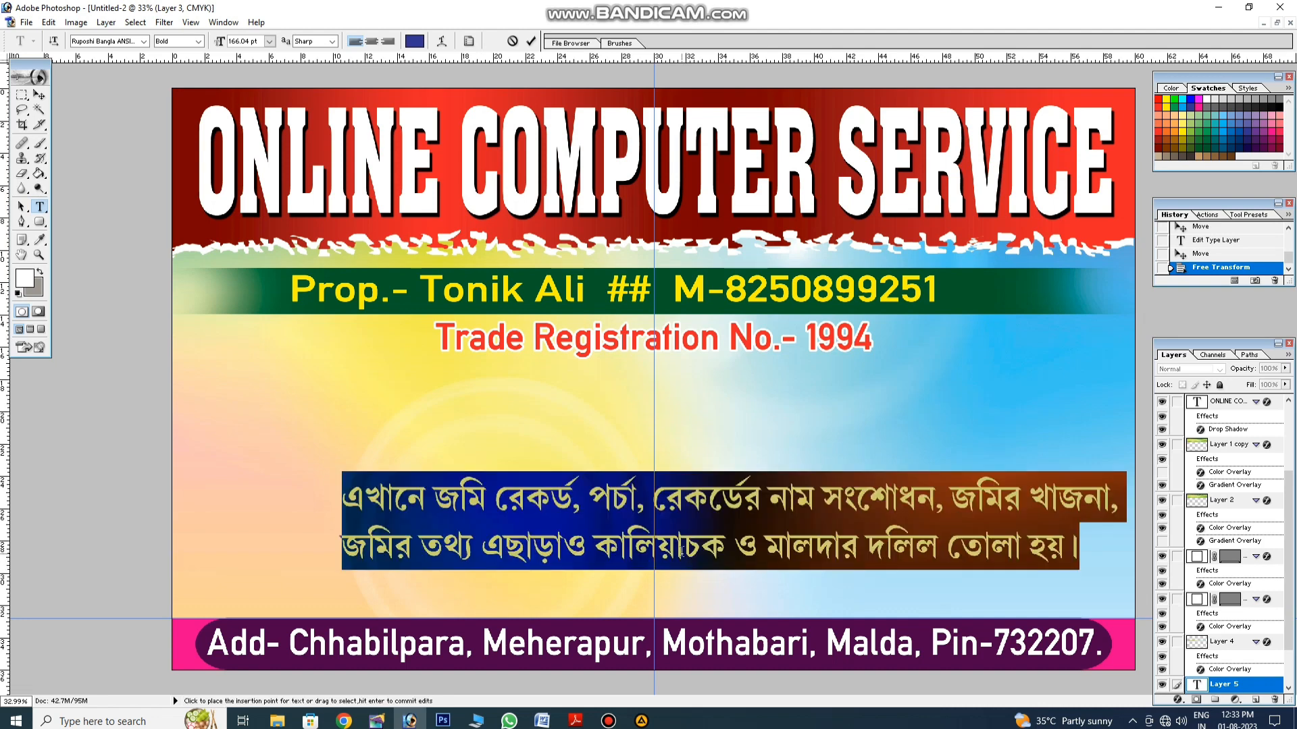
click(618, 559)
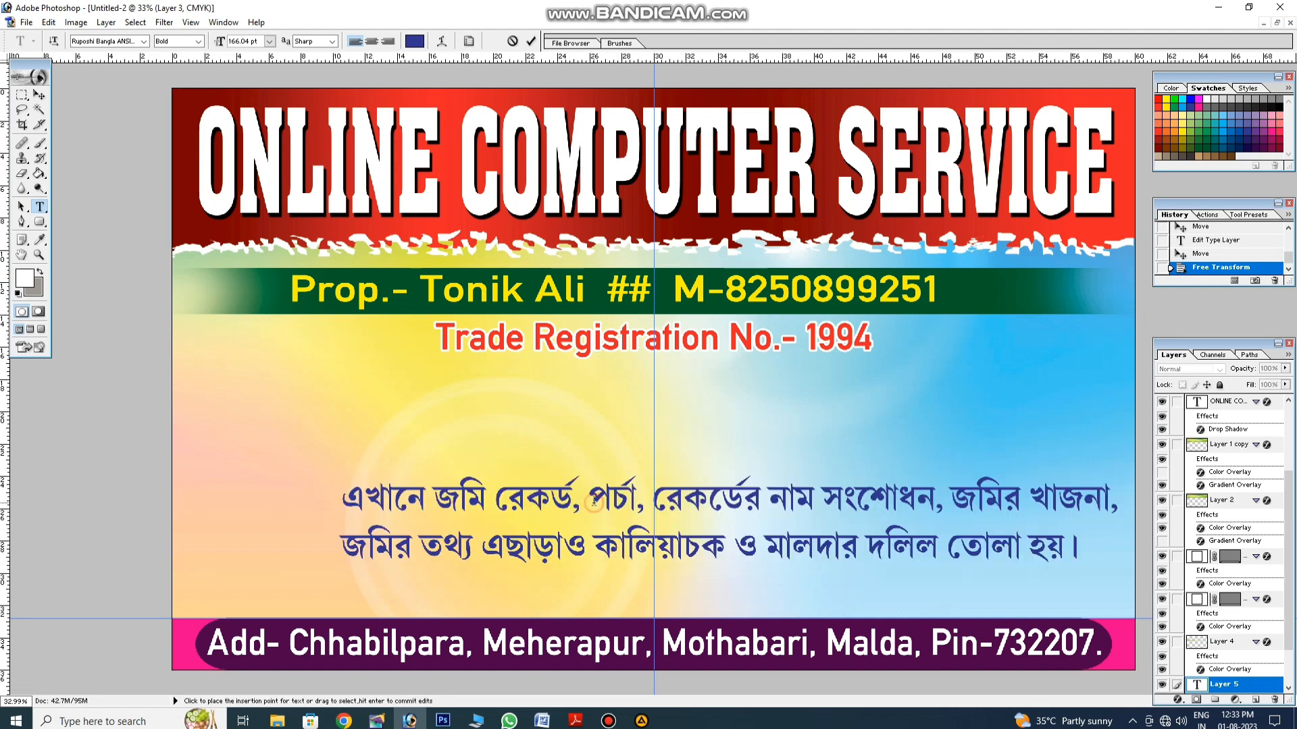
Step: Switch to a Latin font and type 'L.R, R.S' before পর্চা on the first Bengali line
click(145, 41)
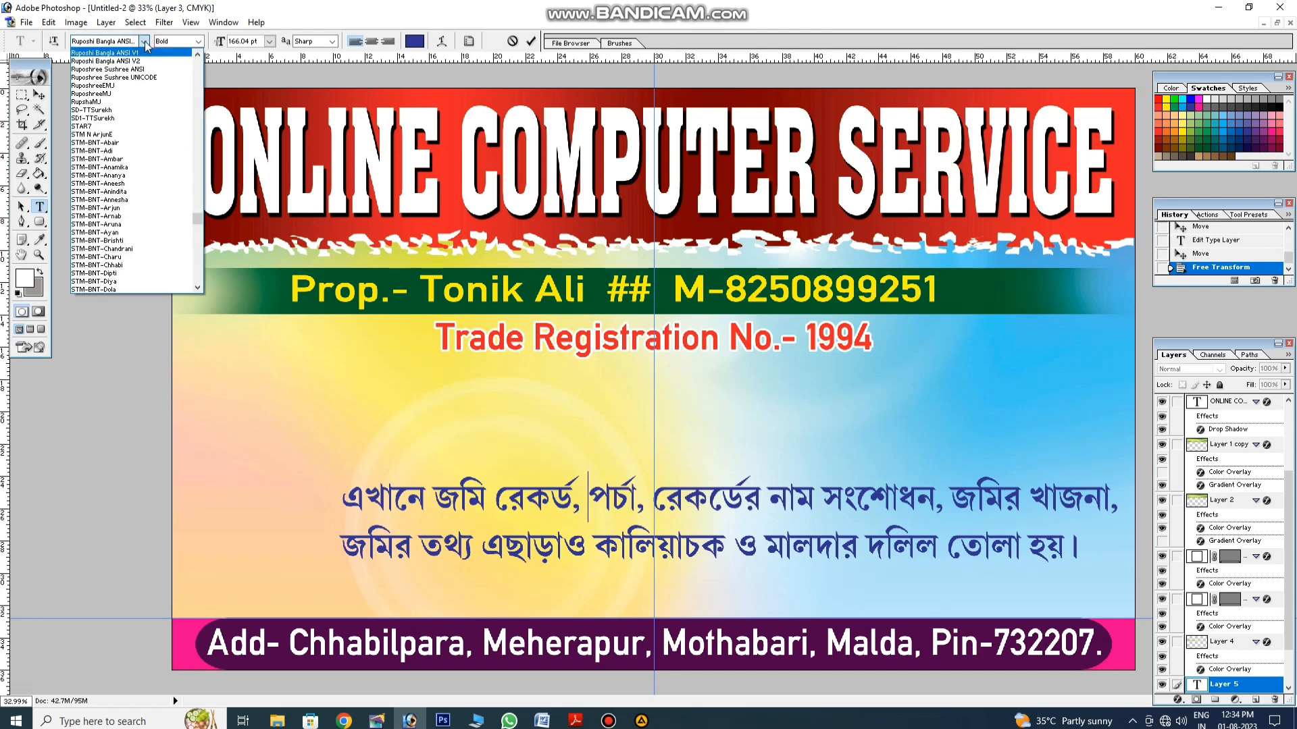
drag(197, 218, 204, 78)
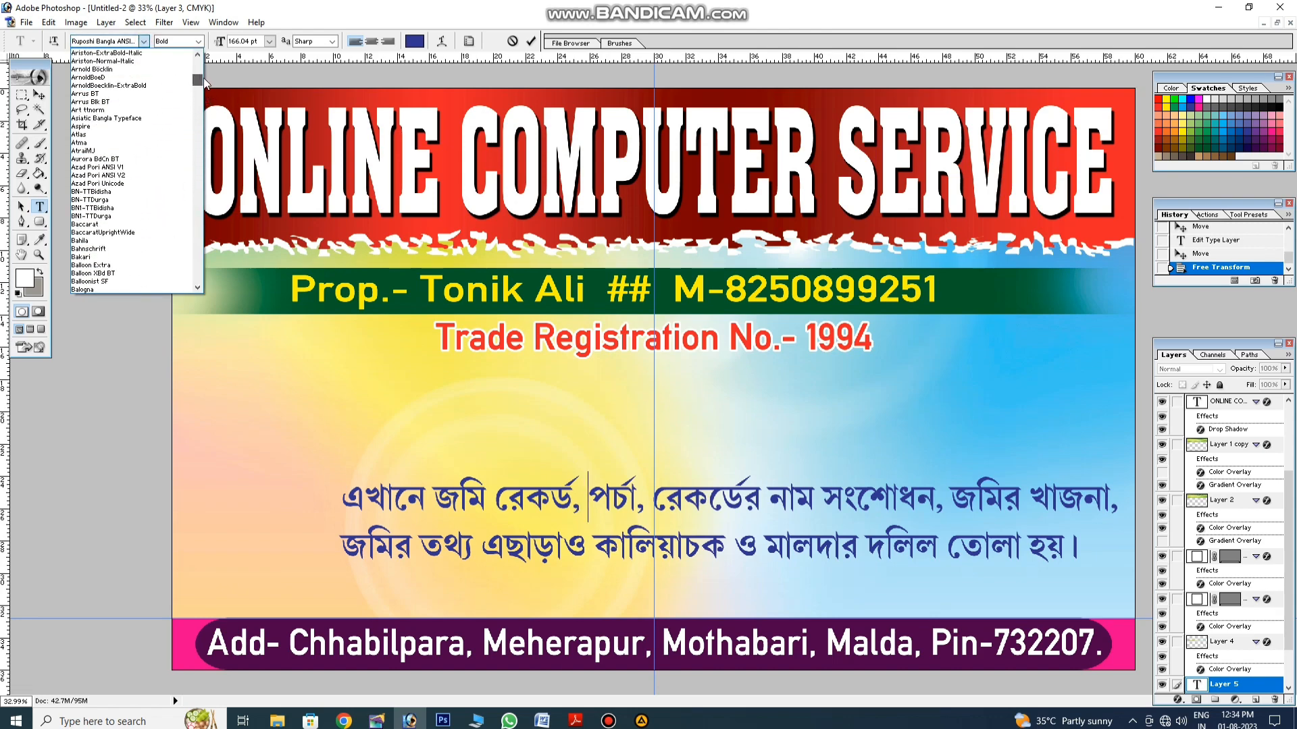
scroll(136, 151, up, 2)
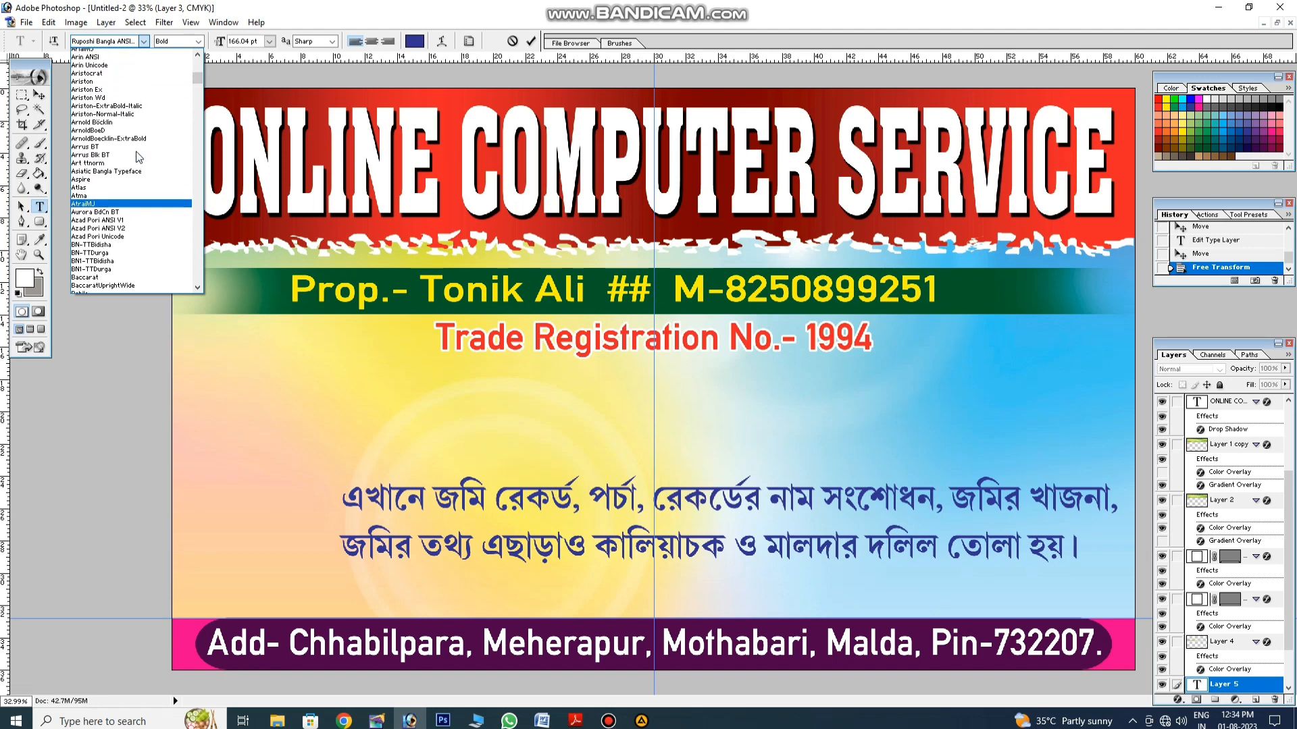
scroll(136, 152, up, 5)
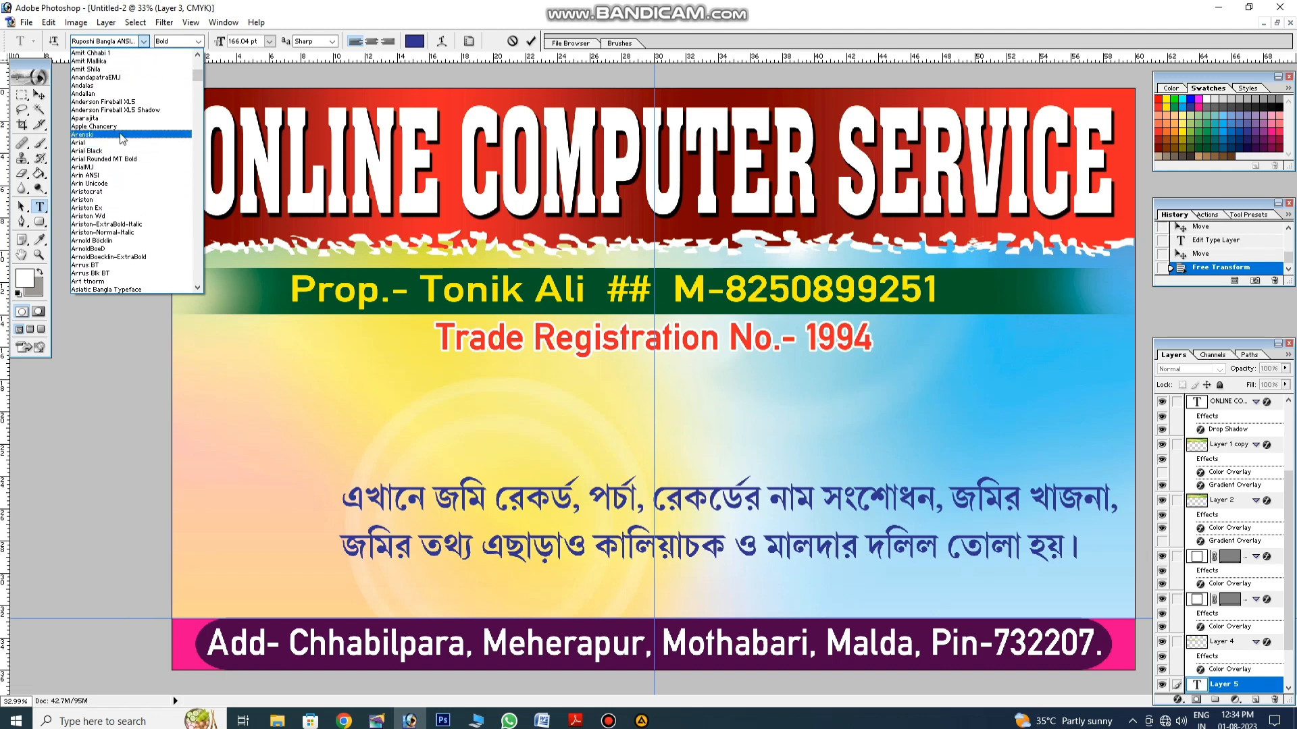
scroll(116, 112, up, 2)
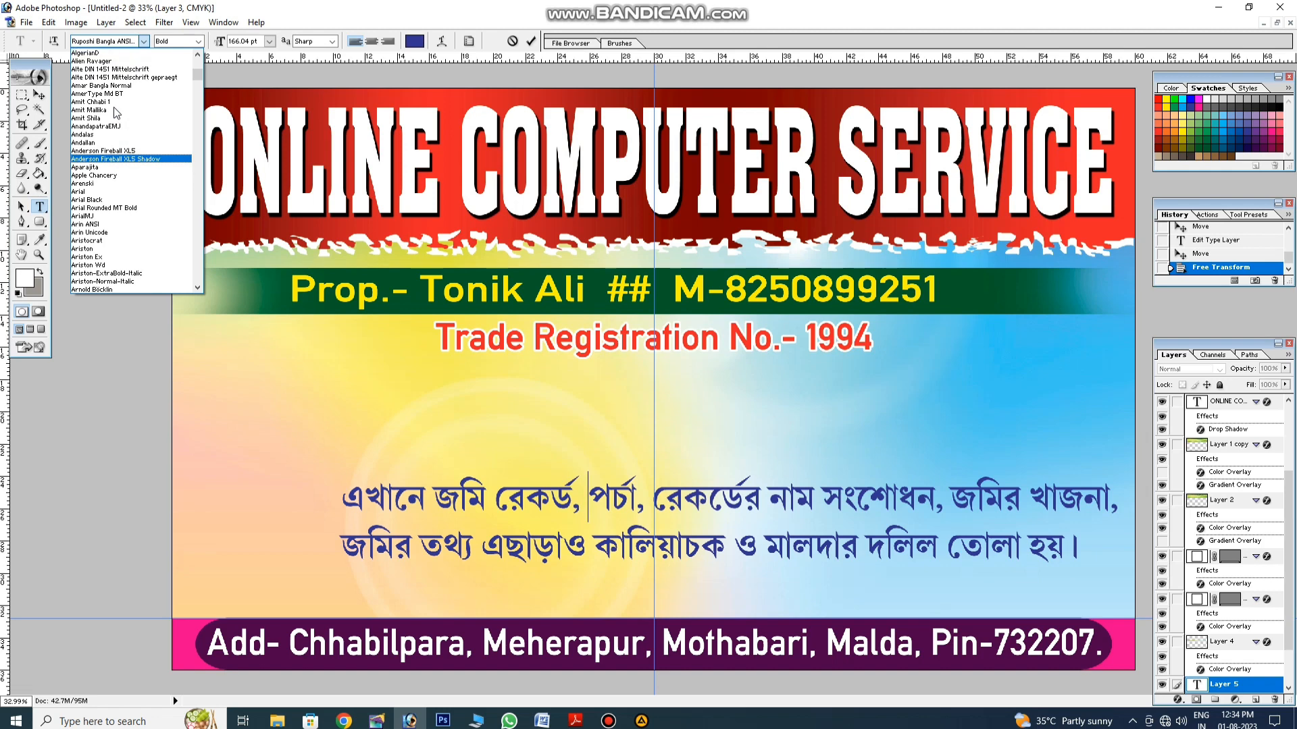
click(129, 70)
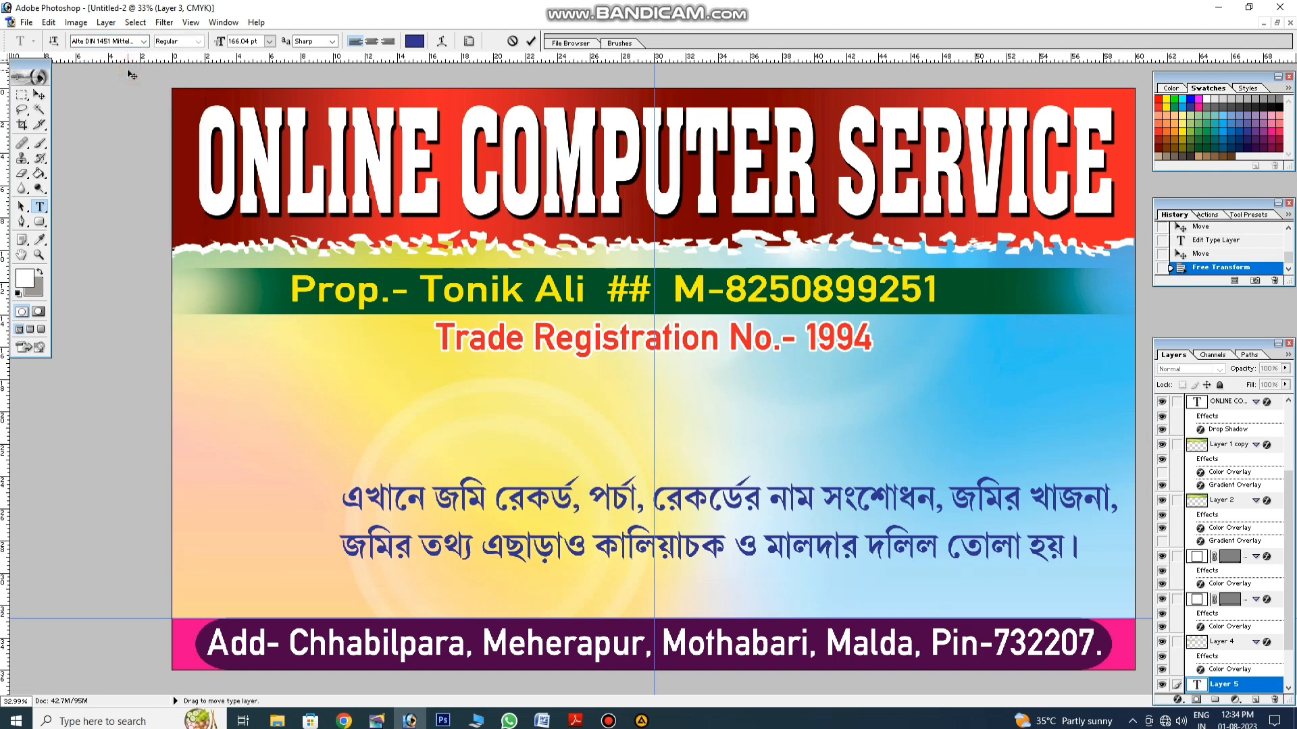
text(L)
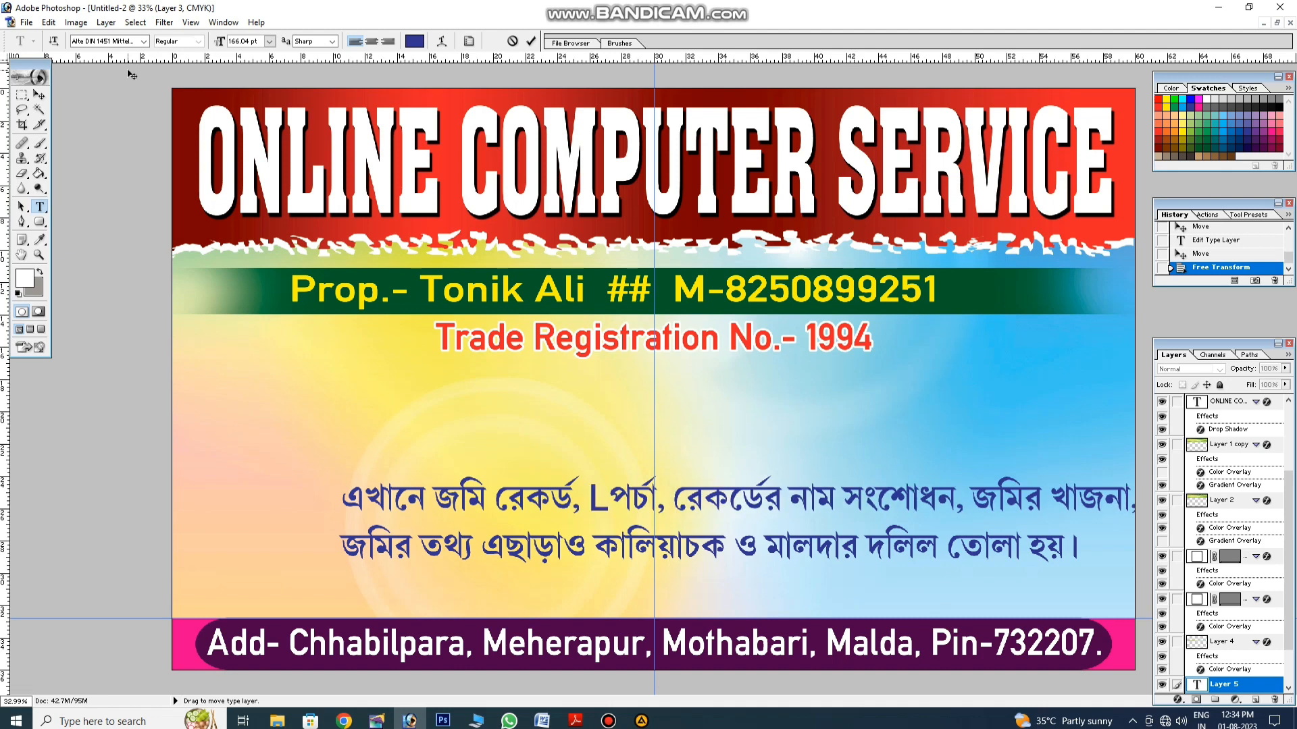
text(.R)
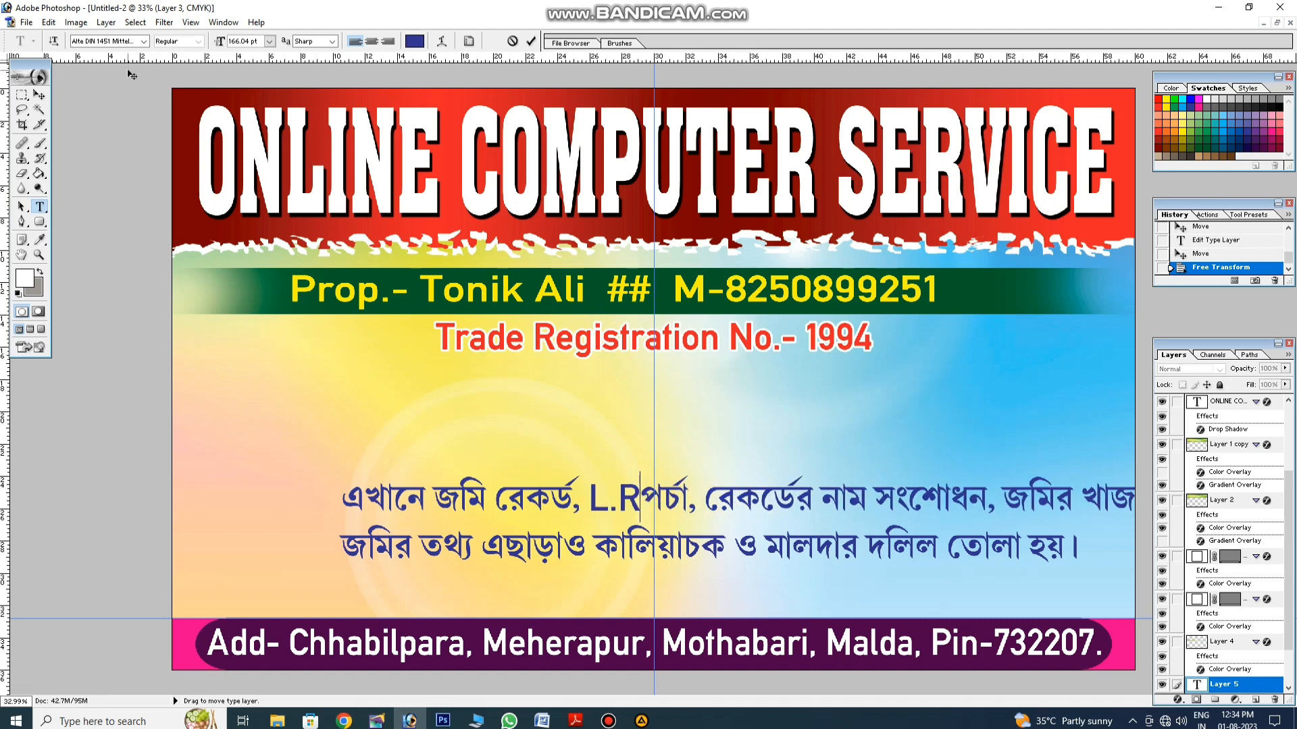
text(, R)
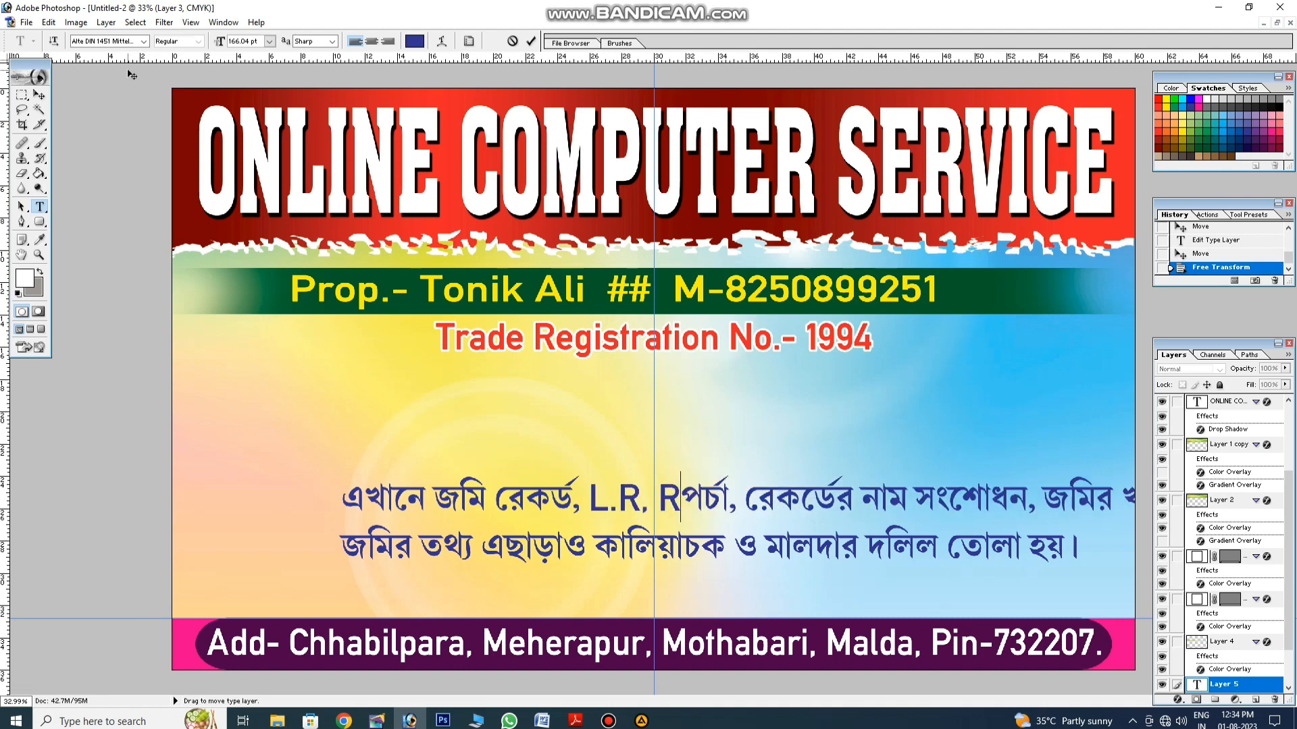
text(.S)
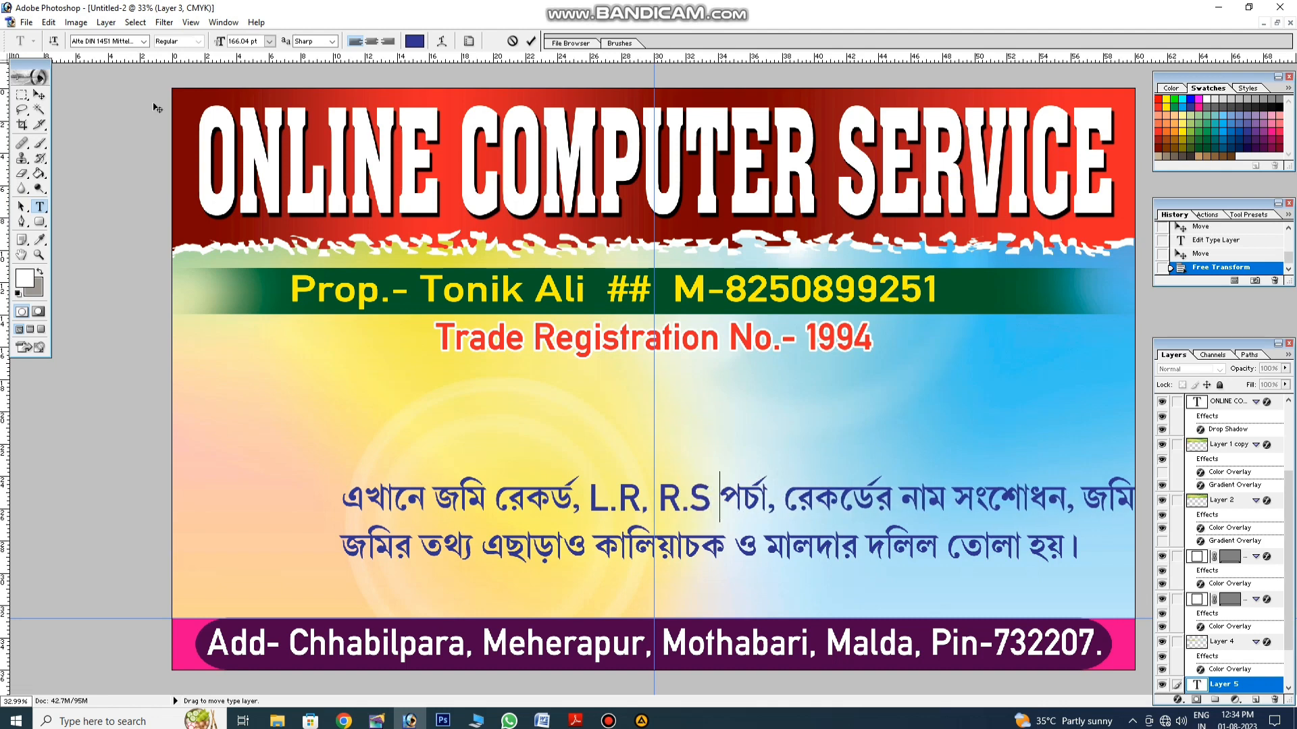
Step: Set 'L.R, R.S' to 160.04 pt and centre-align both Bengali lines
drag(589, 498, 708, 503)
key(ctrl+shift+comma)
key(ctrl+shift+comma)
key(ctrl+shift+comma)
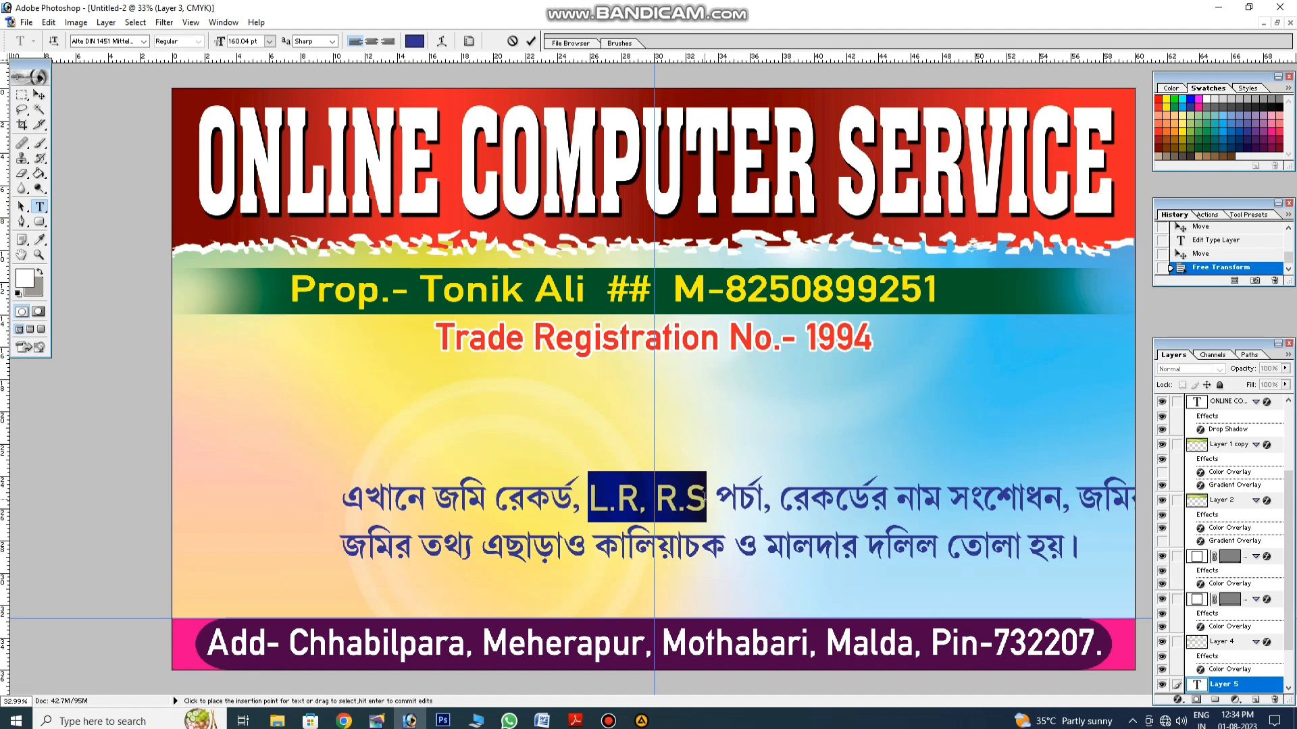
click(705, 503)
key(ctrl+a)
key(ctrl+shift+c)
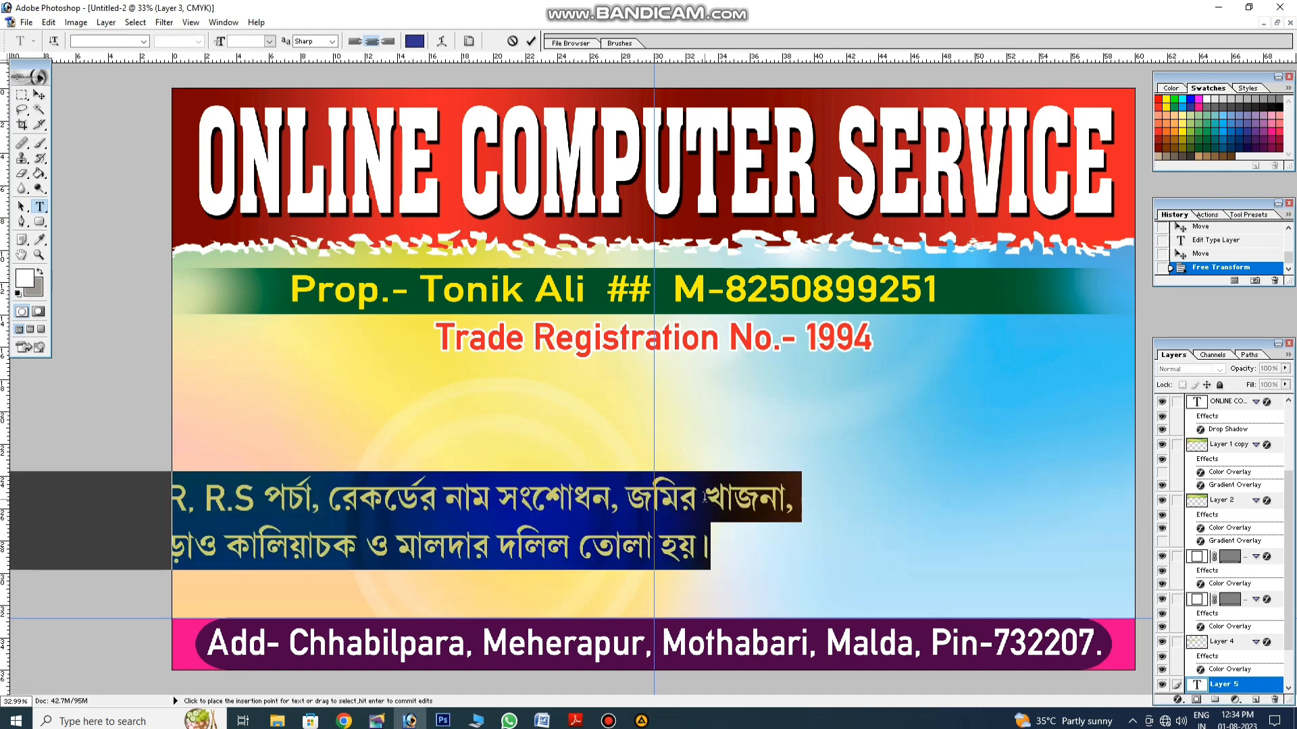
Step: Move the Bengali block up under the registration line, stretch it slightly taller and nudge it down
click(685, 518)
click(39, 94)
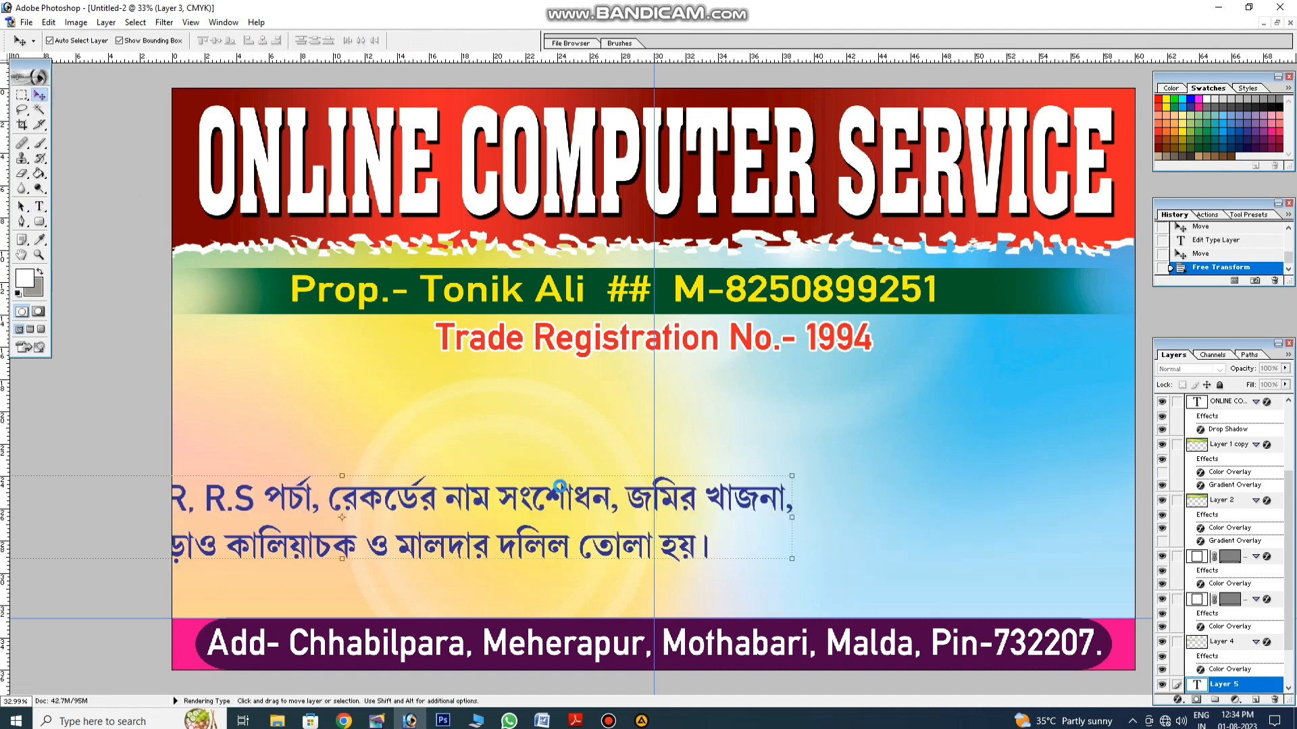
drag(568, 493, 866, 383)
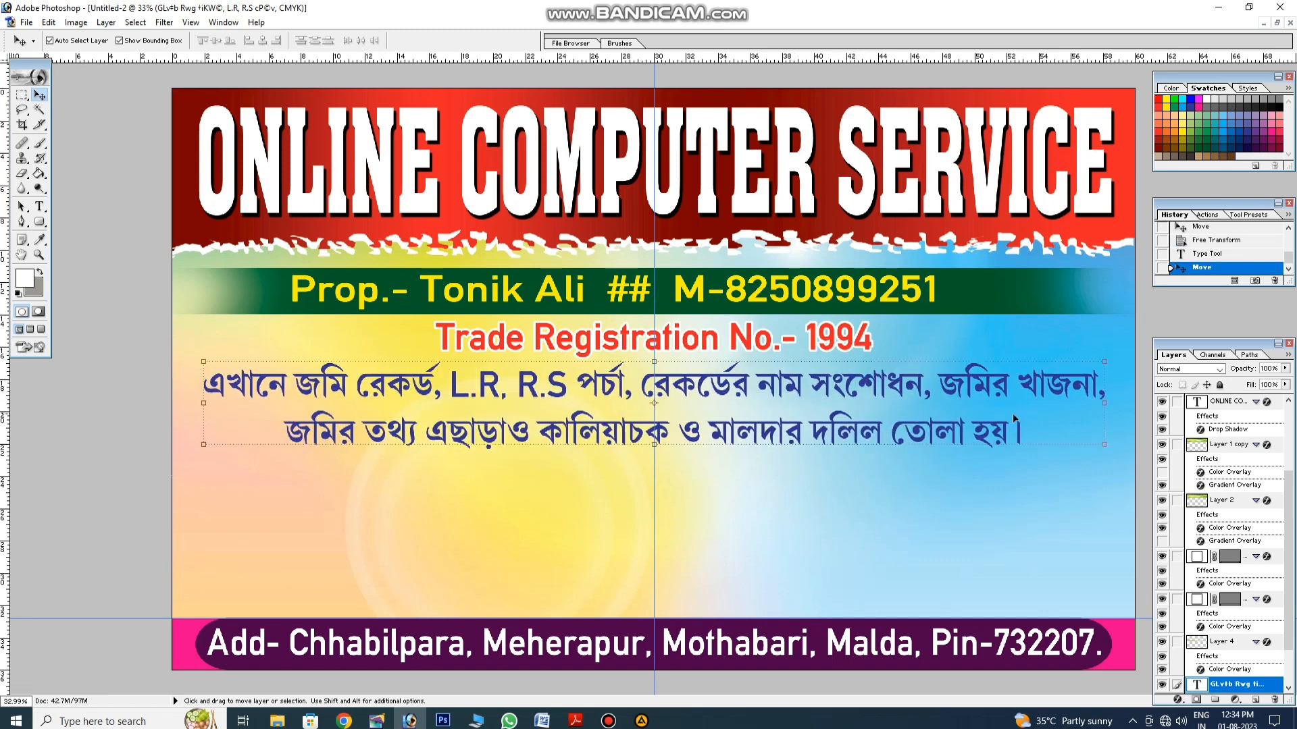
drag(800, 446, 806, 450)
key(Return)
key(Down)
key(Down)
key(Down)
key(Down)
key(Down)
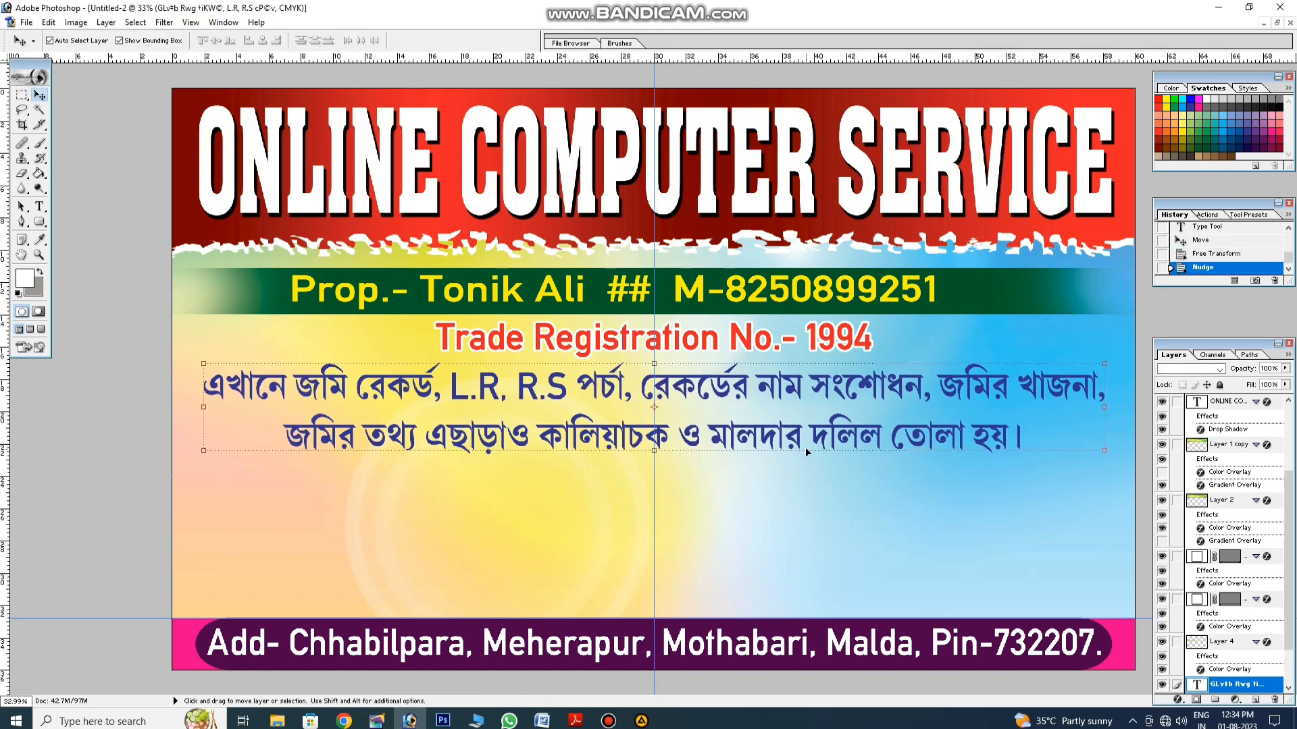
key(Down)
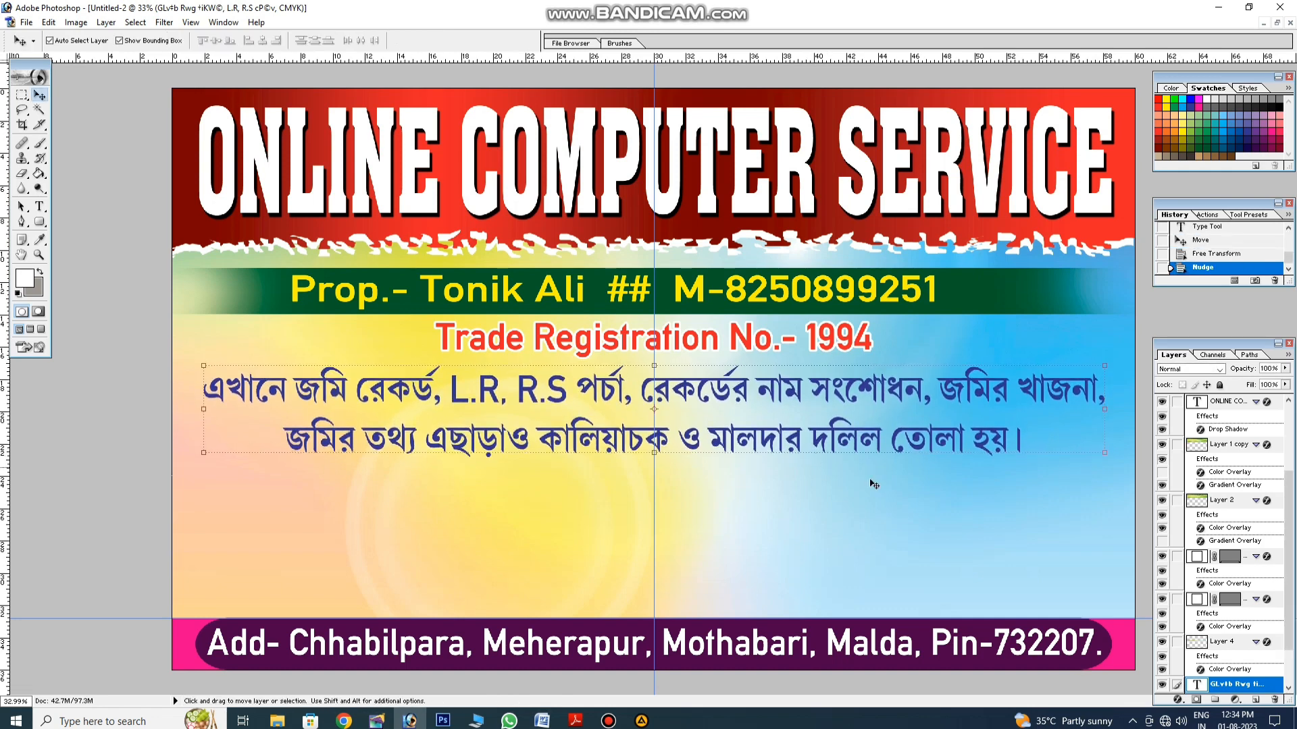
click(1178, 700)
click(1194, 691)
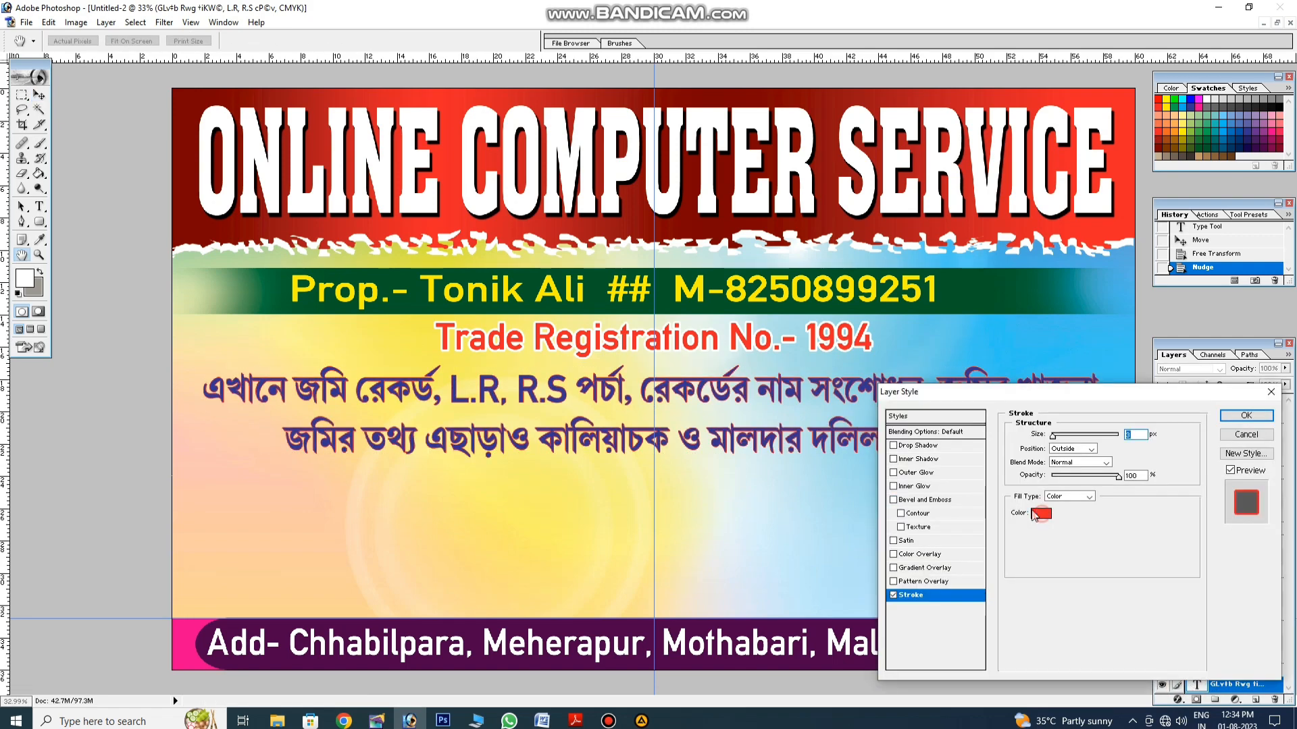
Step: Give the Bengali service lines a white outline stroke of 10 px
click(1041, 513)
click(582, 278)
click(873, 269)
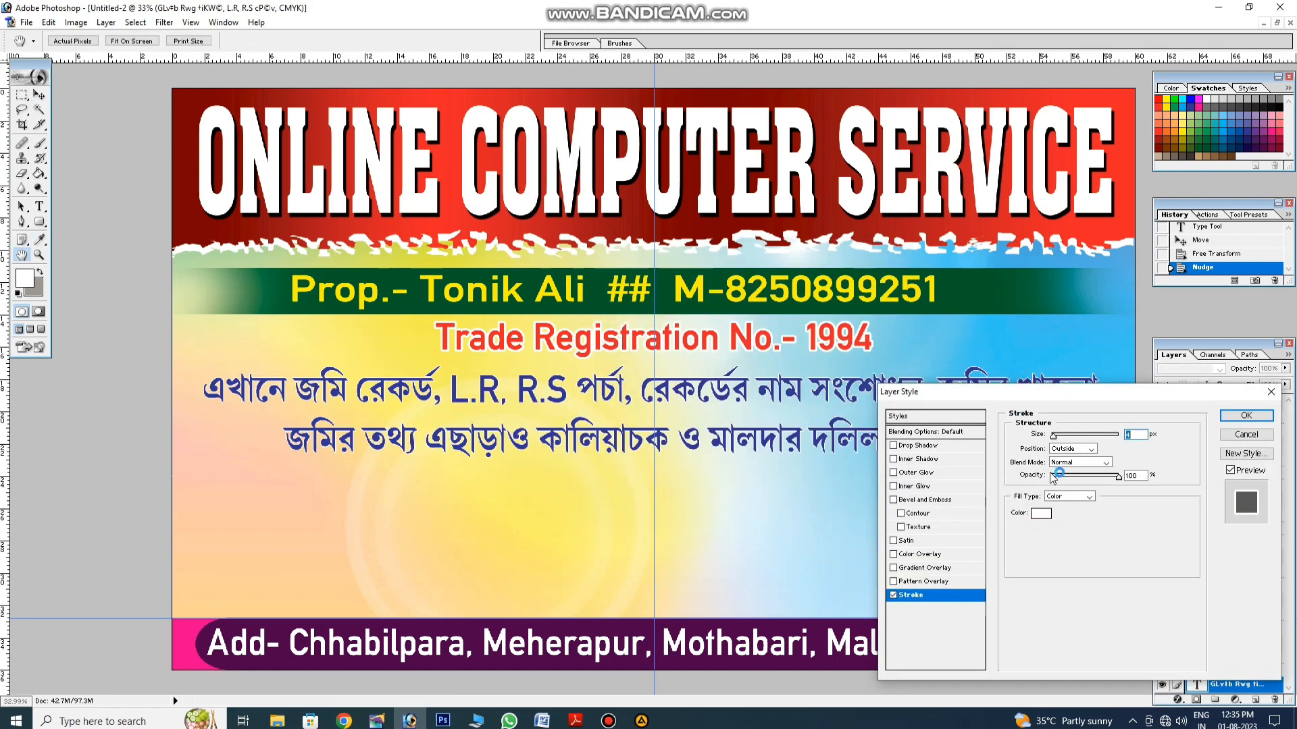
key(Up)
key(Up)
key(F1)
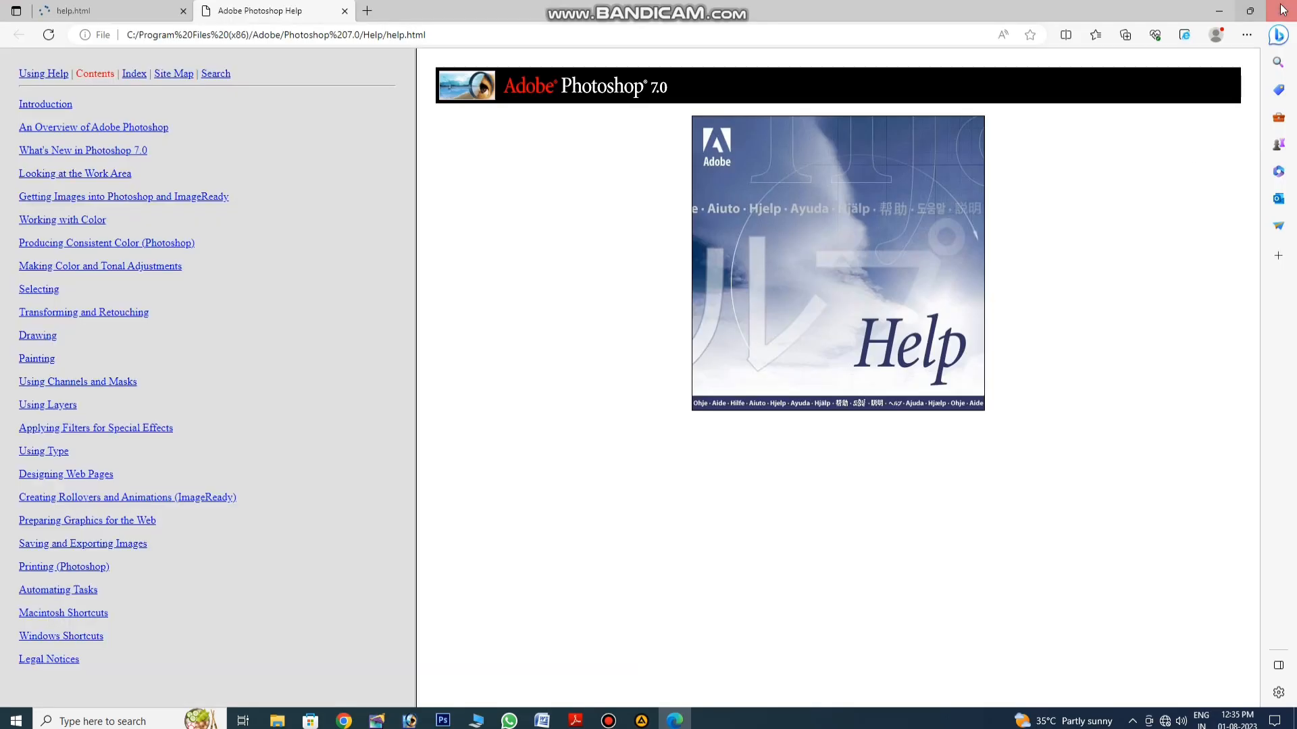
click(1282, 9)
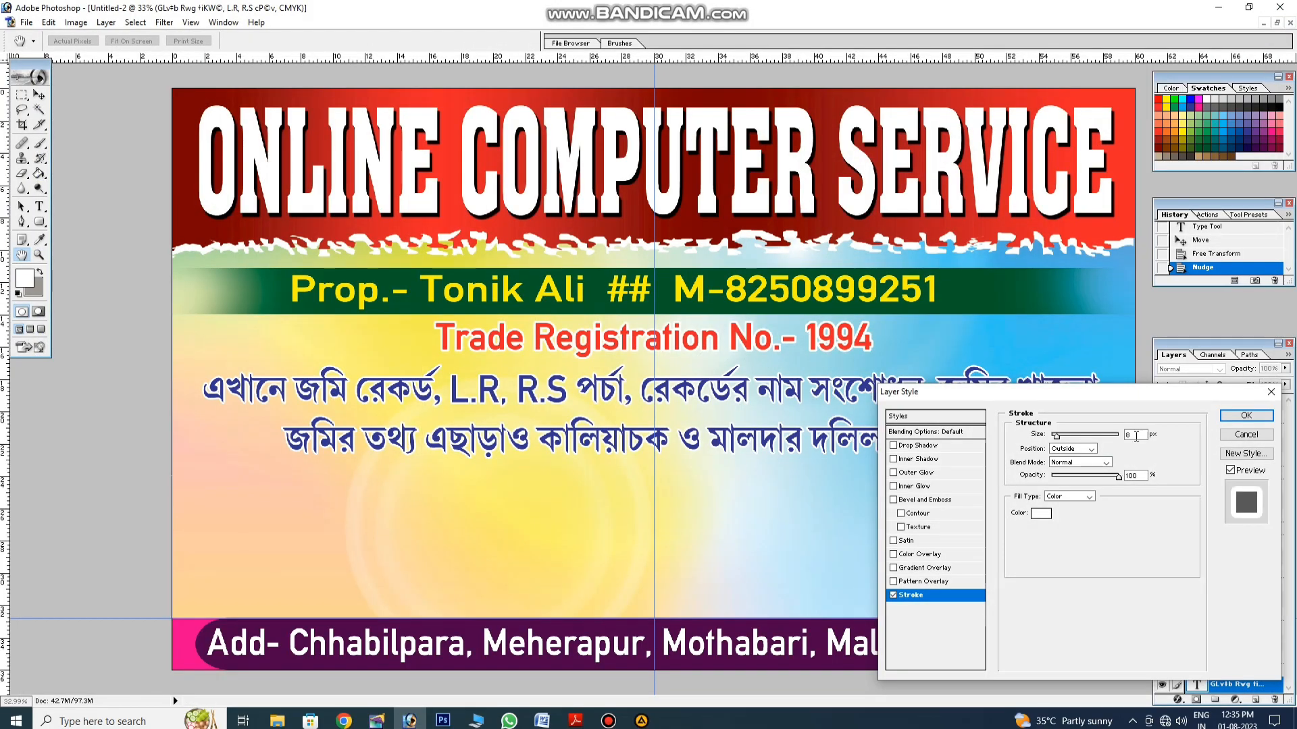
double_click(1136, 435)
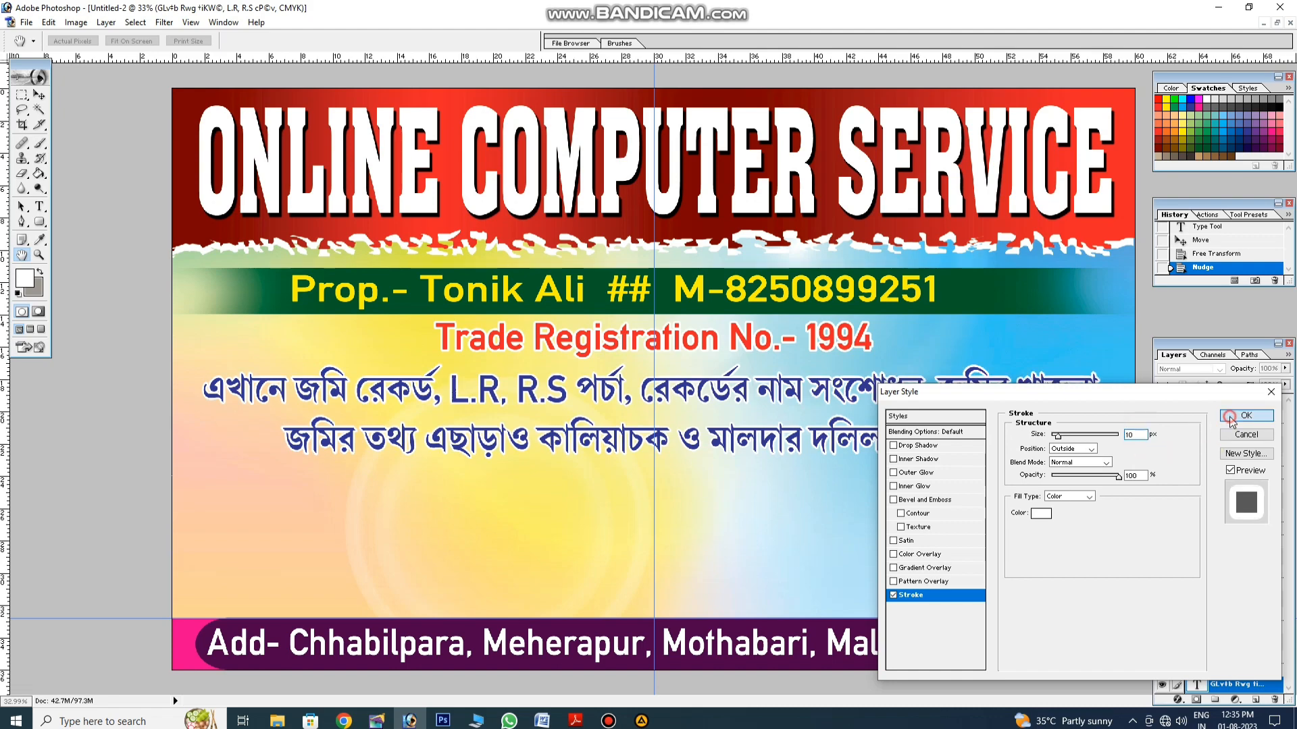
click(1246, 415)
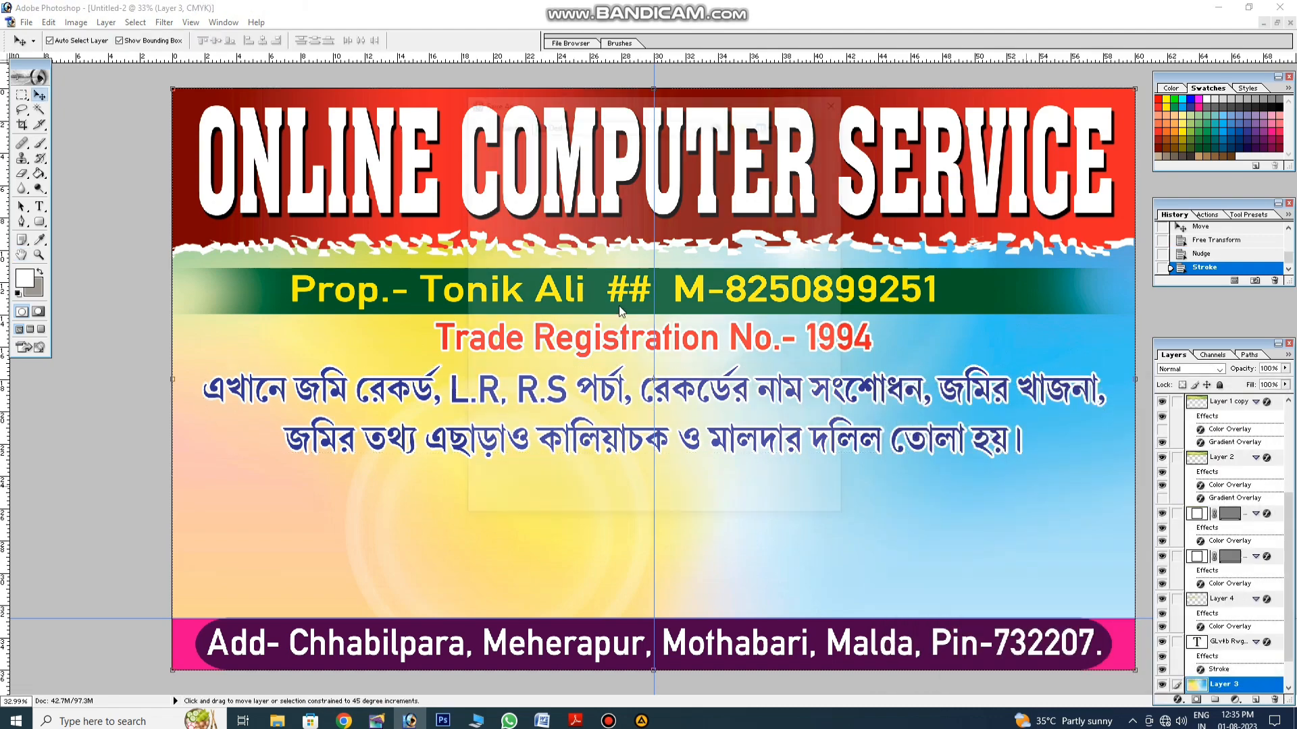
Step: Save the banner to the Desktop as Untitled-2.psd
key(ctrl+s)
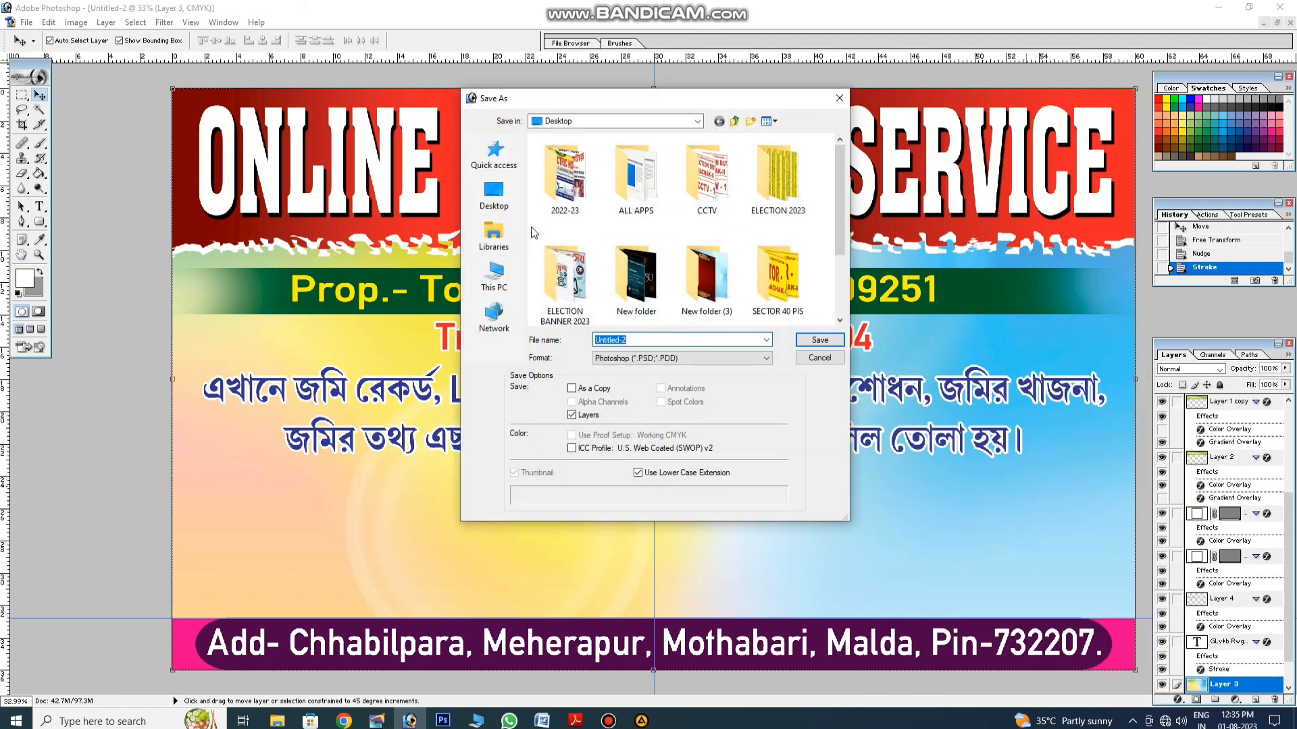
click(805, 339)
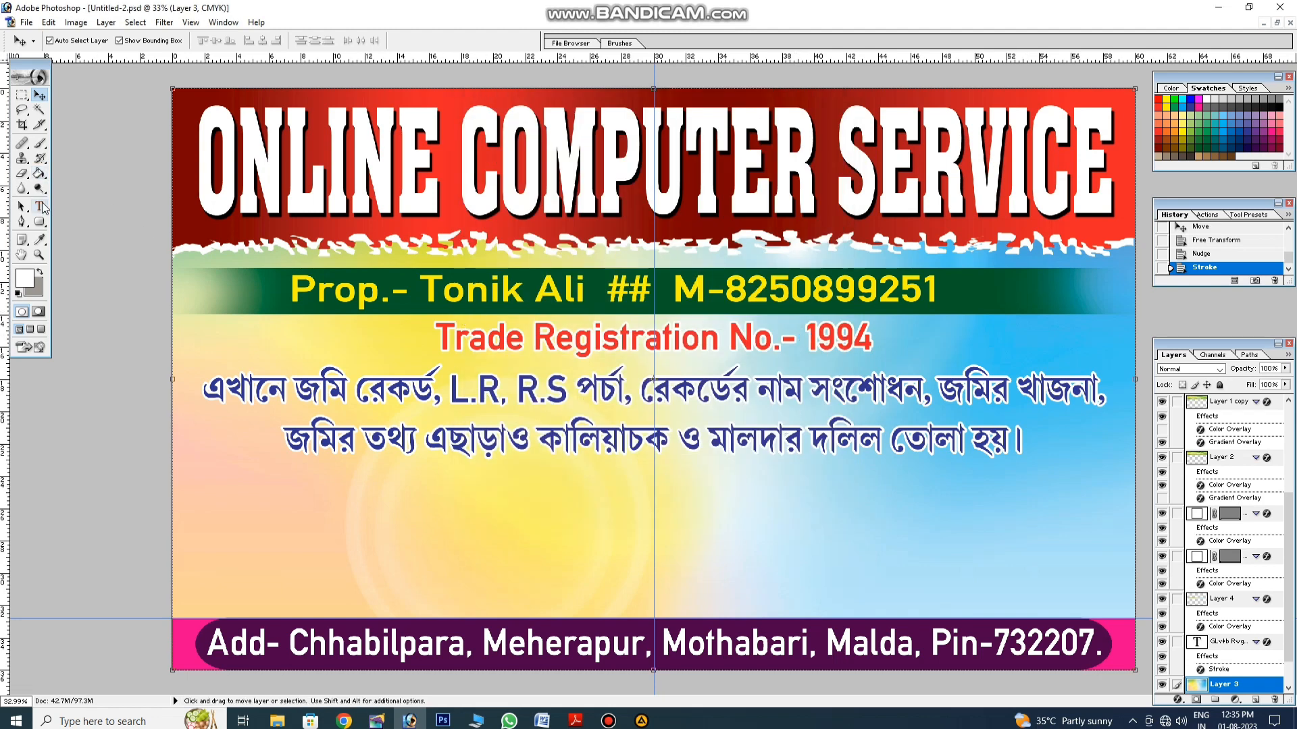
click(40, 209)
Step: Start a new blue text line below and type 'বিঃ দ্রঃ- রেশন কার্ড-প্যান কার্ড'
click(351, 495)
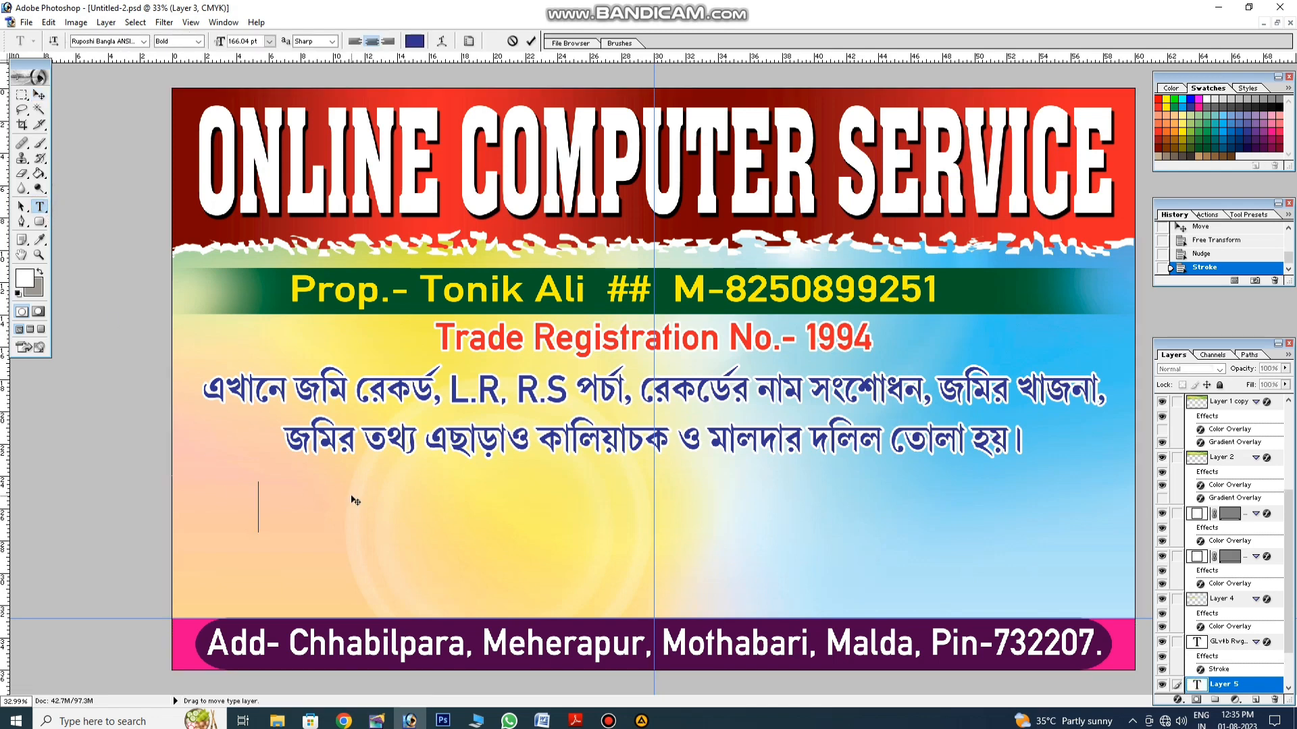
text(ফ)
key(BackSpace)
text(বিঃ দ)
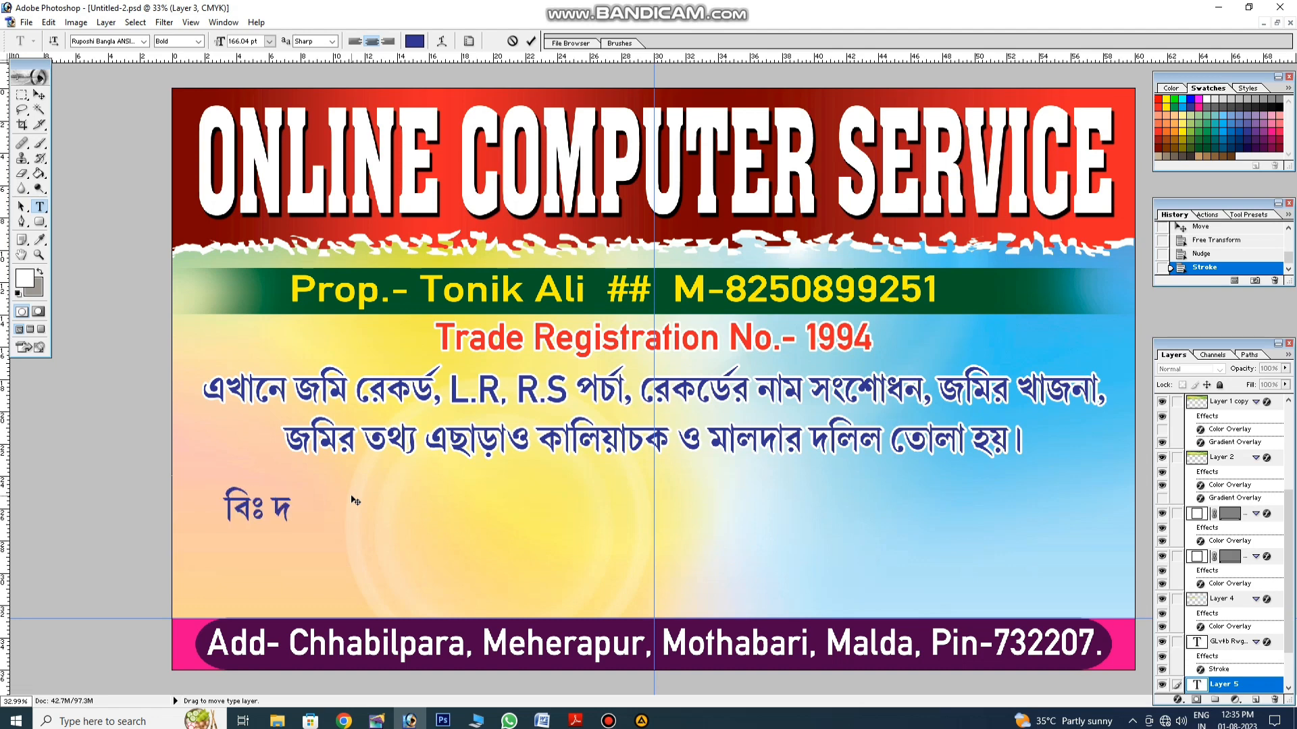
text(্রঃ-)
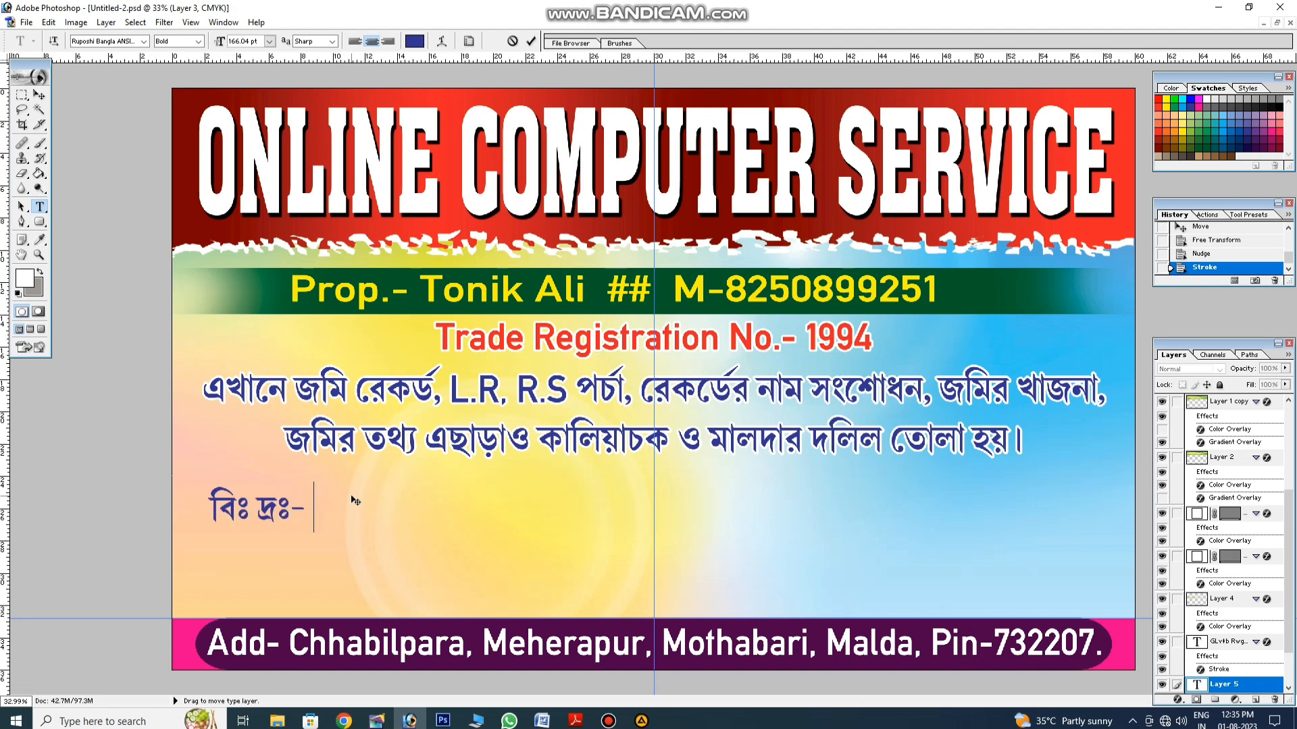
text( রেশণ)
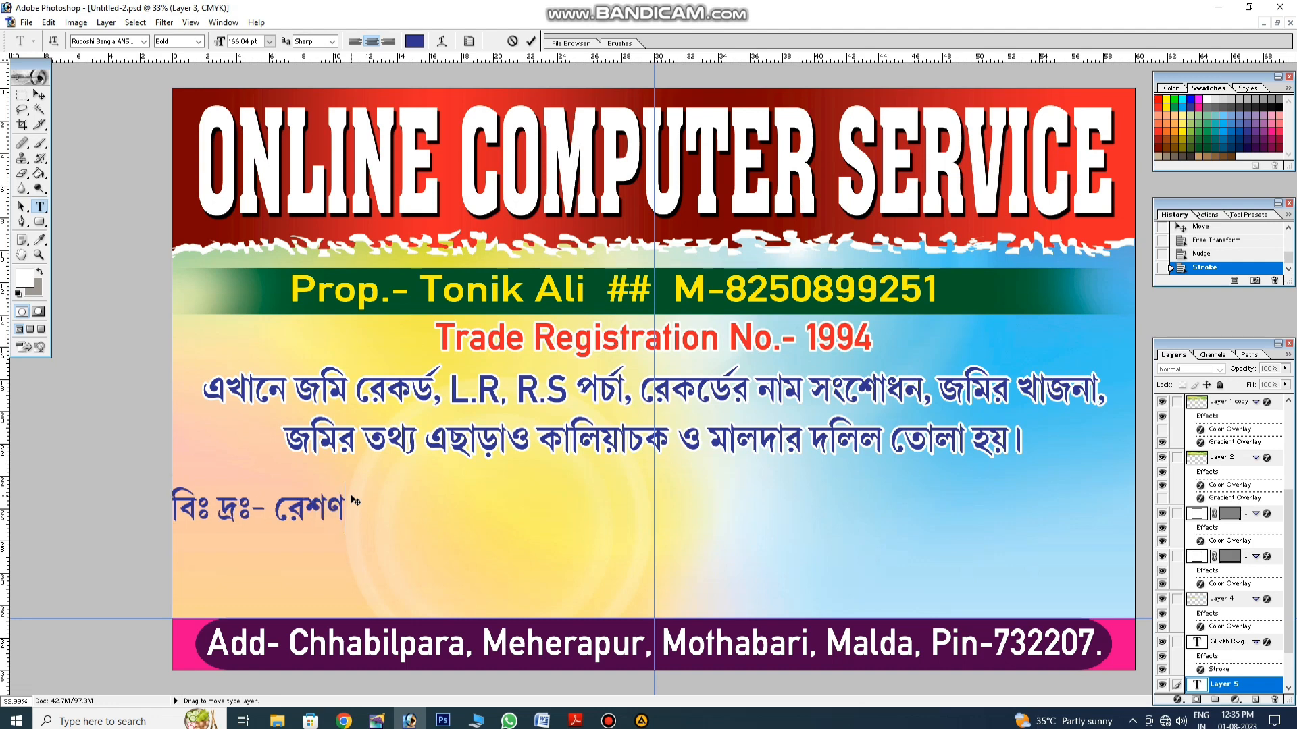
key(BackSpace)
text(ন কার্ড)
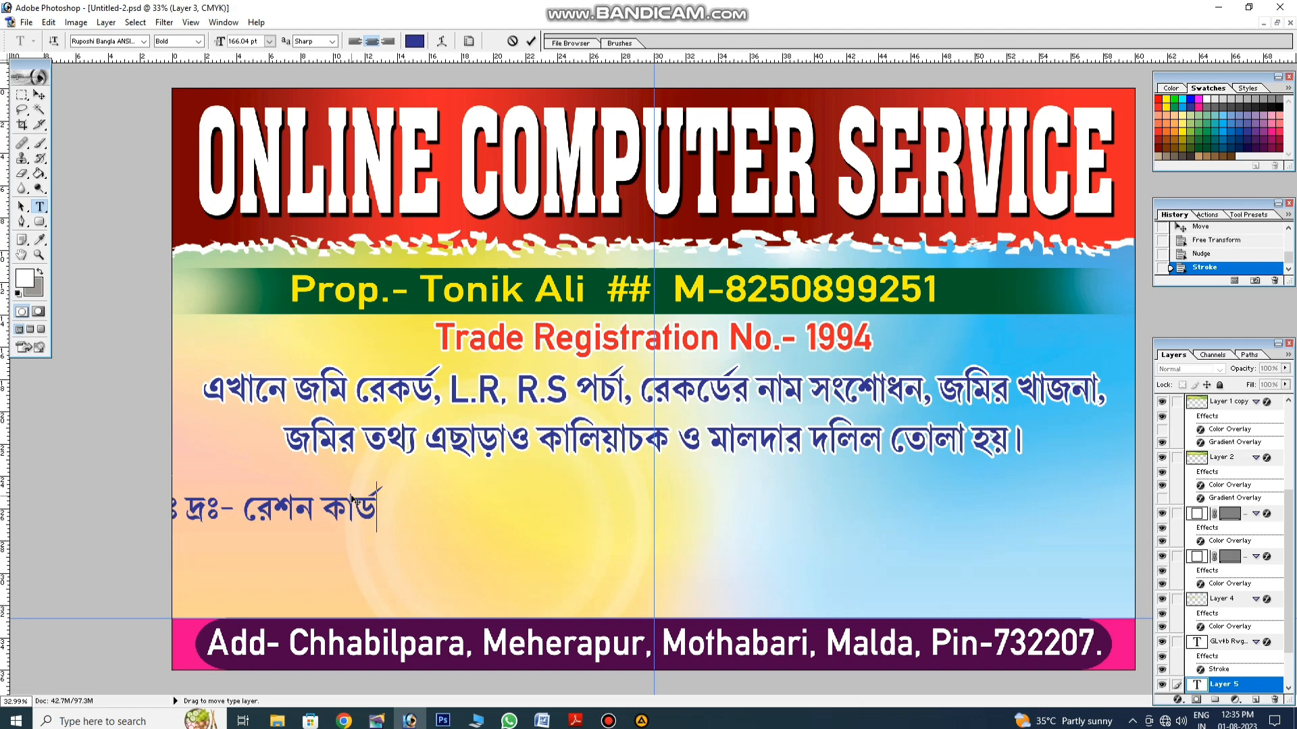
text(-)
text(প্যান ক)
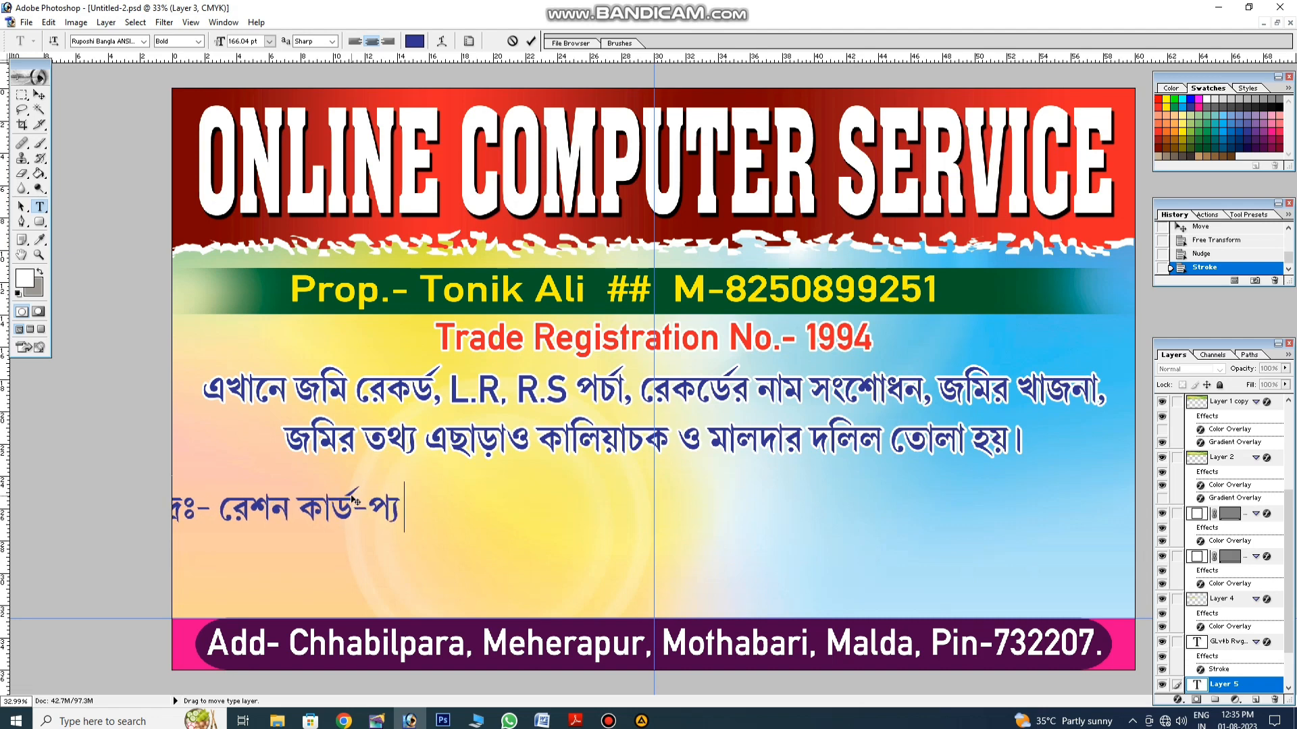
text(ার্ড)
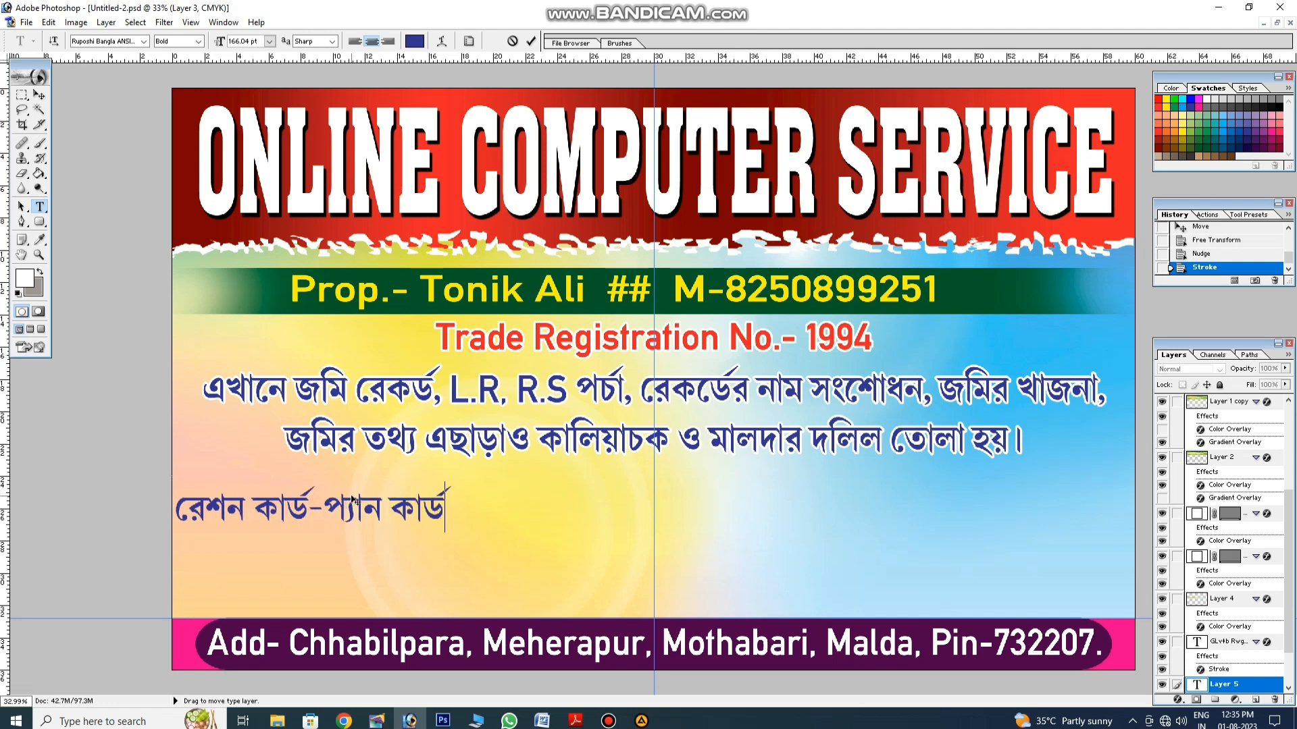
text(-)
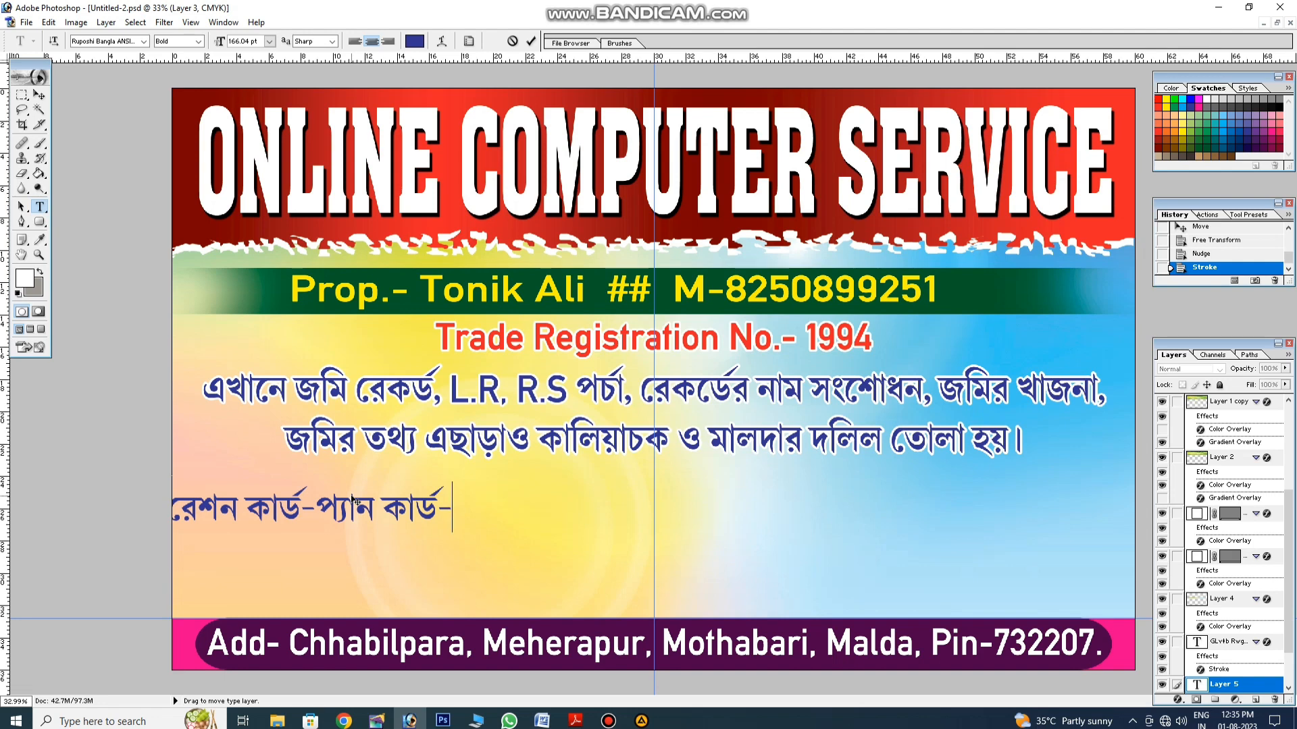
key(BackSpace)
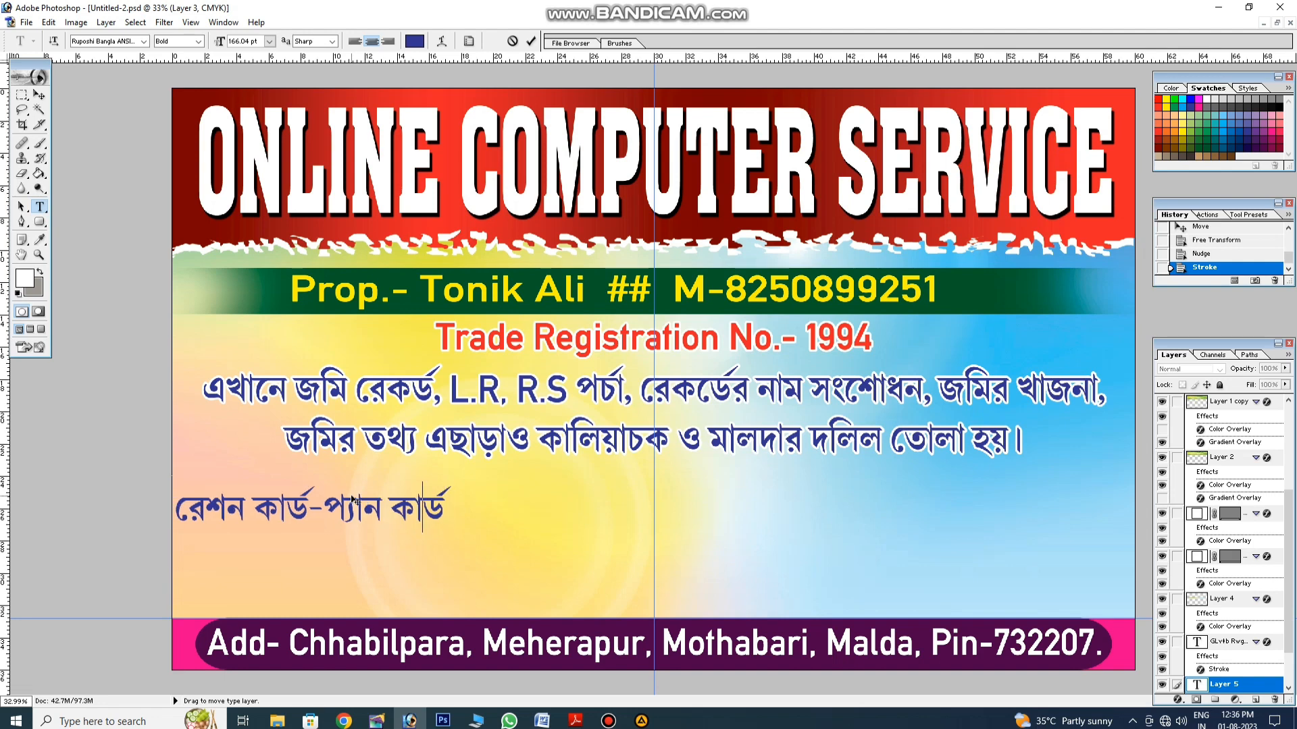
Step: Replace the hyphen between the card names with a comma, finish the note, and break the line before এছাড়াও
key(Left)
key(Left)
key(Left)
key(Left)
key(Left)
key(BackSpace)
text(,)
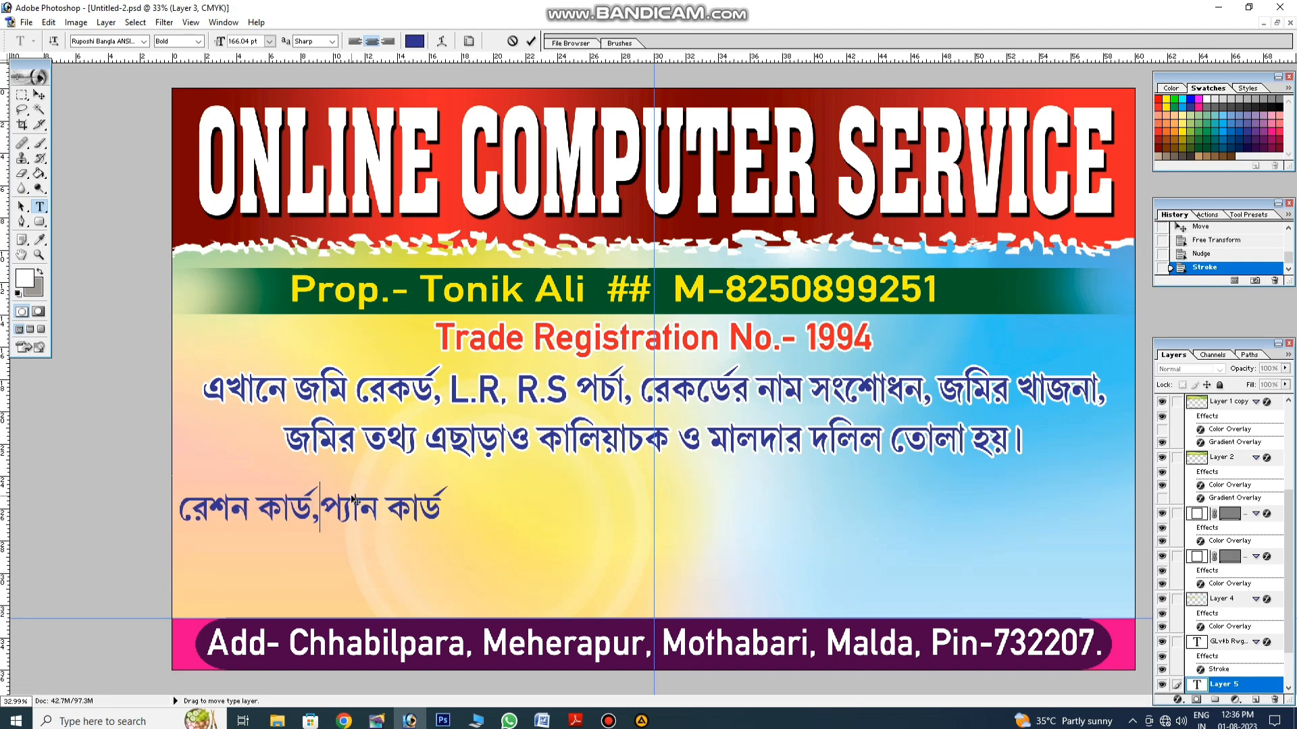
key(Right)
key(Right)
key(Right)
key(Right)
key(Right)
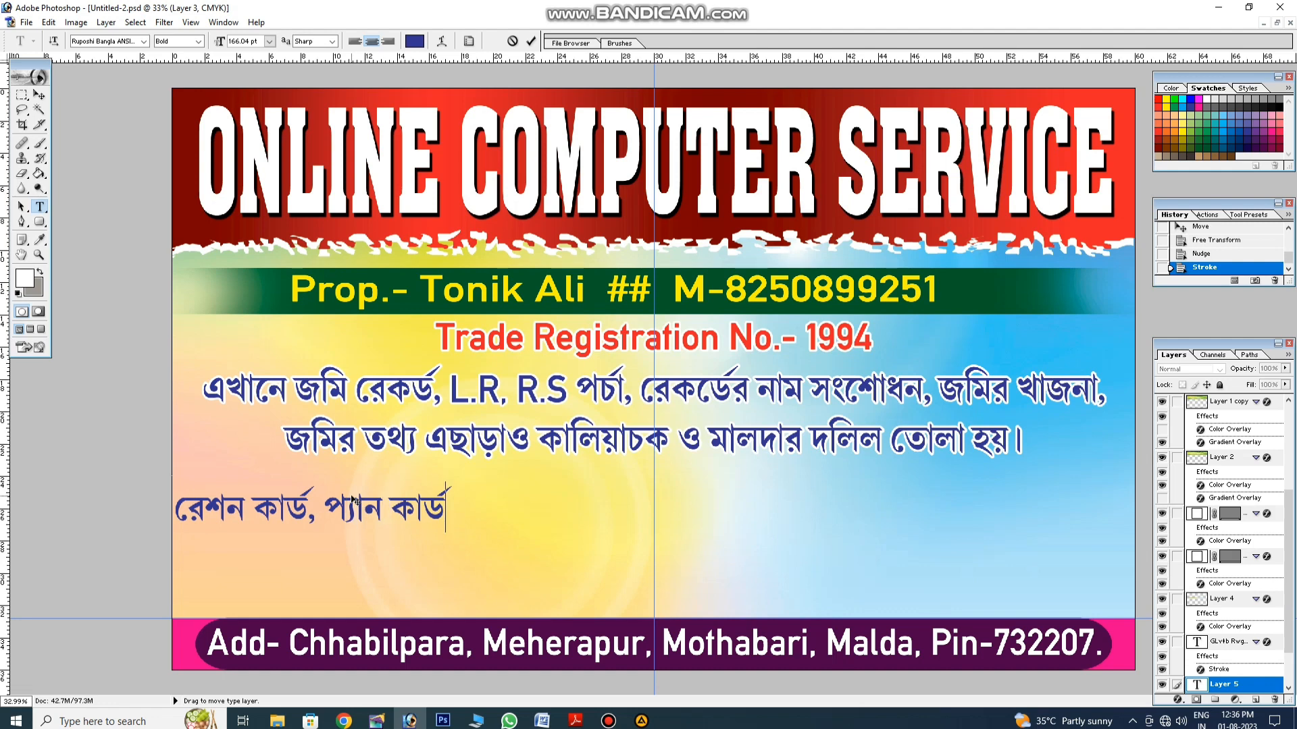
text(,)
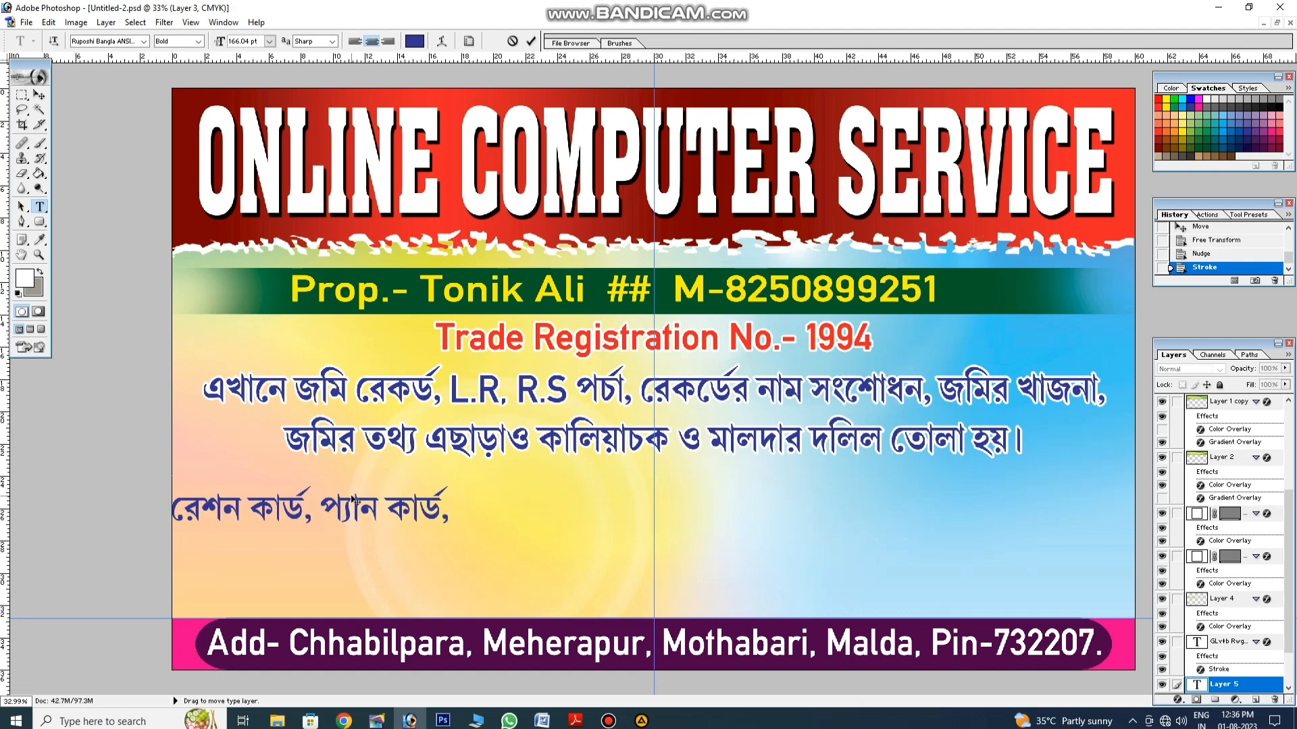
key(BackSpace)
key(BackSpace)
text(ও)
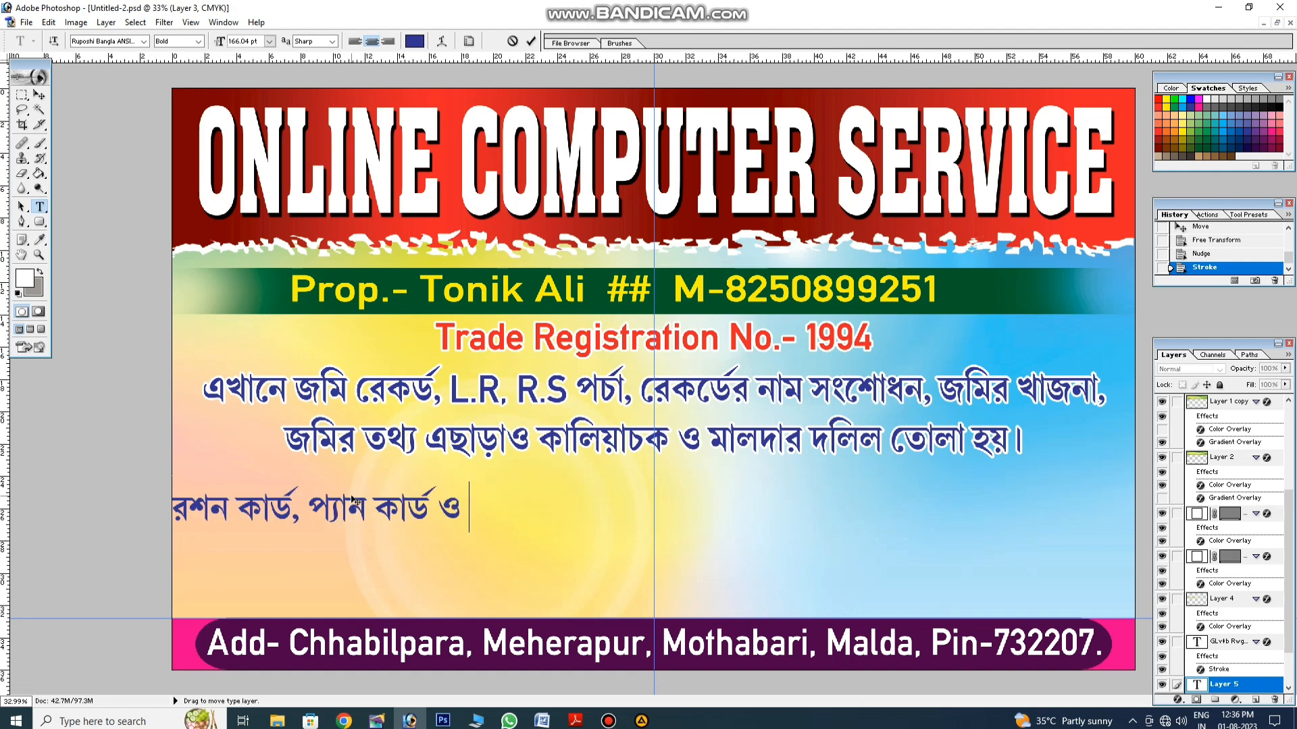
text( ভোটা)
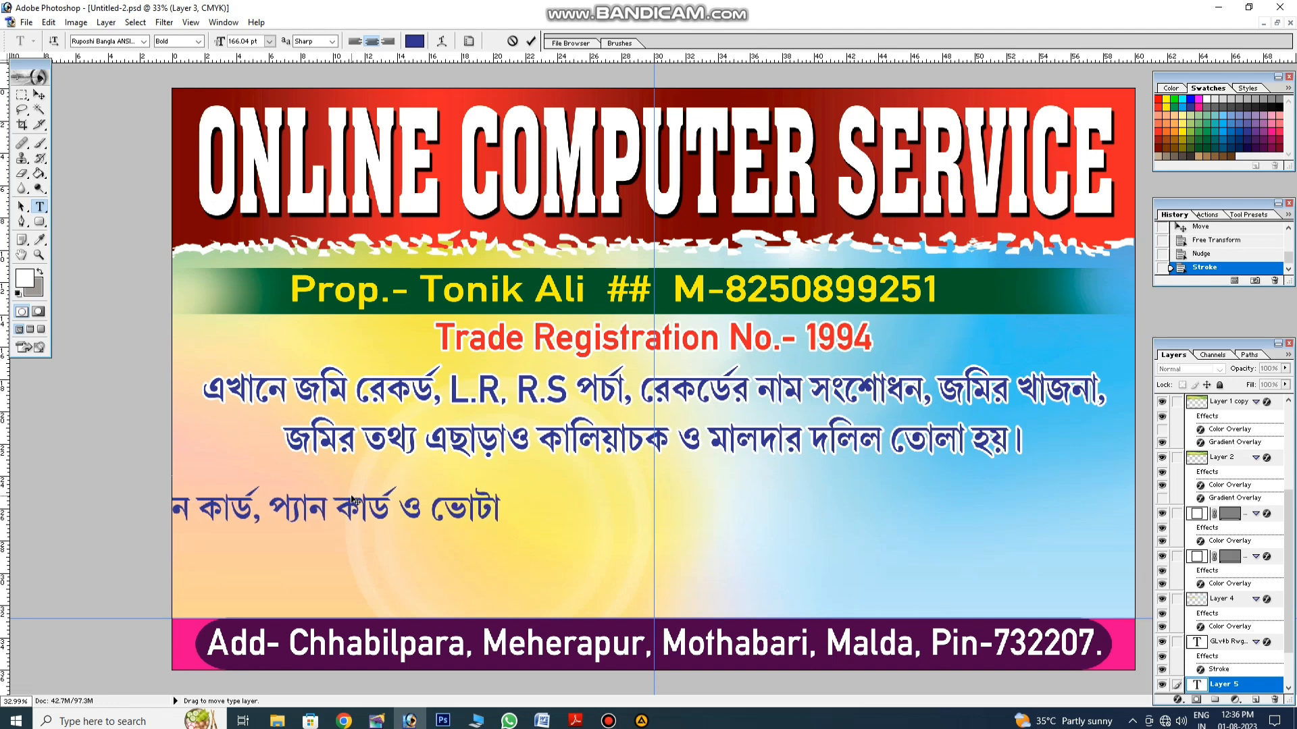
text(র কার্ডের)
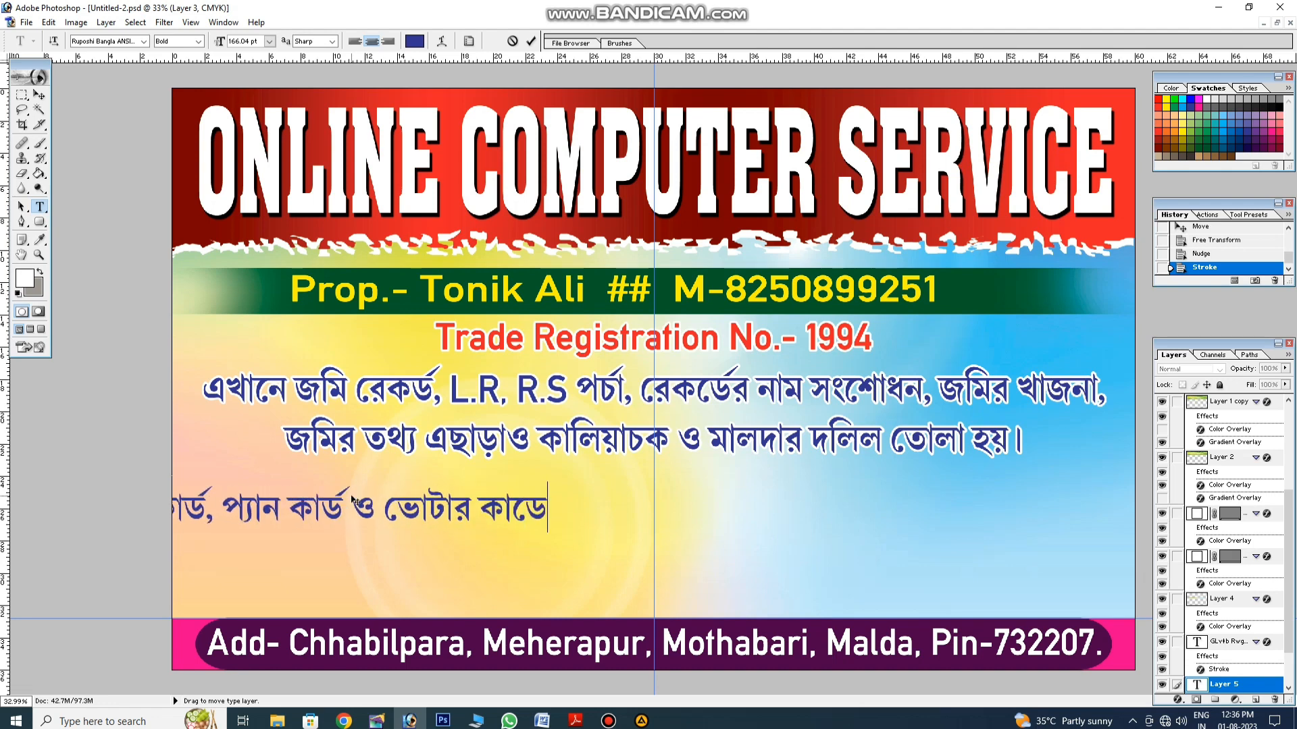
text( সঙে)
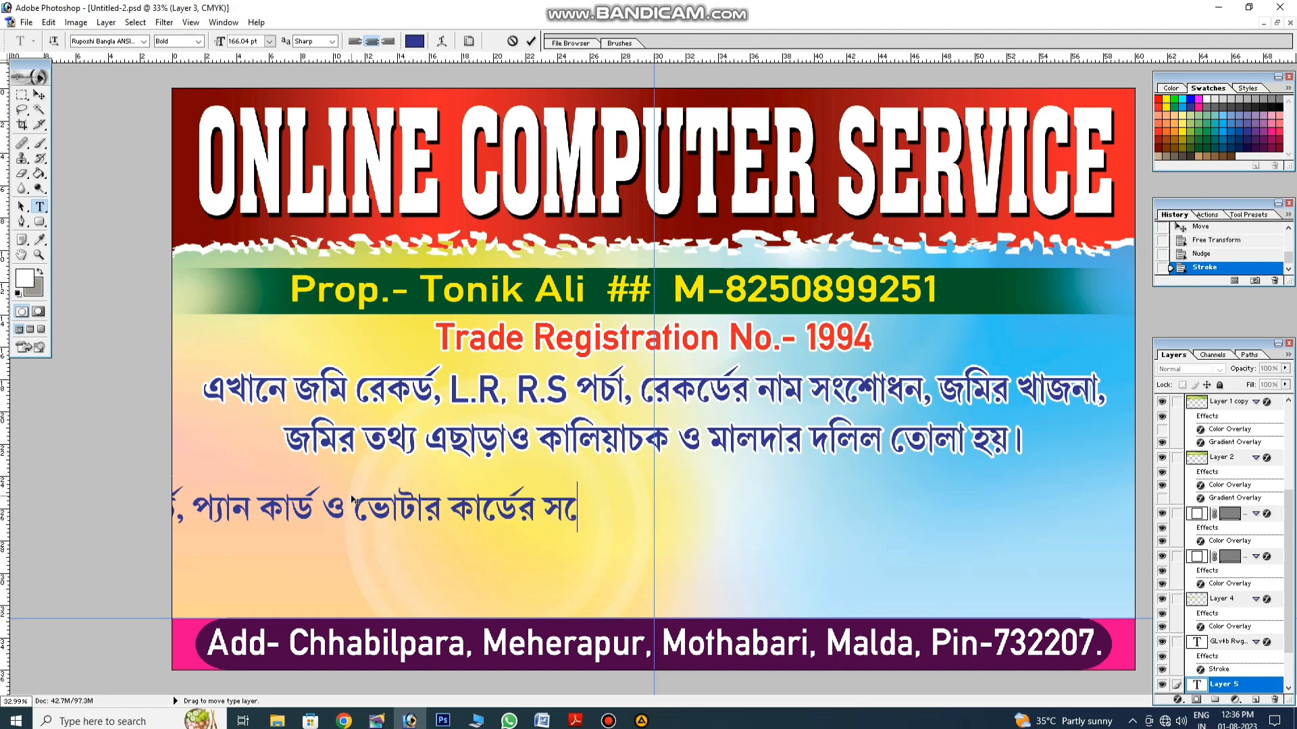
text(্গ)
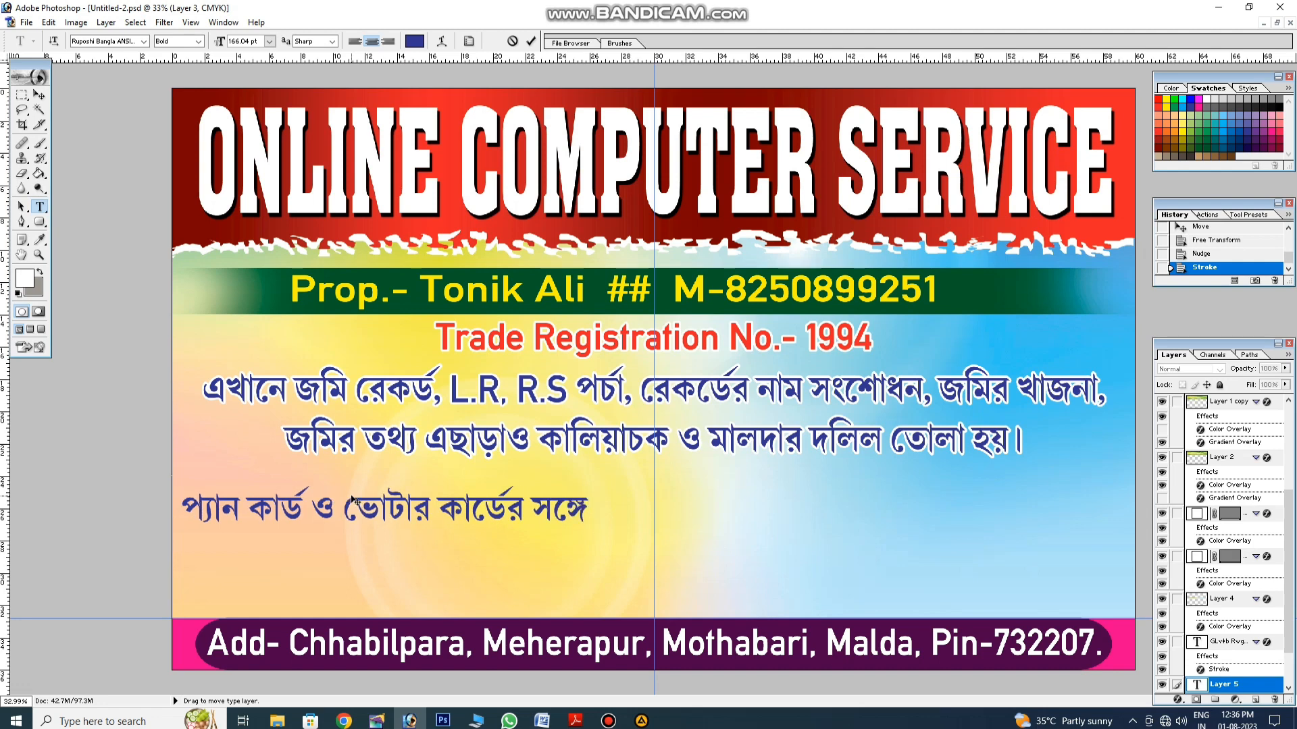
text( আধা)
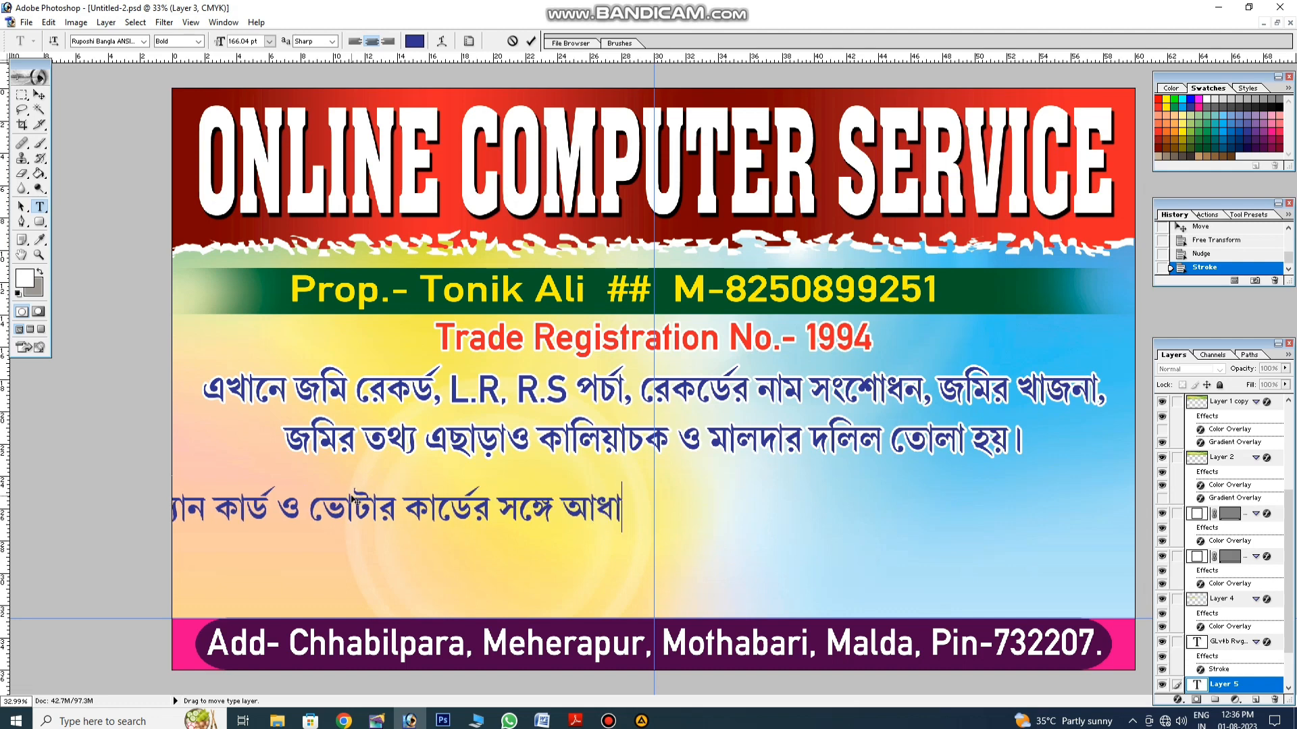
text(র কার্ড লি)
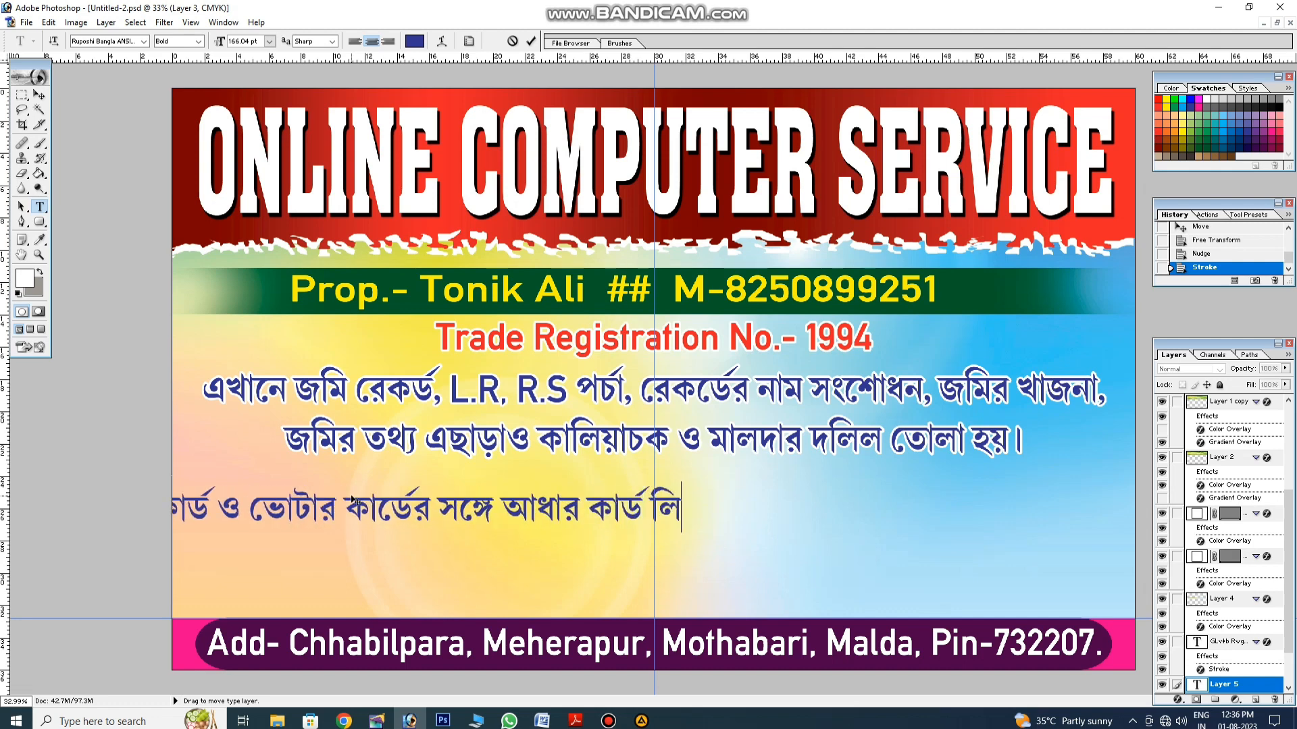
text(ঙ্ক, )
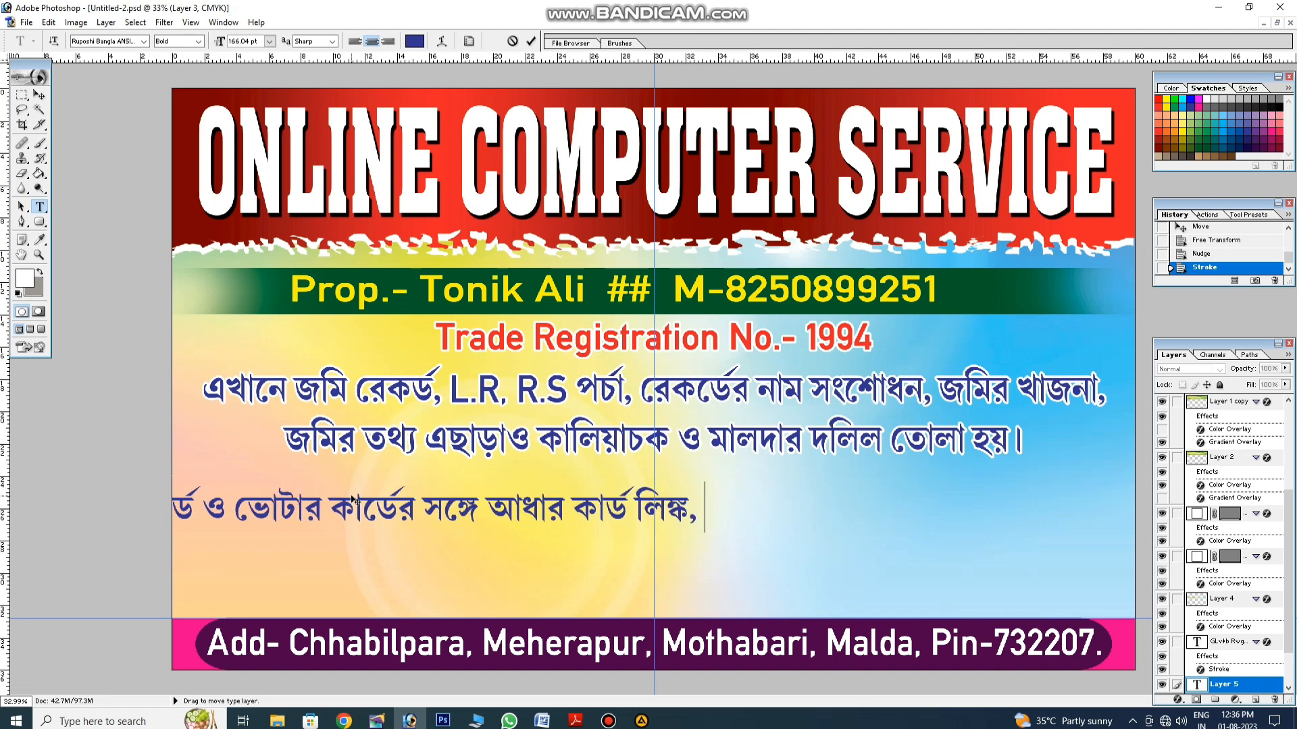
text(ইলেক)
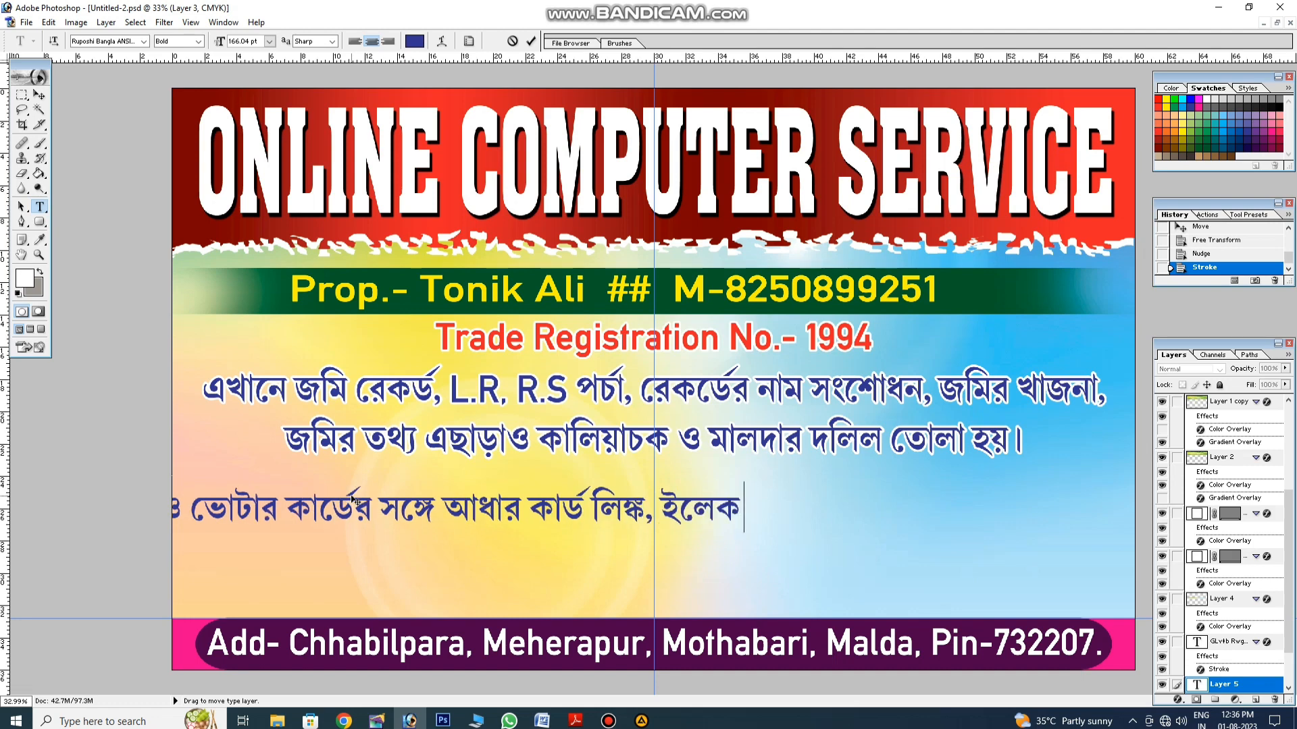
text(ট্রিক বিল )
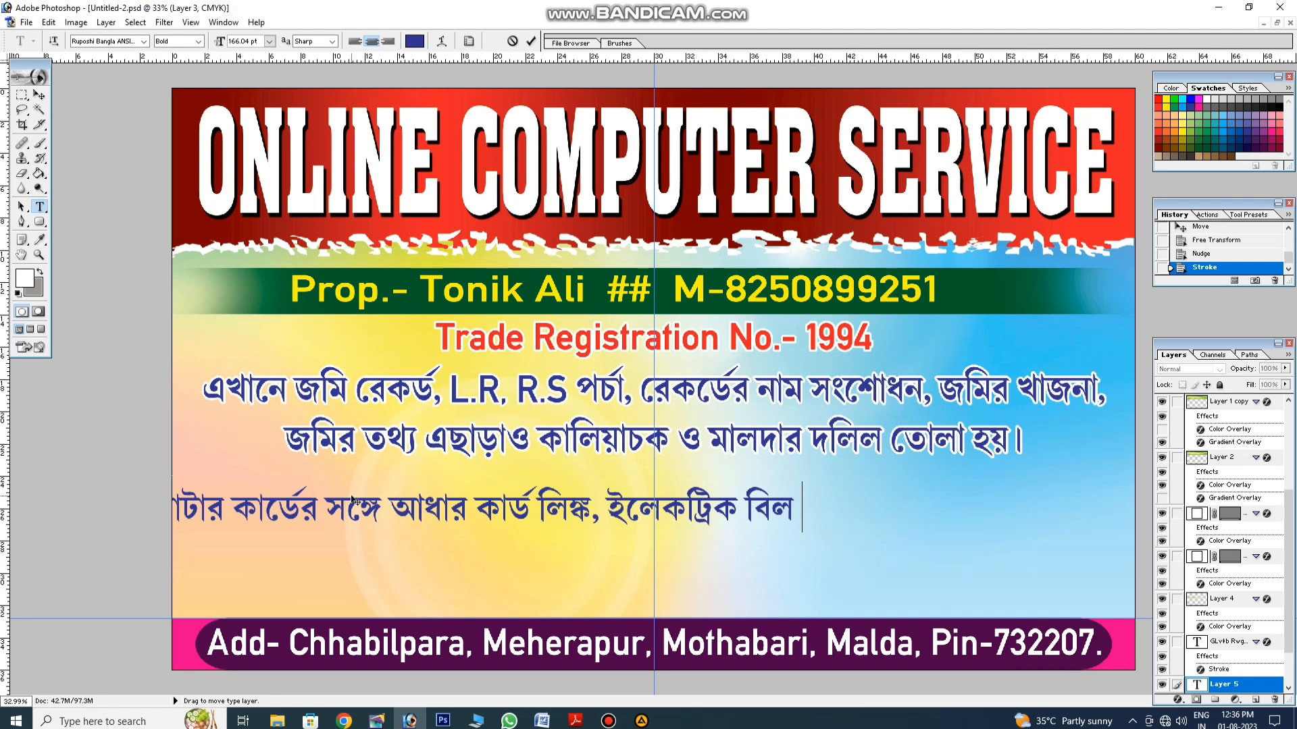
text(জমা এছাড়াও)
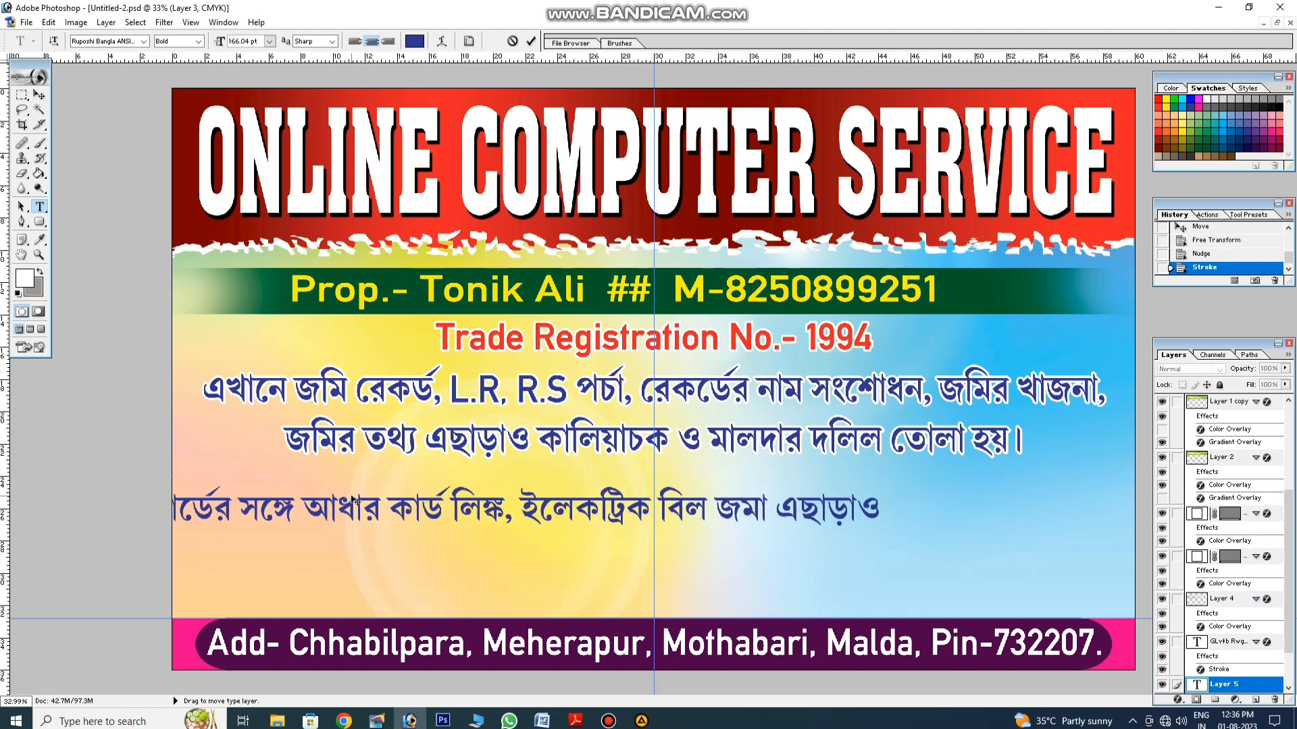
text( আধার কা)
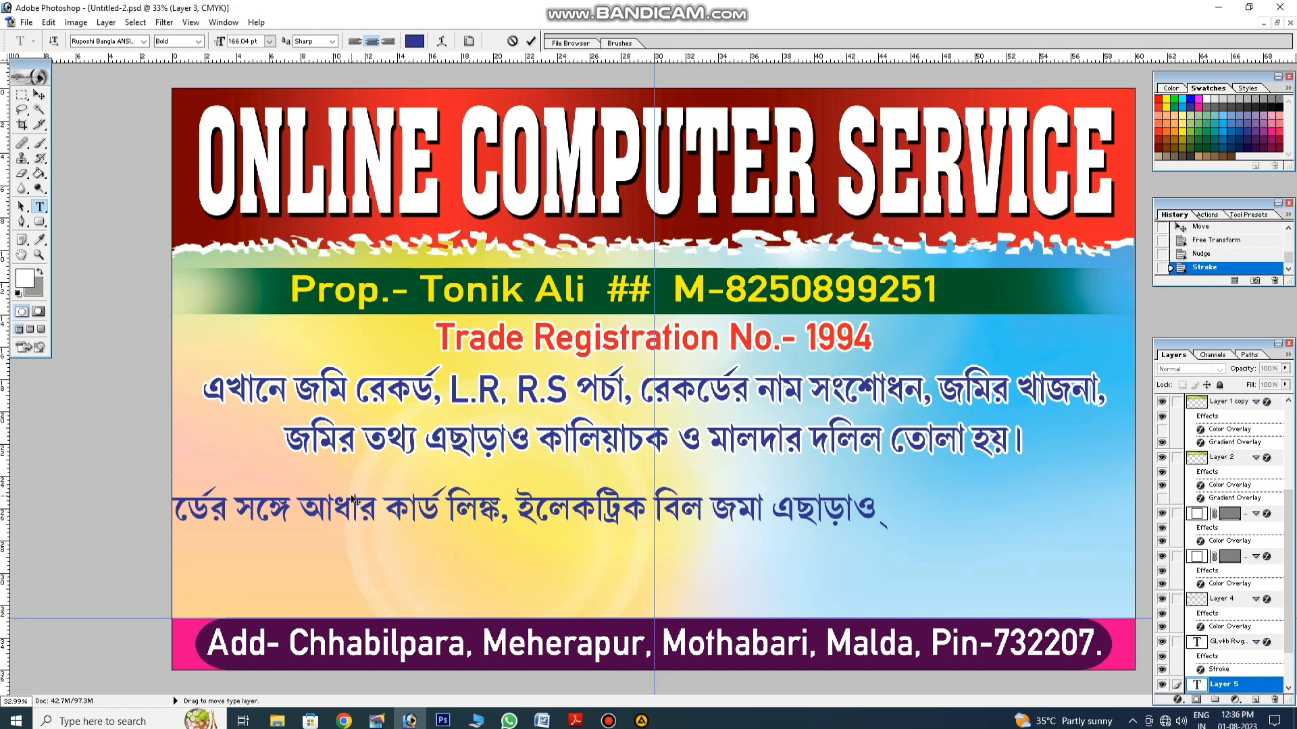
text(র্ডের )
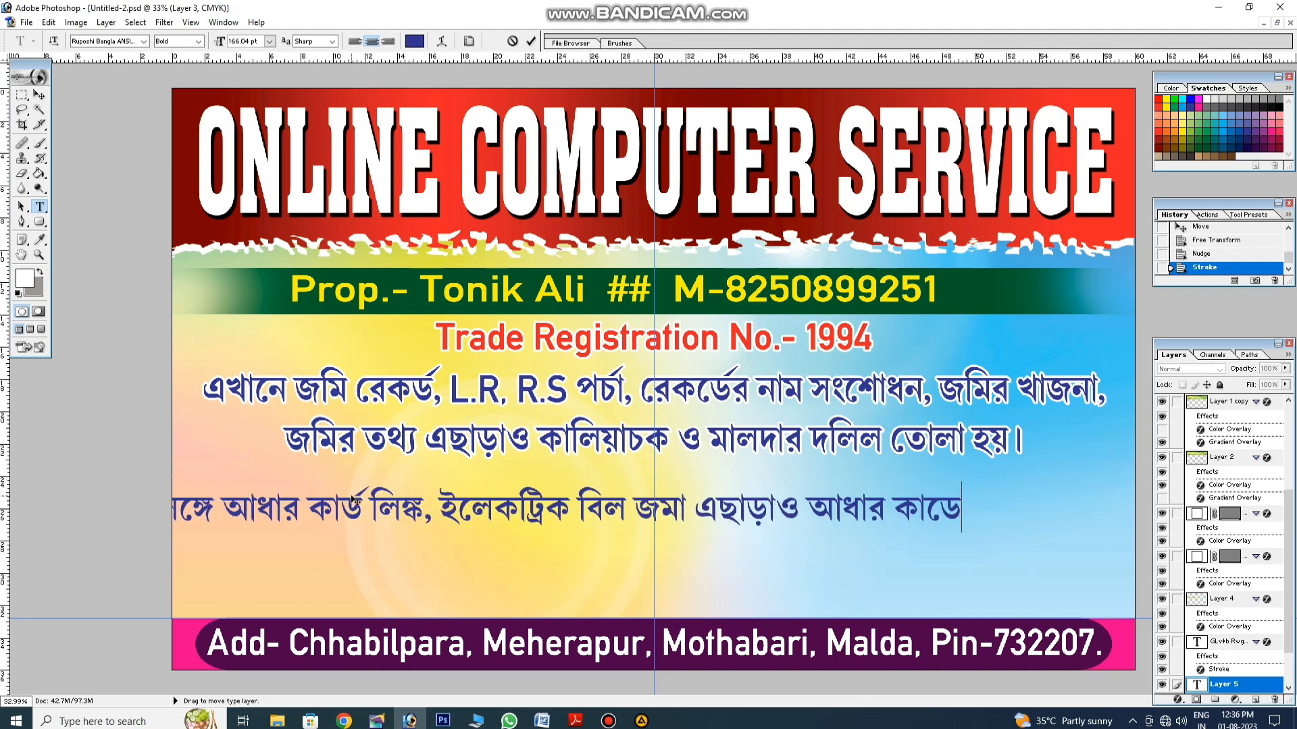
text(মাধ্যমে স )
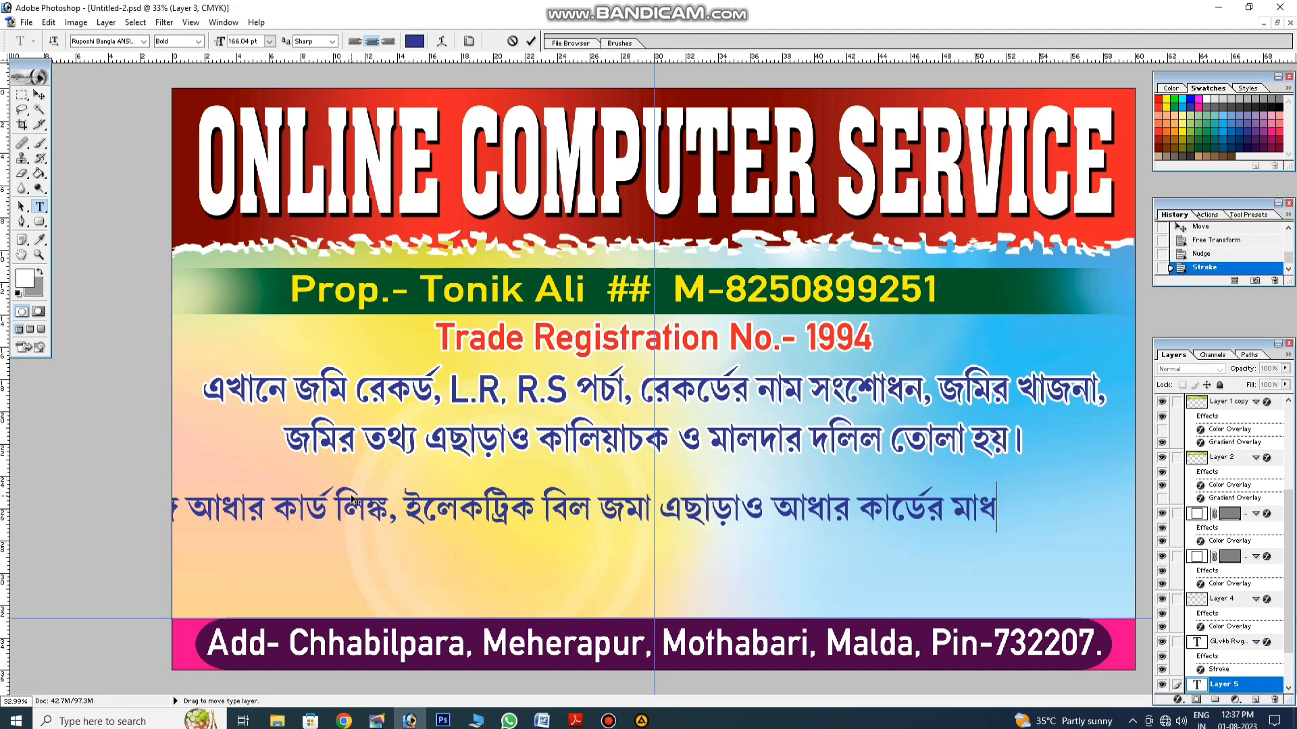
text(মস্ত)
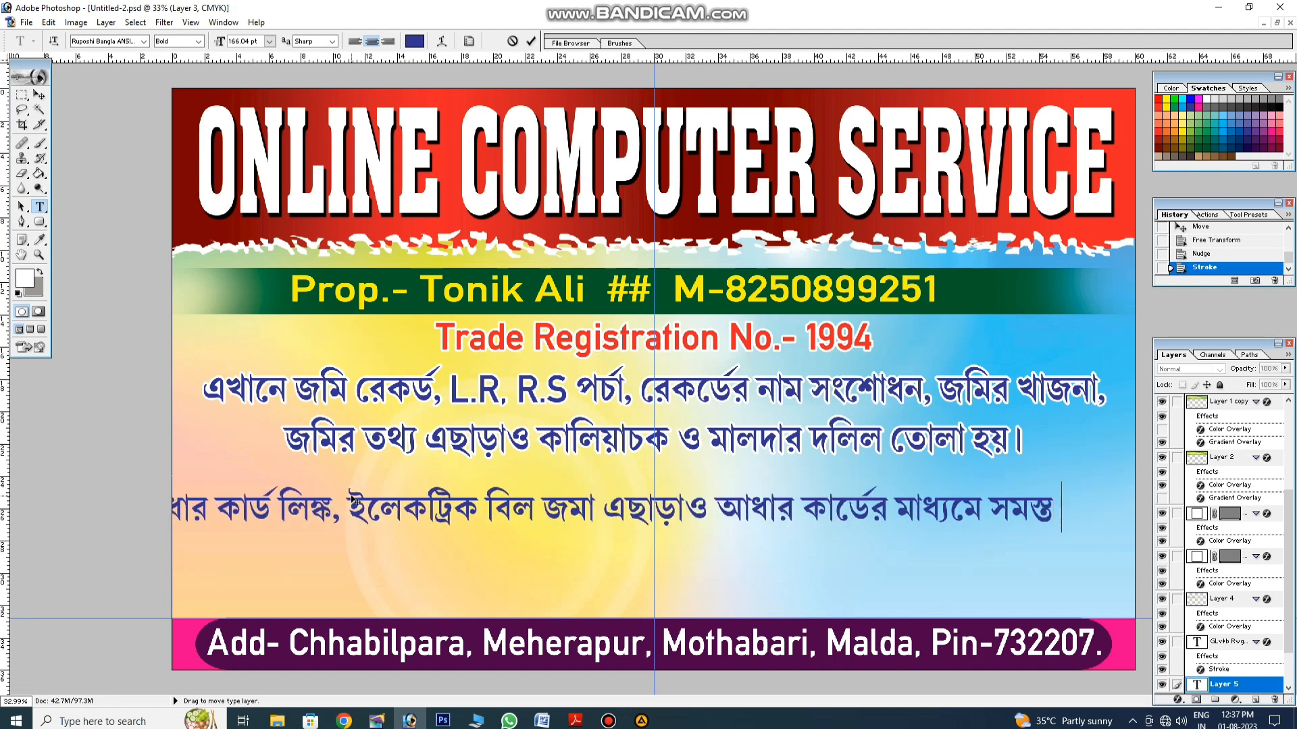
text( ব্যা)
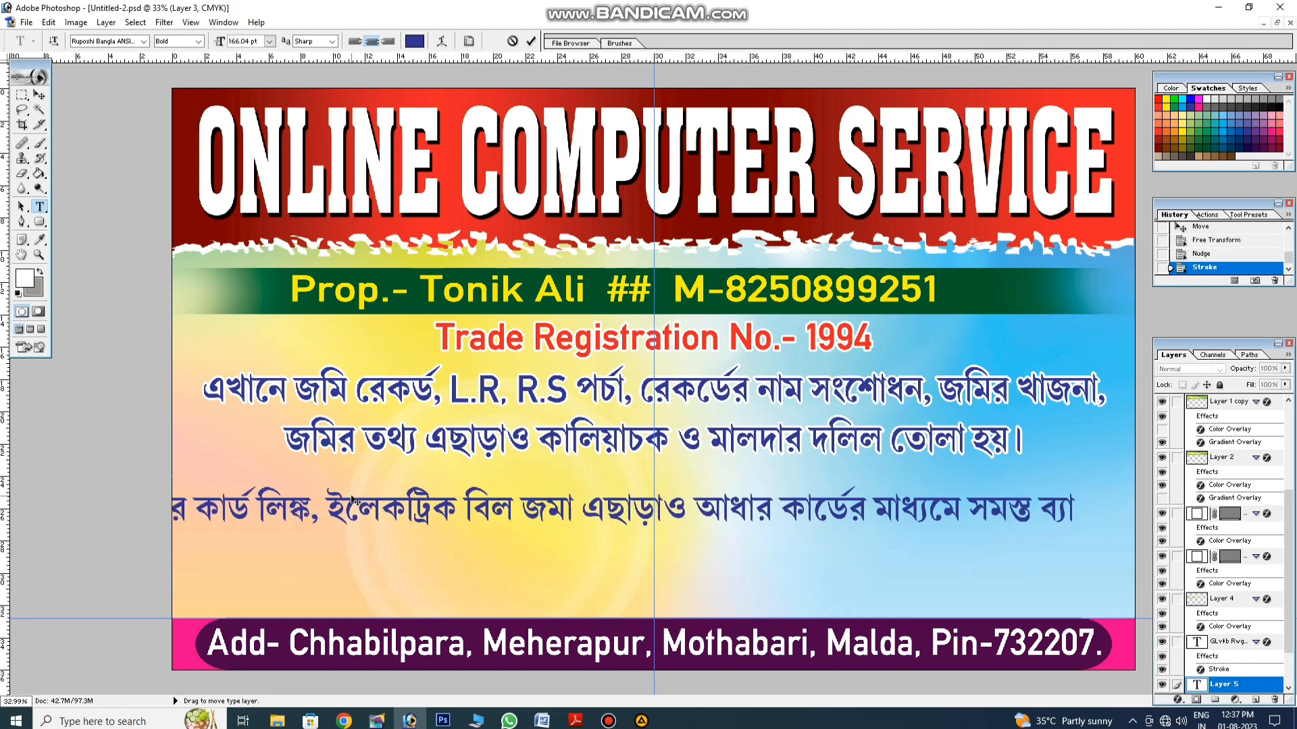
text(ঙ্কের ট)
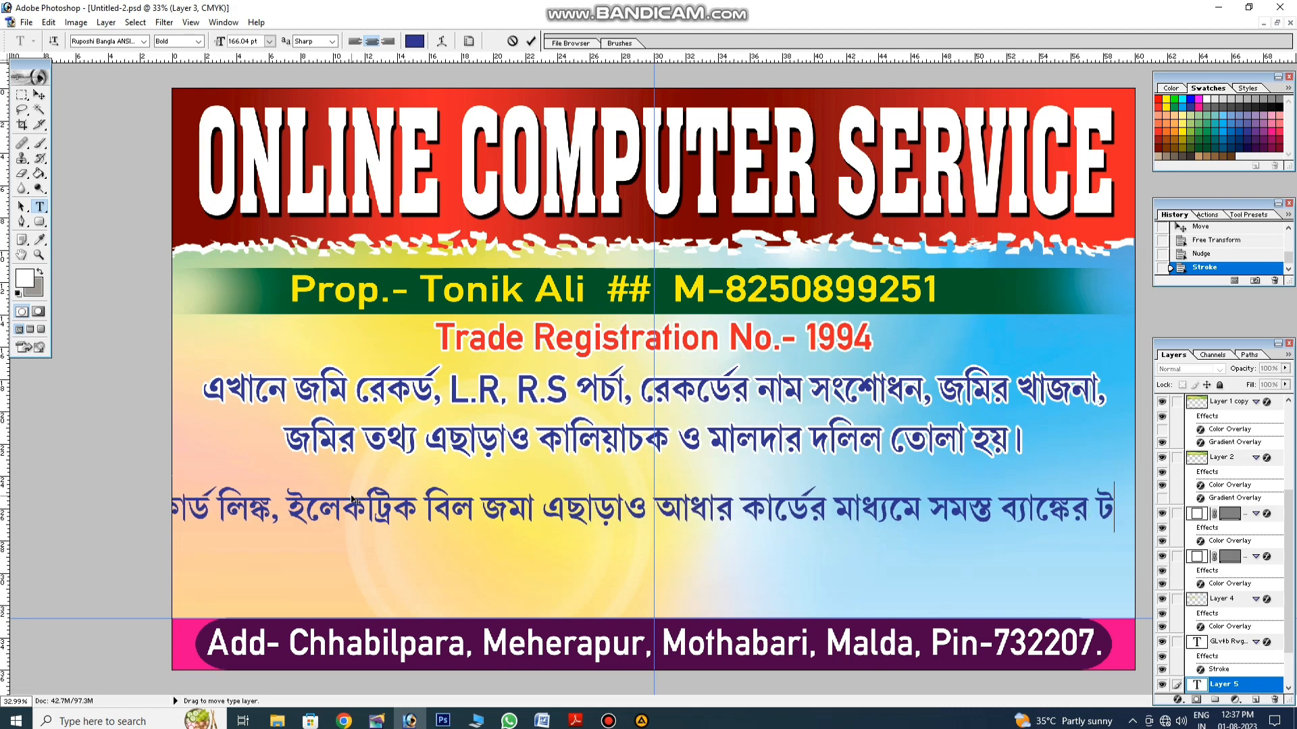
text(াকা)
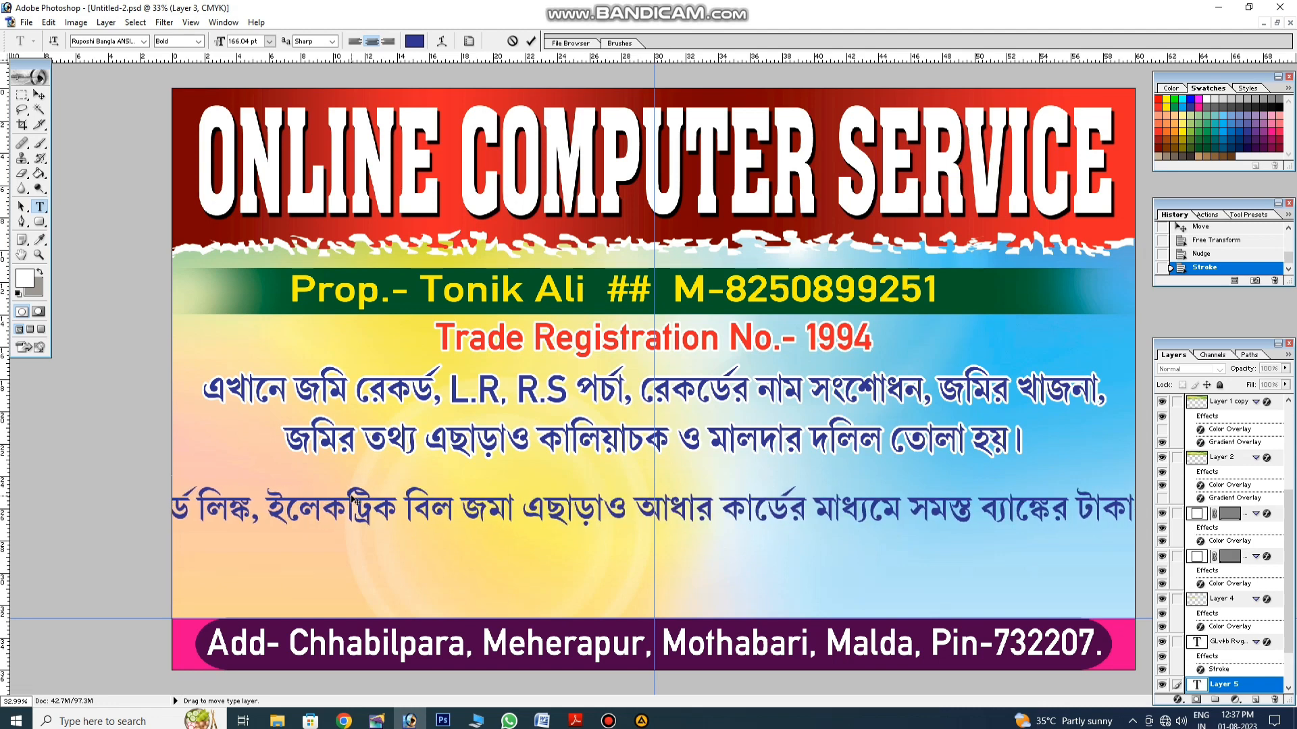
text( তোল)
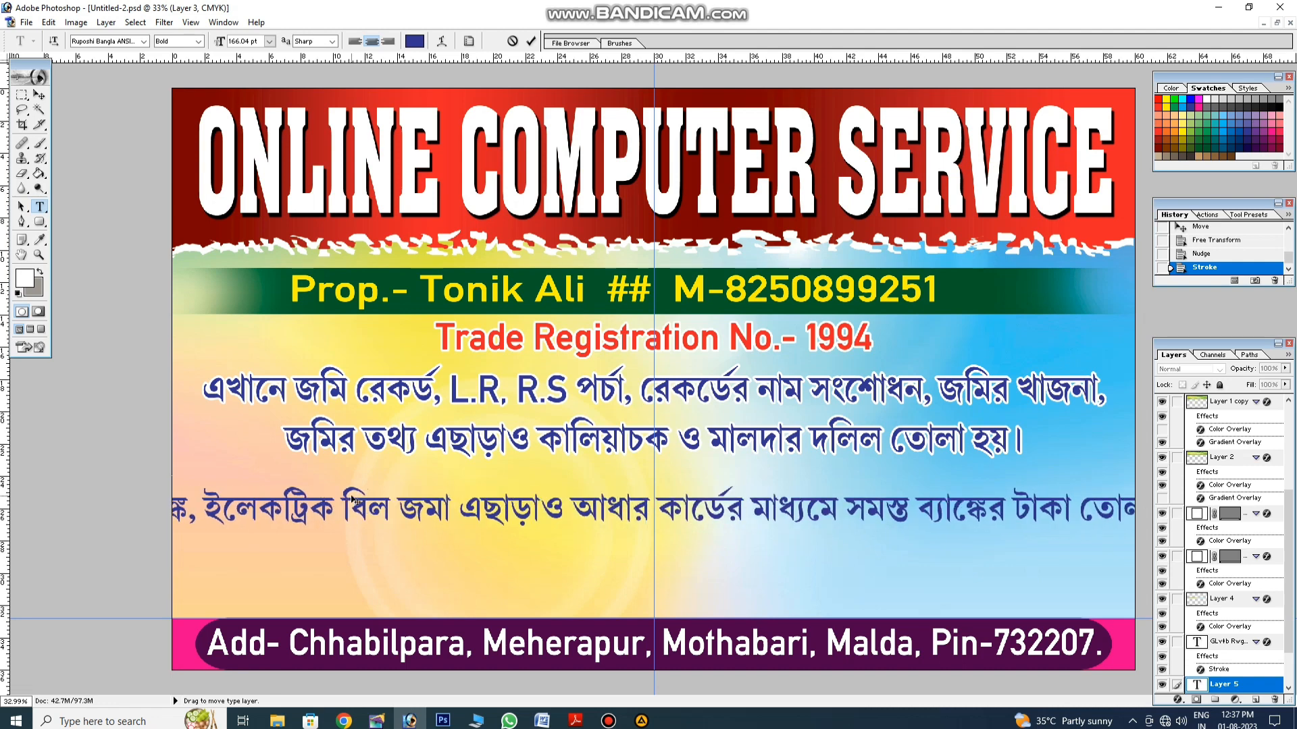
text(া)
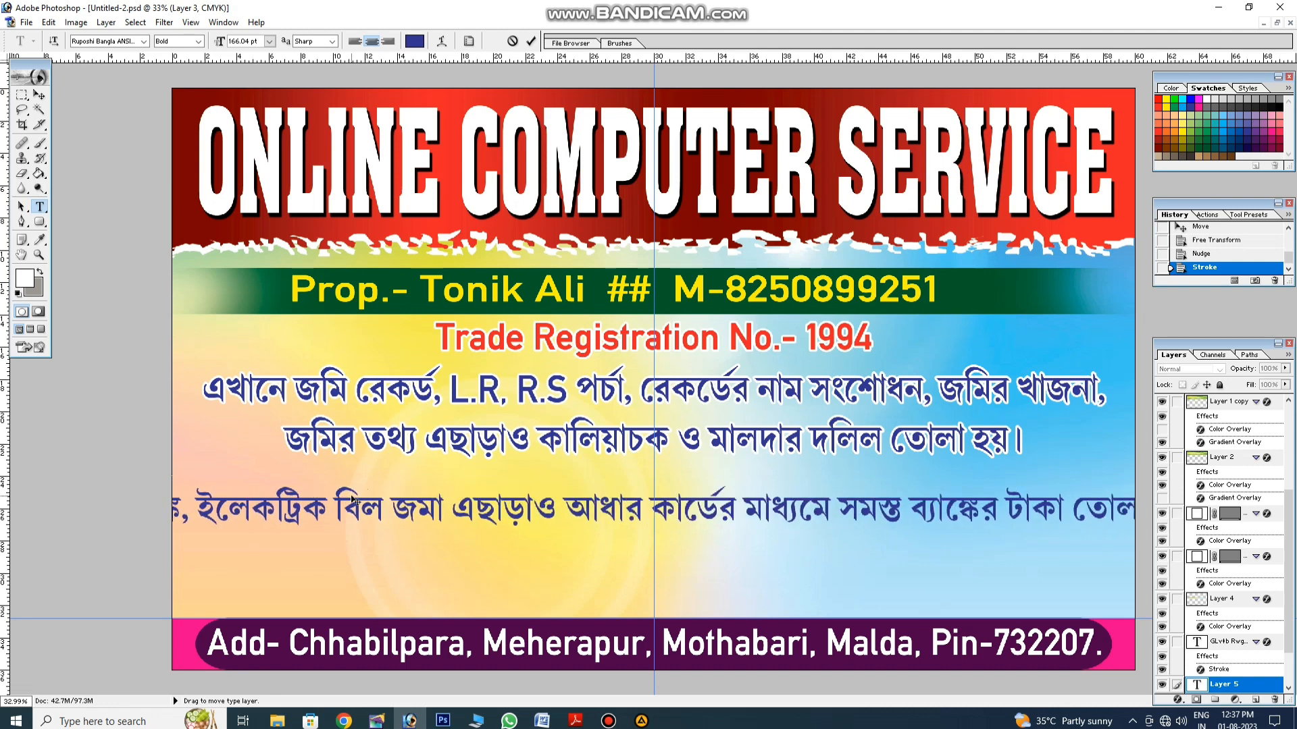
click(451, 508)
key(Return)
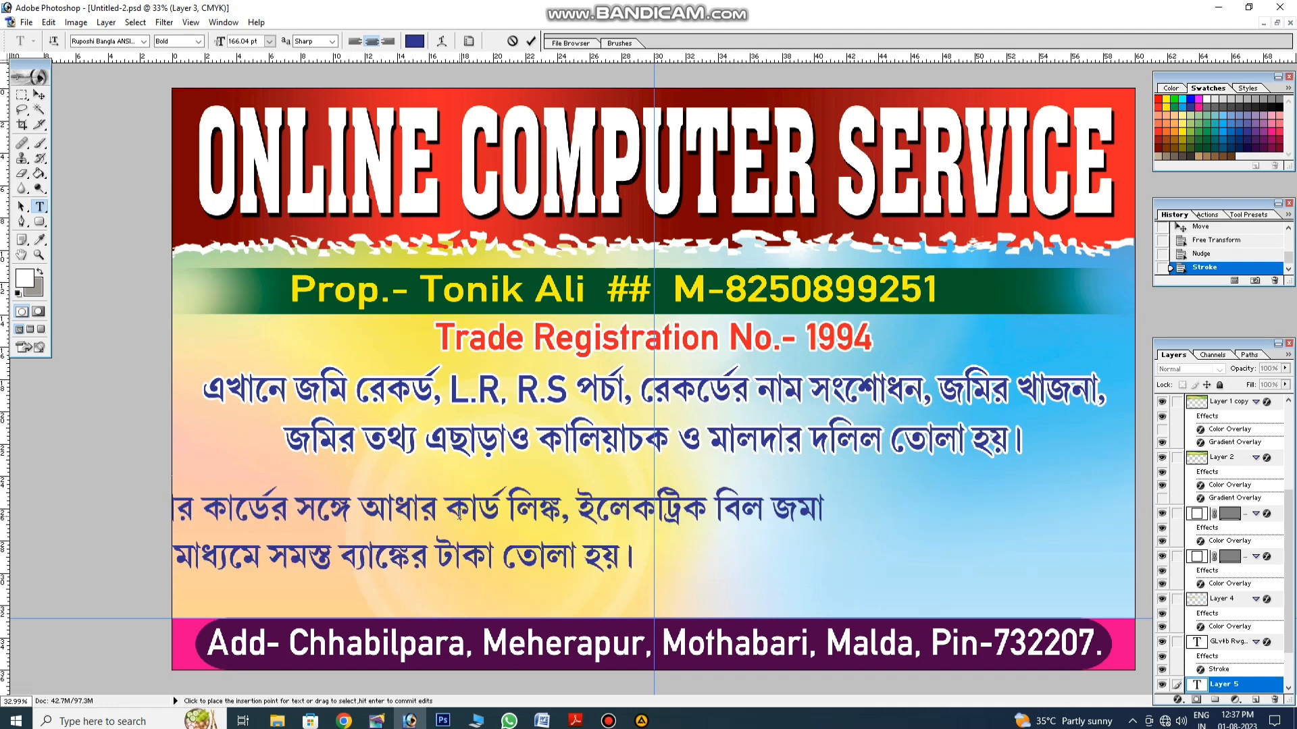
Step: Shift the note right and squeeze it horizontally to about 55% width
click(39, 95)
drag(557, 521, 825, 517)
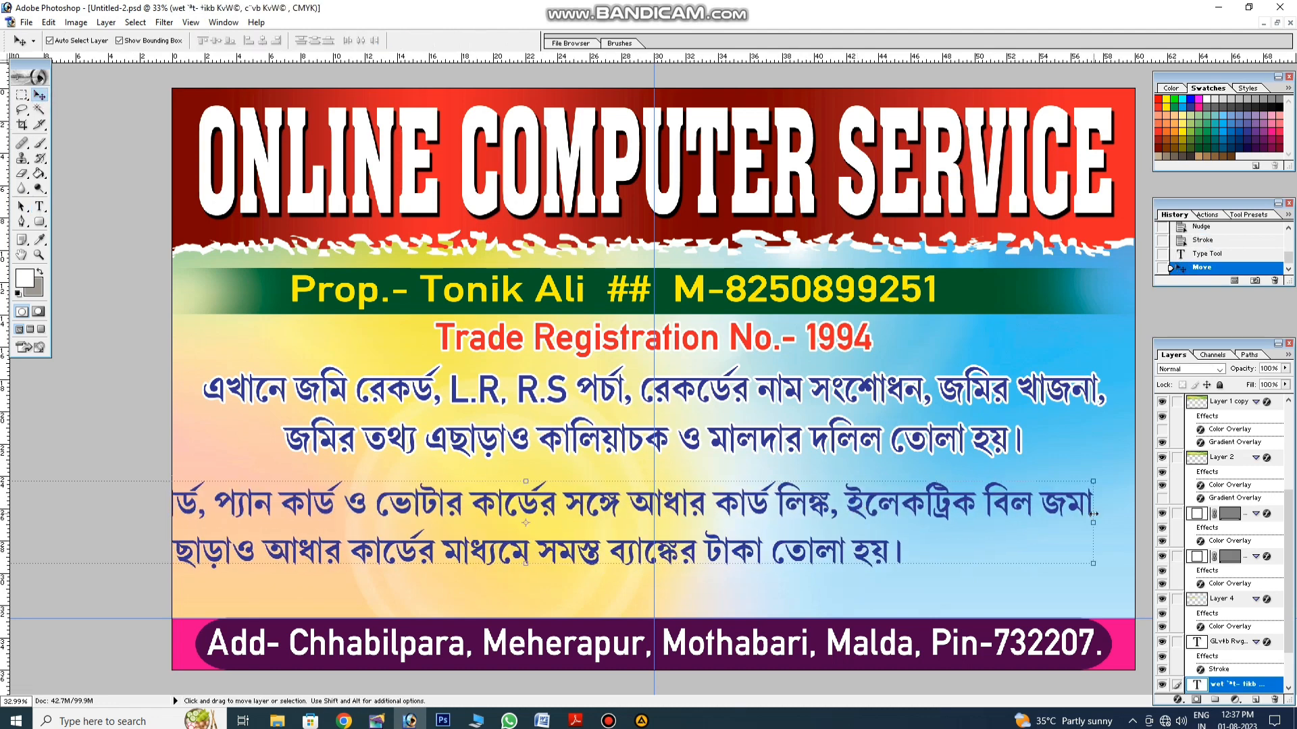
drag(1093, 513, 835, 522)
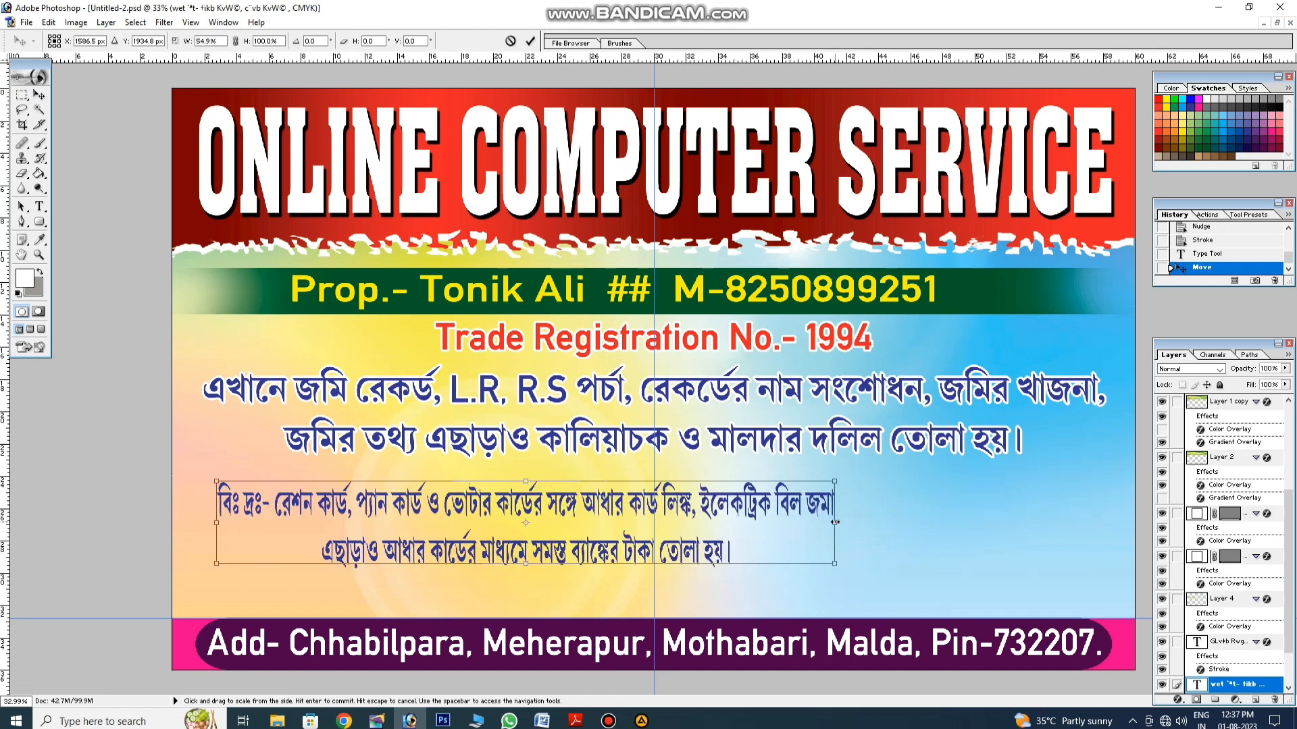
key(Return)
key(t)
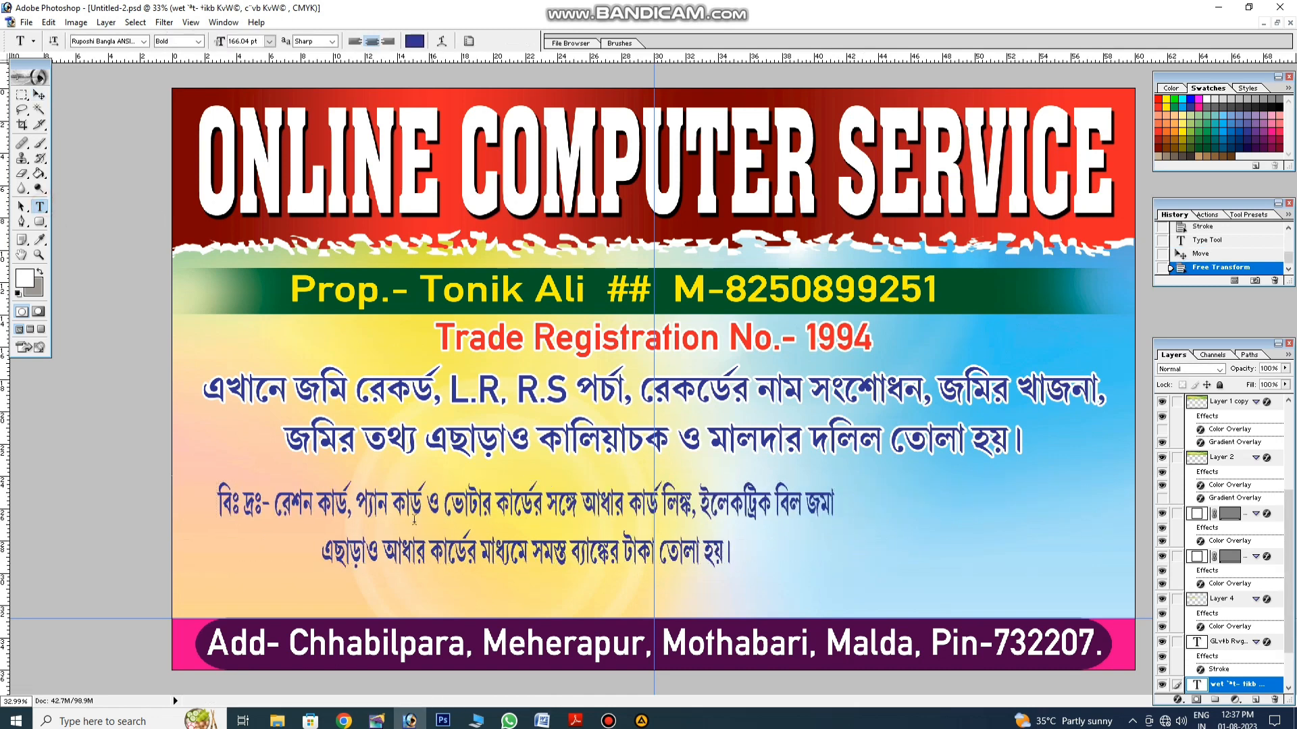
Step: Move the note's line break so the second line starts at ইলেকট্রিক
click(323, 548)
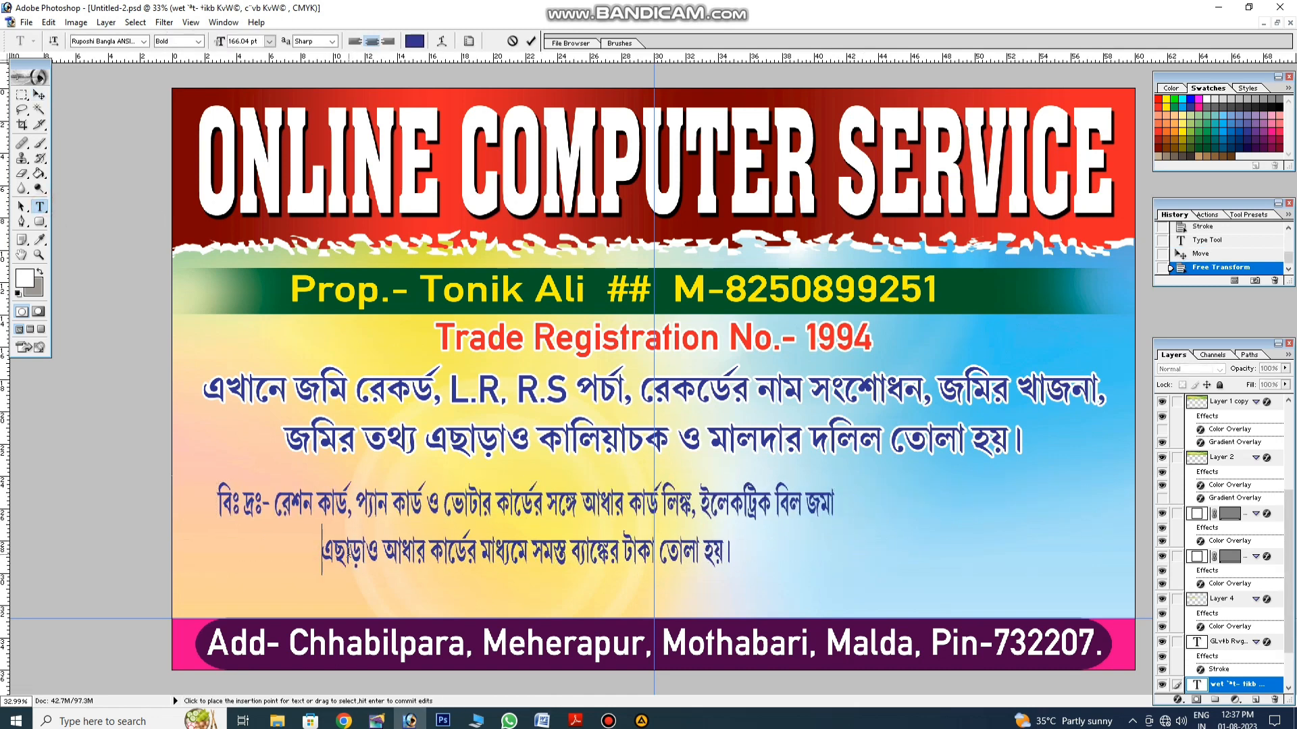
key(BackSpace)
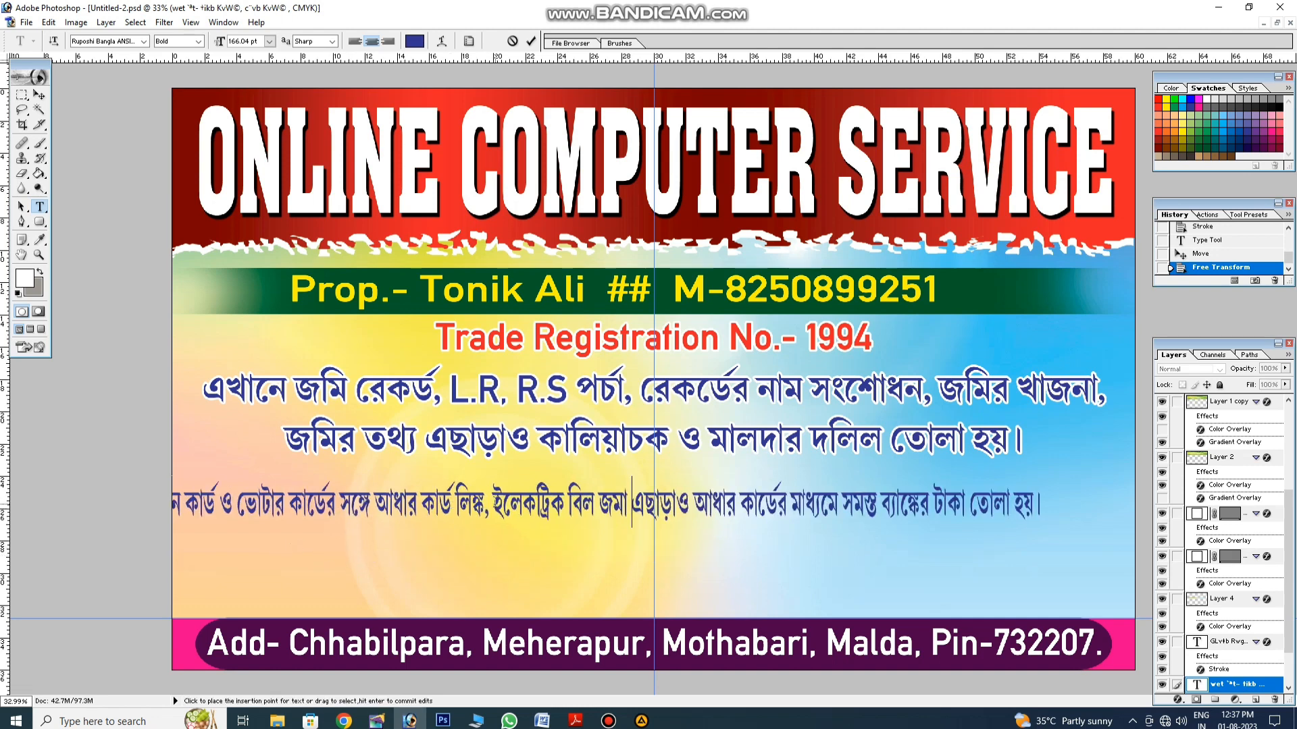
click(495, 505)
key(Return)
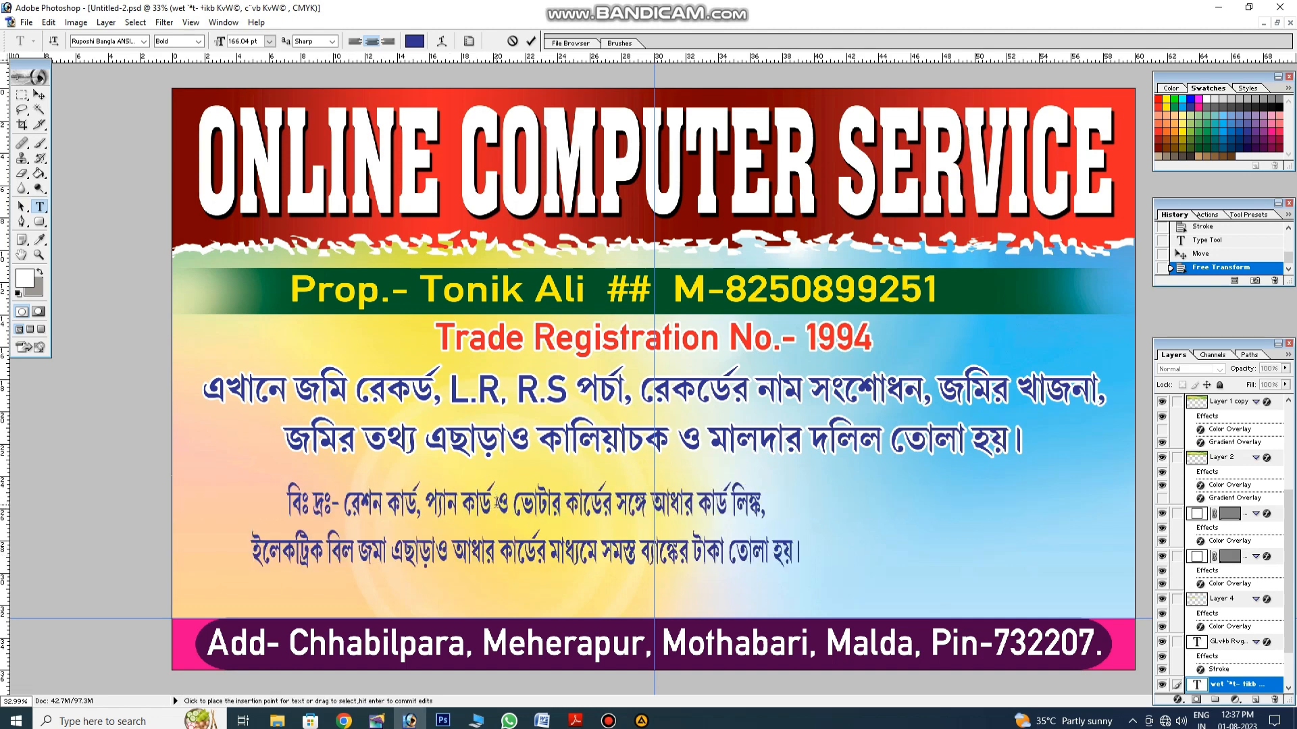
click(39, 94)
Step: Stretch the note across nearly the full banner width and settle it just above the address bar
key(ctrl+t)
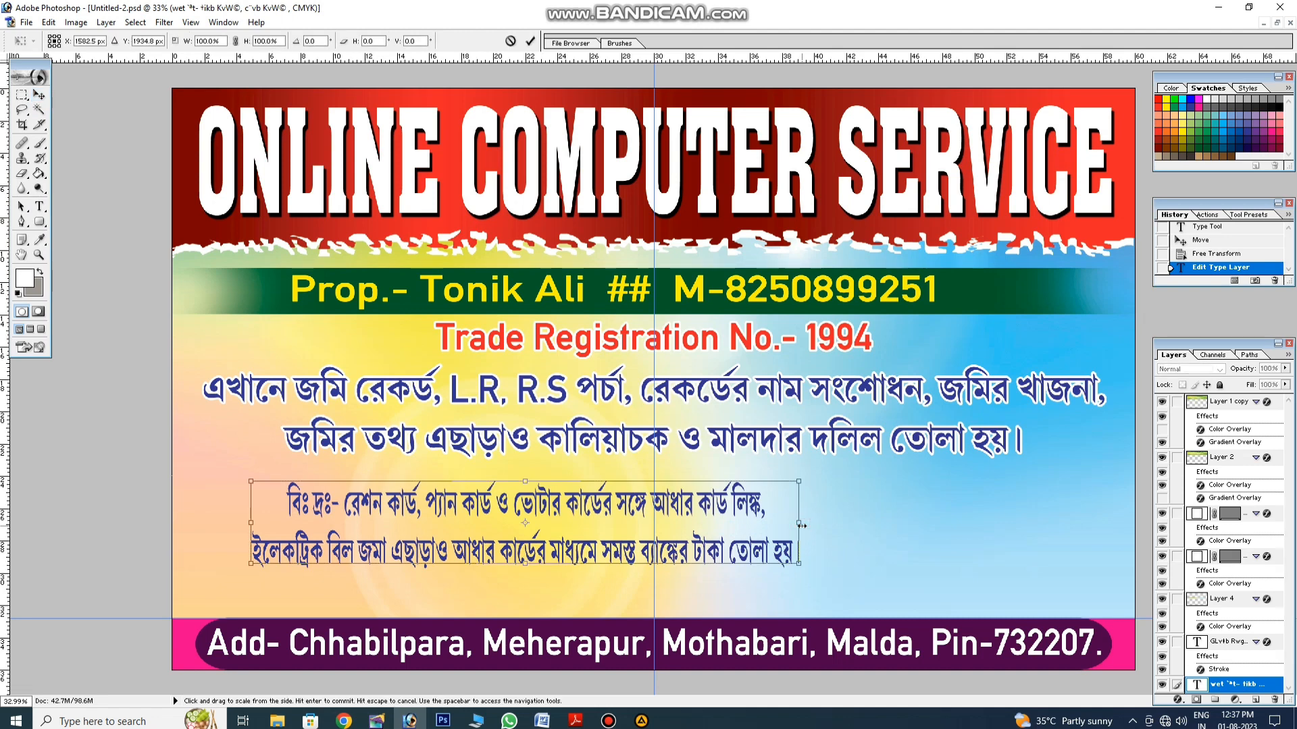
drag(800, 525, 1106, 520)
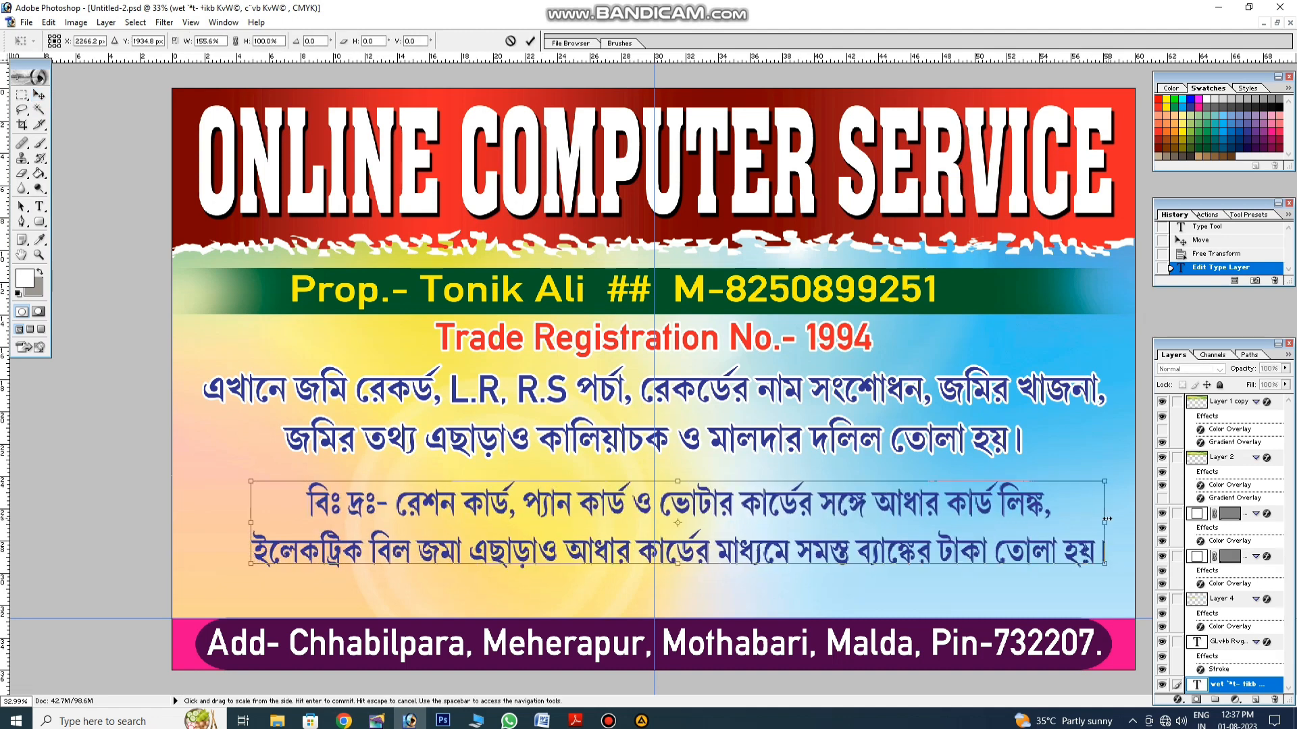
key(Return)
mouse_move(909, 554)
mouse_down()
mouse_move(900, 571)
mouse_move(894, 560)
mouse_up()
drag(237, 513, 206, 519)
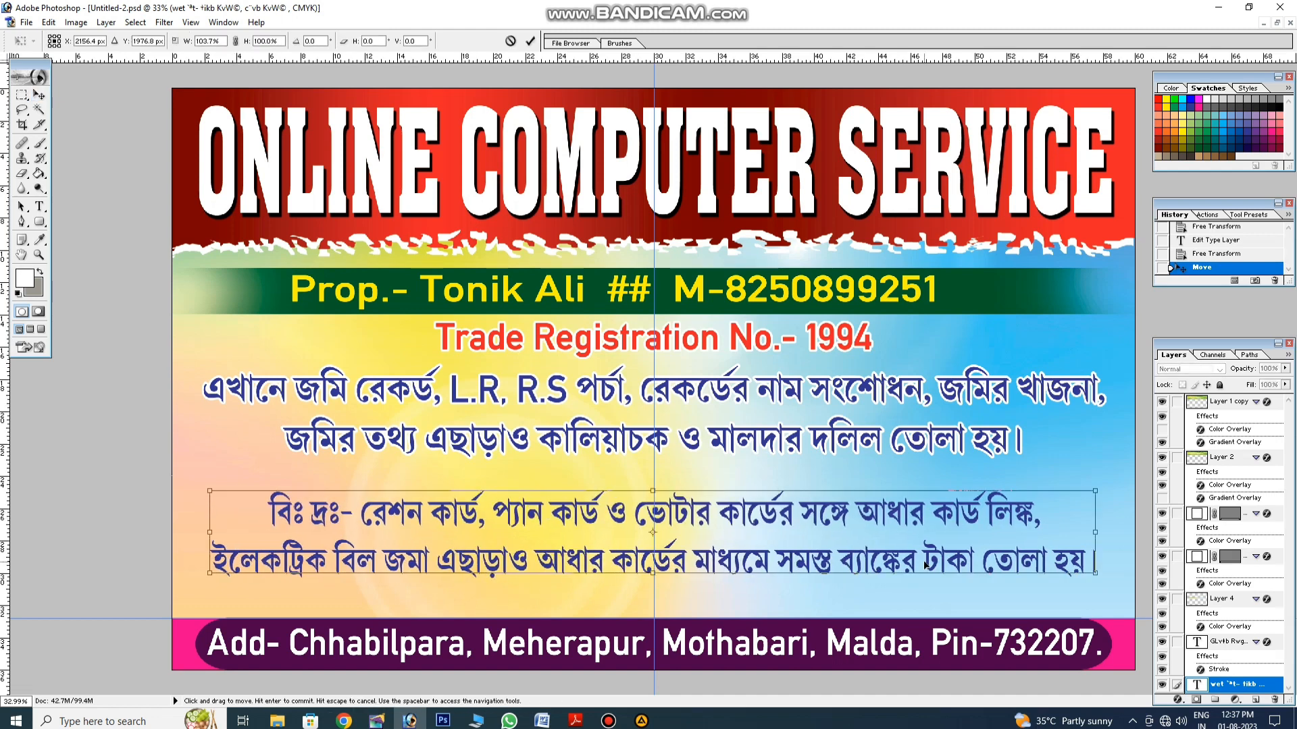
drag(1095, 525, 1100, 524)
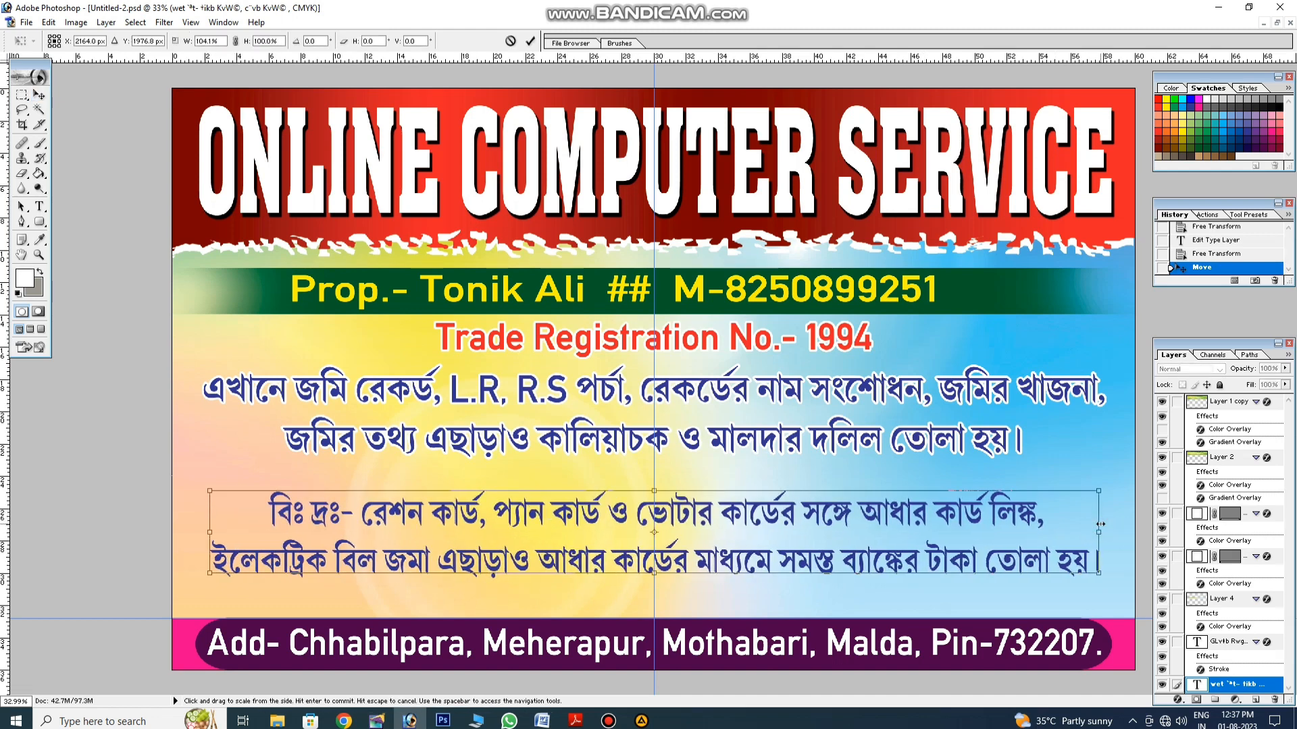
key(Return)
key(Down)
key(Down)
key(Down)
key(Down)
key(Down)
key(Down)
key(Down)
key(Down)
key(Down)
key(Down)
key(Down)
key(Down)
key(Down)
key(Down)
key(Down)
key(Down)
key(Down)
key(Down)
key(Down)
key(Down)
key(Down)
key(Down)
key(Down)
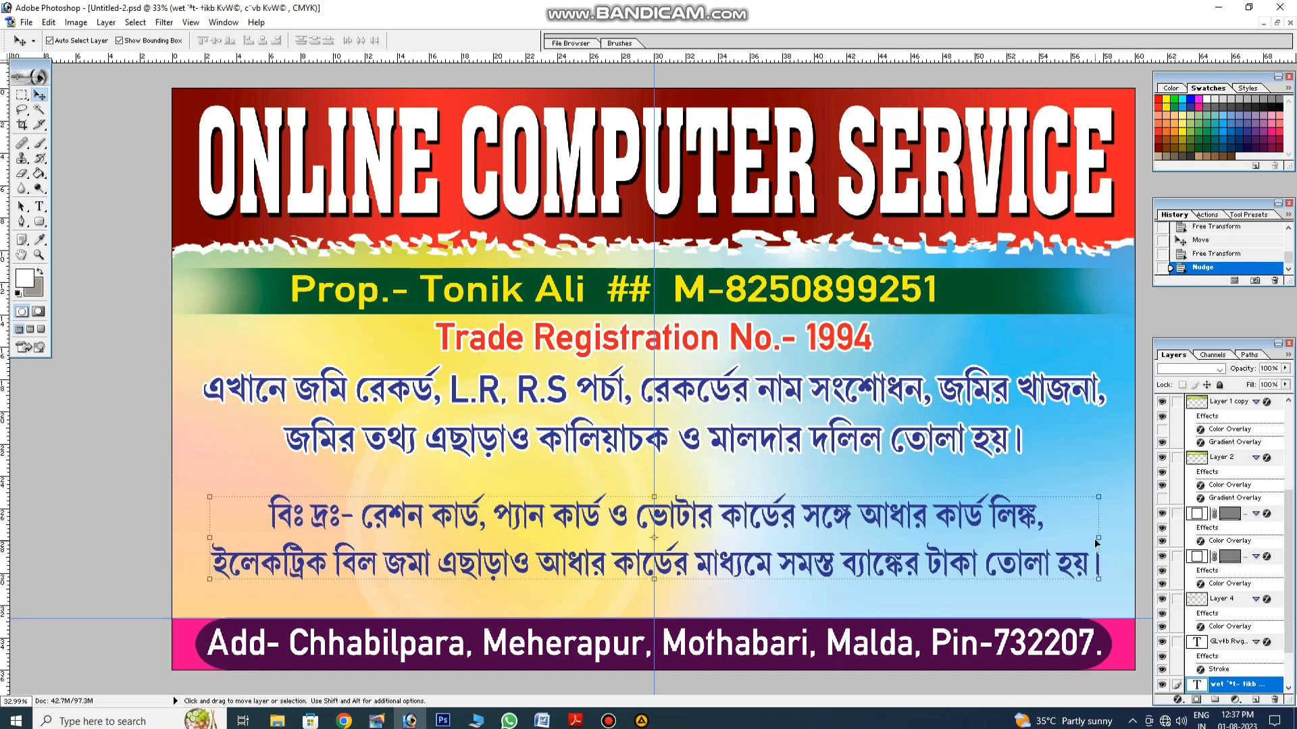
click(39, 206)
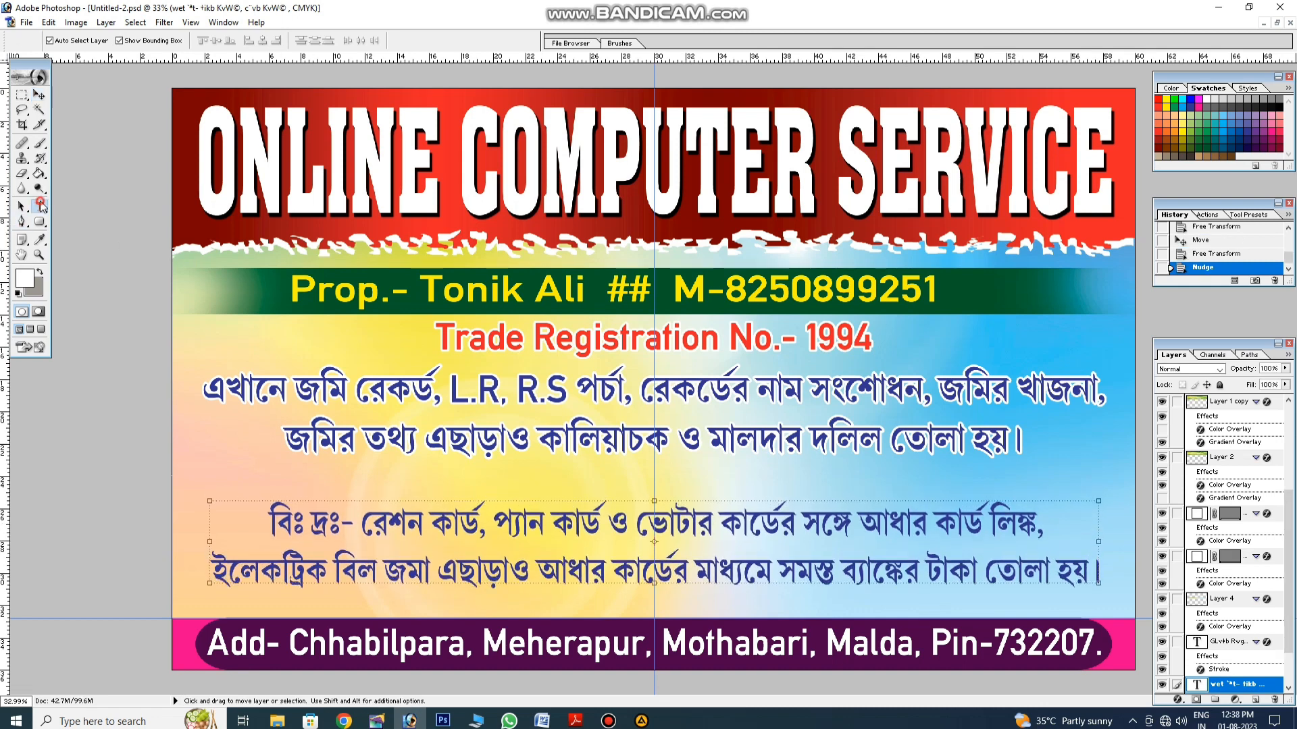
Step: Recolour the whole two-line Bengali note from blue to bright red
click(522, 520)
key(ctrl+a)
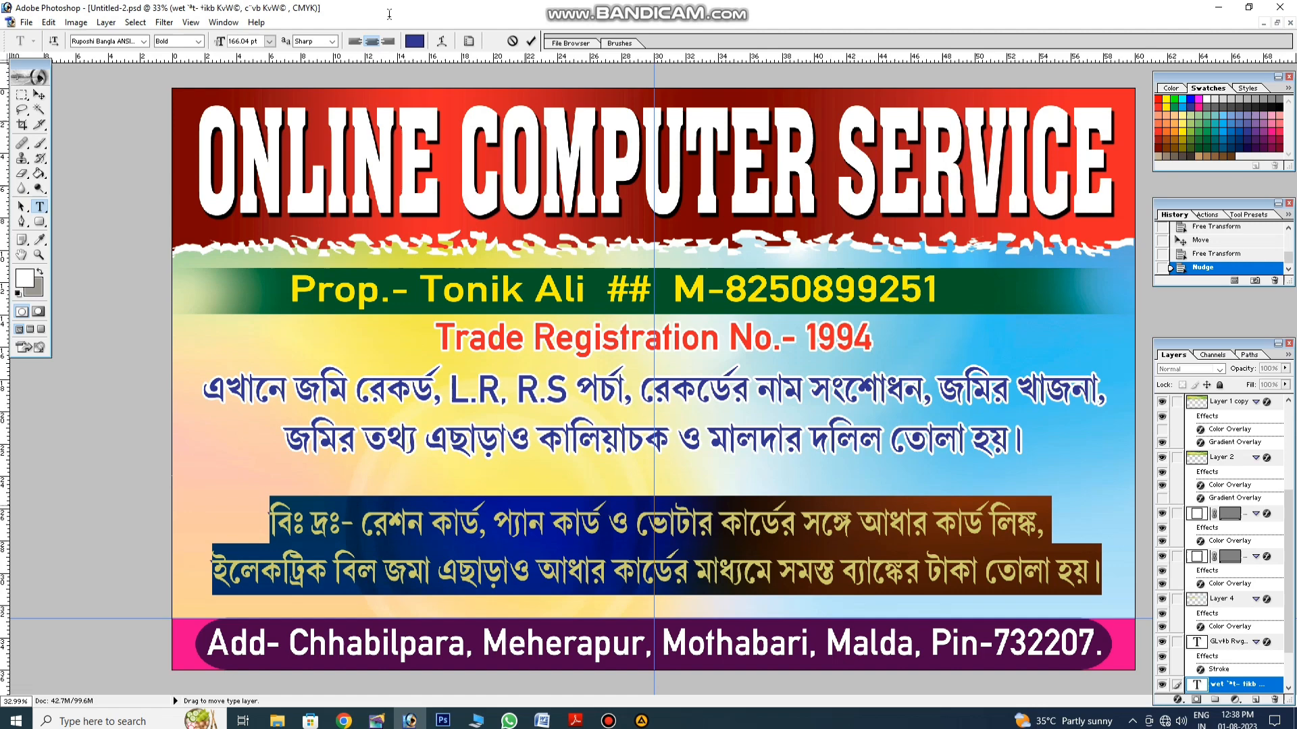
click(414, 42)
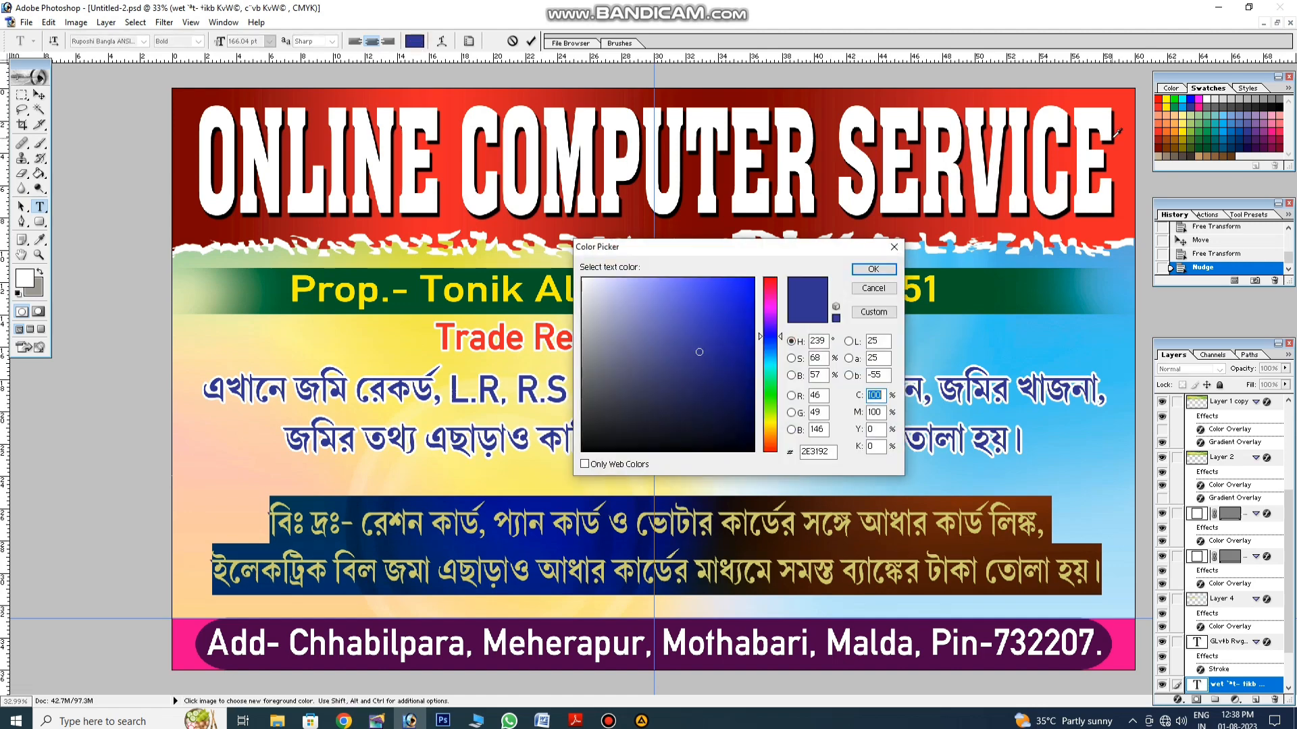
click(1158, 100)
key(Return)
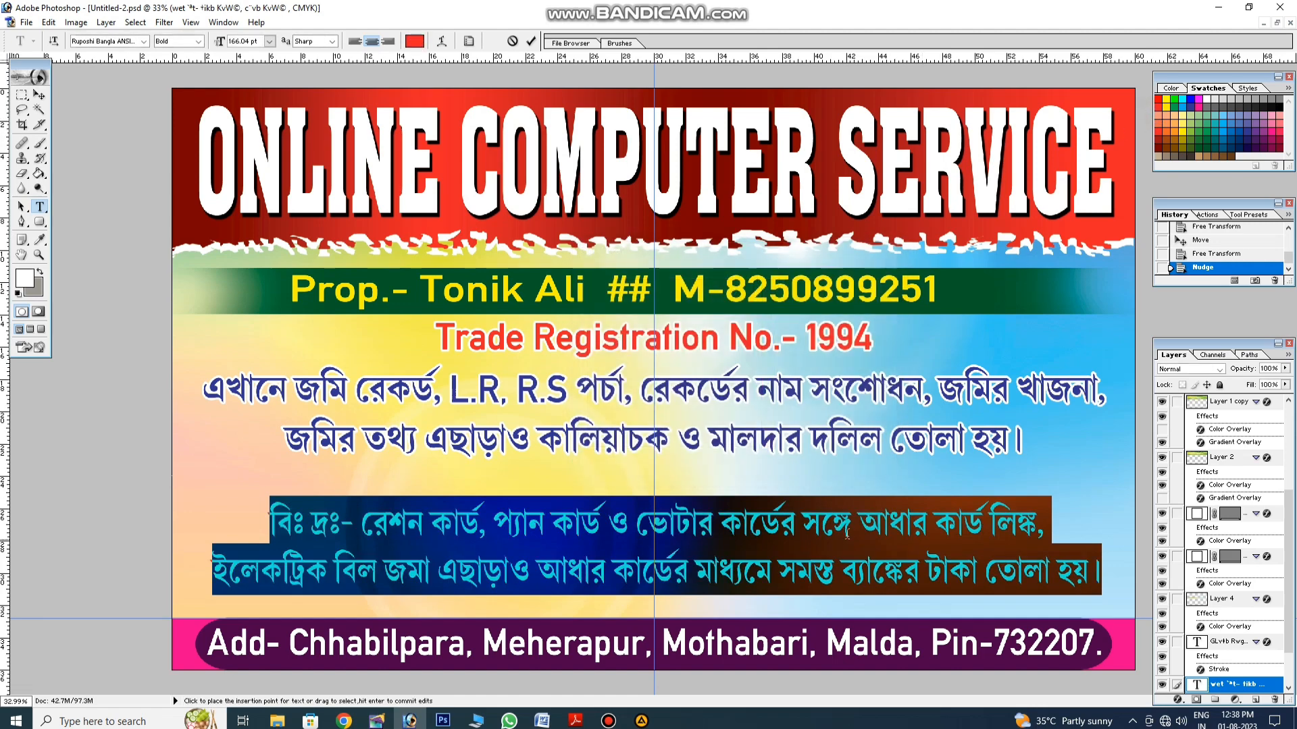
key(ctrl+a)
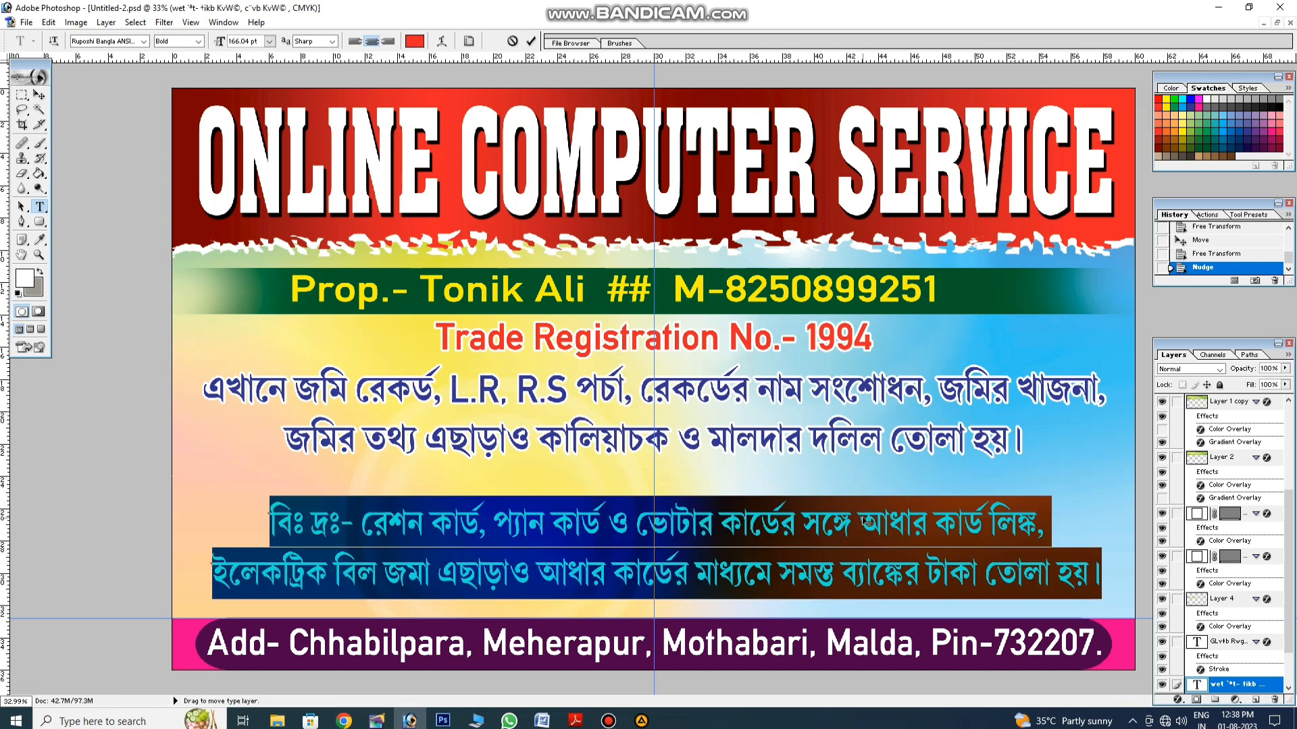
click(860, 521)
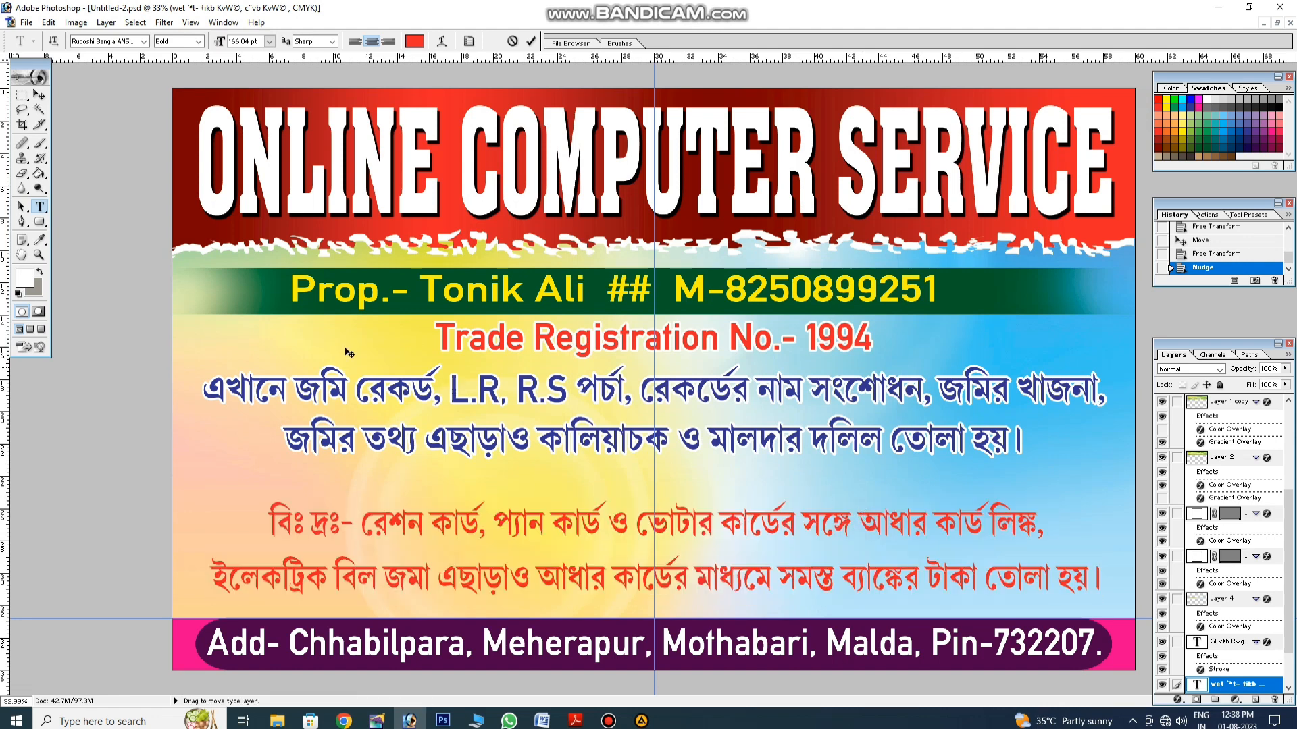
click(39, 95)
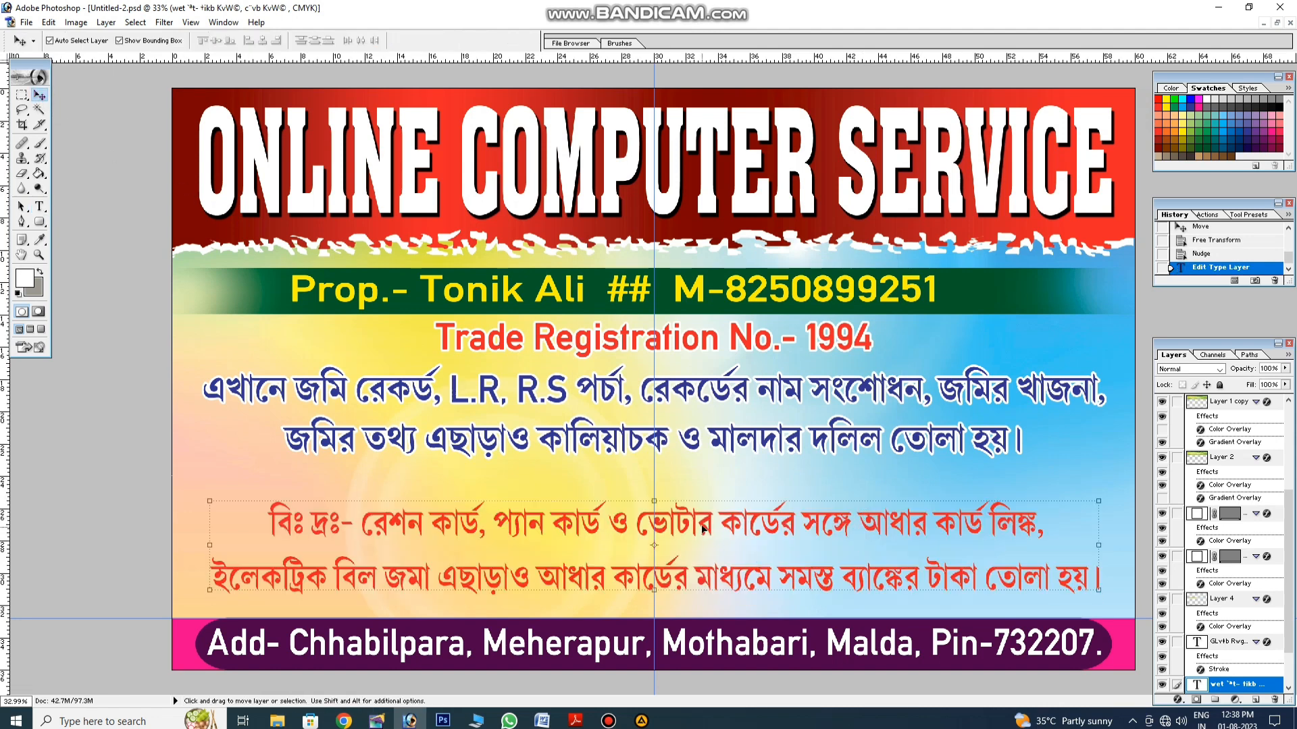
Step: Add a 3 px white (FFFFFF) outline stroke to the red note
click(1179, 700)
click(1197, 689)
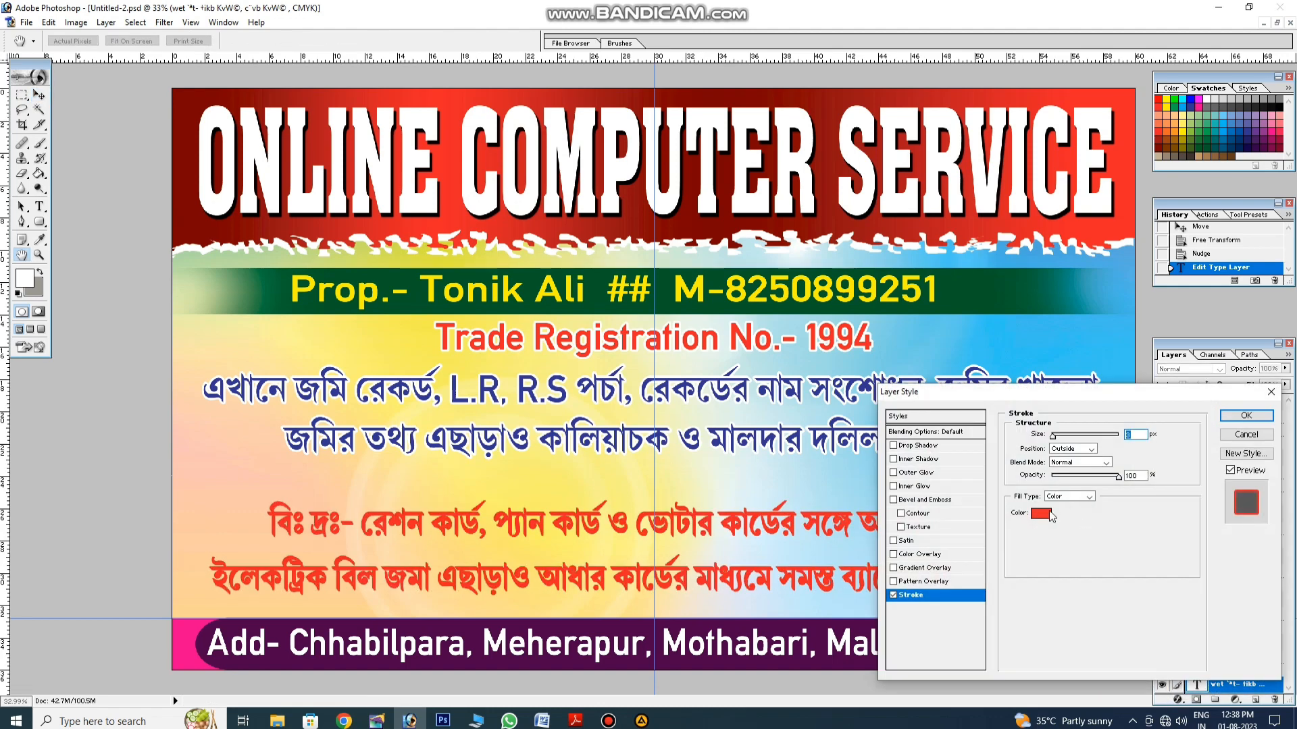
click(1041, 514)
click(582, 279)
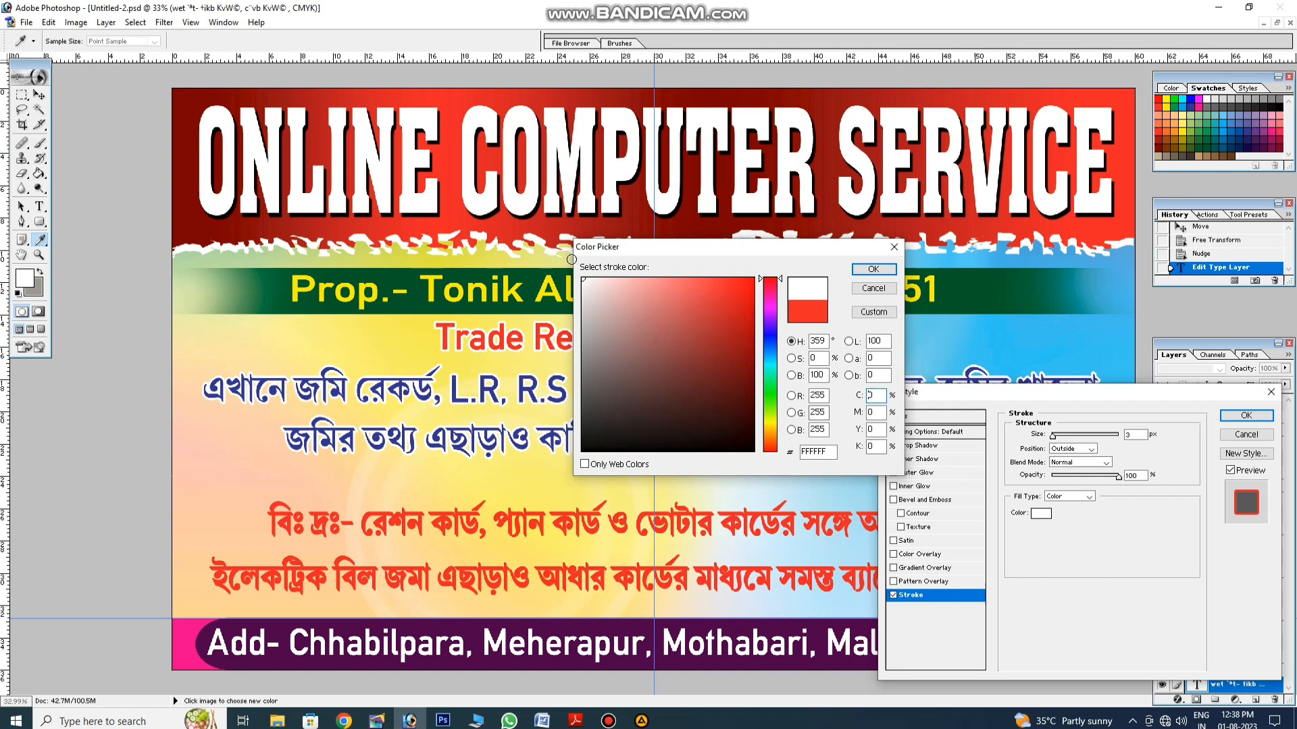
click(873, 270)
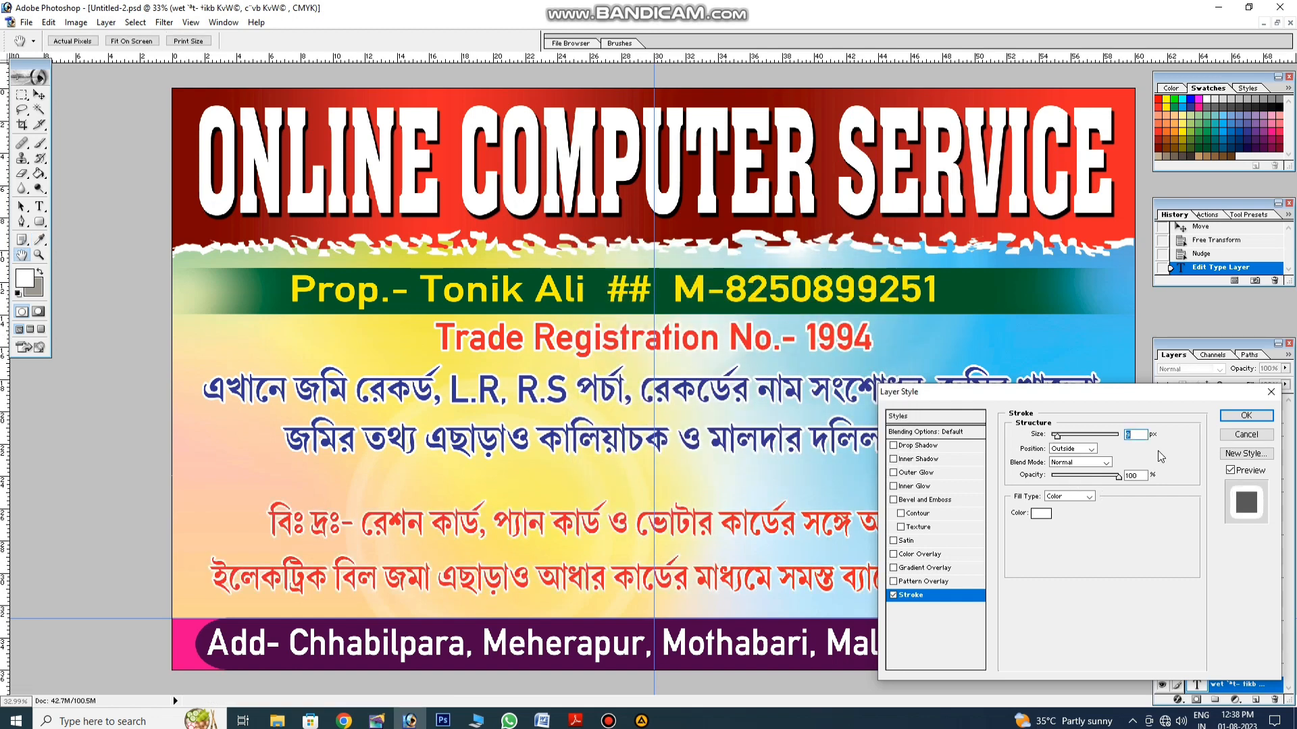
click(1246, 416)
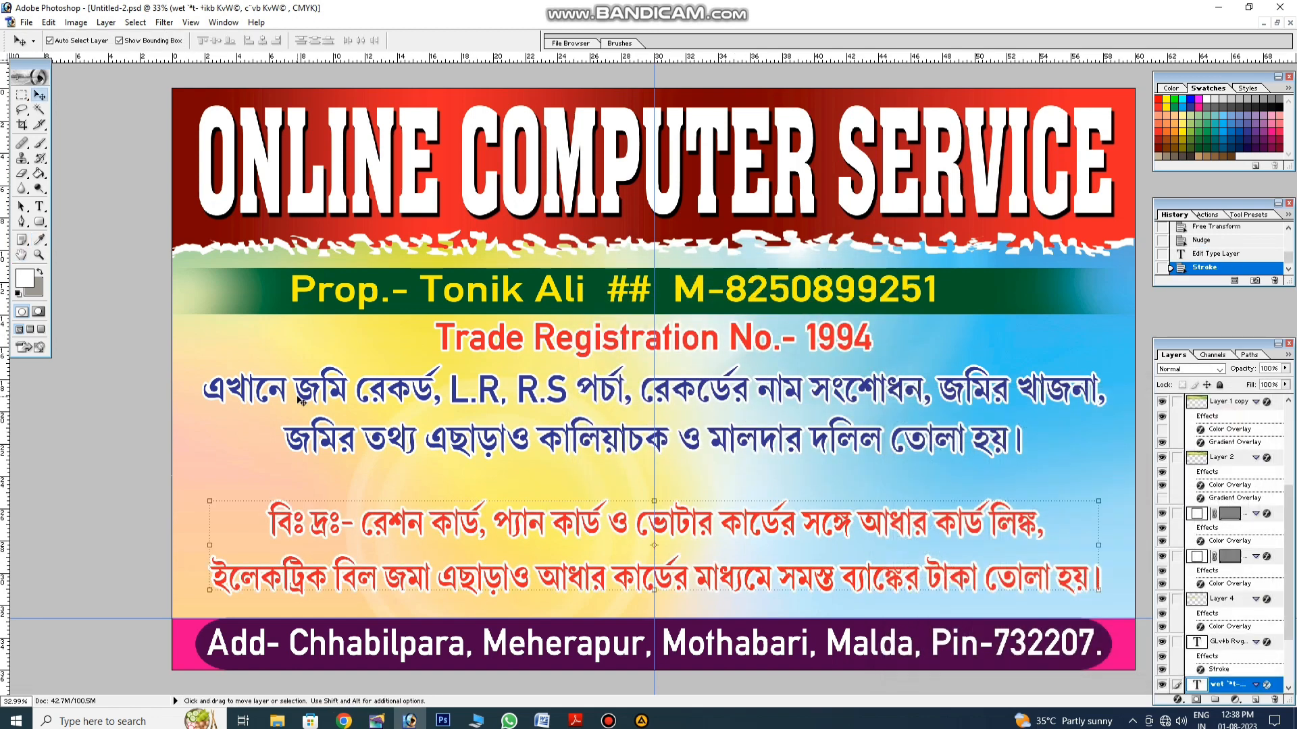
Step: Lower the blue Bengali paragraph toward the red note and nudge the Trade Registration line down slightly
click(39, 206)
click(418, 391)
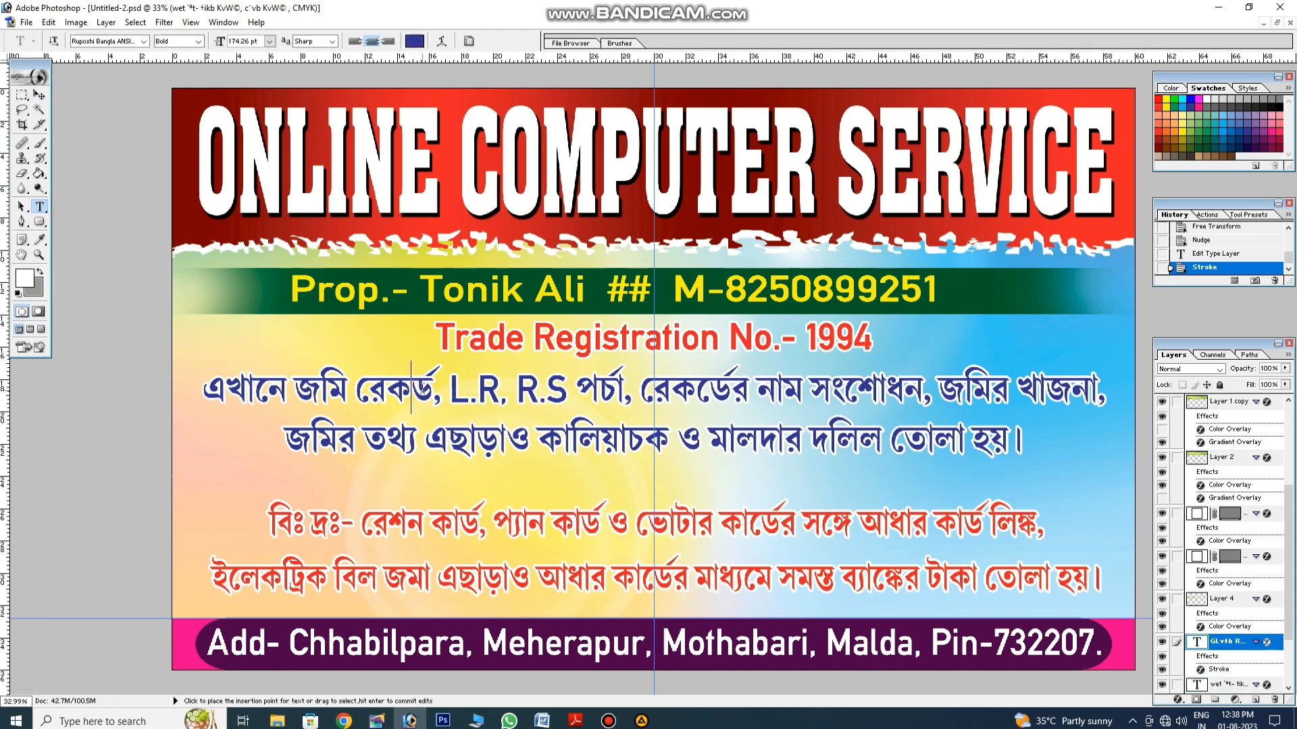
key(ctrl+a)
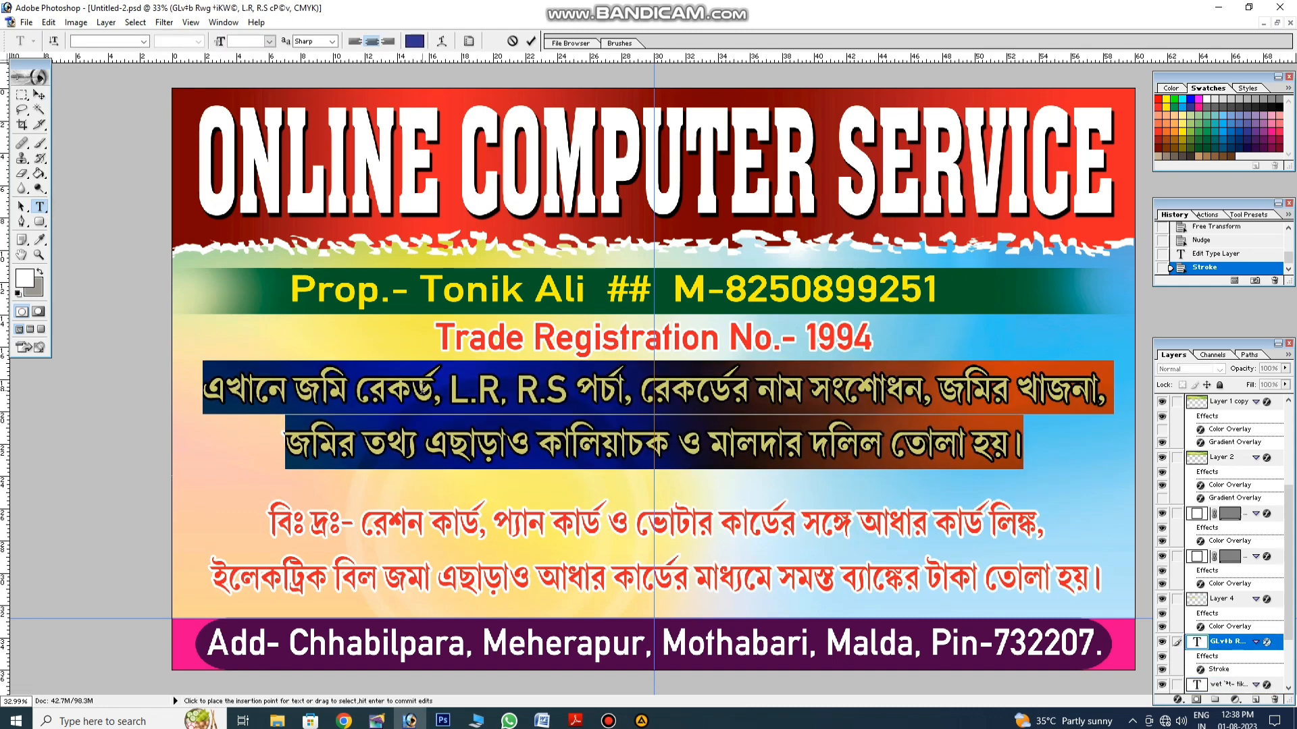
click(422, 387)
click(40, 95)
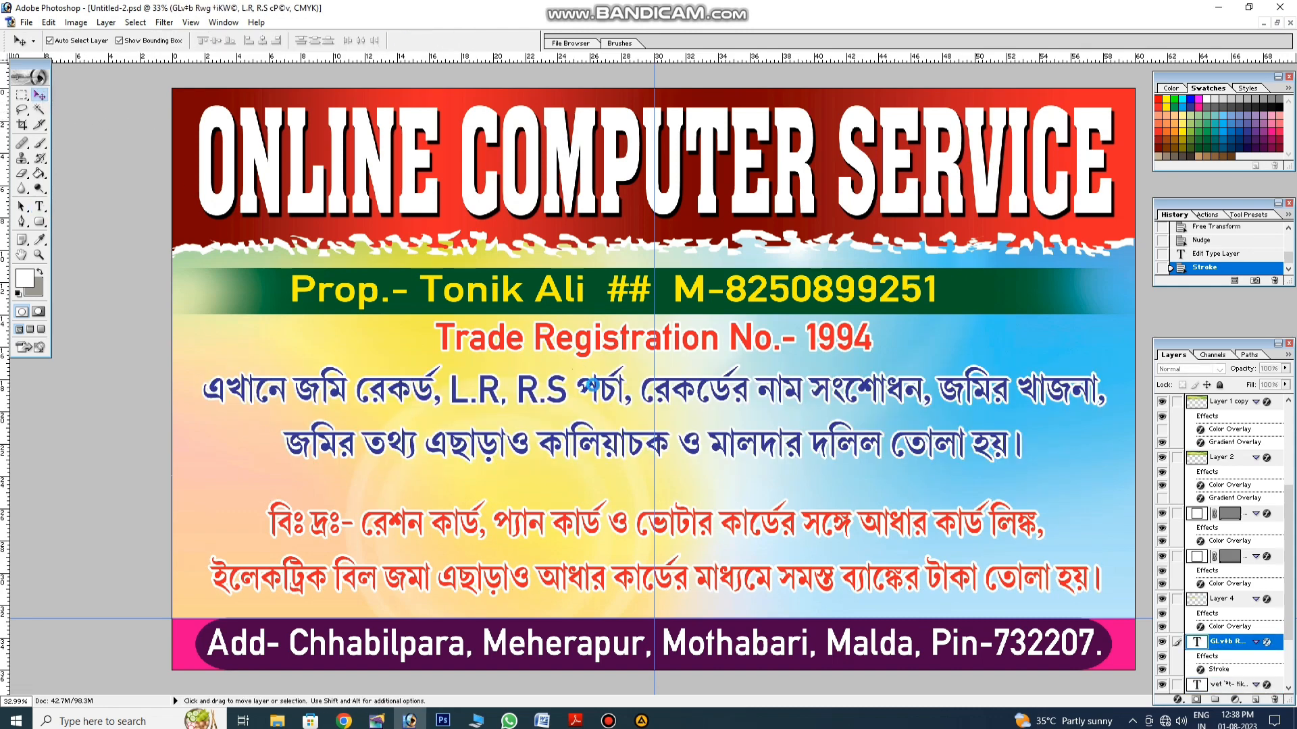
drag(587, 388, 586, 403)
drag(635, 343, 634, 350)
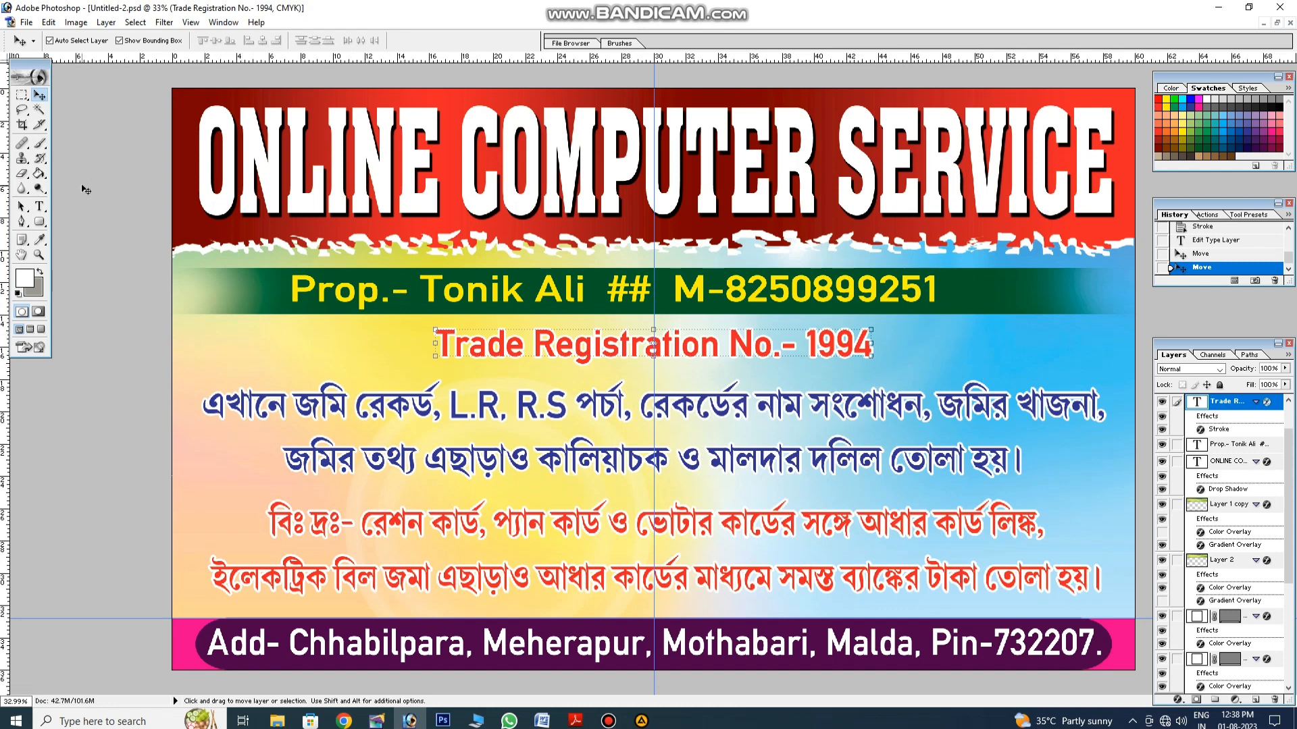
Step: Draw a green custom arrow shape just right of 'Trade Registration No.- 1994'
drag(39, 222, 96, 284)
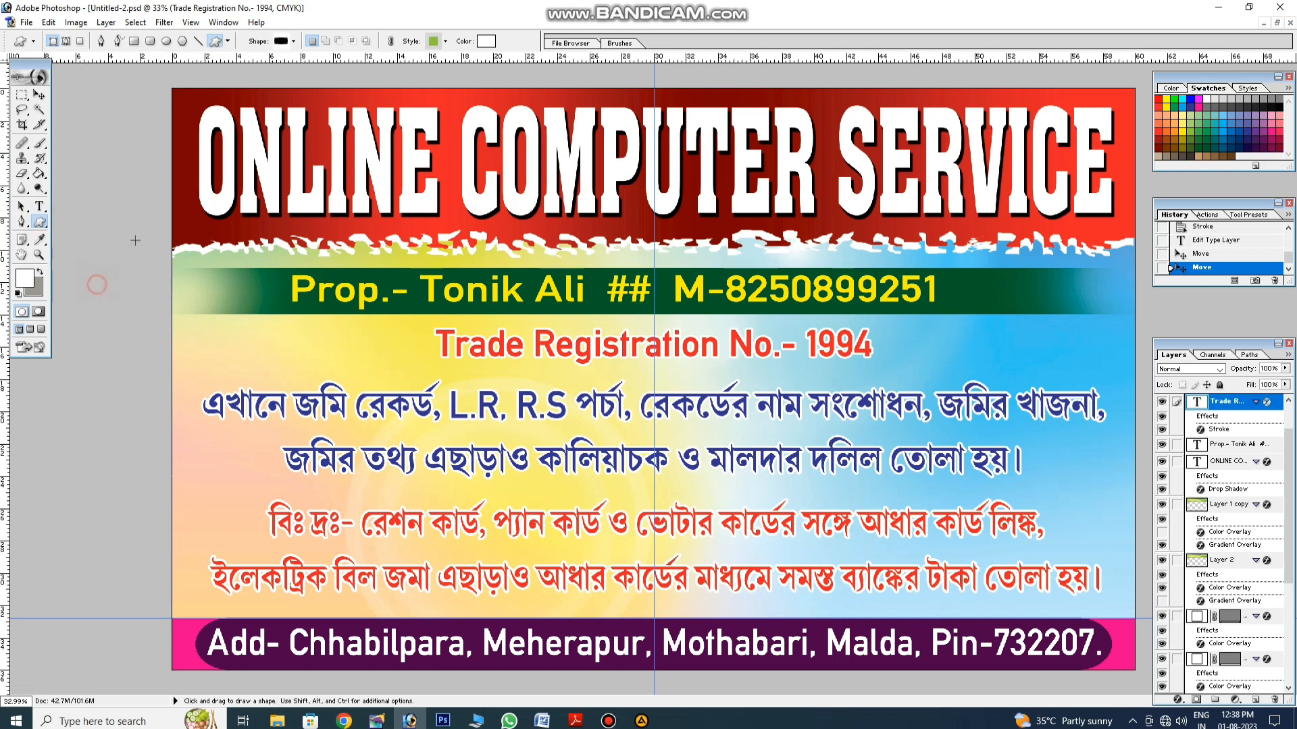
click(294, 42)
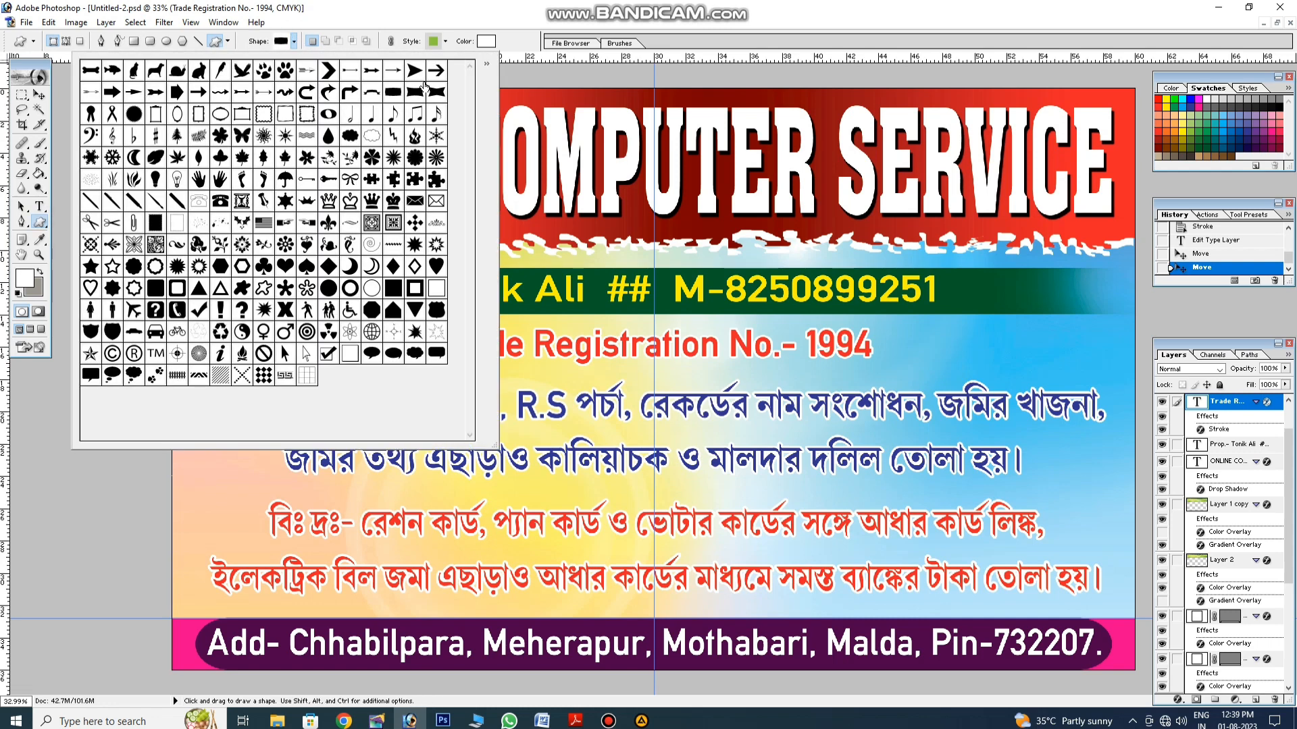
click(413, 76)
drag(880, 329, 920, 355)
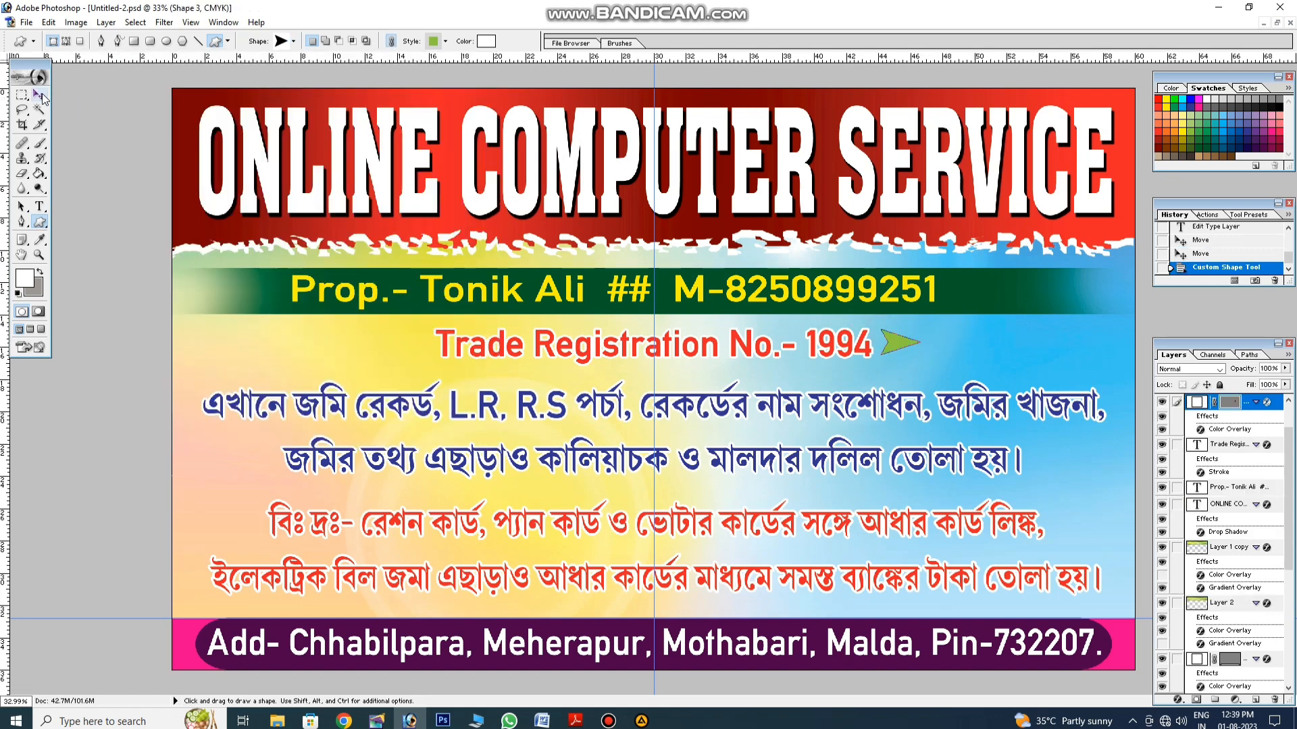
click(39, 95)
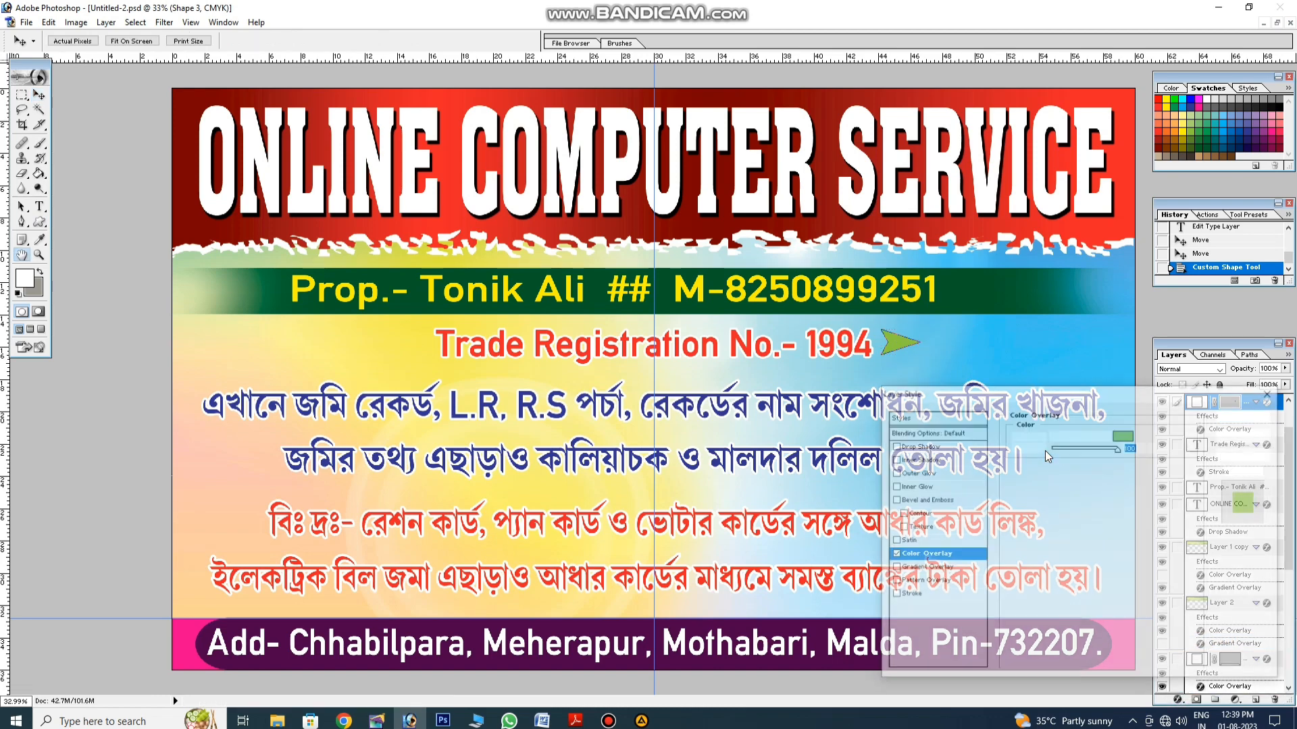
Step: Give the arrow a pink Color Overlay
click(1124, 434)
click(1200, 108)
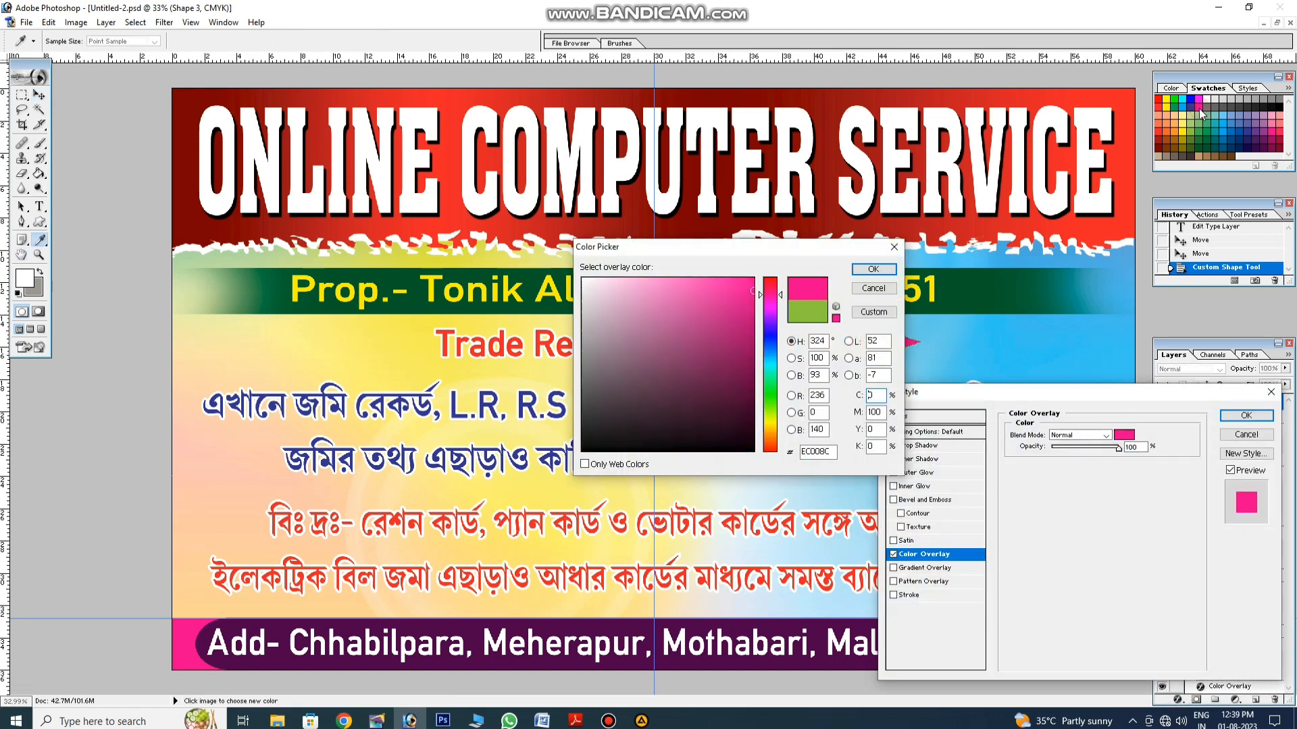
key(Return)
key(Return)
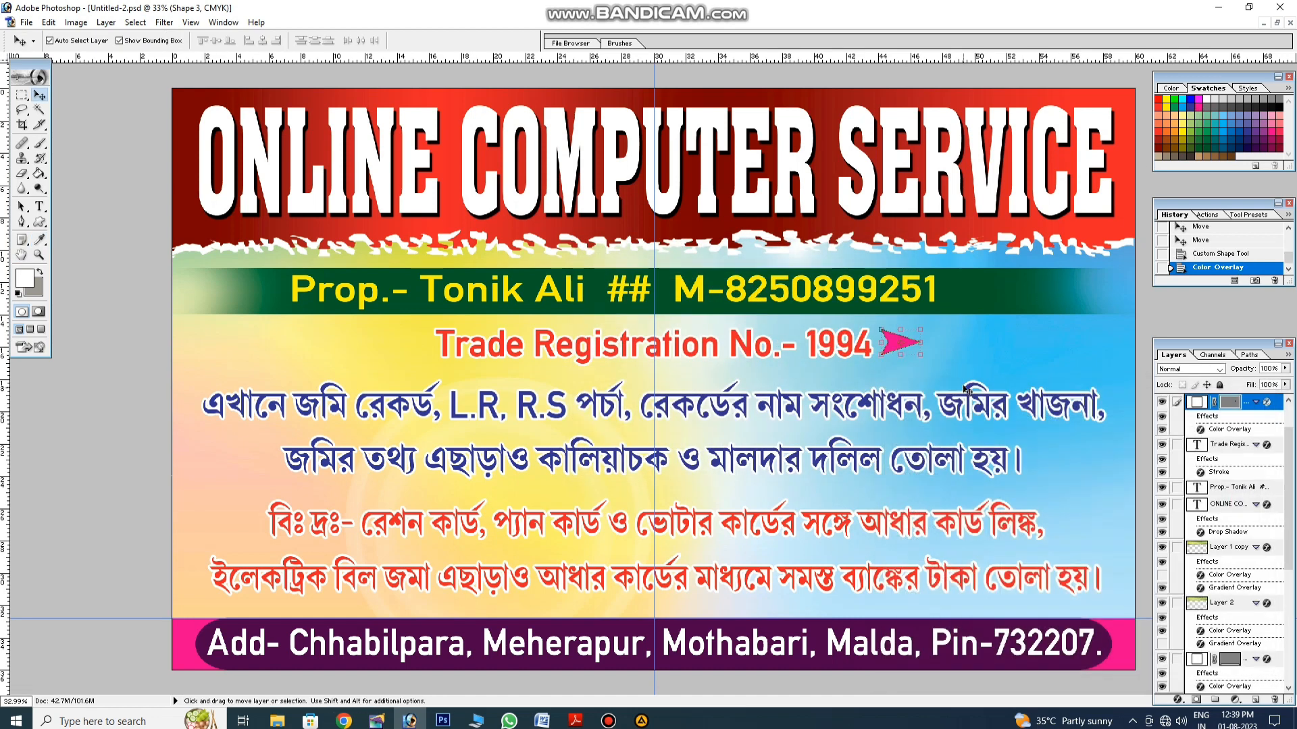
Step: Add a horizontal guide along the text line and slide the pink arrows along it
drag(896, 62, 932, 324)
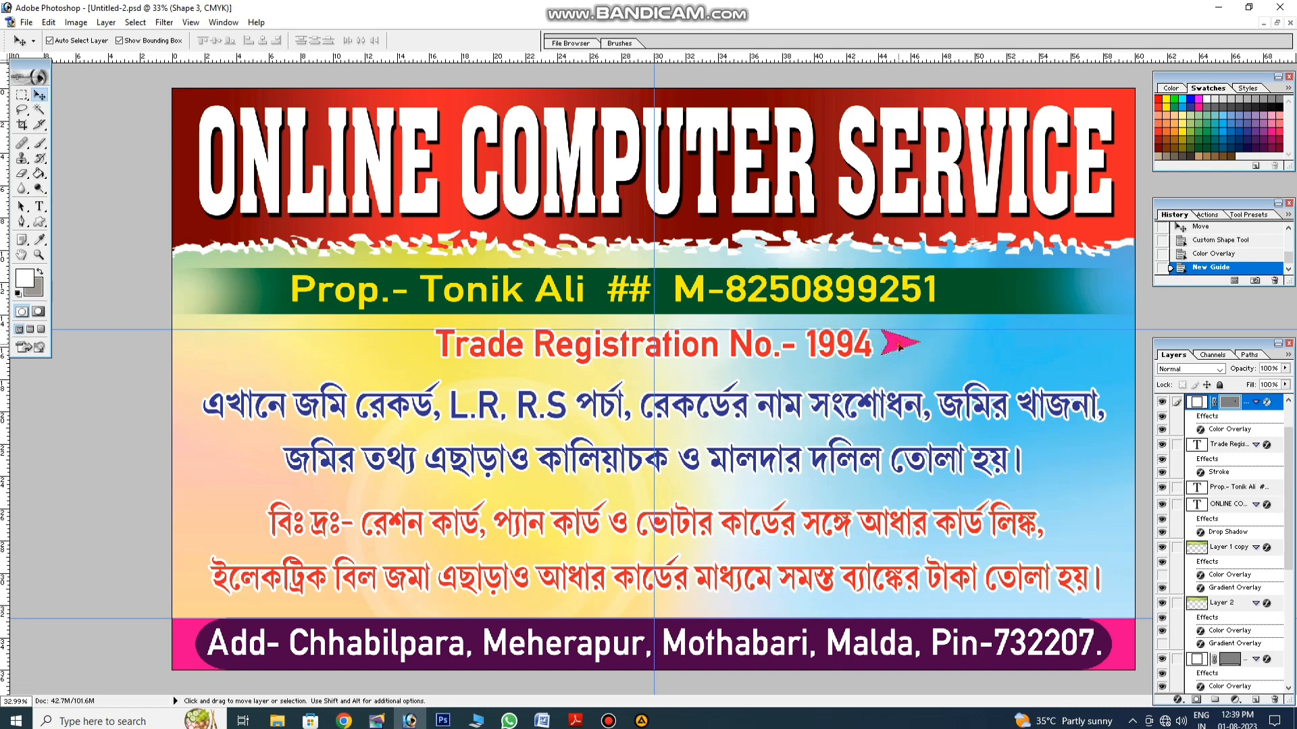
drag(904, 345, 995, 345)
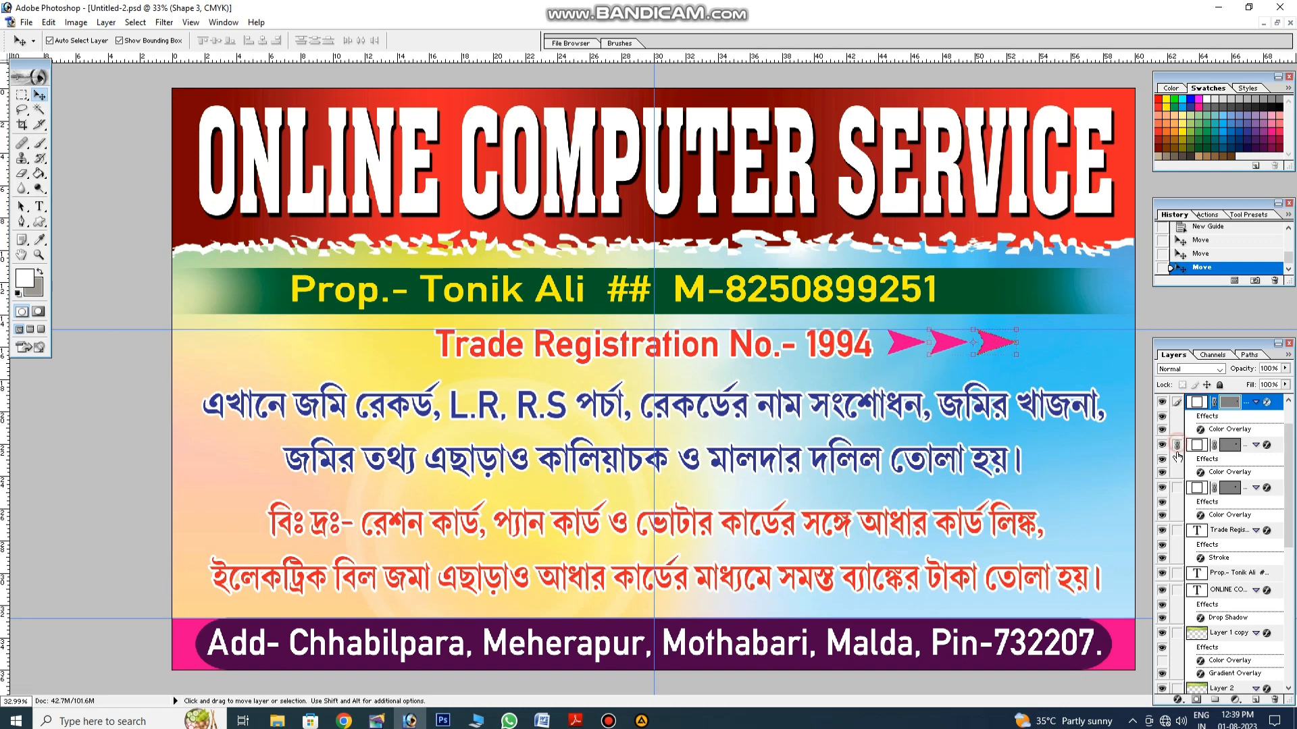
click(1176, 487)
Step: Add a white Stroke layer style to the linked pink arrows
click(1179, 699)
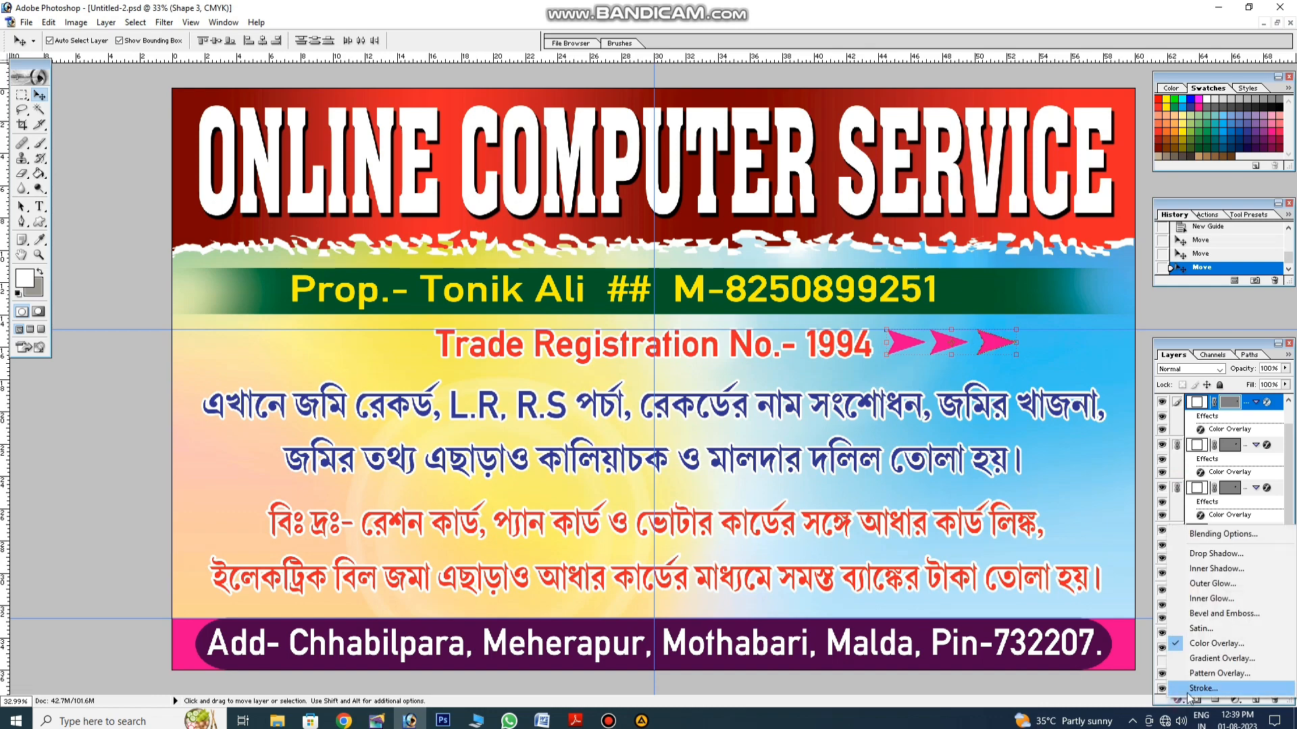
click(1199, 688)
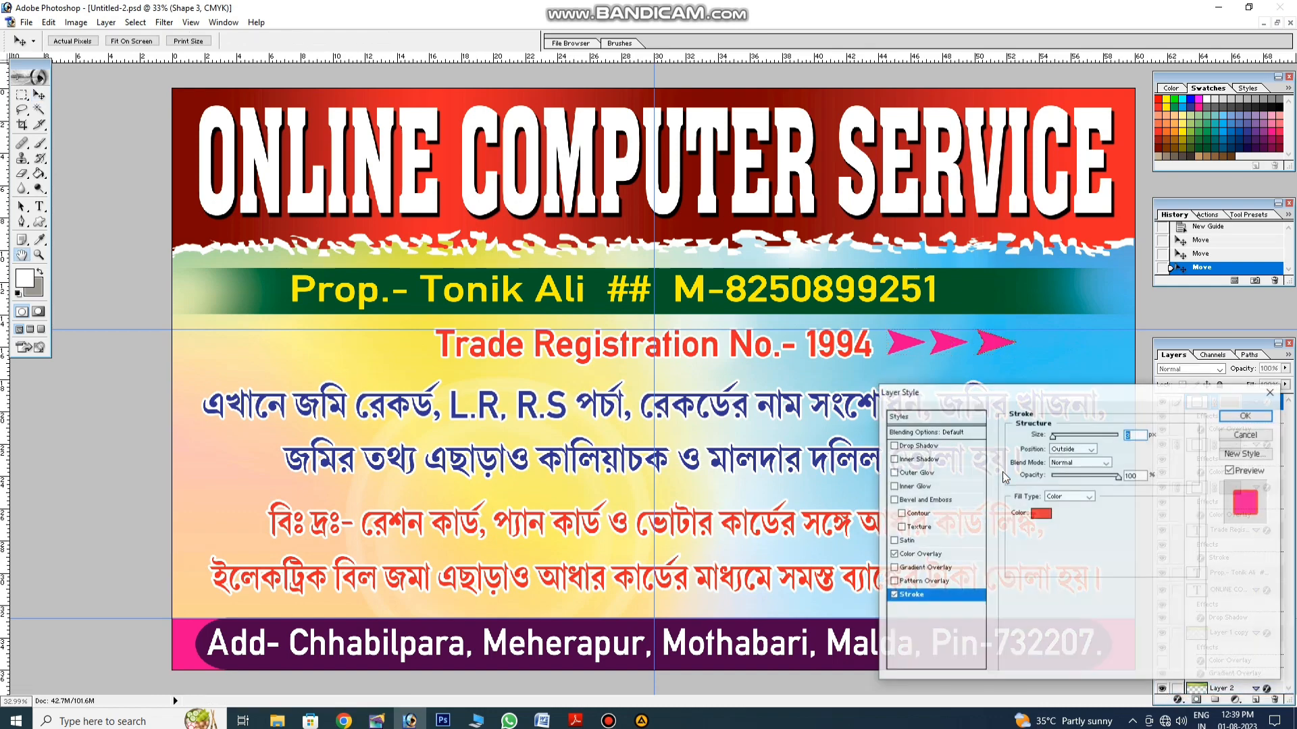
click(1041, 513)
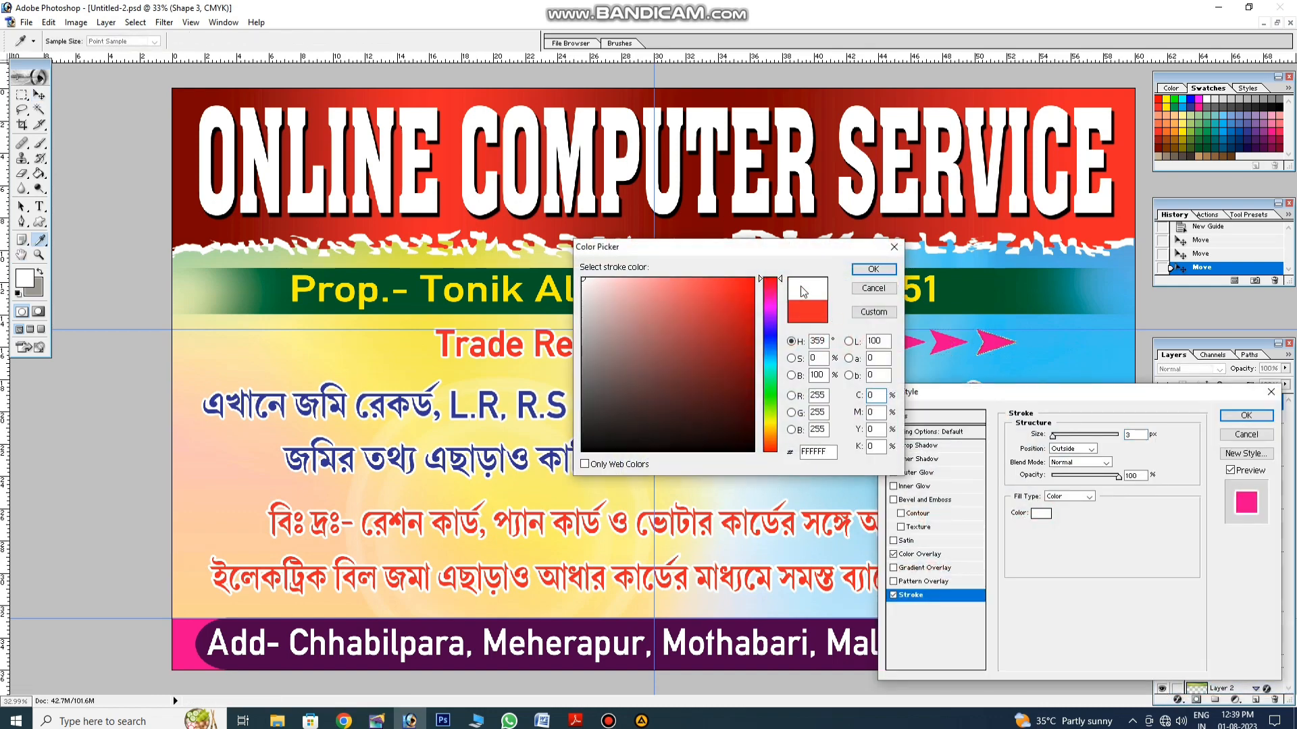
click(856, 271)
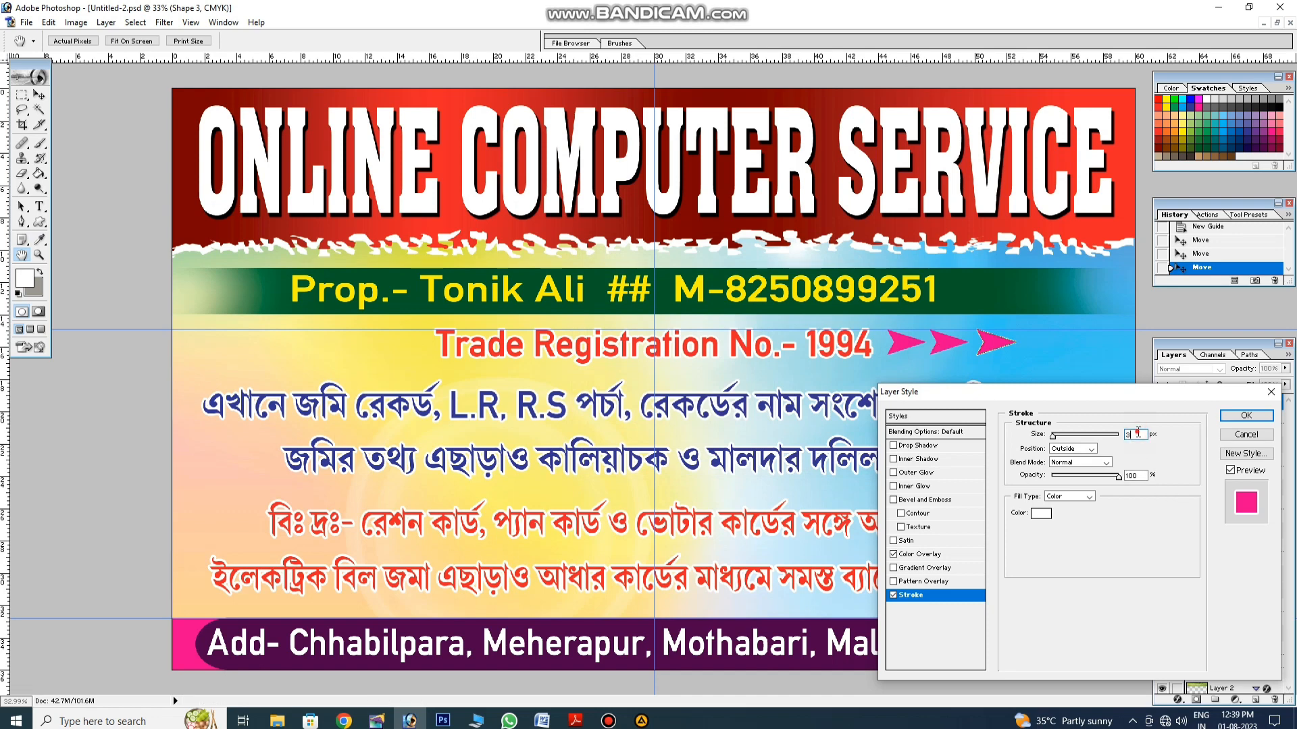
click(1246, 416)
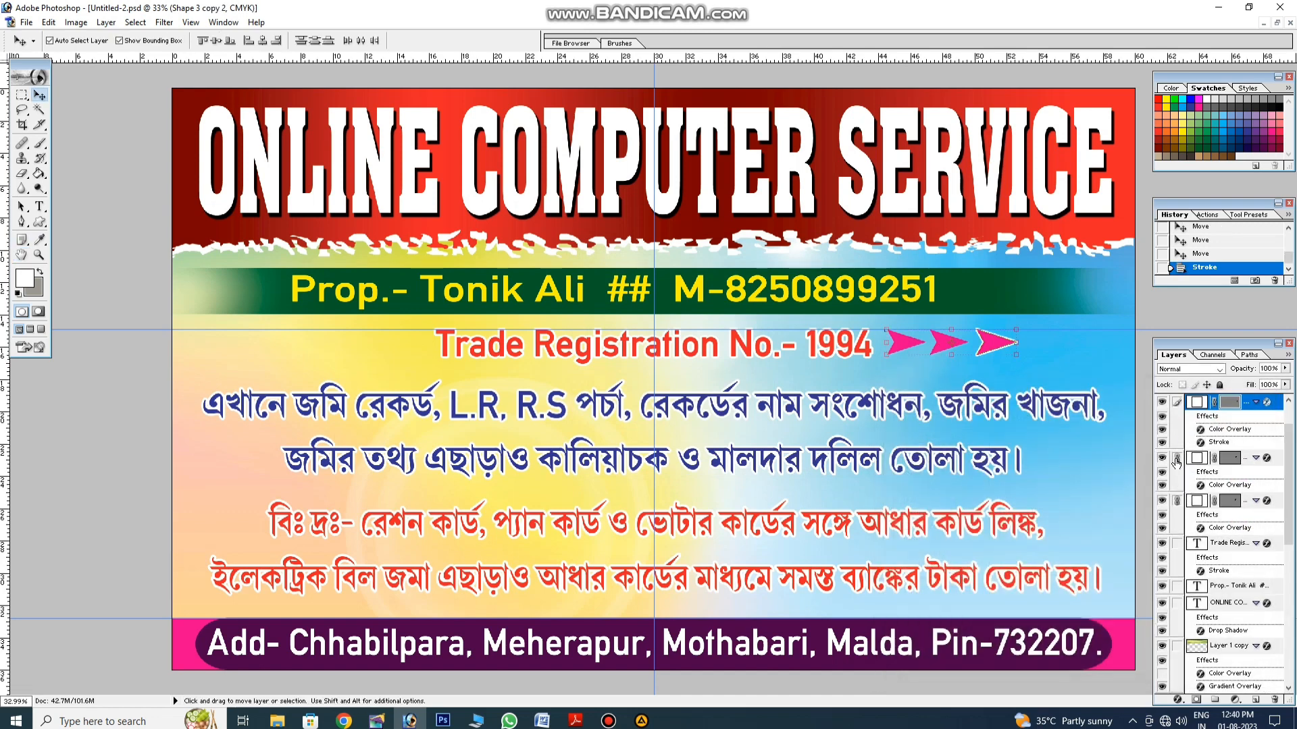
Step: Unlink the arrow layers and give the middle and first arrows their own white strokes
click(1175, 459)
click(1175, 501)
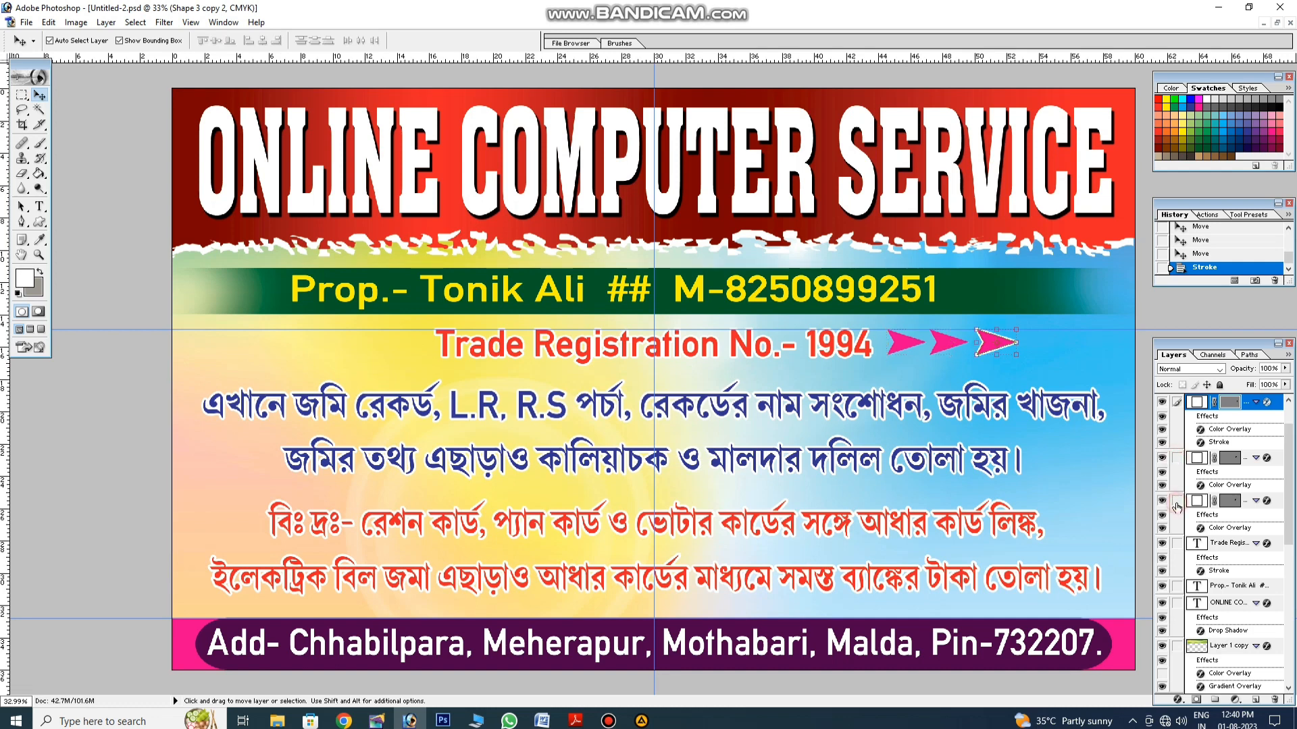
click(951, 346)
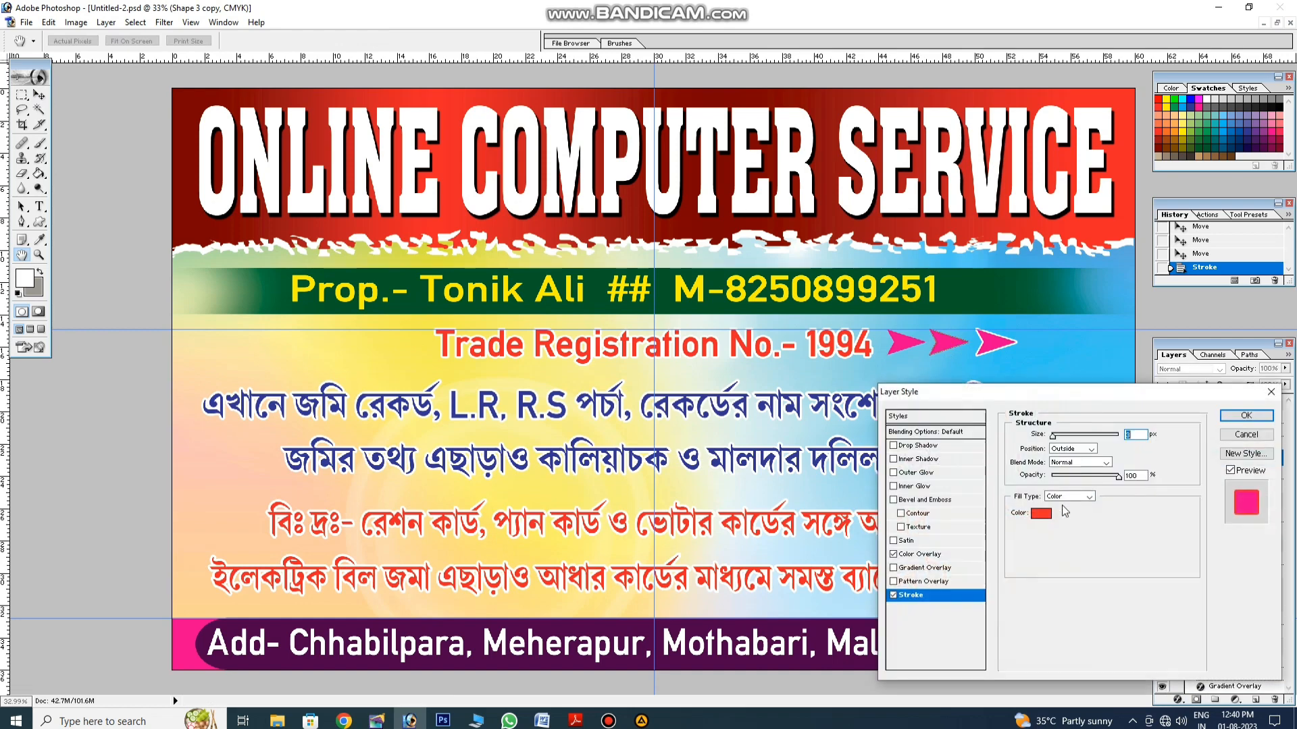
click(1044, 515)
drag(638, 301, 582, 277)
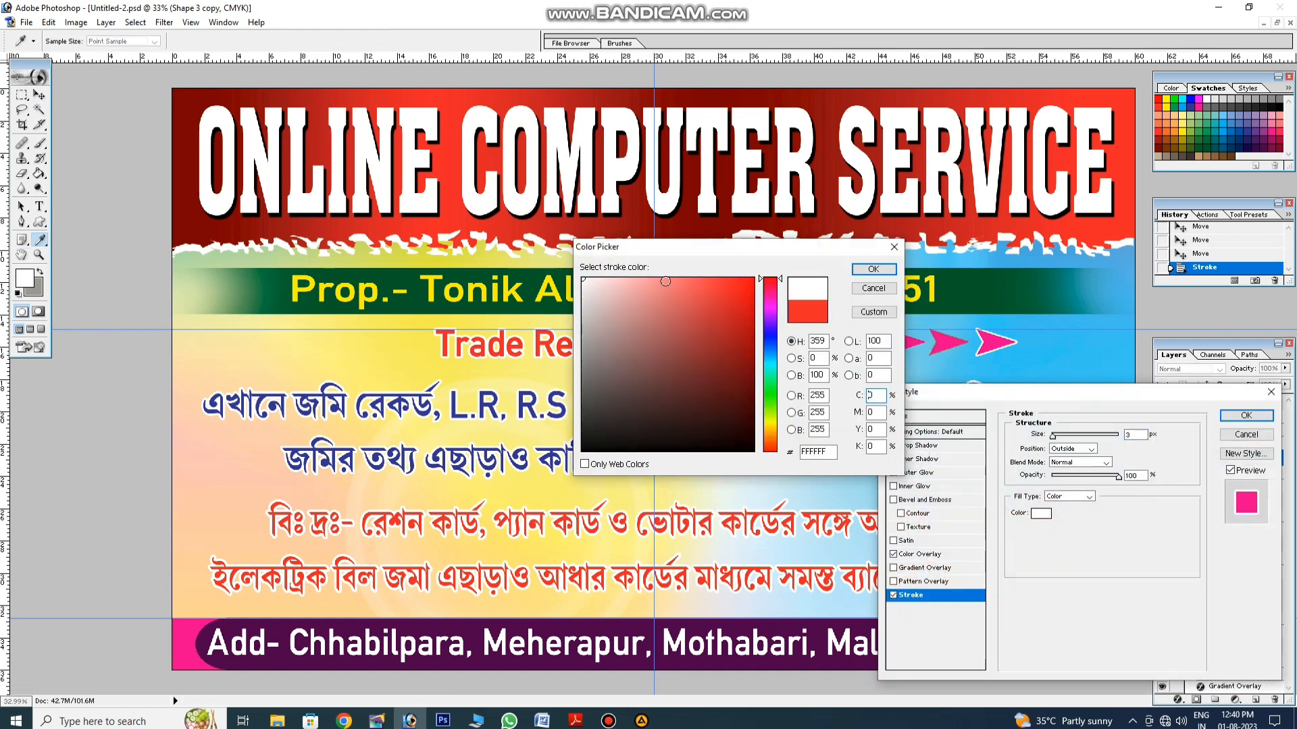
click(872, 269)
text(8250)
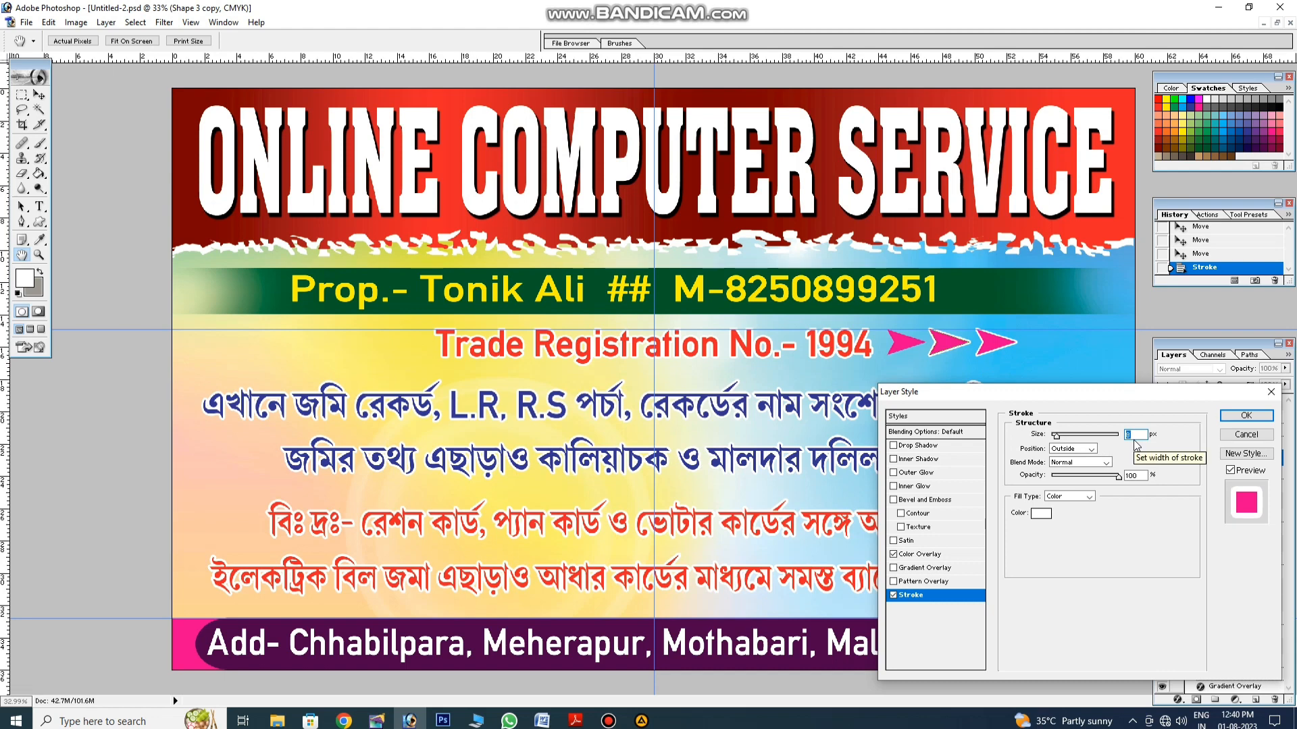
text(8)
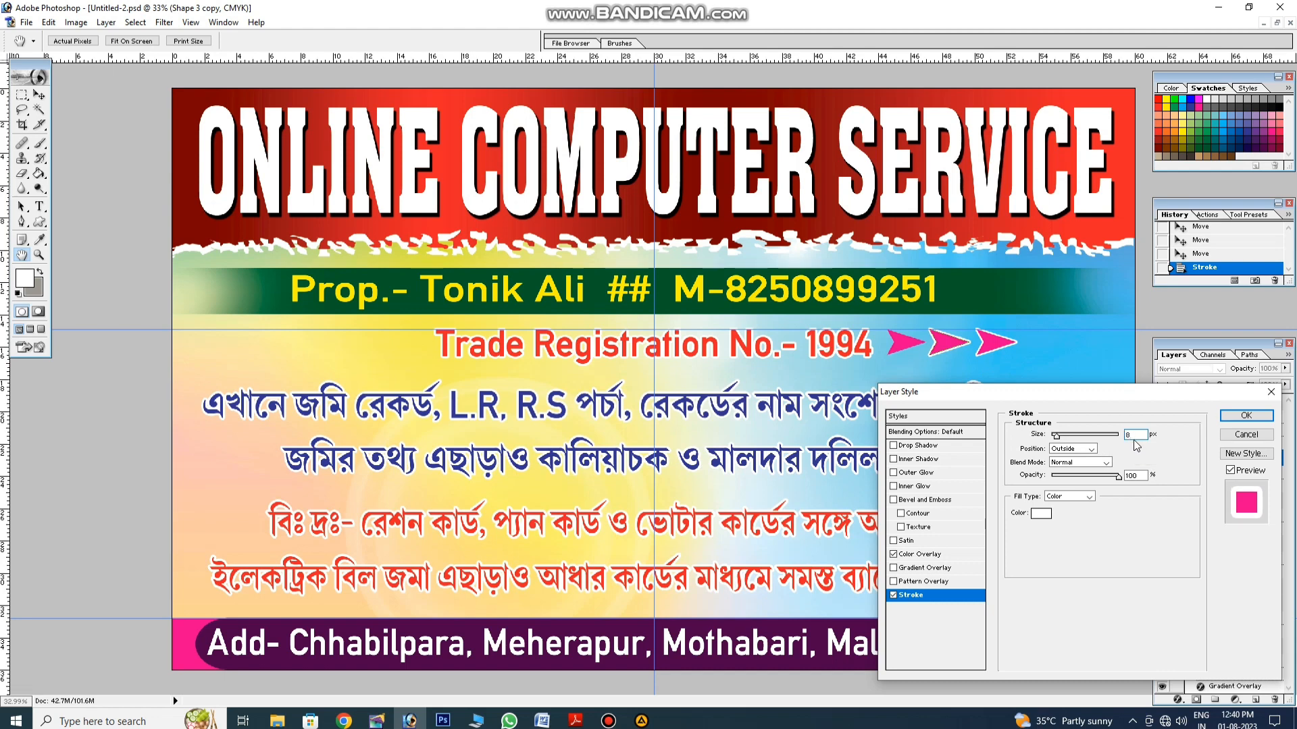
text(9)
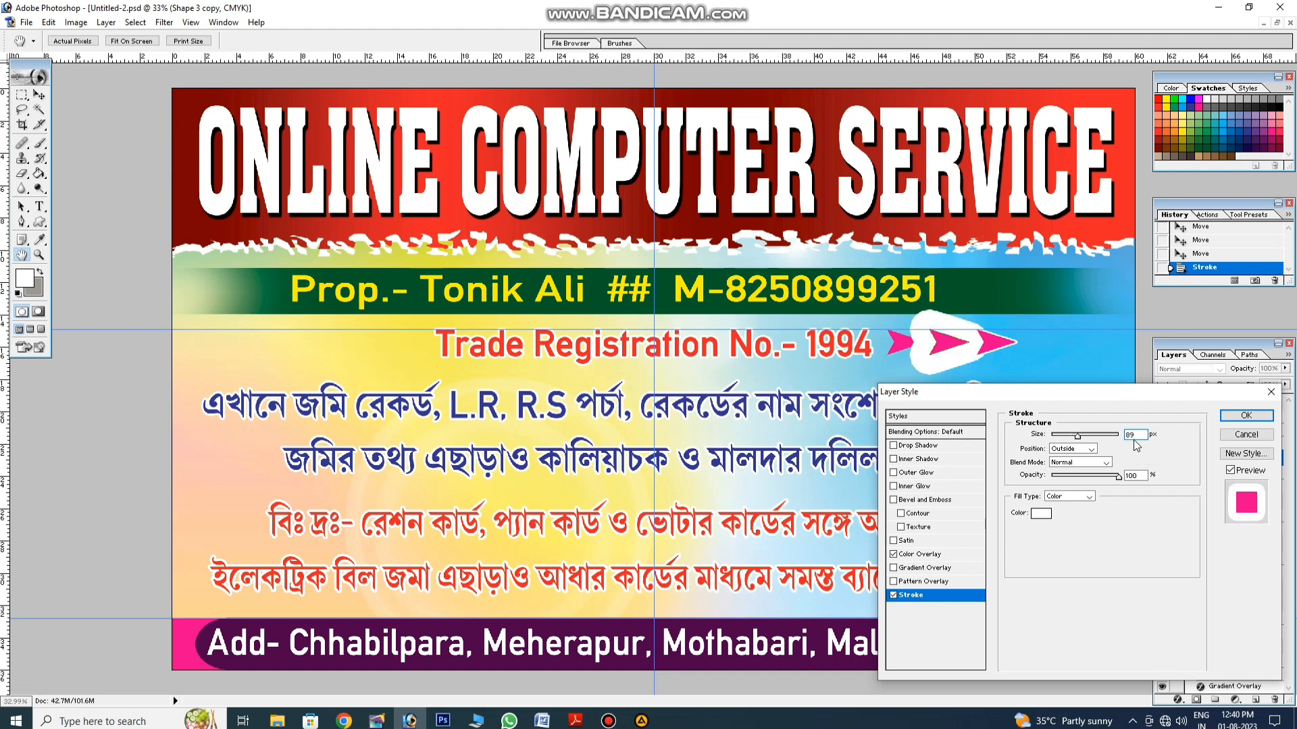
text(9)
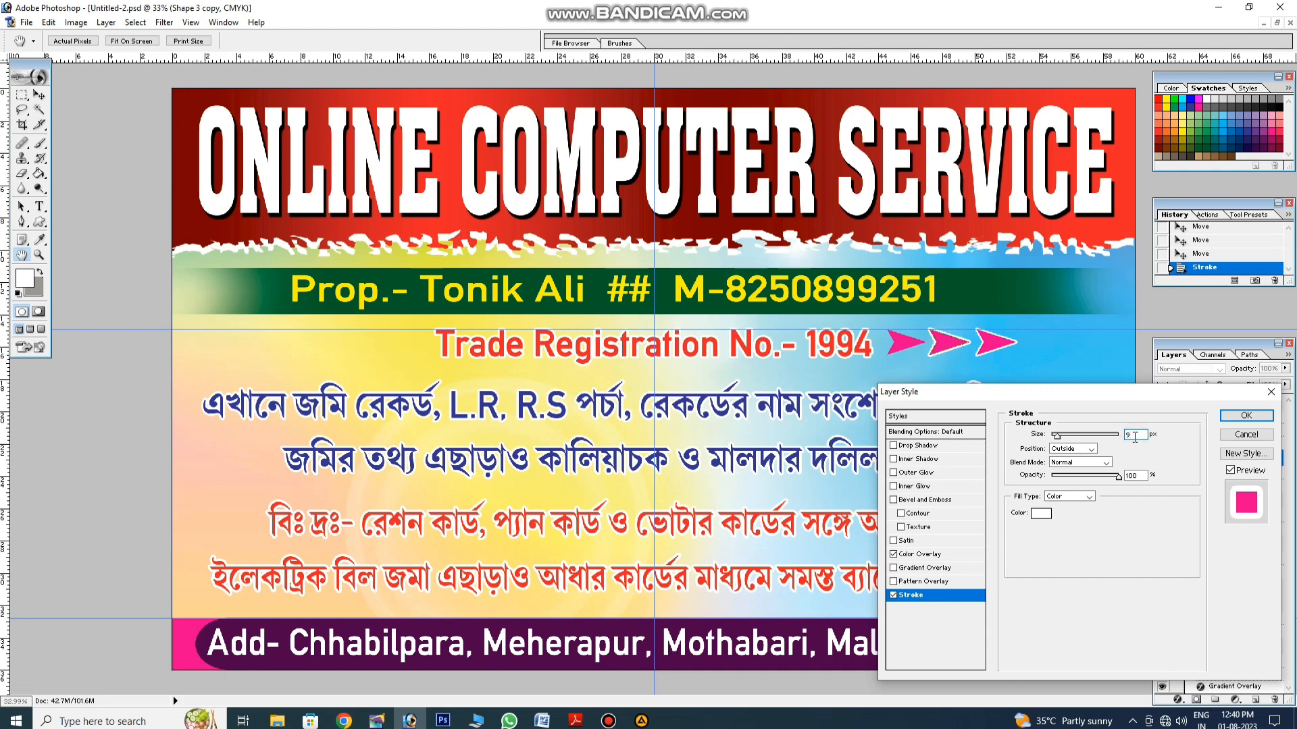
key(Return)
click(902, 348)
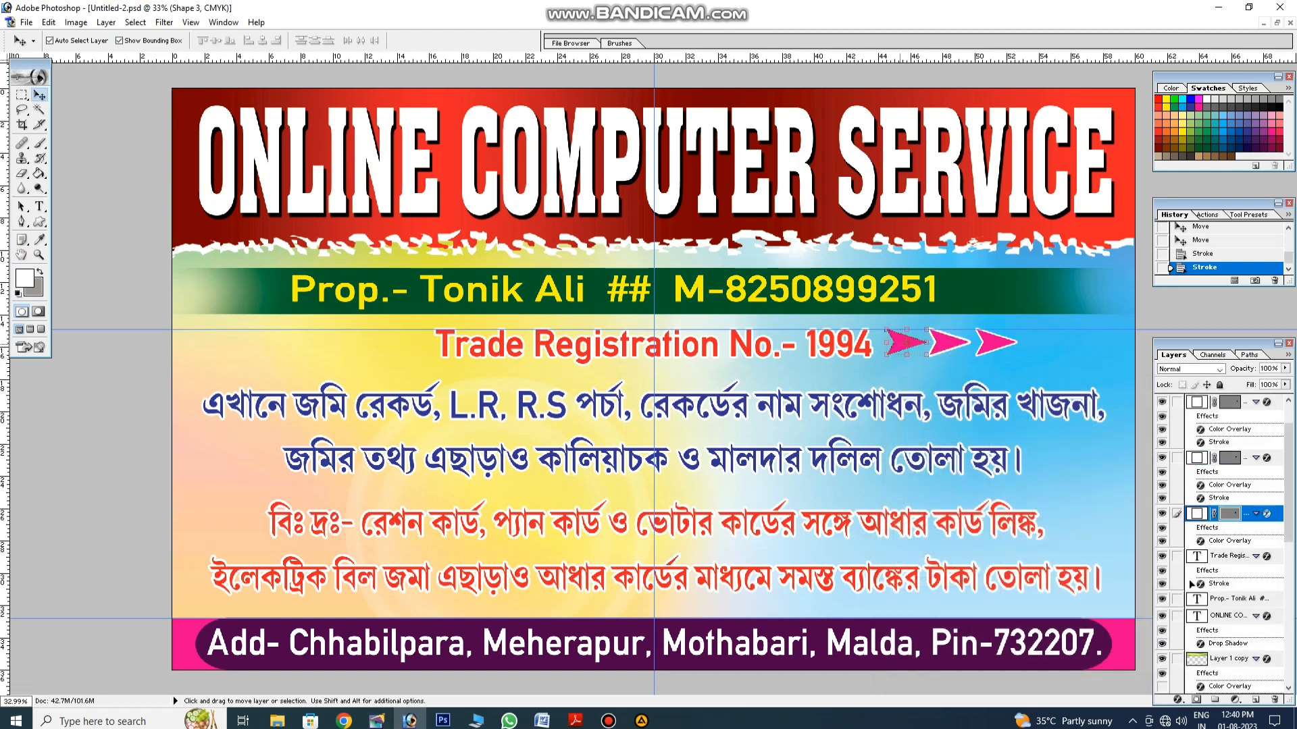
click(1177, 702)
click(1179, 695)
Step: Finish setting the first arrow's stroke colour to white and reselect the pink arrow
click(1041, 513)
click(503, 241)
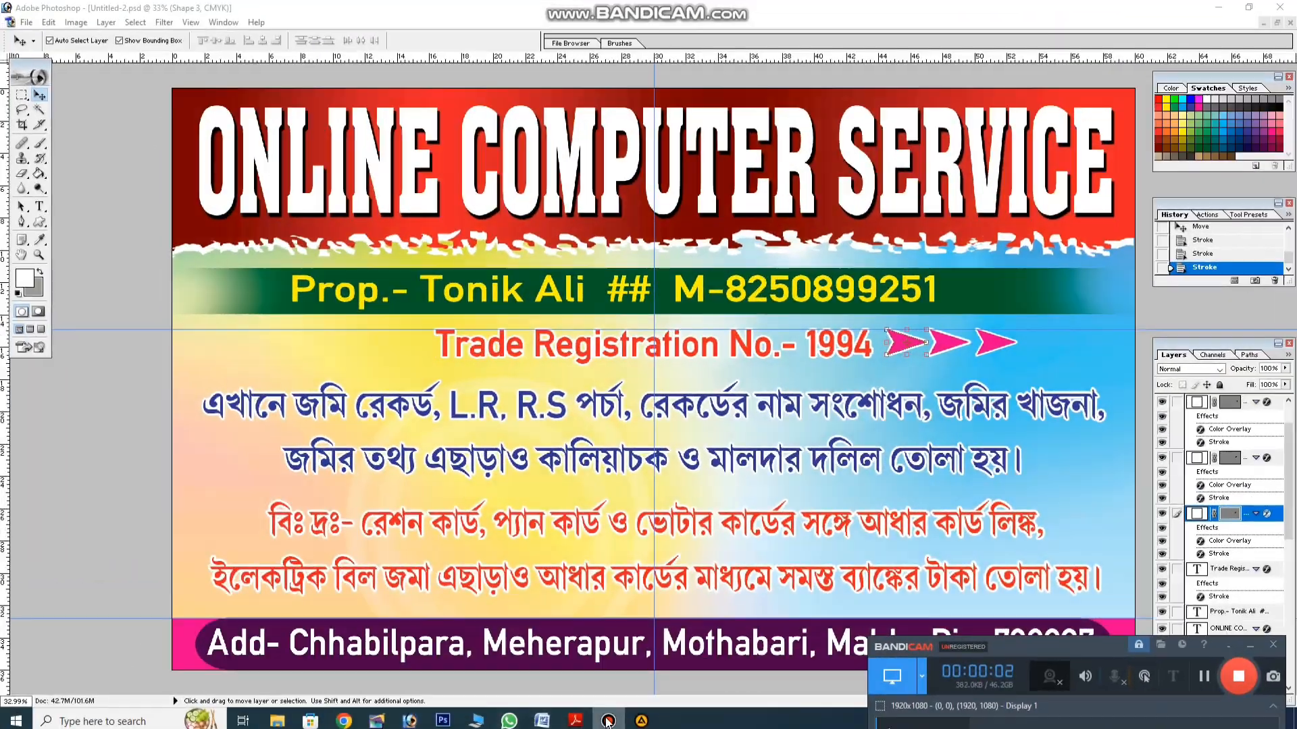
click(613, 663)
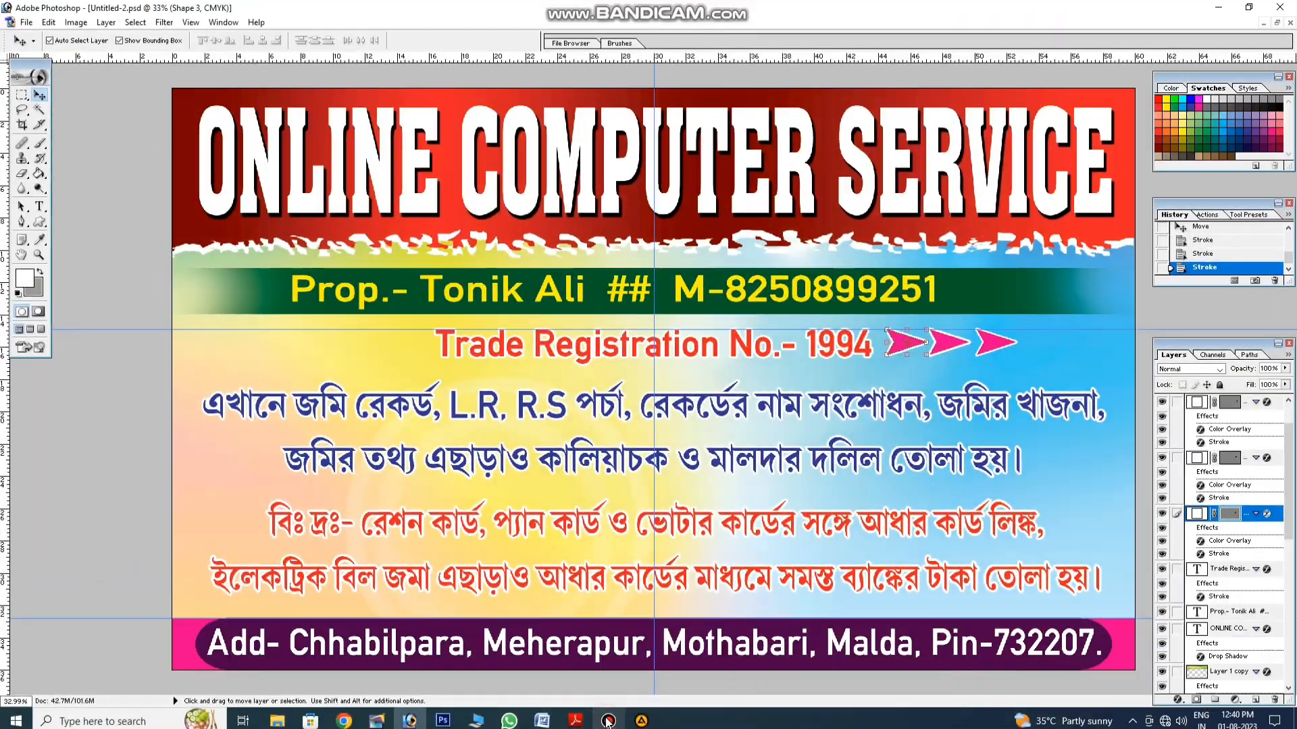
click(995, 379)
click(907, 345)
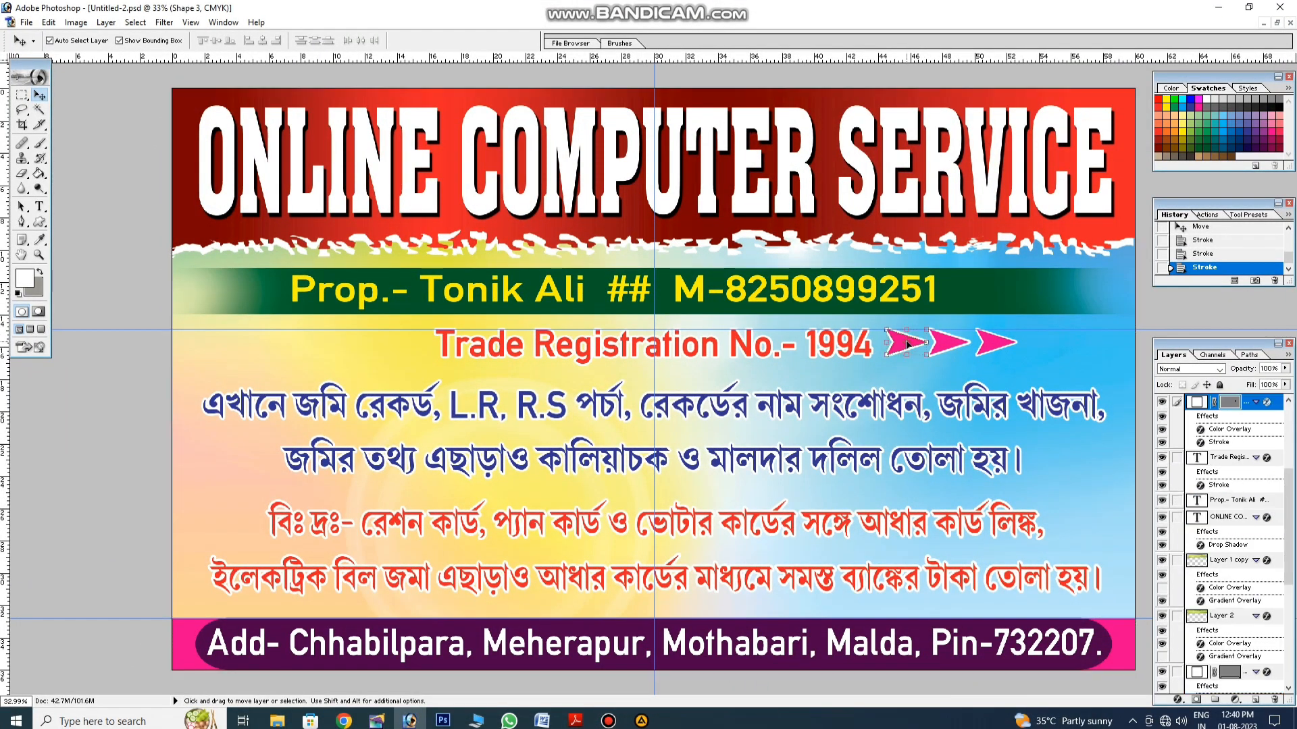
Step: Copy the arrows left of 'Trade Registration', flip them horizontally, and remove the guide
drag(907, 345, 402, 348)
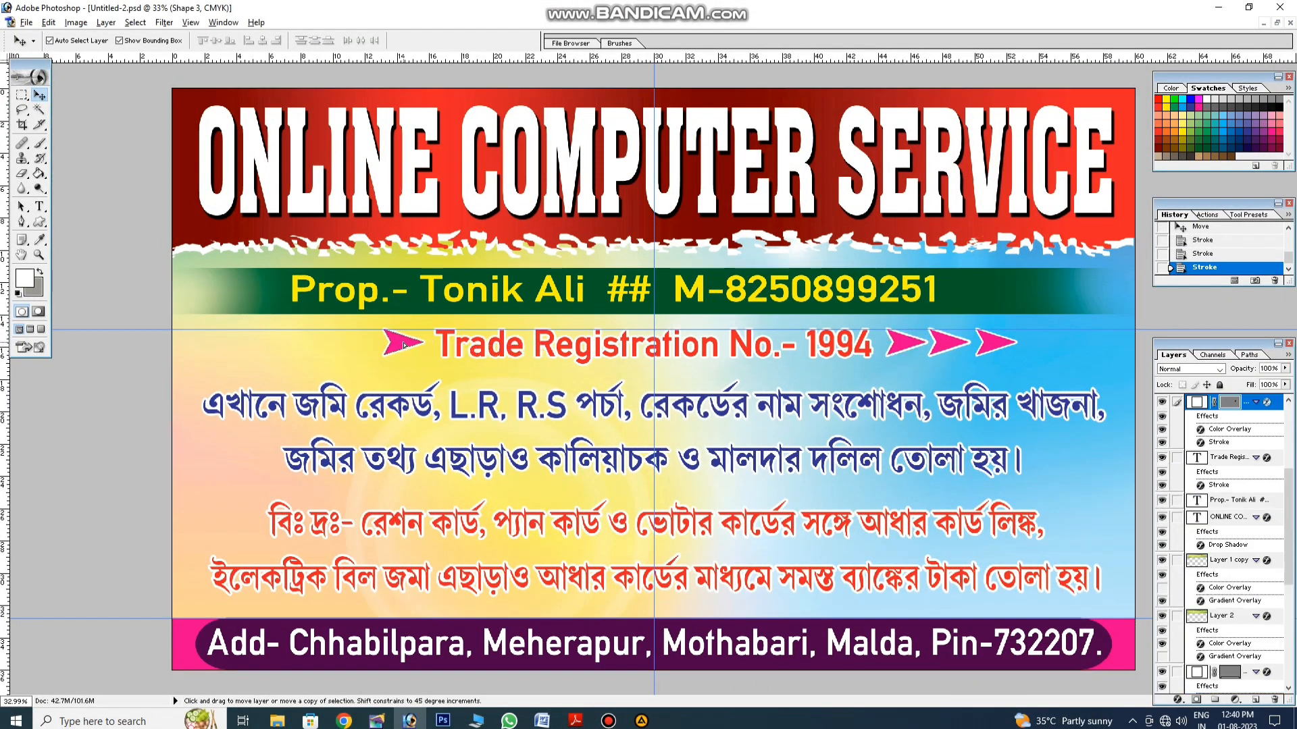
click(49, 23)
mouse_move(102, 286)
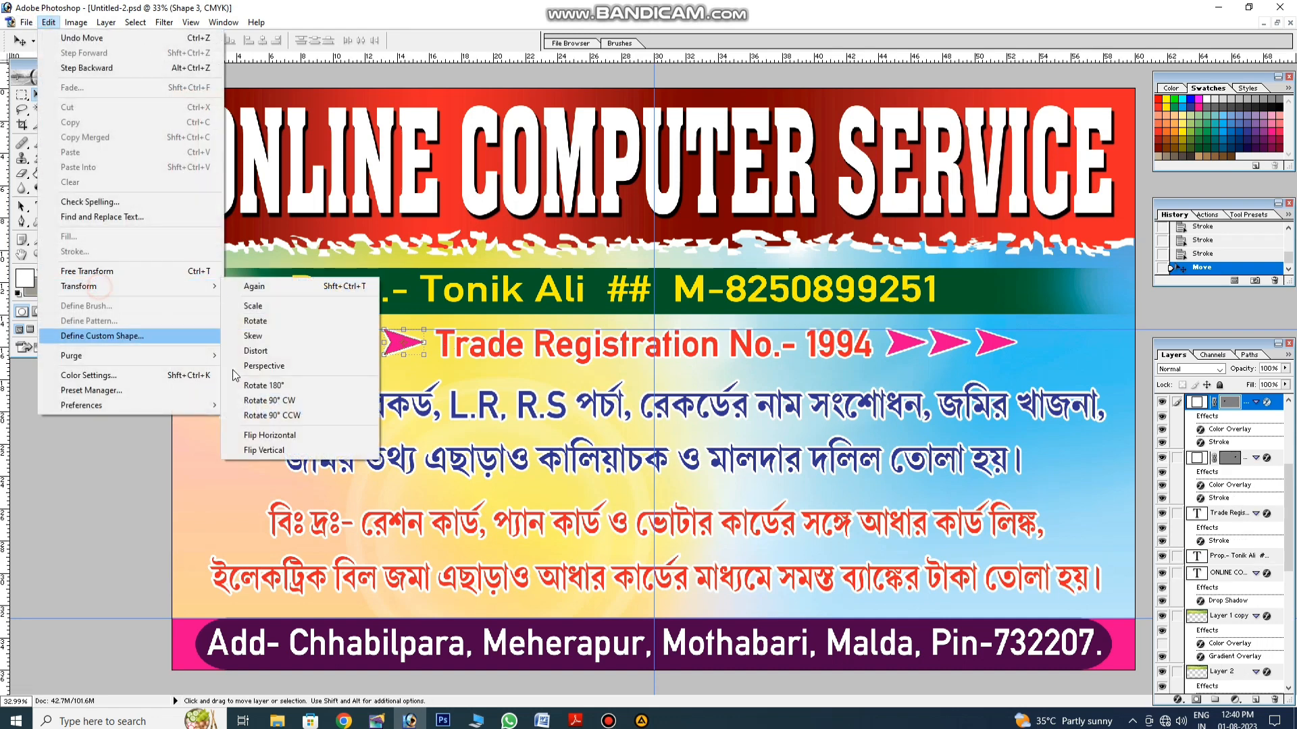
click(273, 436)
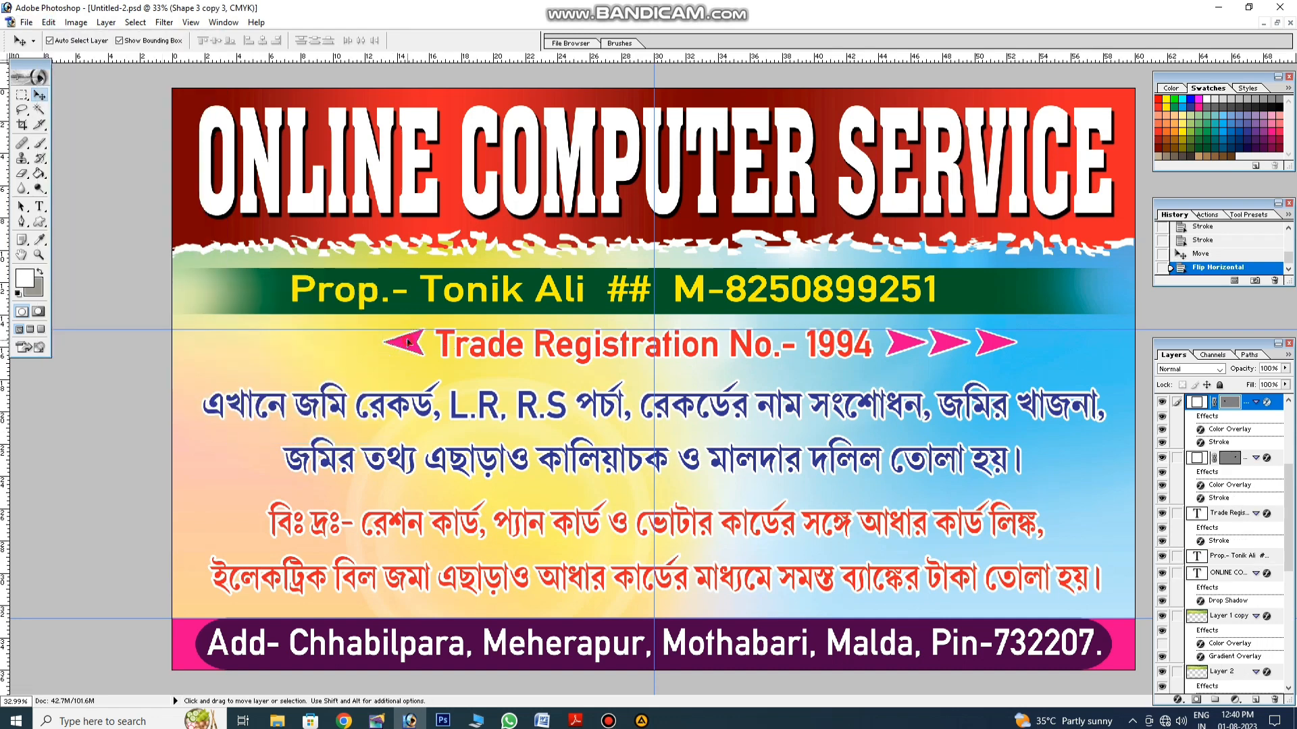
drag(408, 342, 315, 344)
click(1036, 343)
drag(1046, 329, 1073, 34)
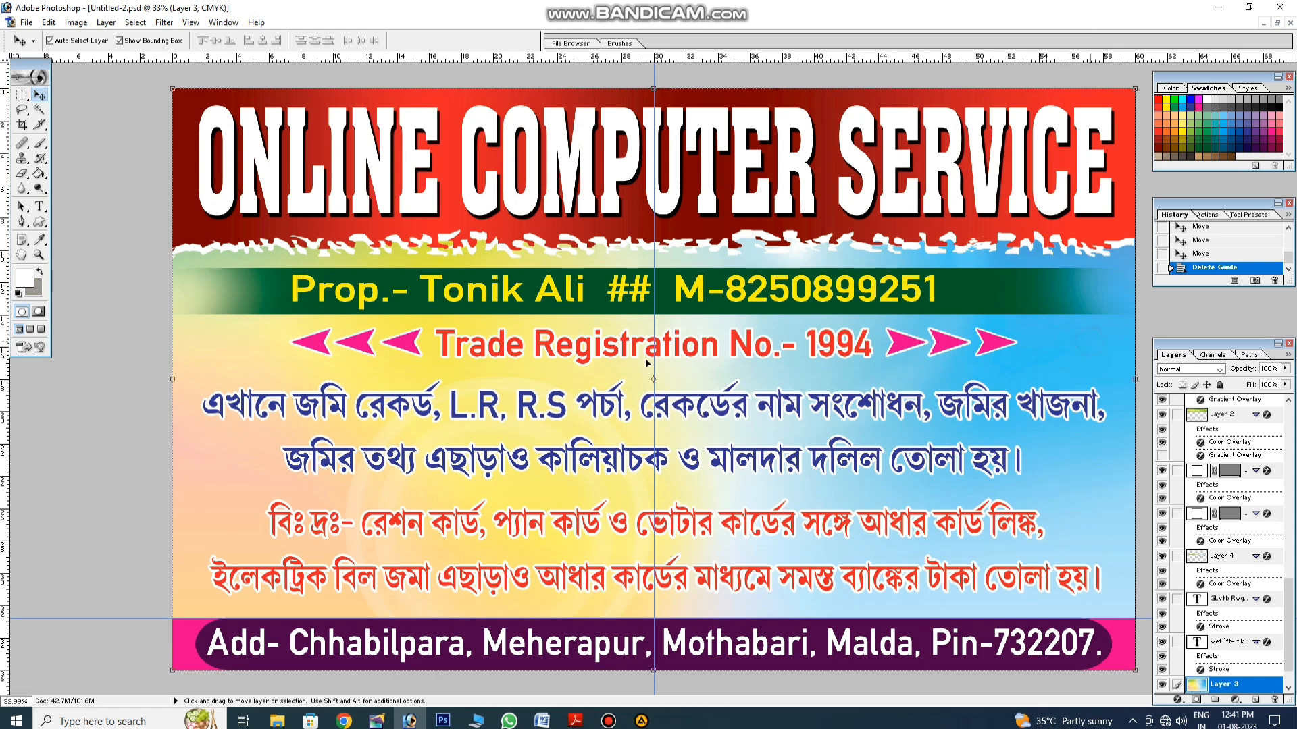
Step: Select the whole canvas and stroke its edges in white
click(22, 95)
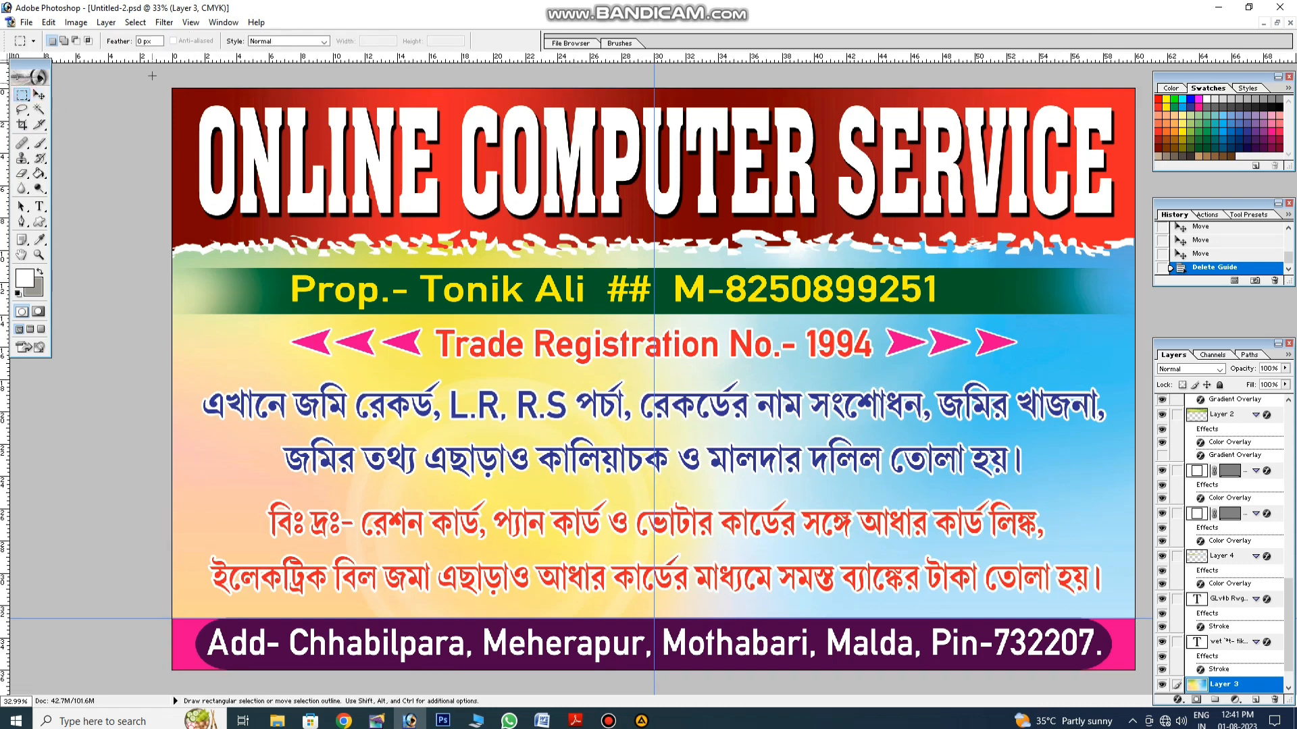
drag(1141, 676, 1142, 678)
right_click(1111, 593)
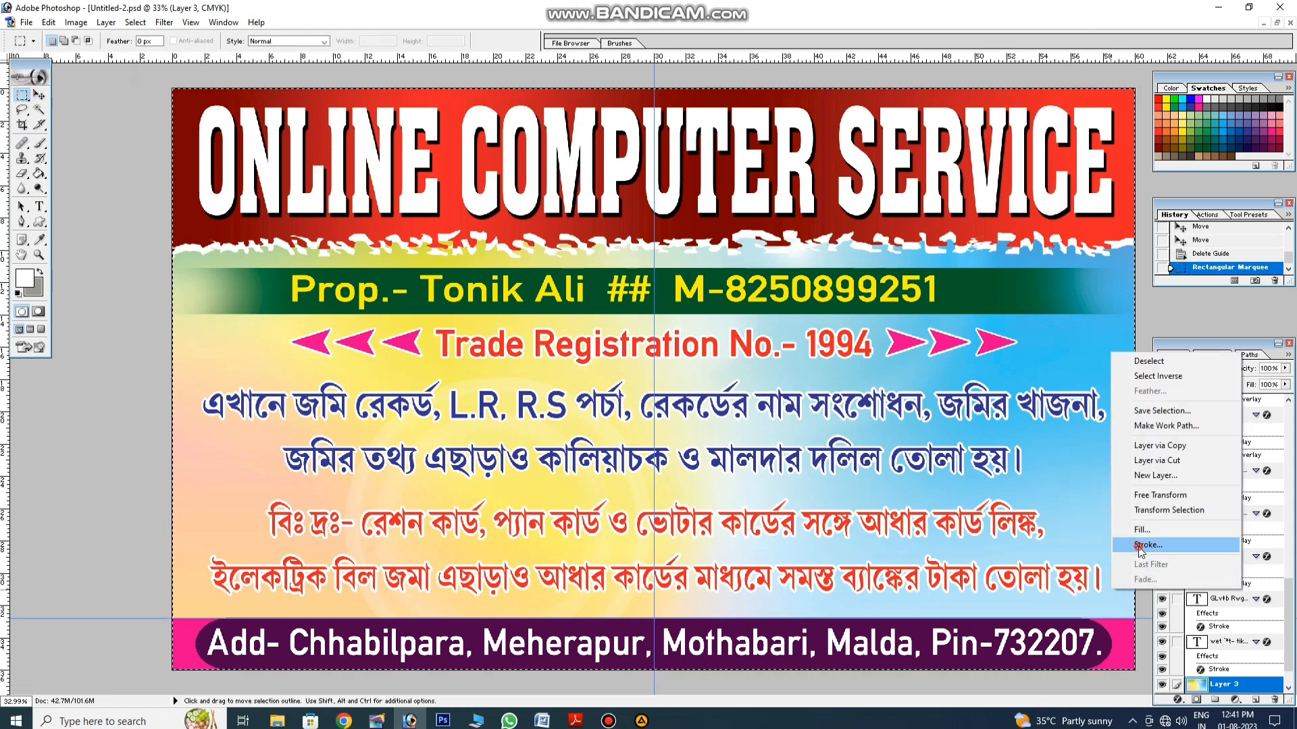
click(1141, 546)
click(609, 325)
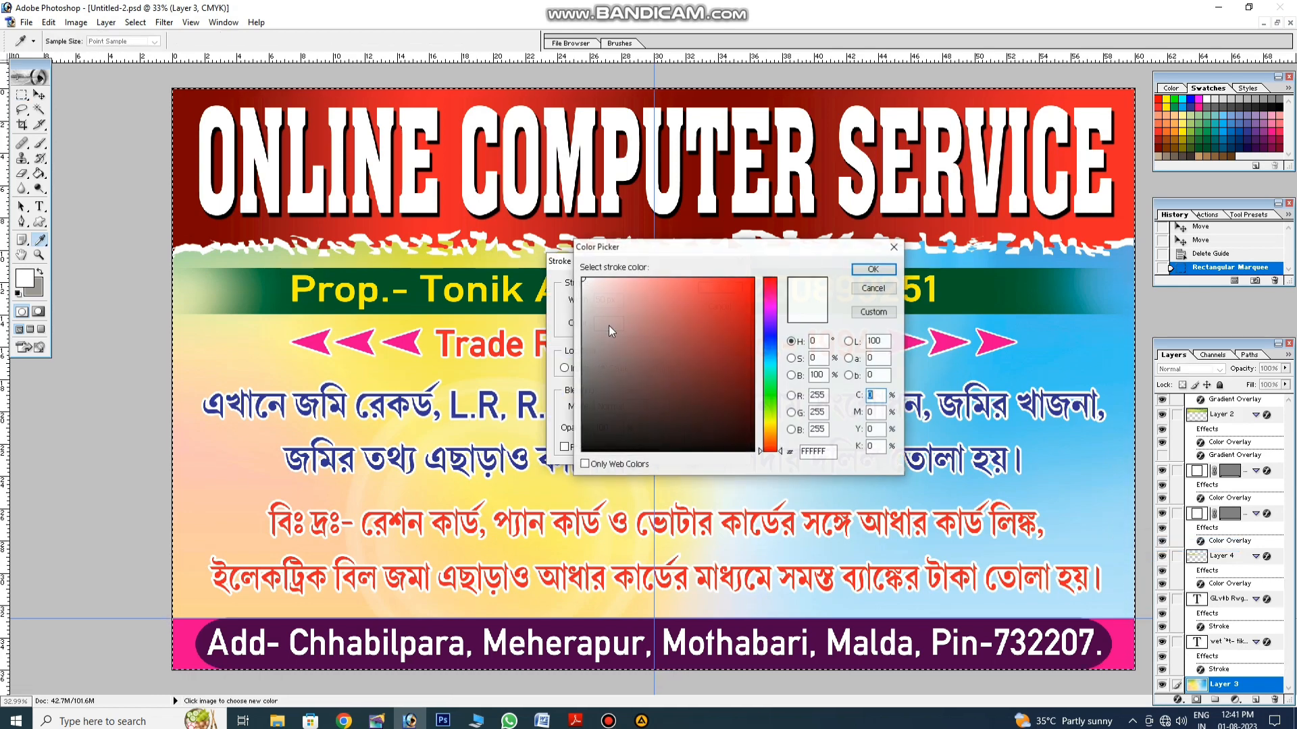
click(872, 269)
key(Return)
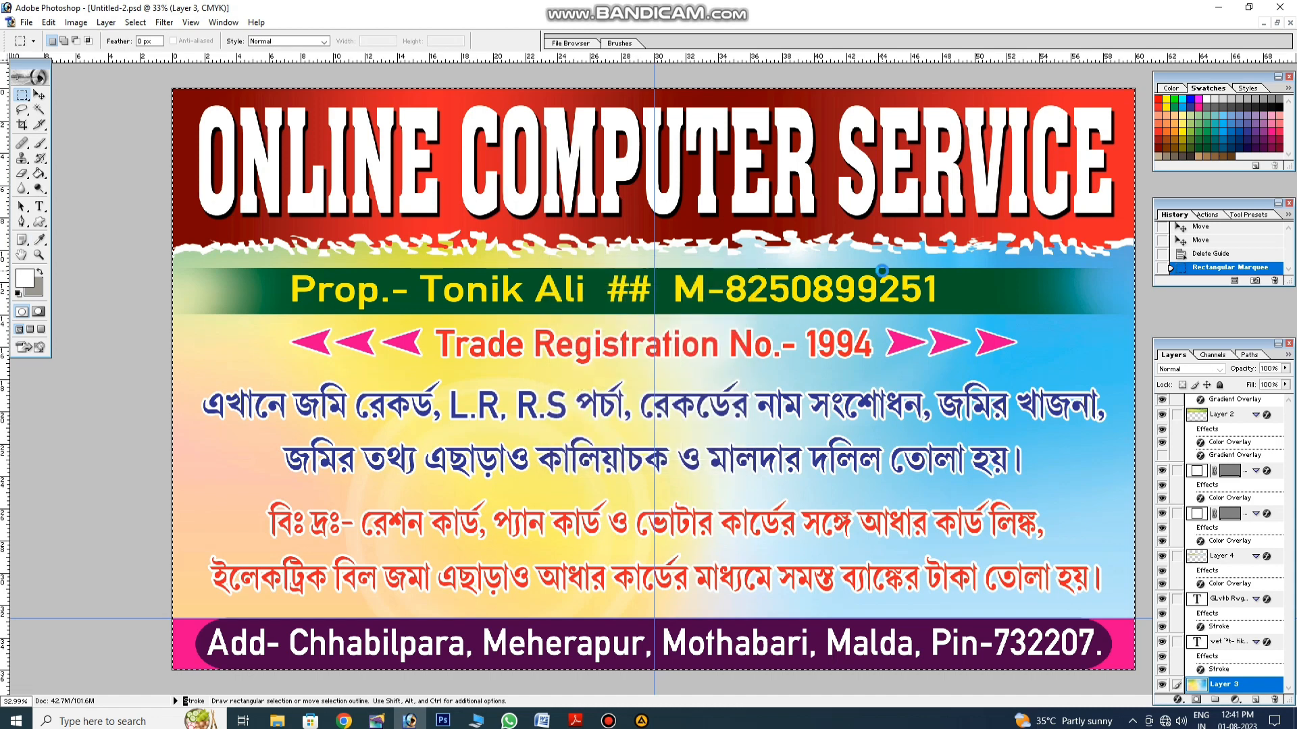
click(1025, 336)
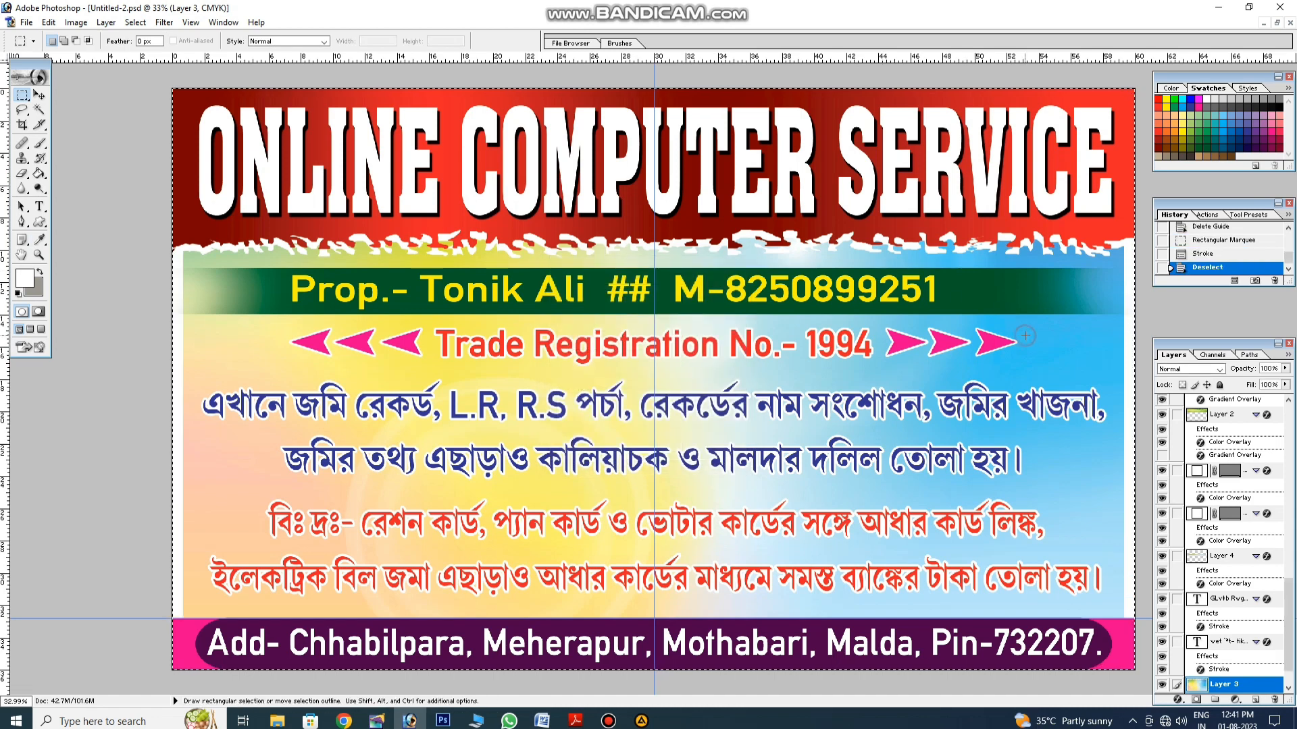
Step: Stroke the whole canvas with a 50 px dark blue border, then deselect
drag(163, 73, 1178, 667)
right_click(1099, 282)
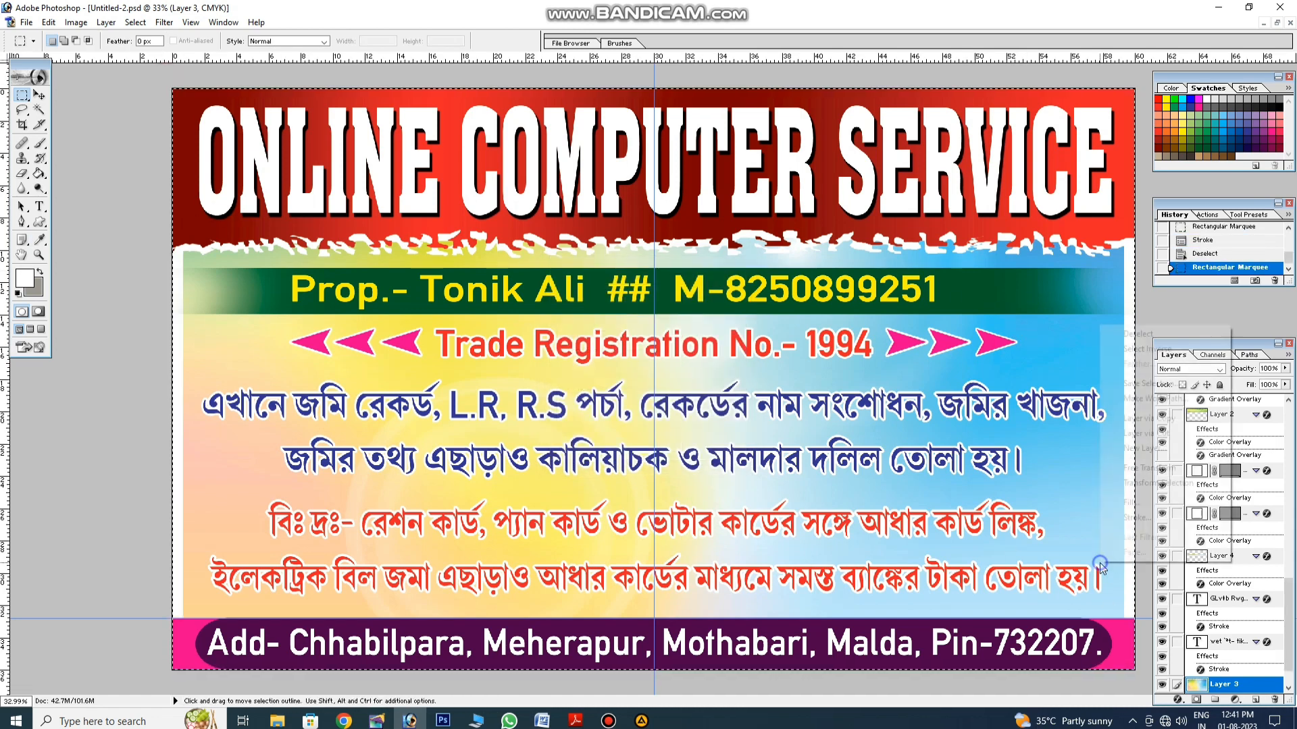
click(1120, 485)
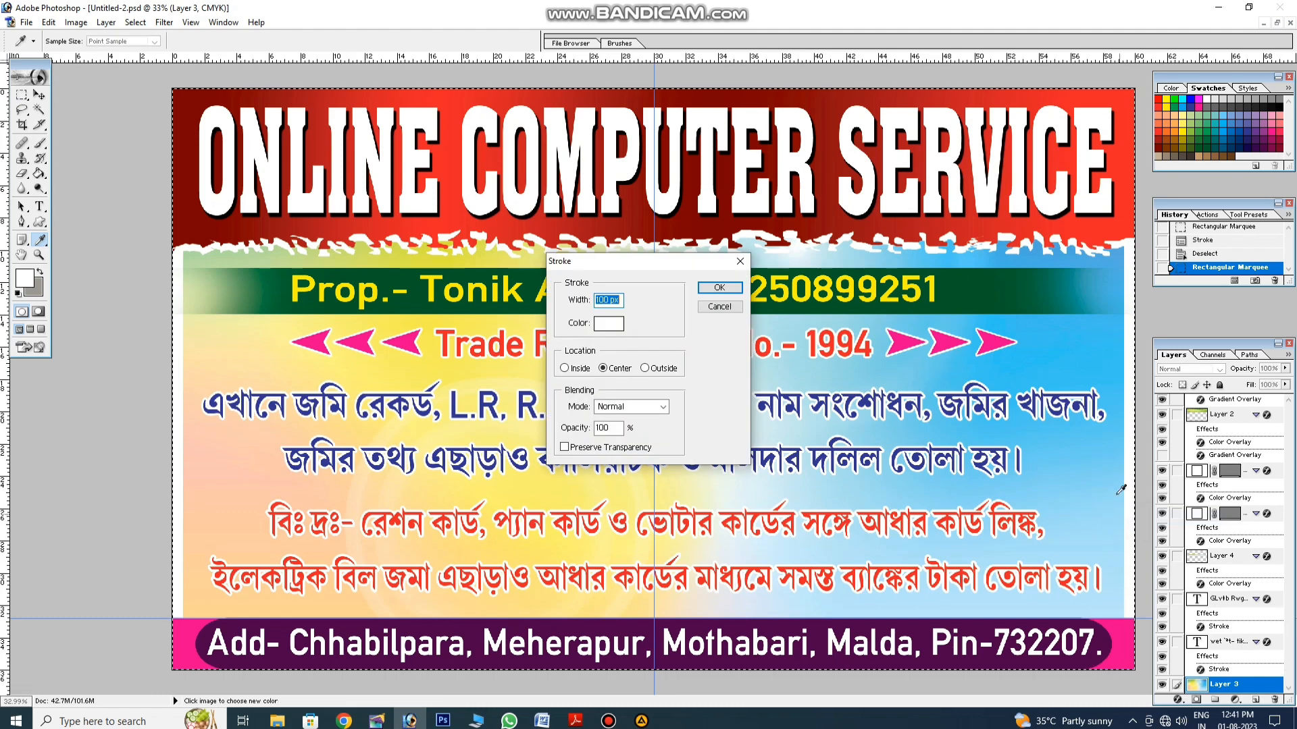
click(609, 327)
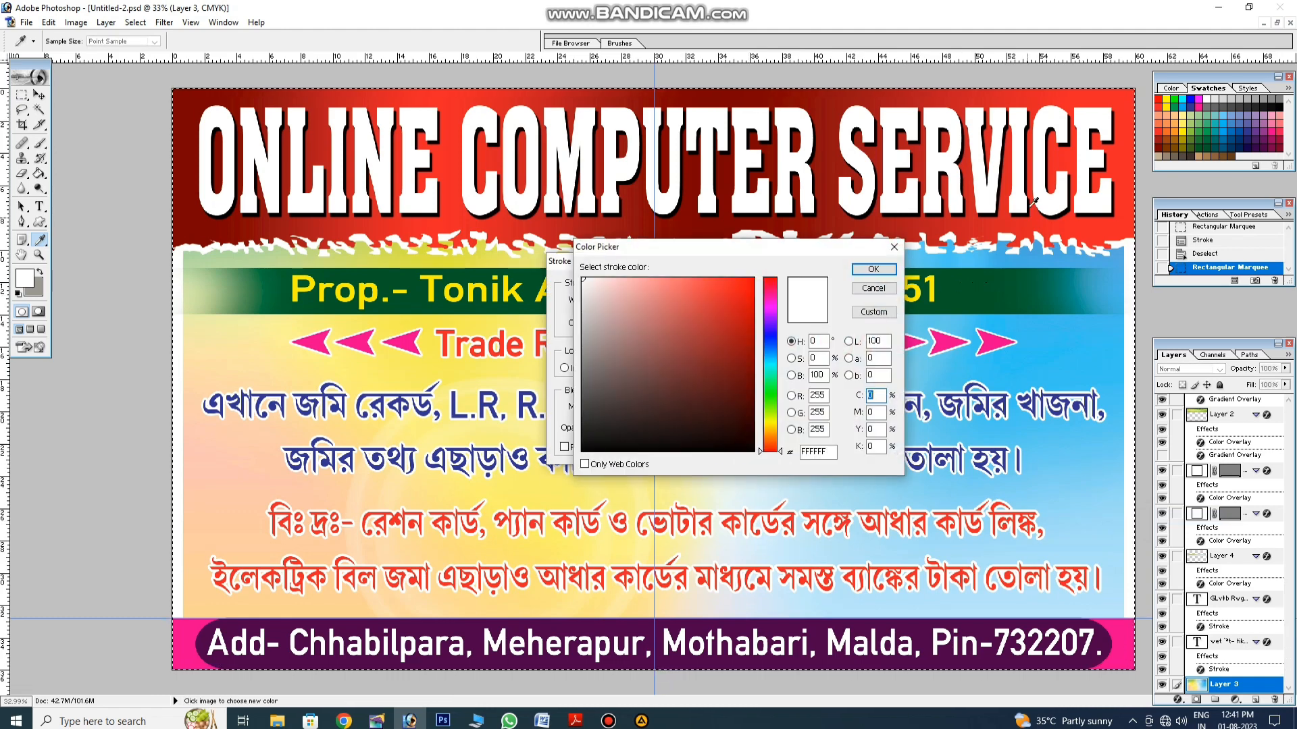
click(1196, 101)
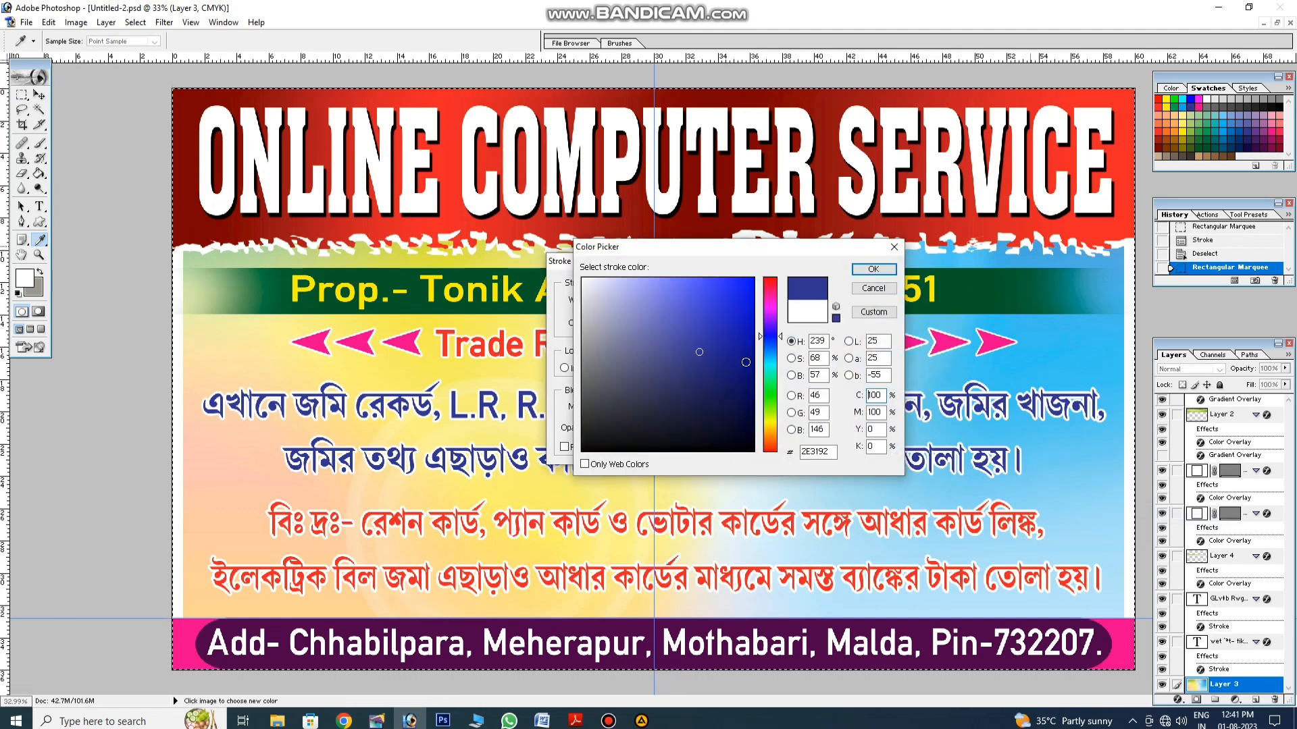
click(876, 446)
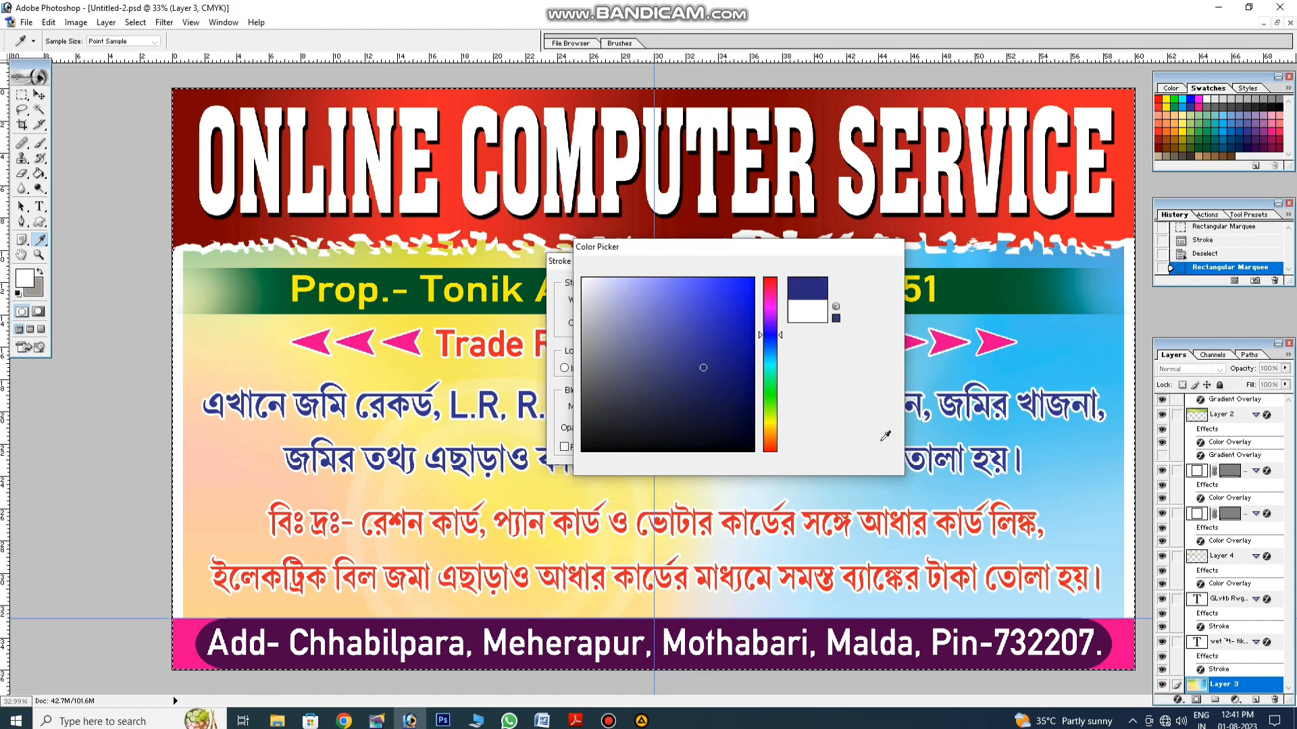
key(Return)
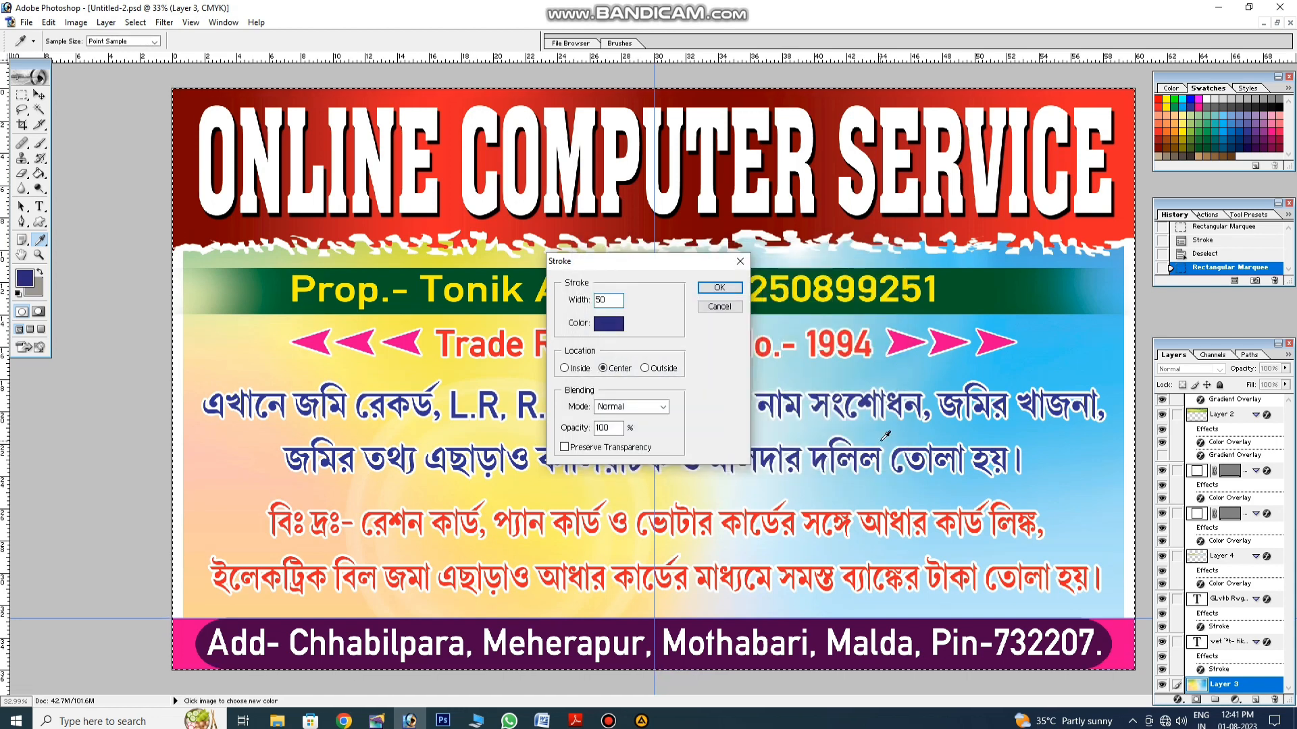
key(Return)
key(m)
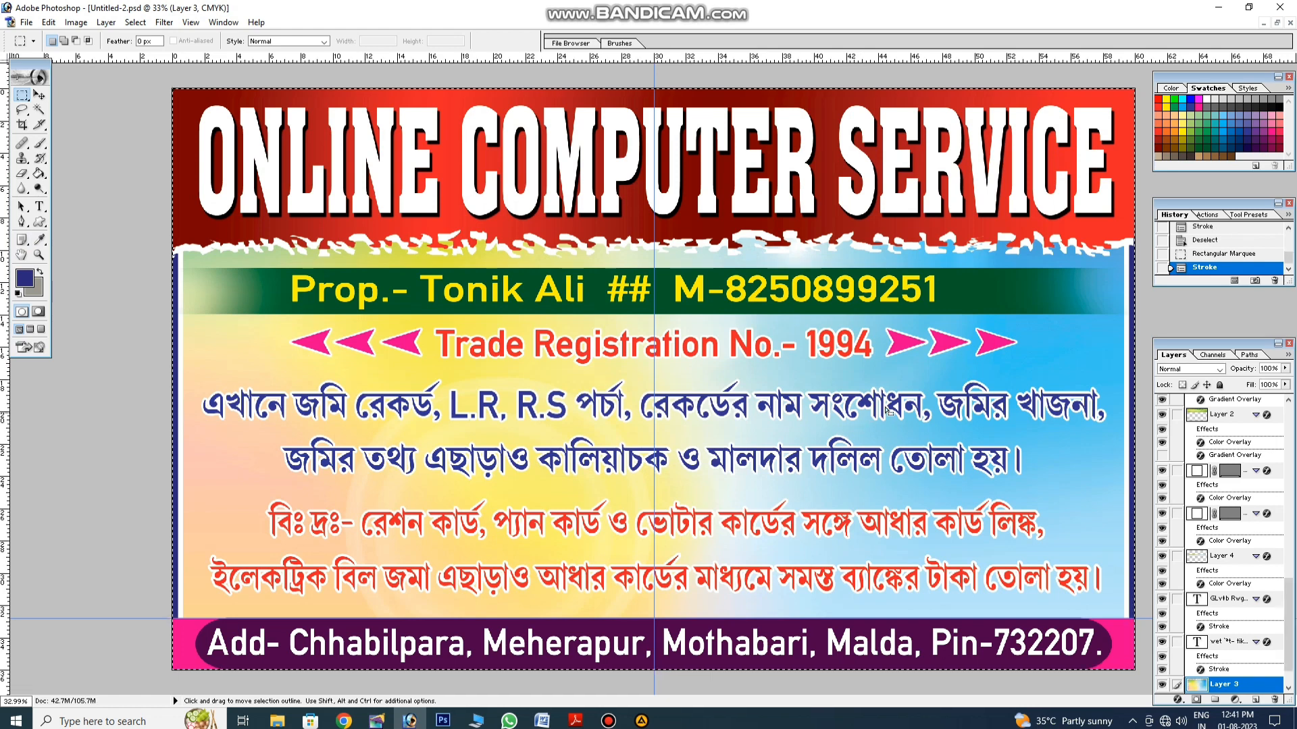
key(ctrl+d)
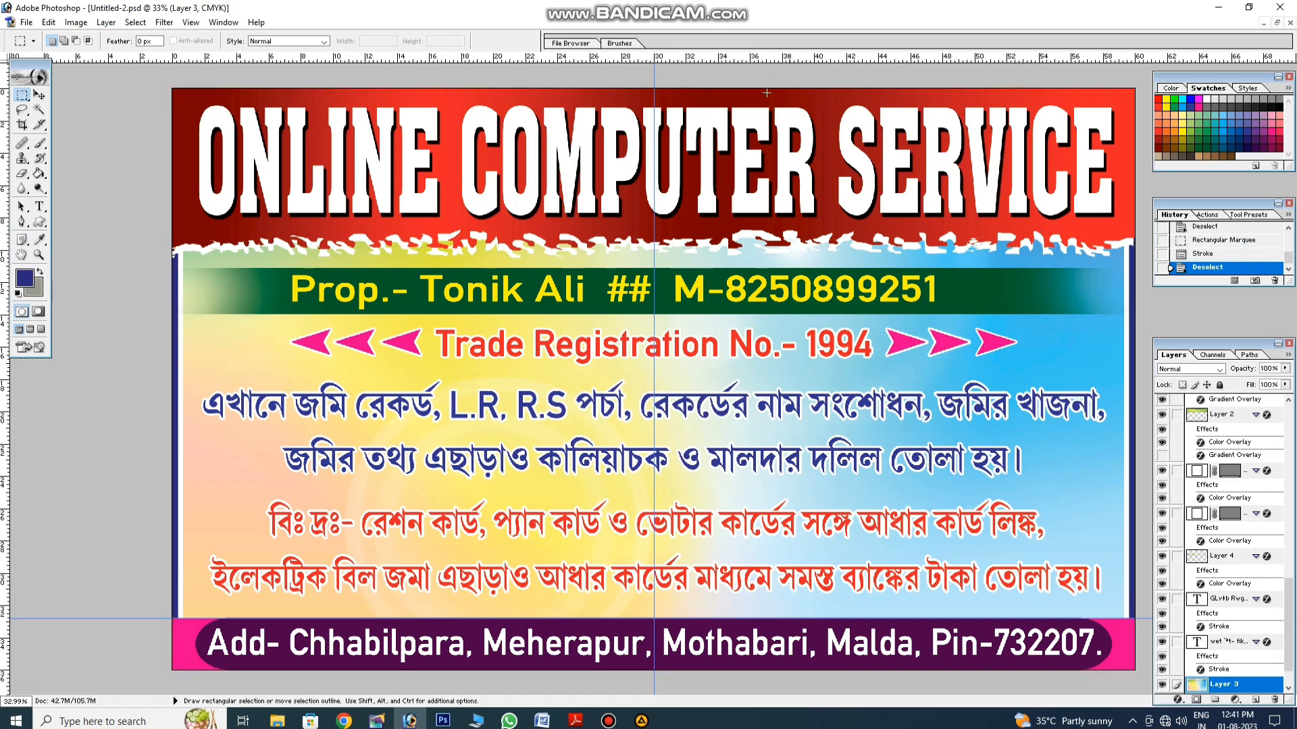
Step: Nudge the ONLINE COMPUTER SERVICE title up slightly
click(39, 95)
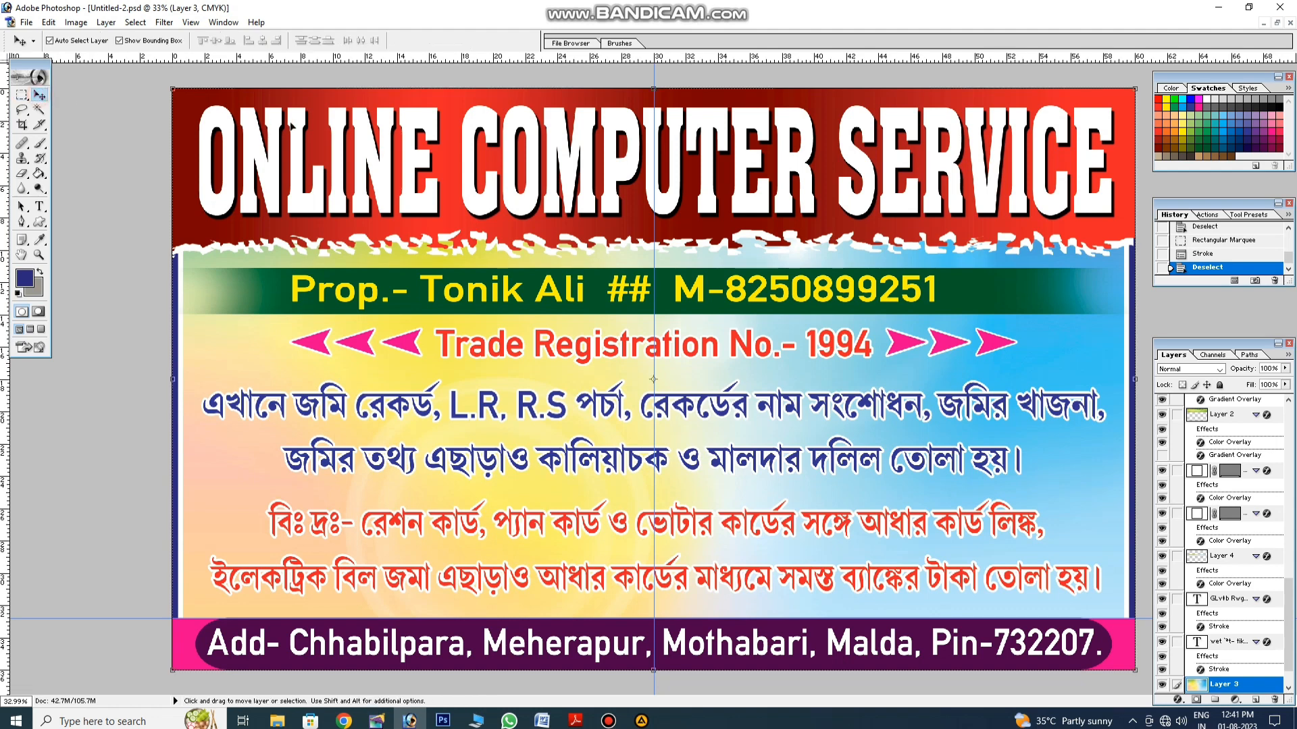
click(338, 122)
key(Up)
key(Up)
key(Up)
key(Up)
key(Up)
key(Up)
key(Up)
key(Up)
key(Up)
key(Up)
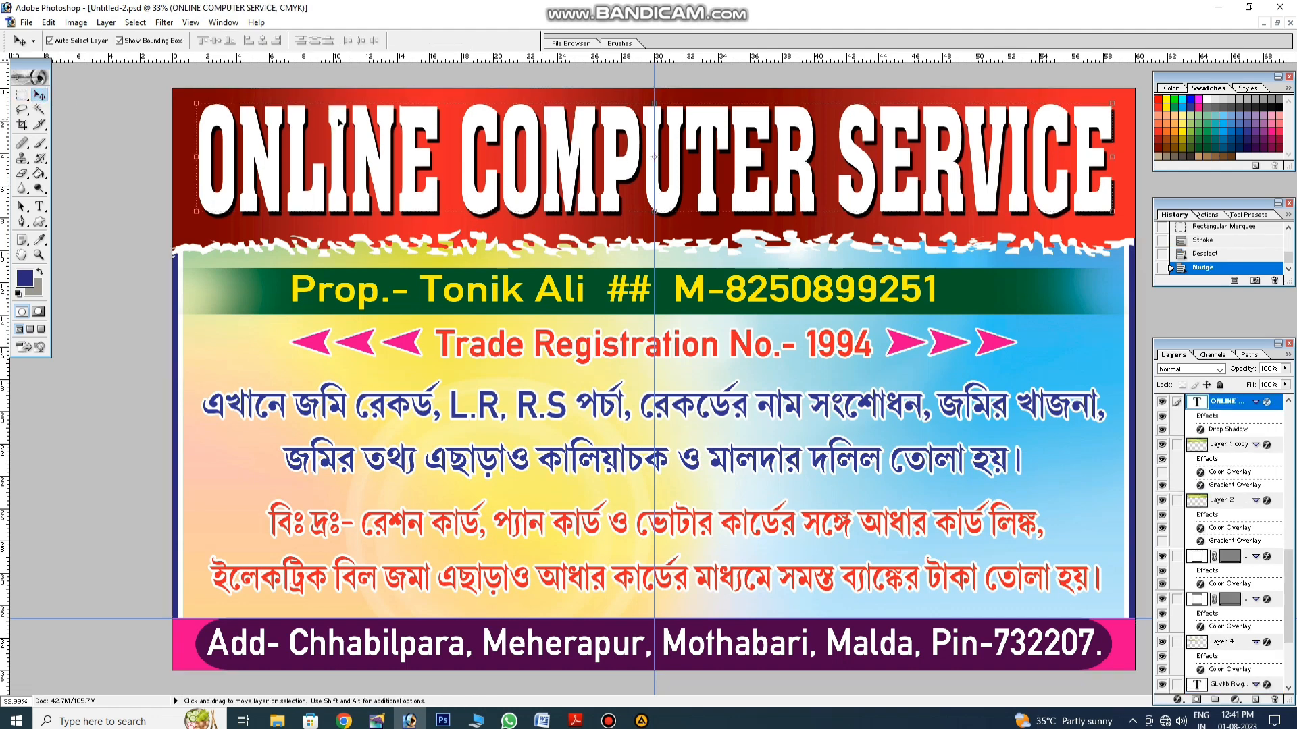
click(1045, 337)
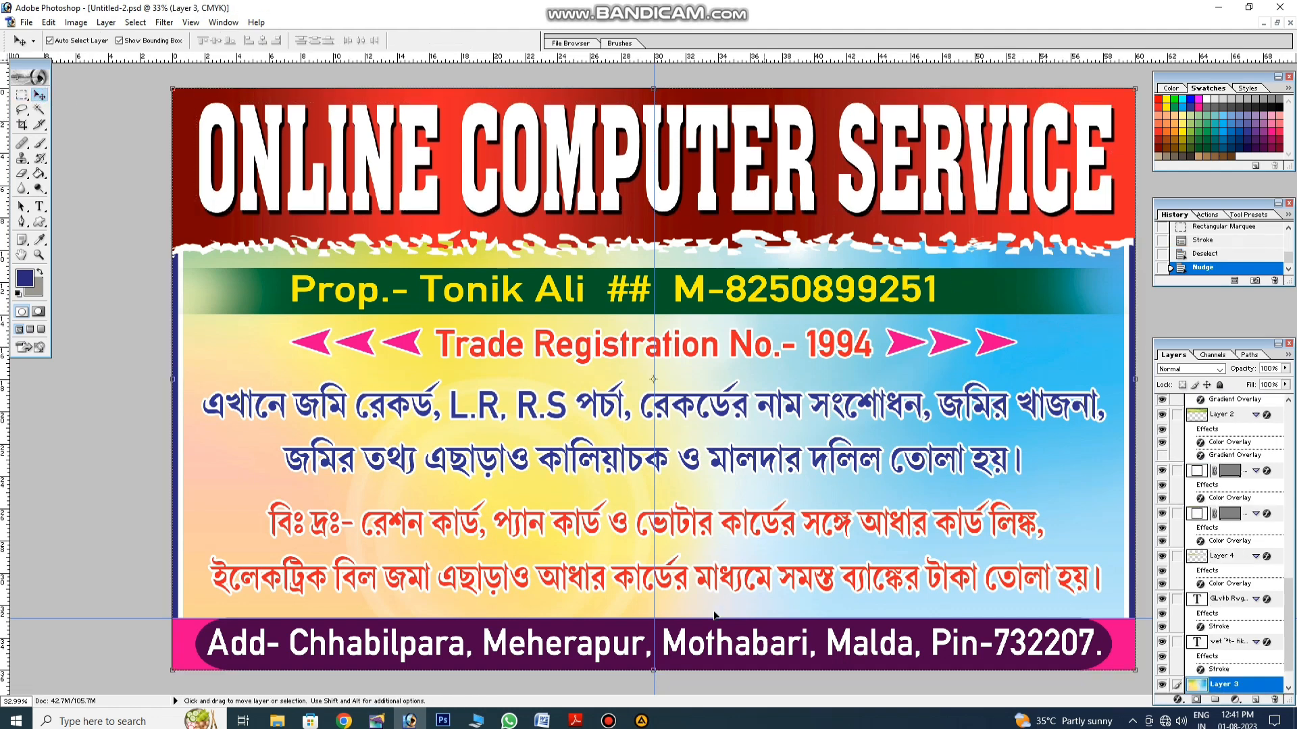
click(609, 721)
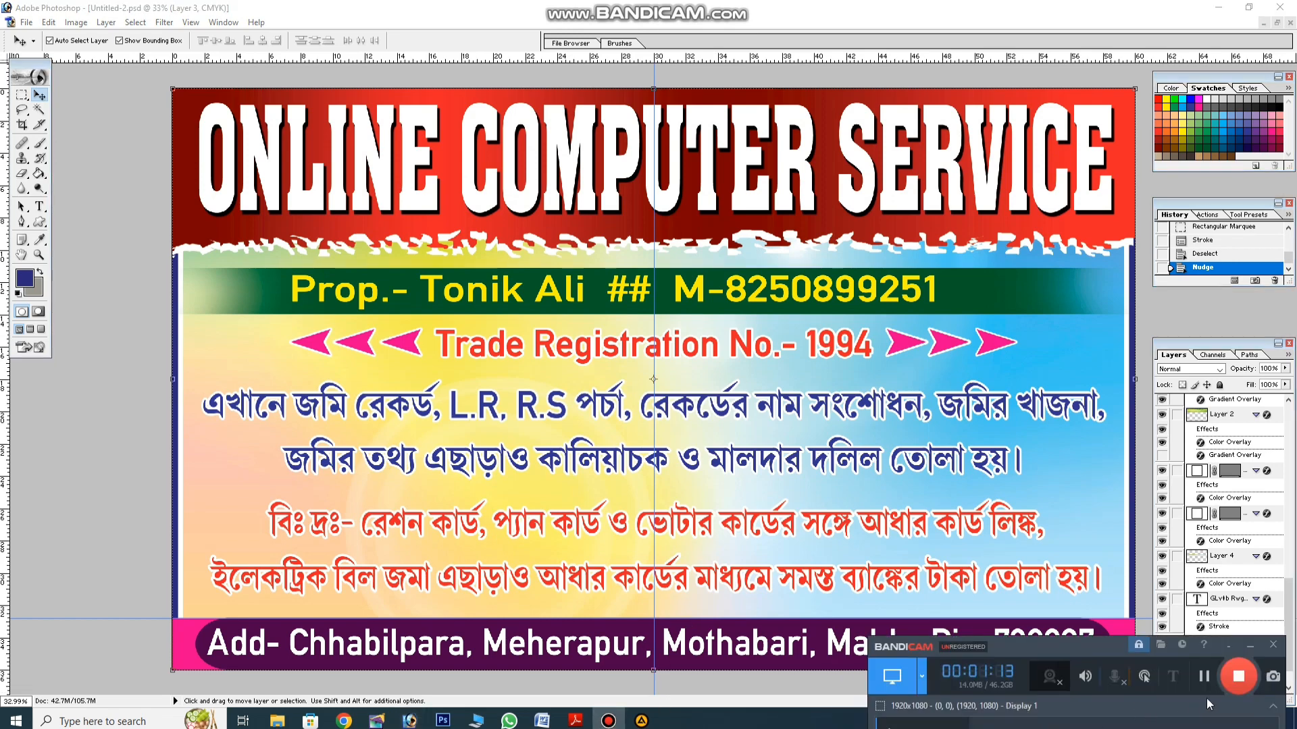
Step: Paste the WhatsApp logo, delete its black background, and shrink it beside the phone number
key(ctrl+v)
key(ctrl+shift+bracketright)
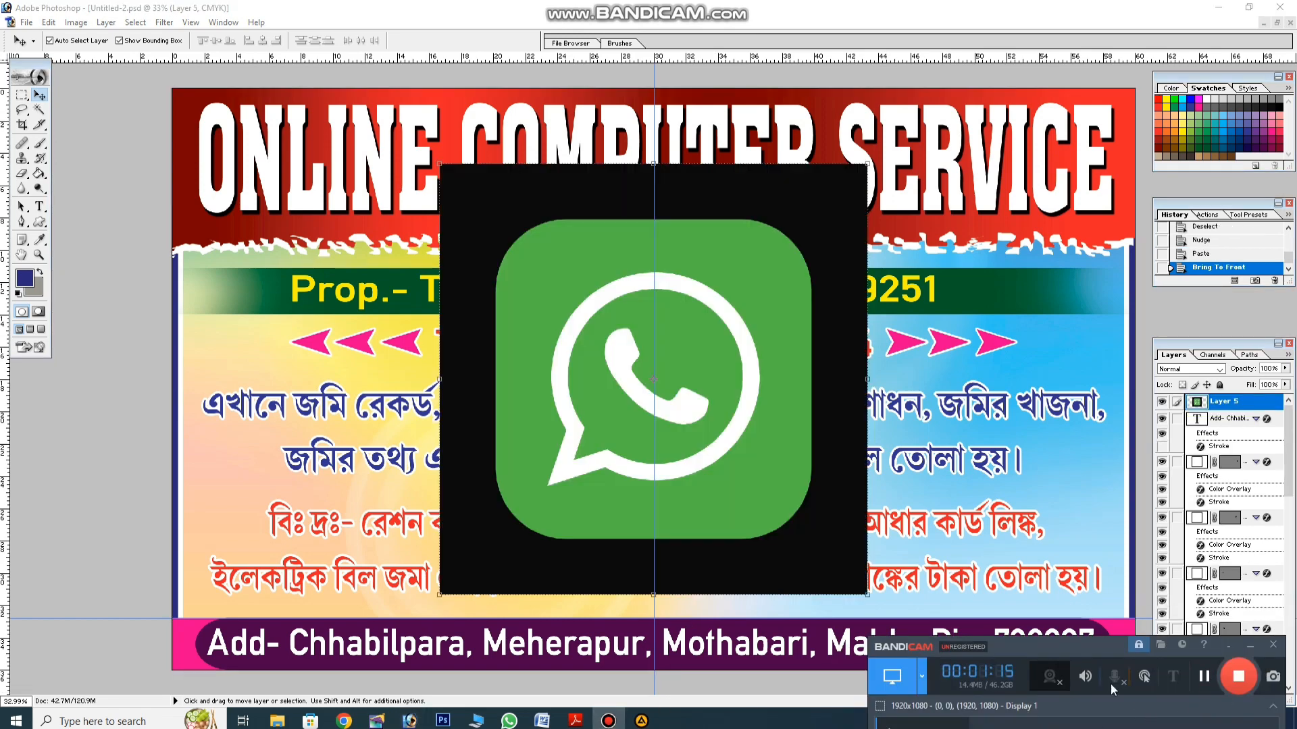
click(609, 721)
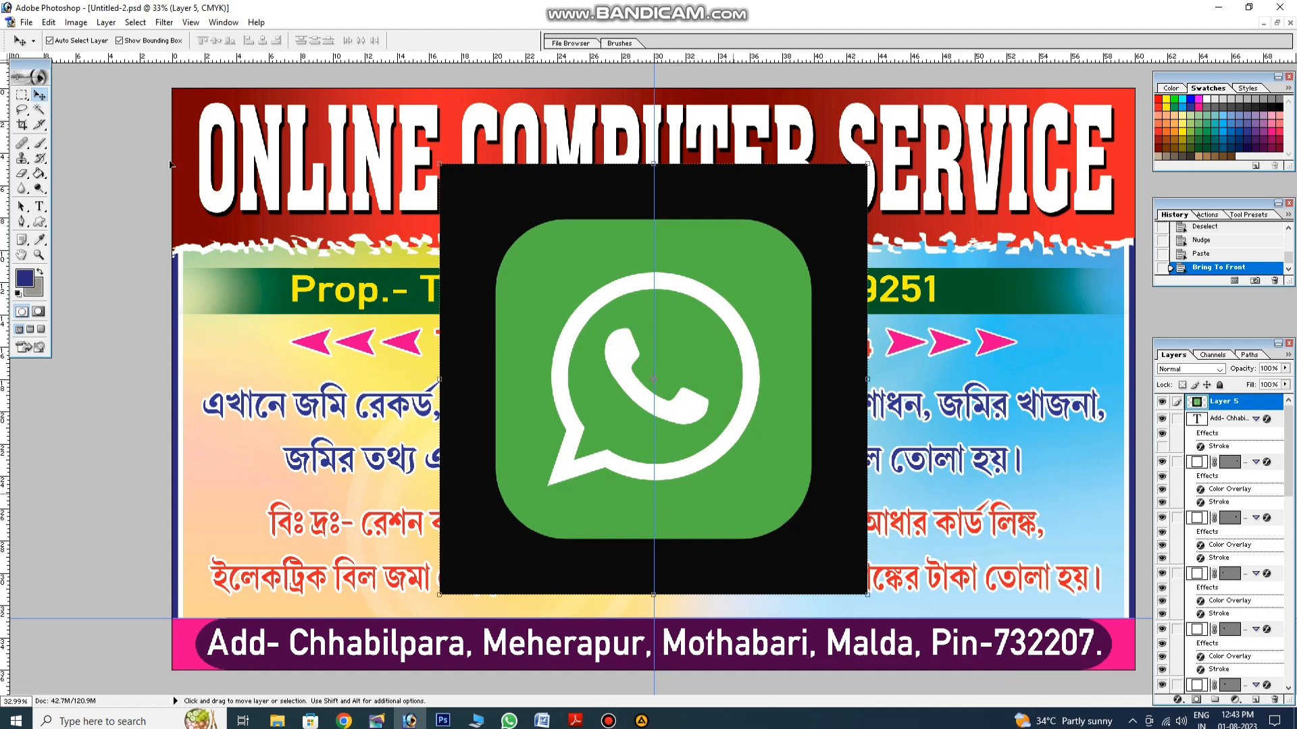
click(38, 109)
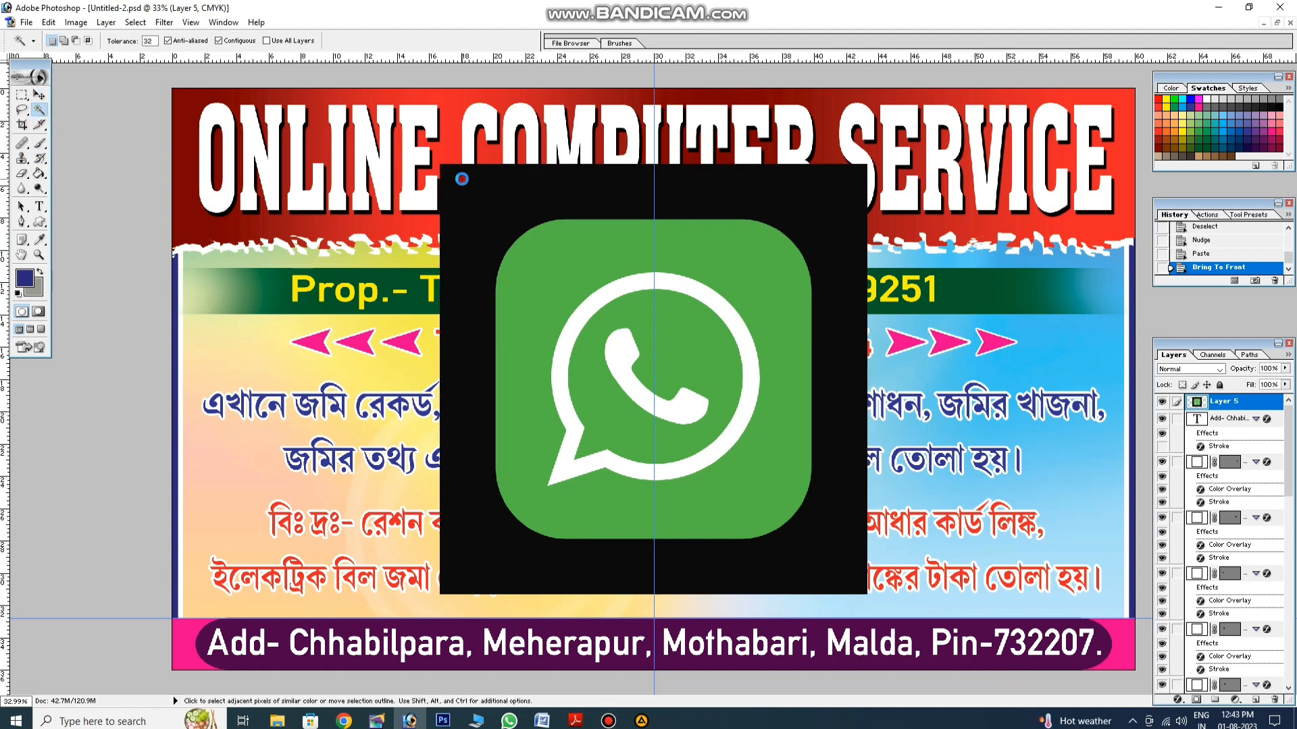
click(461, 179)
key(Delete)
key(ctrl+d)
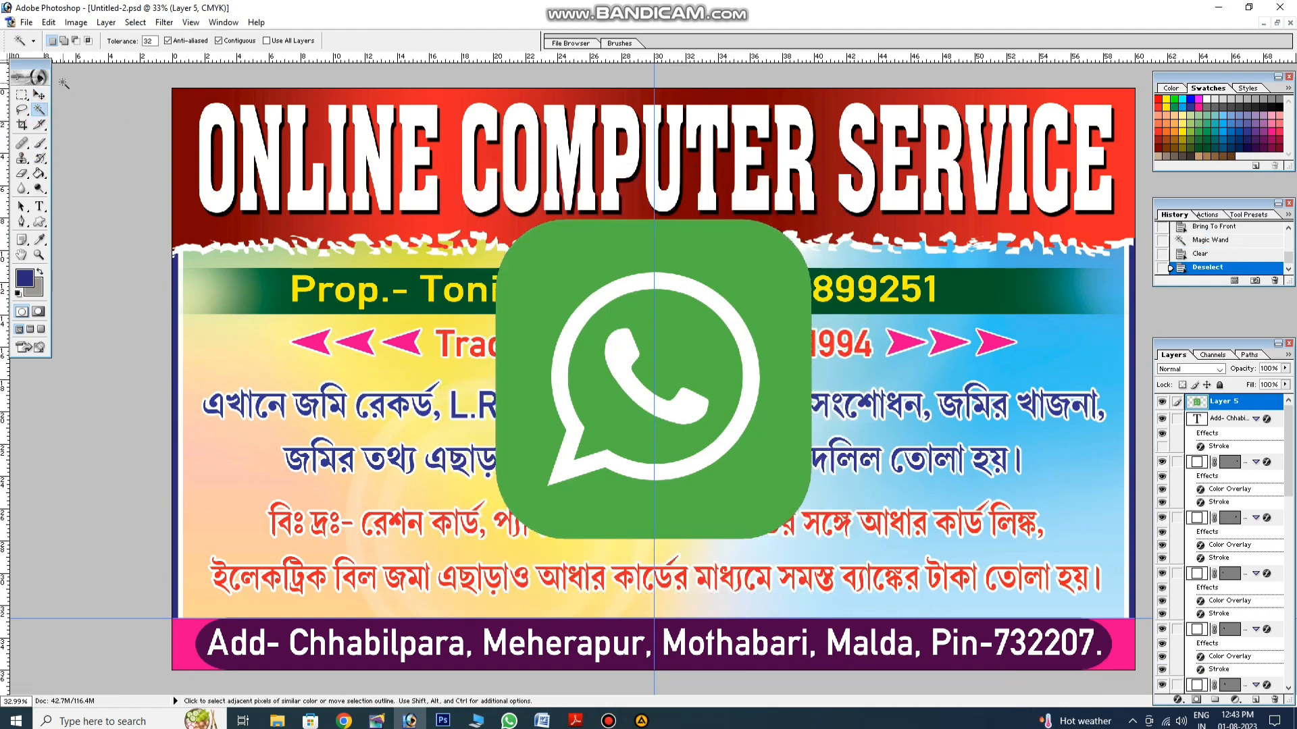
click(40, 96)
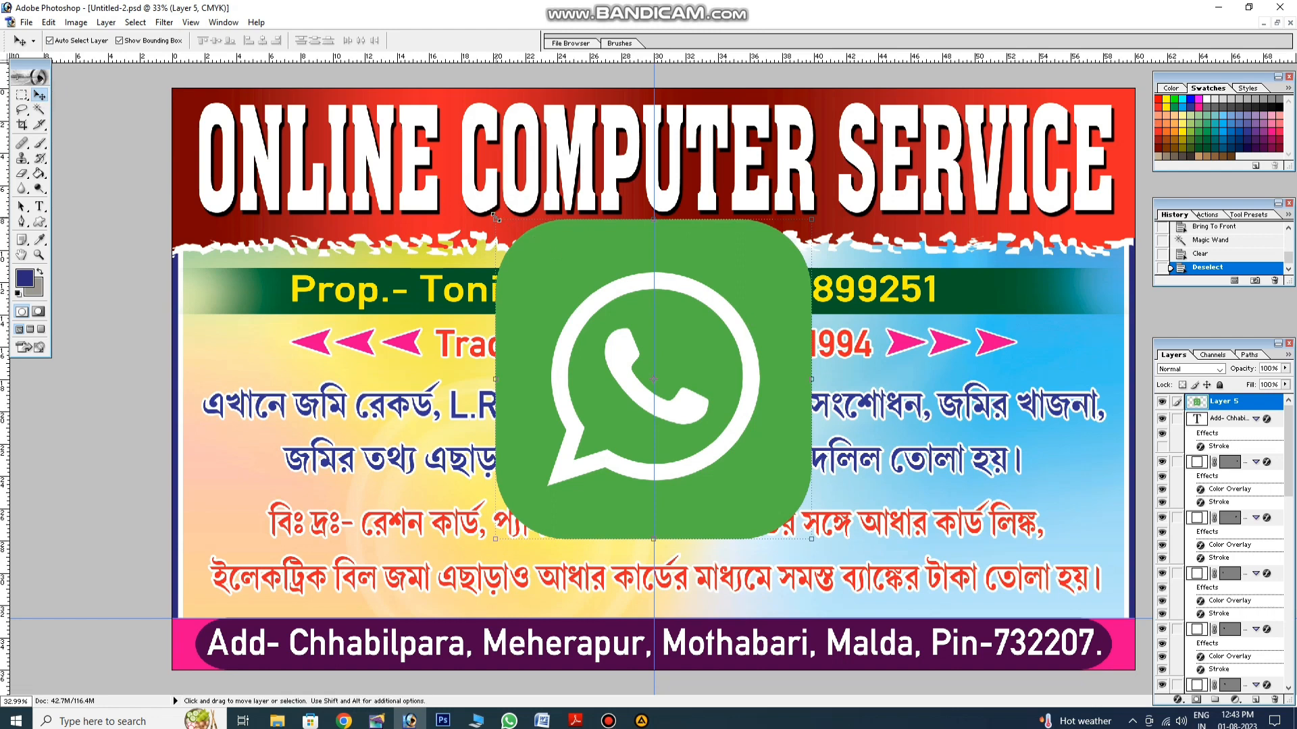
drag(497, 218, 977, 297)
key(Return)
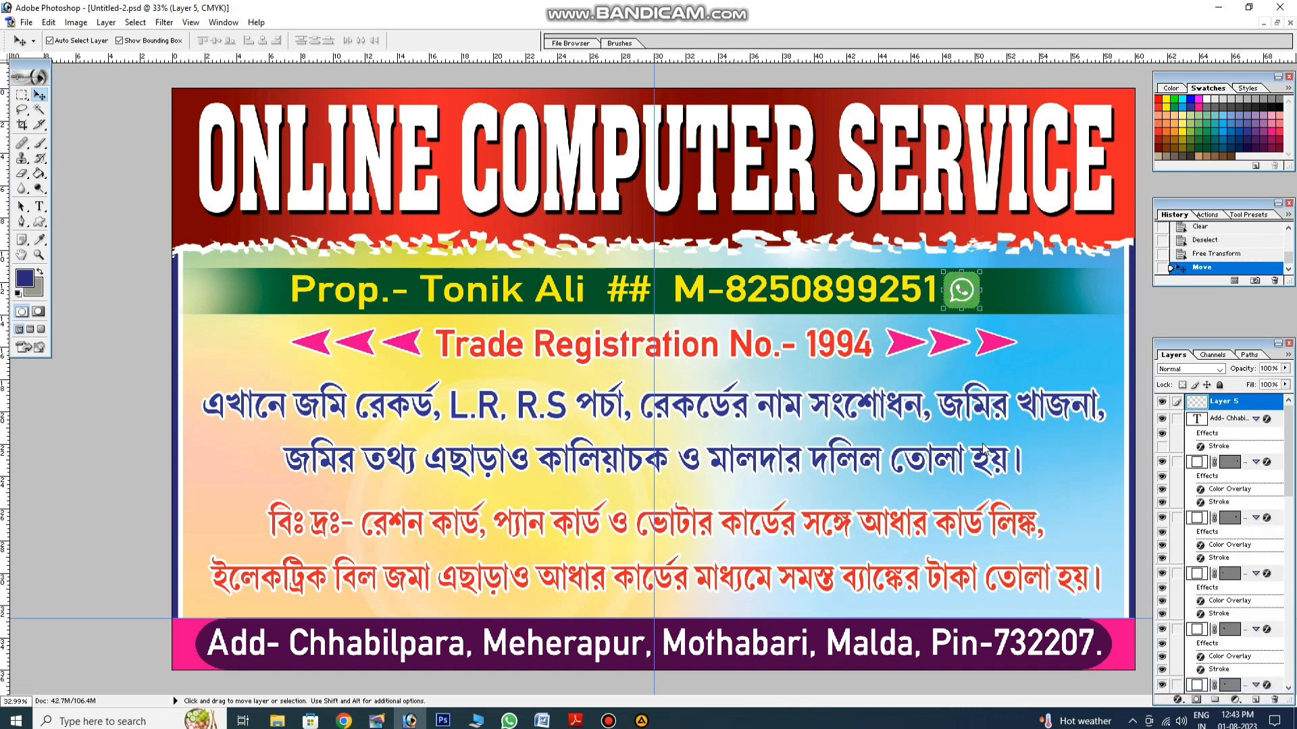
Step: Add a 9 px white Stroke layer style to the WhatsApp logo
double_click(1218, 447)
click(1041, 513)
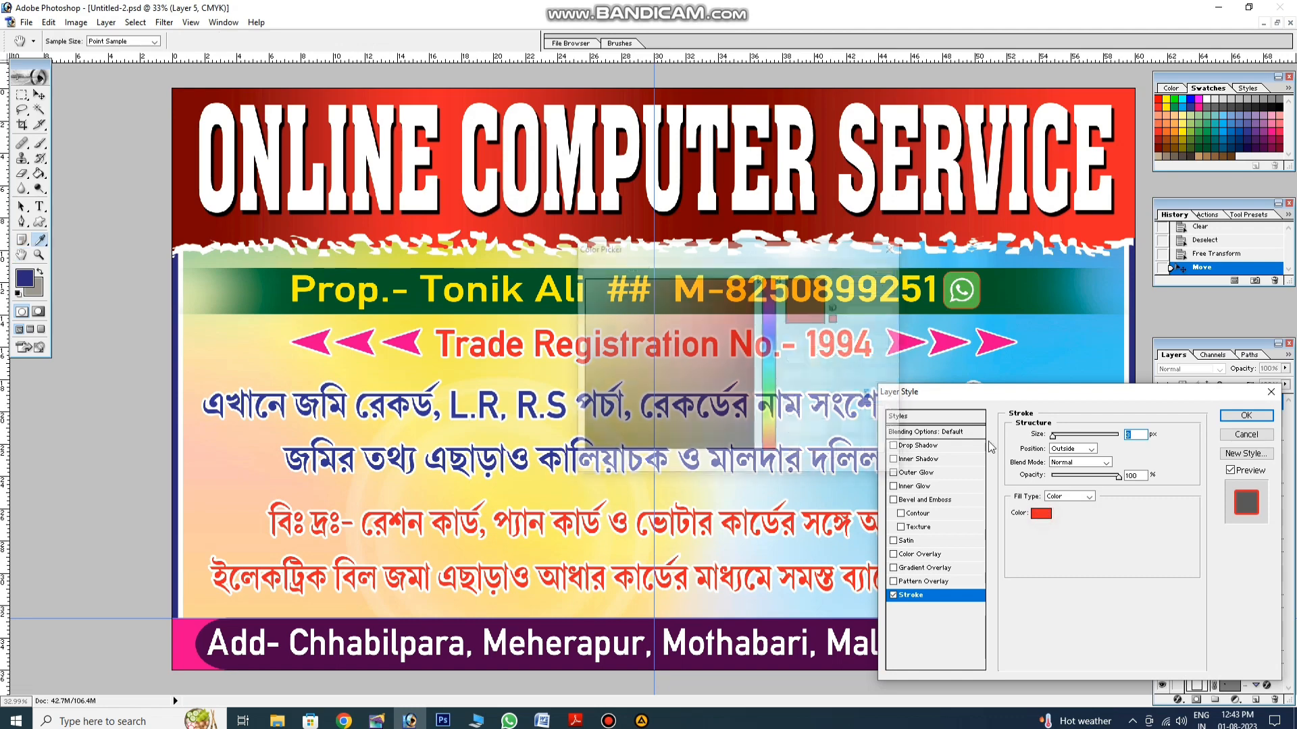
click(542, 245)
click(873, 269)
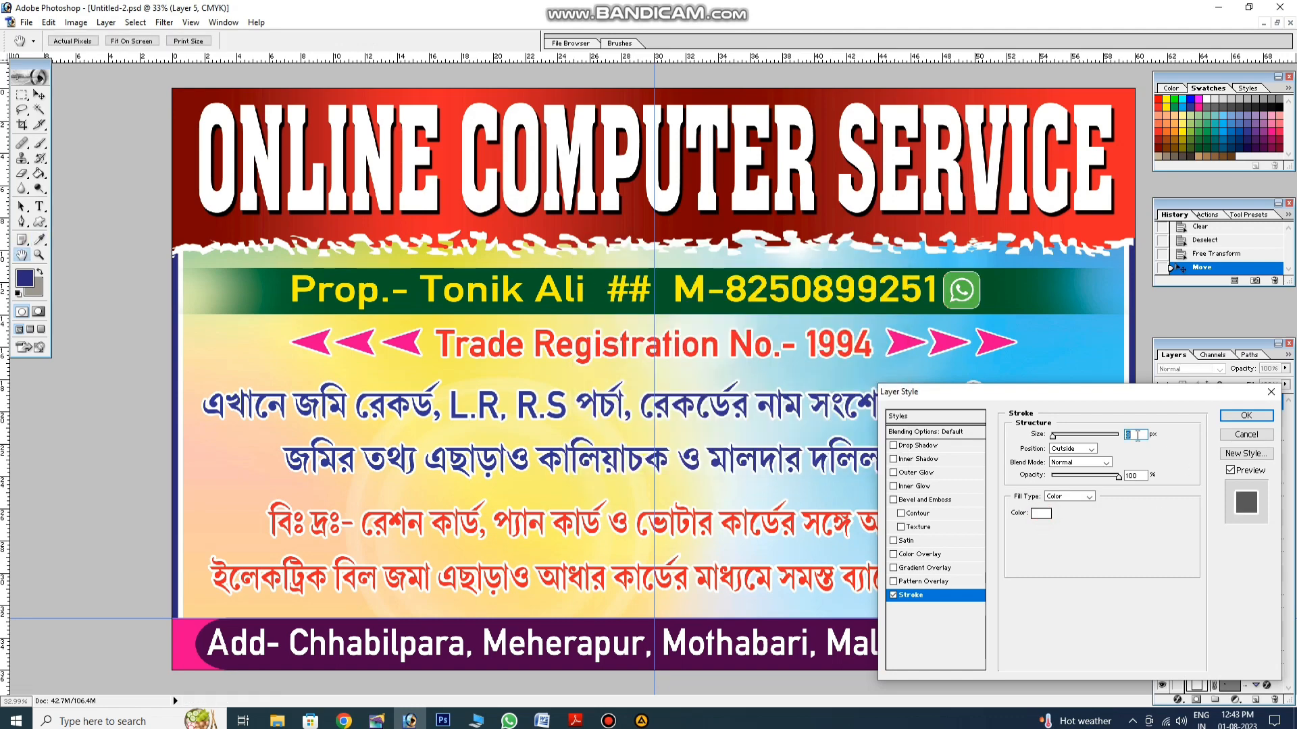
double_click(1136, 435)
text(9)
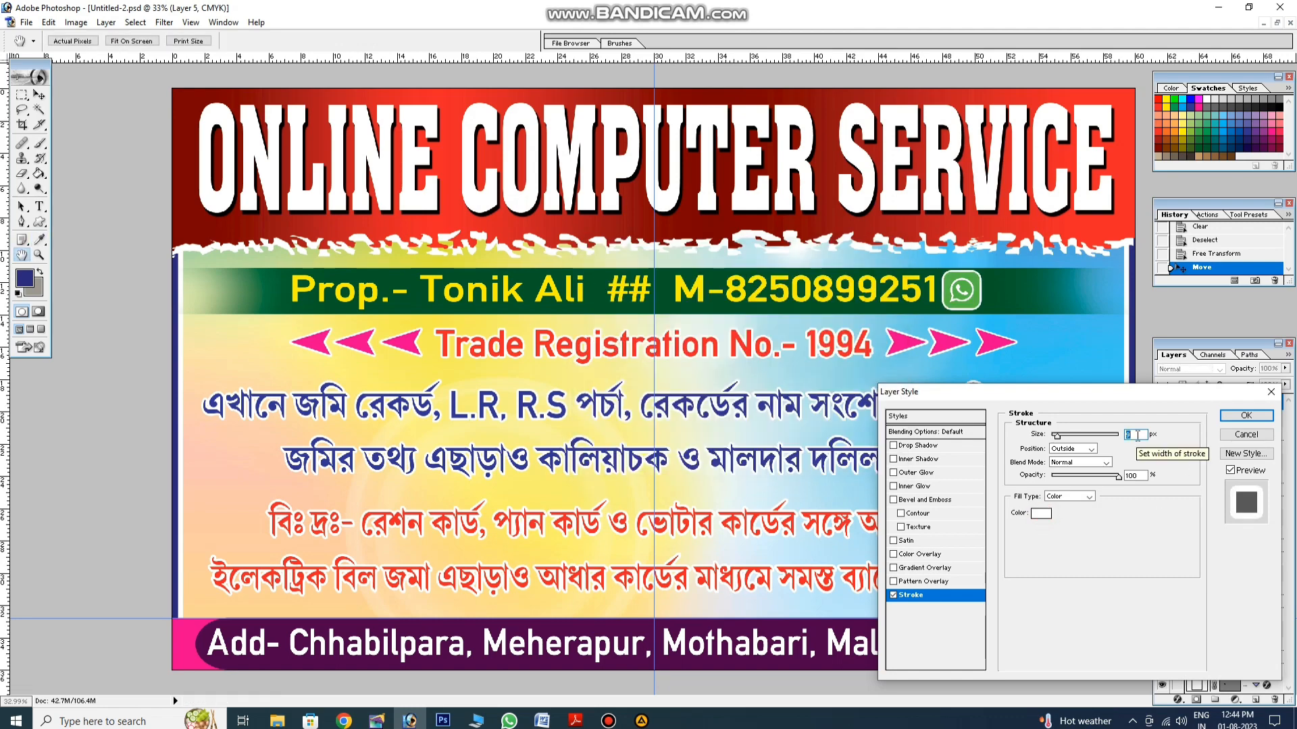
click(1233, 416)
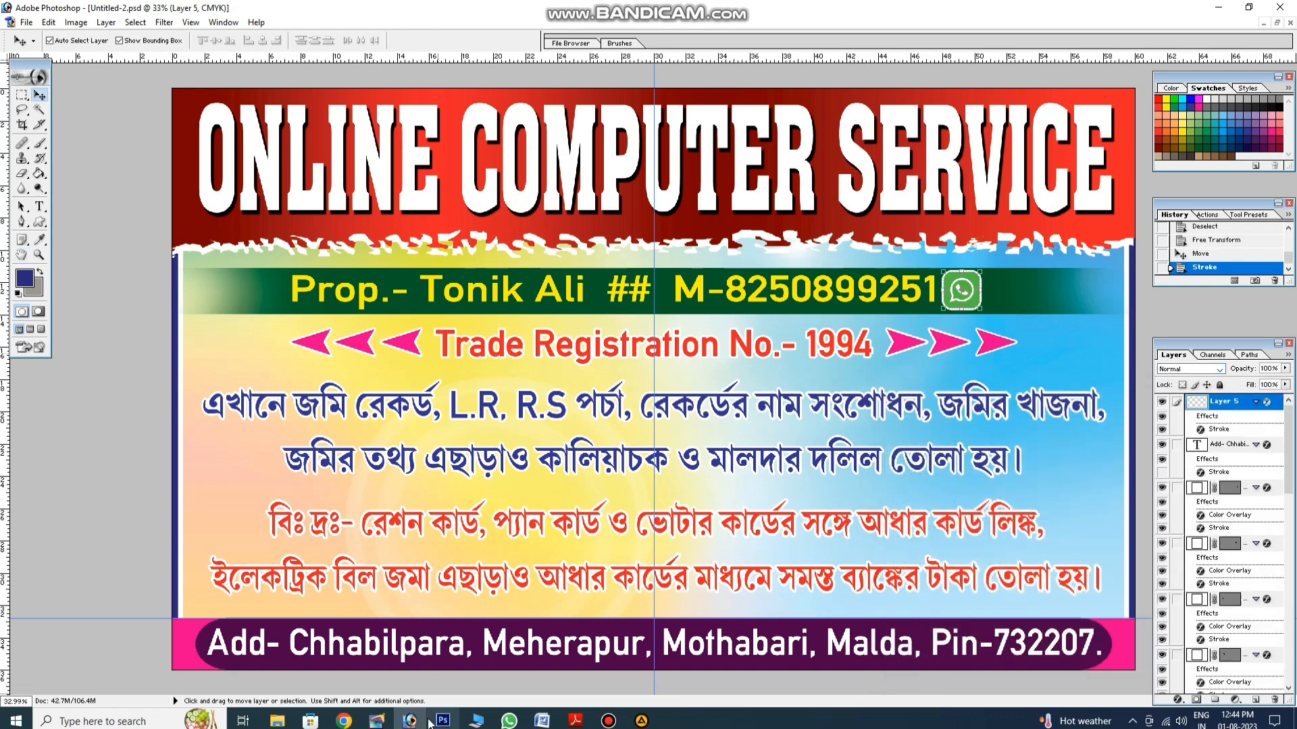
click(343, 720)
Step: Search Google Images for 'phonepe logo'
click(197, 85)
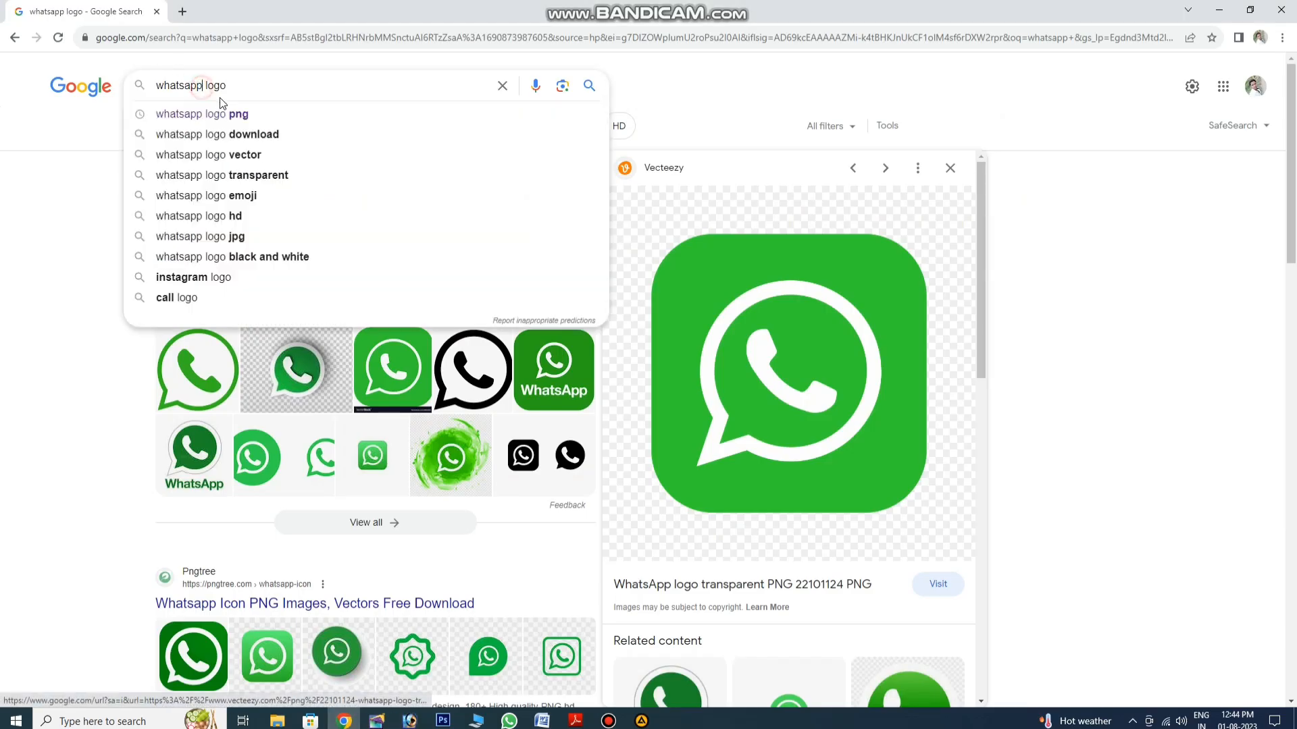
key(BackSpace)
key(BackSpace)
key(BackSpace)
key(BackSpace)
key(BackSpace)
key(BackSpace)
key(BackSpace)
key(BackSpace)
text(phonepe)
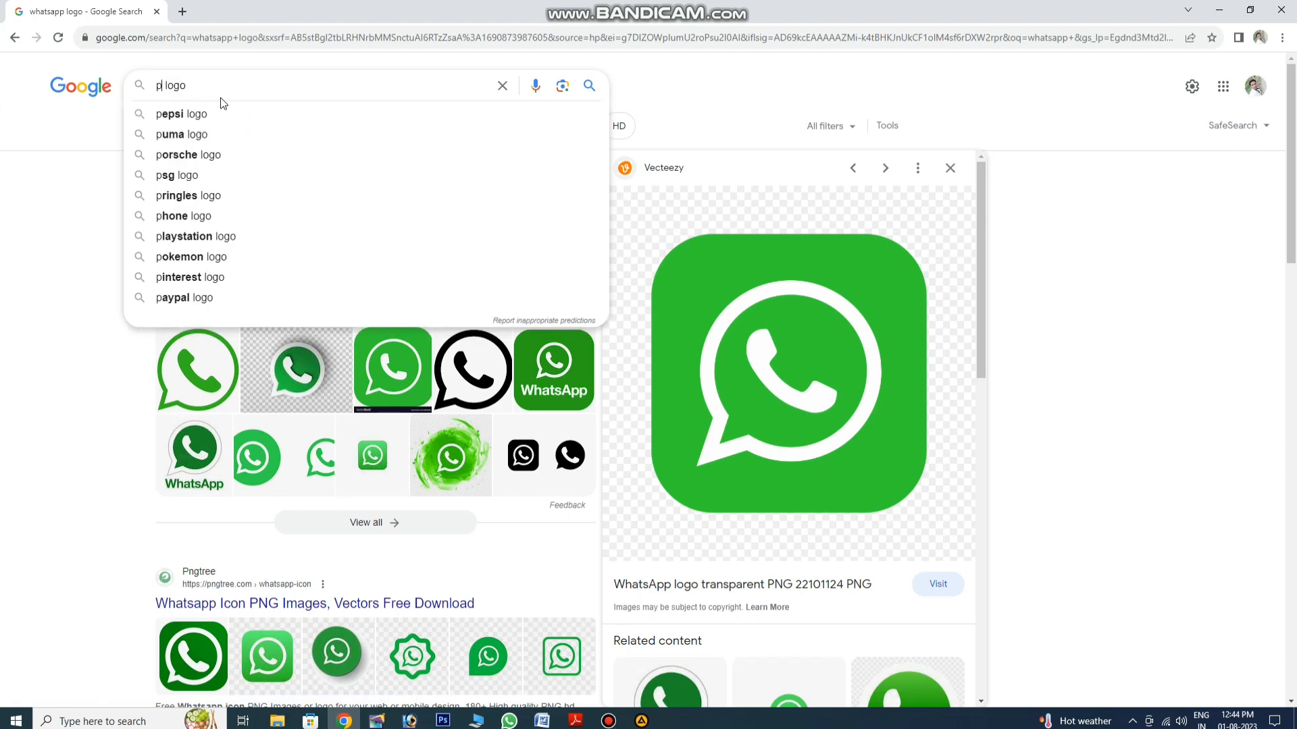
key(Return)
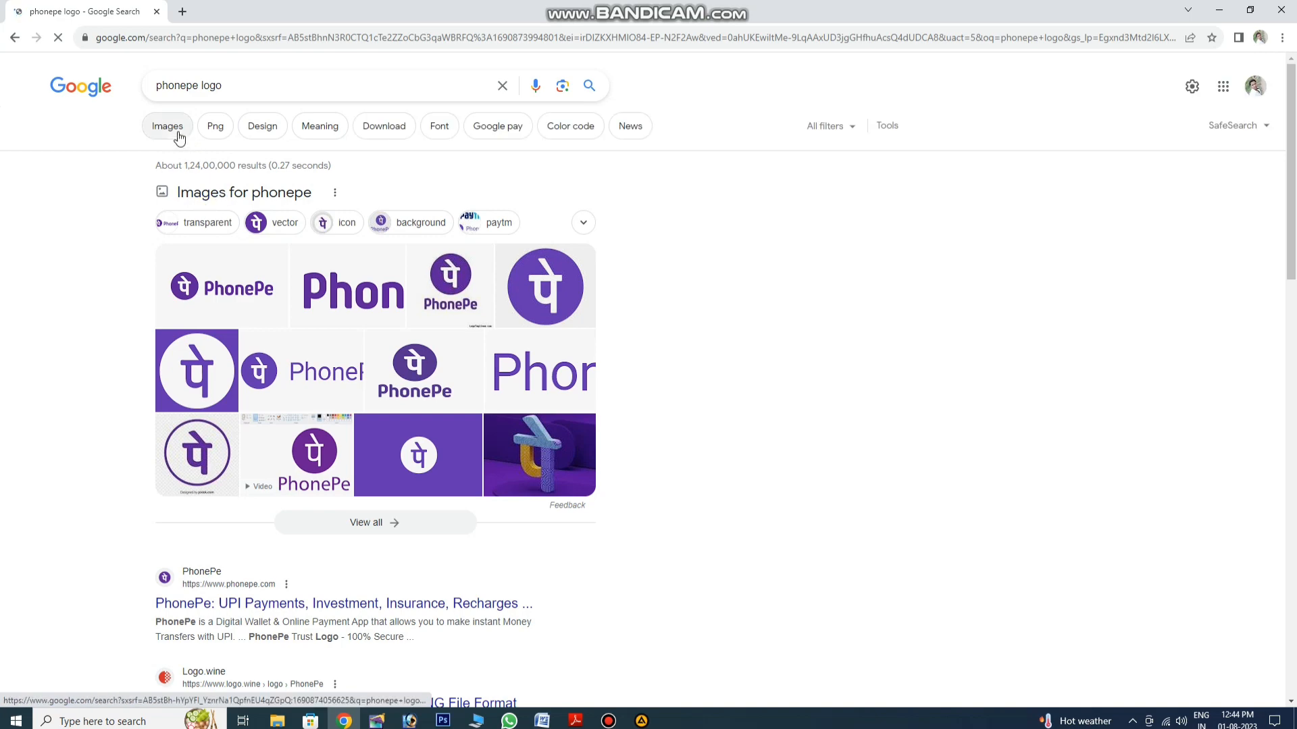
click(170, 126)
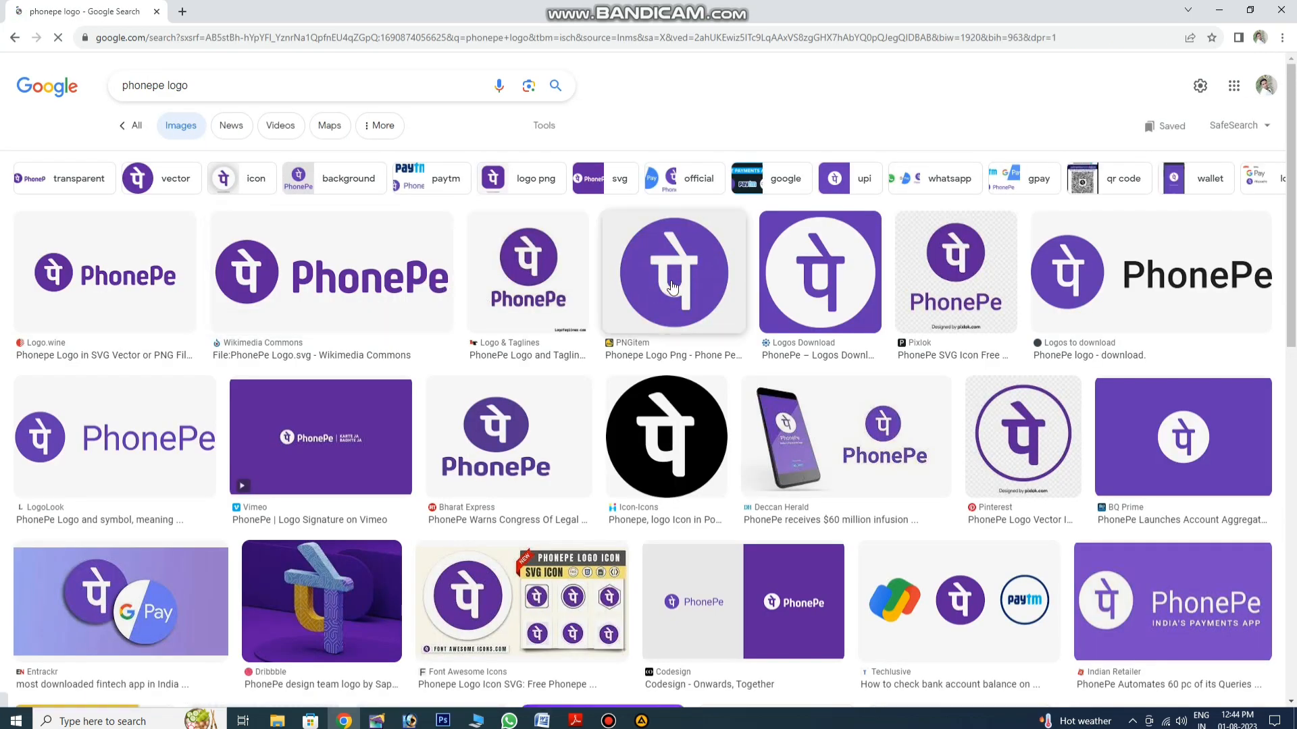
Step: Preview the round PhonePe logo from PNGitem and copy the image
click(702, 290)
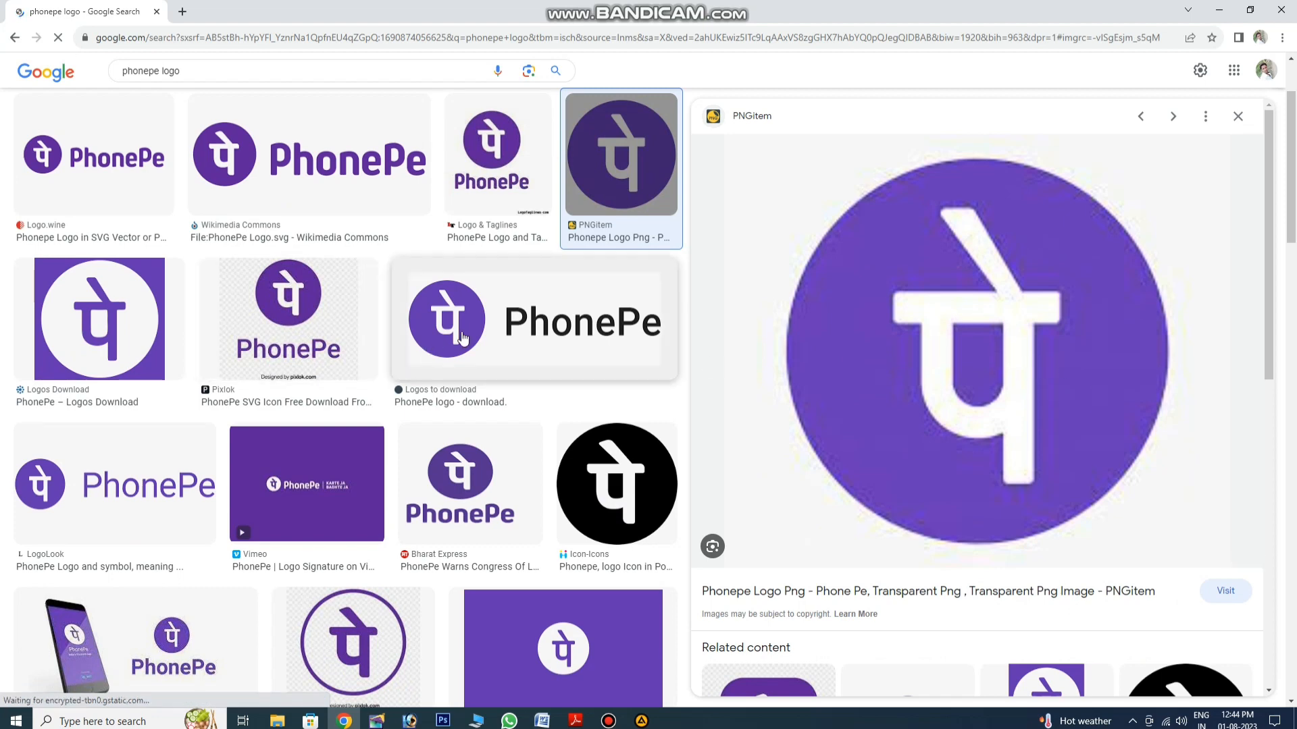
scroll(848, 414, down, 3)
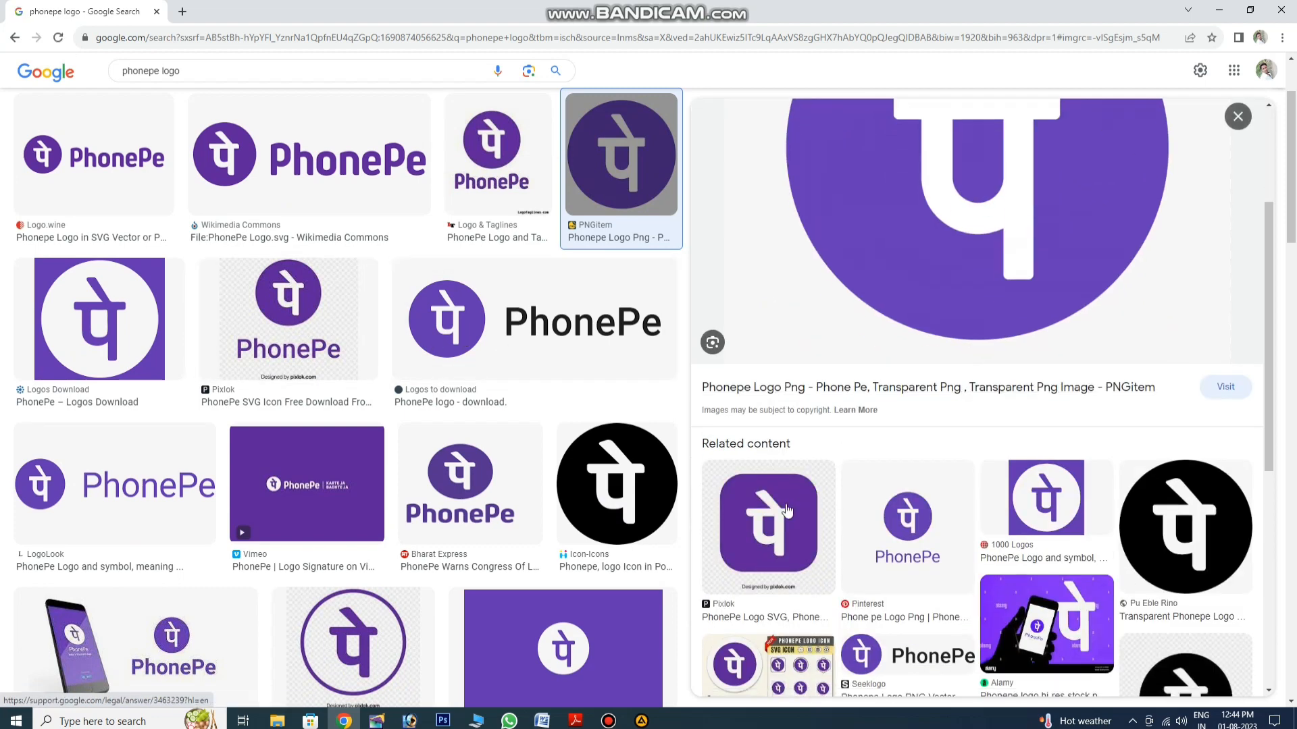
scroll(776, 216, up, 3)
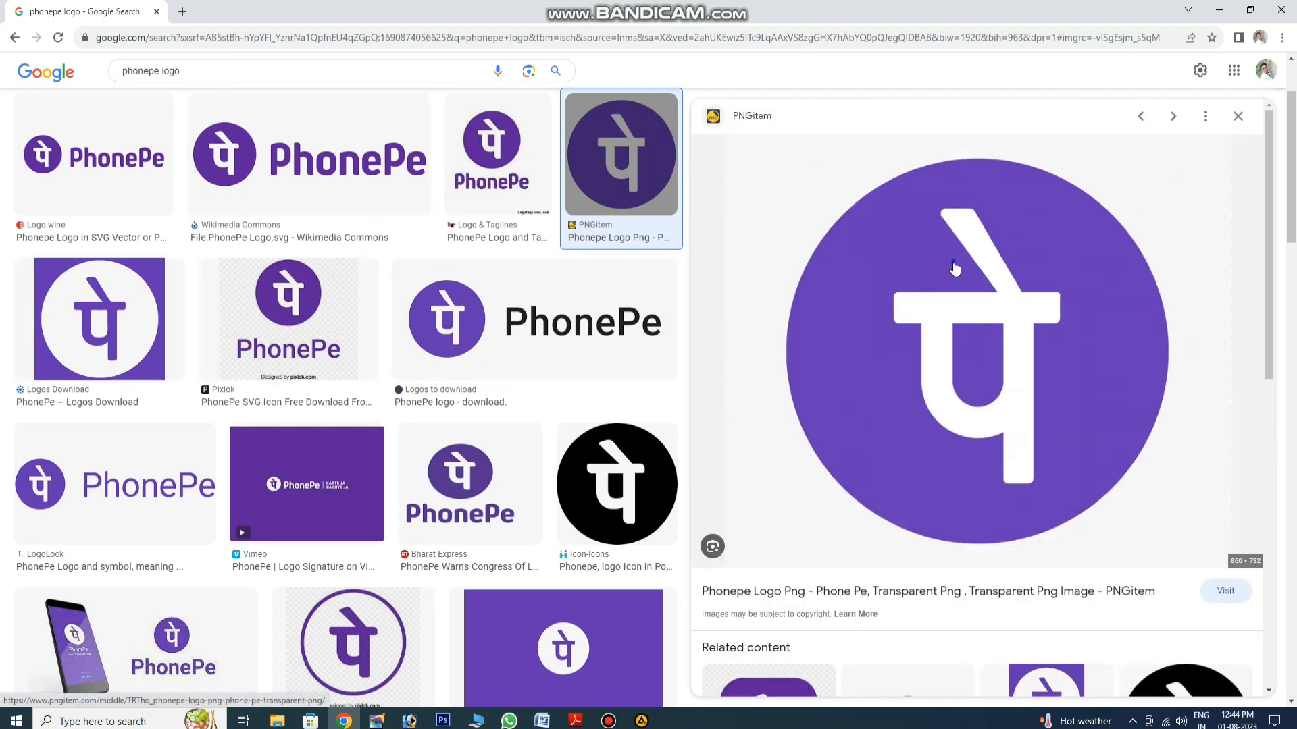
right_click(953, 261)
click(1000, 421)
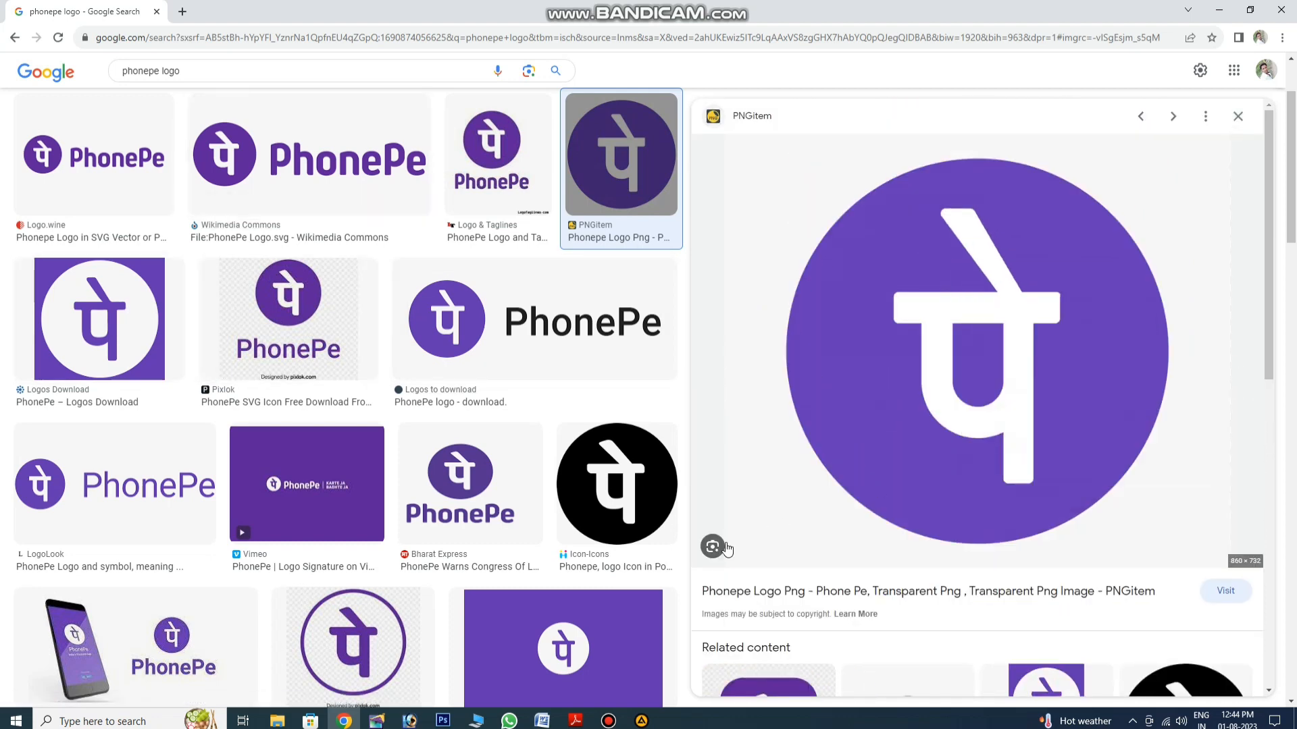
click(409, 720)
Step: Paste the PhonePe logo on top and delete its white background
key(ctrl+v)
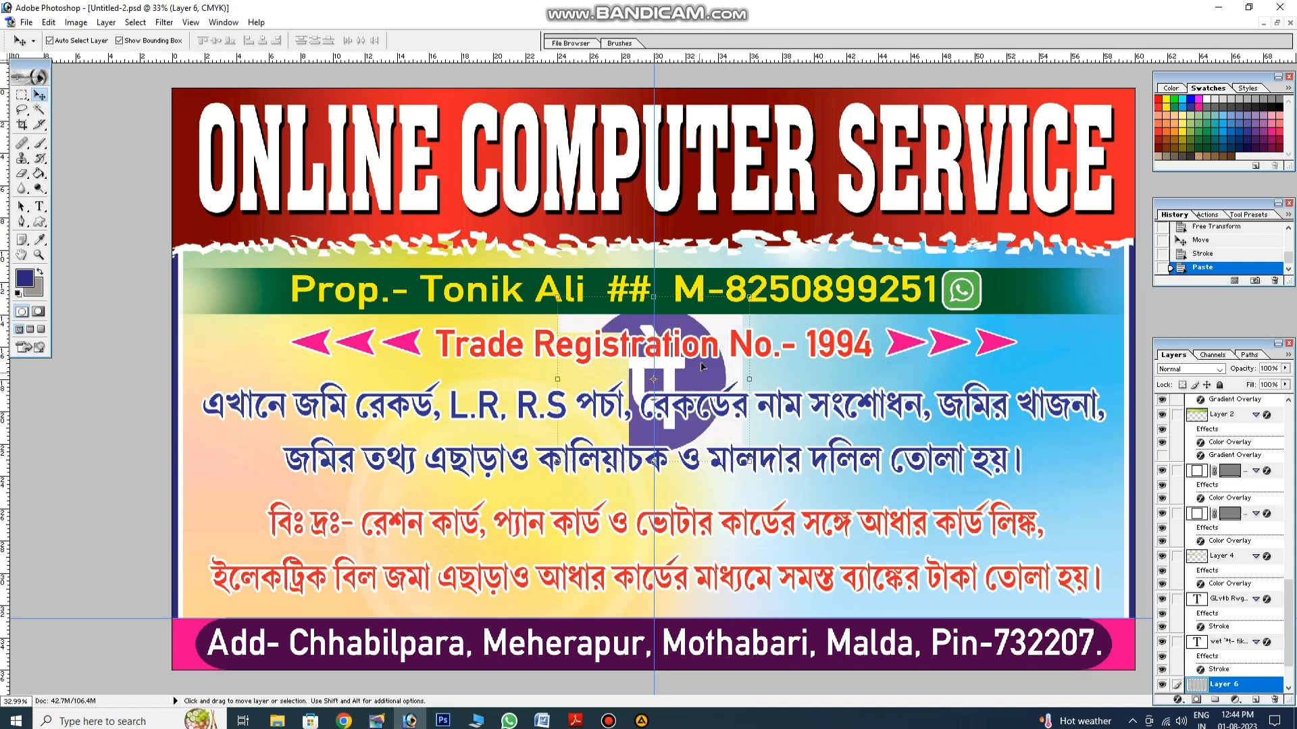
key(ctrl+shift+bracketright)
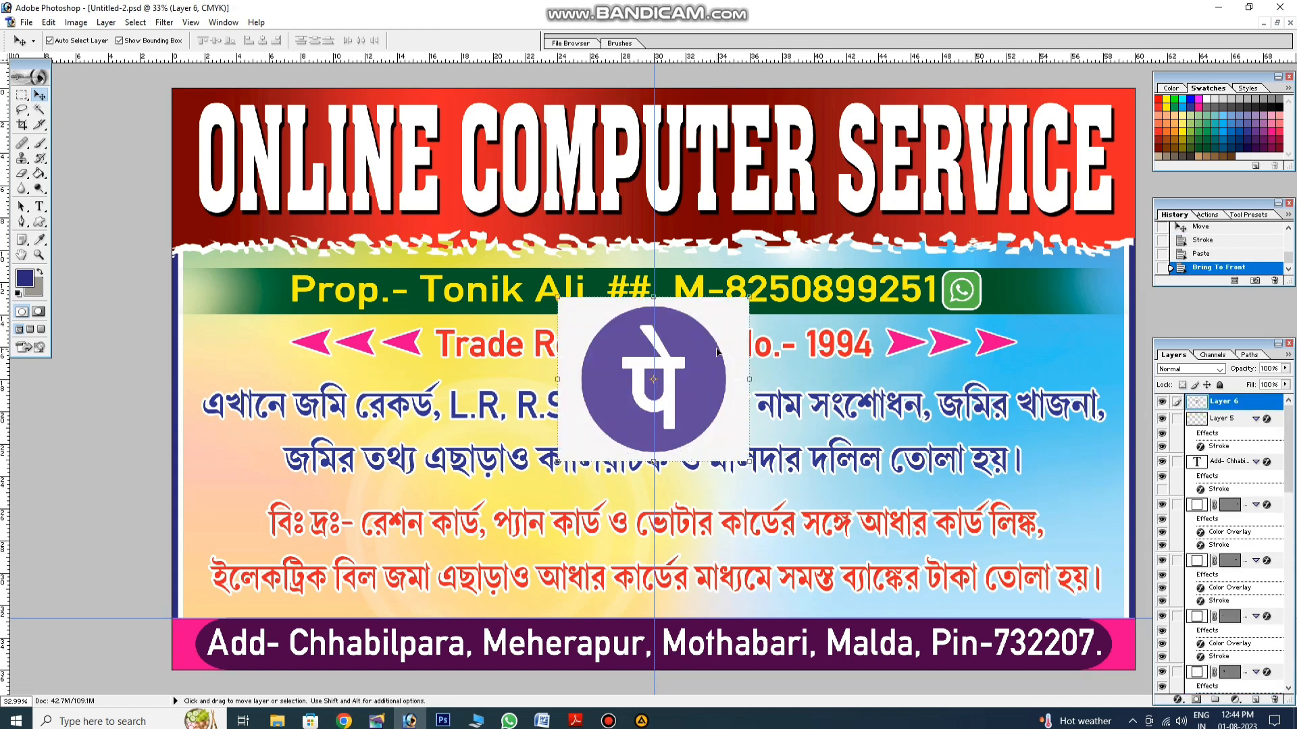
click(40, 111)
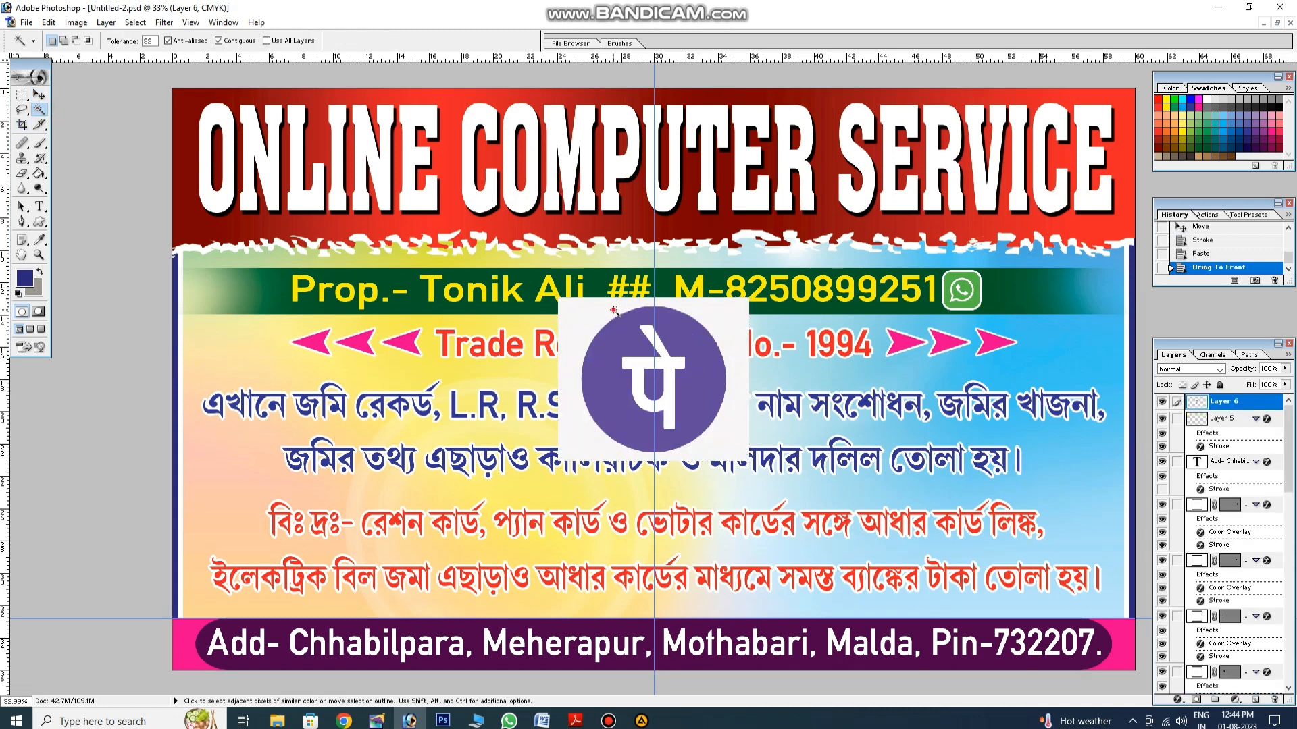
click(614, 311)
key(Delete)
key(ctrl+d)
Step: Move the PhonePe logo beside the WhatsApp icon and scale it down to icon size
click(40, 95)
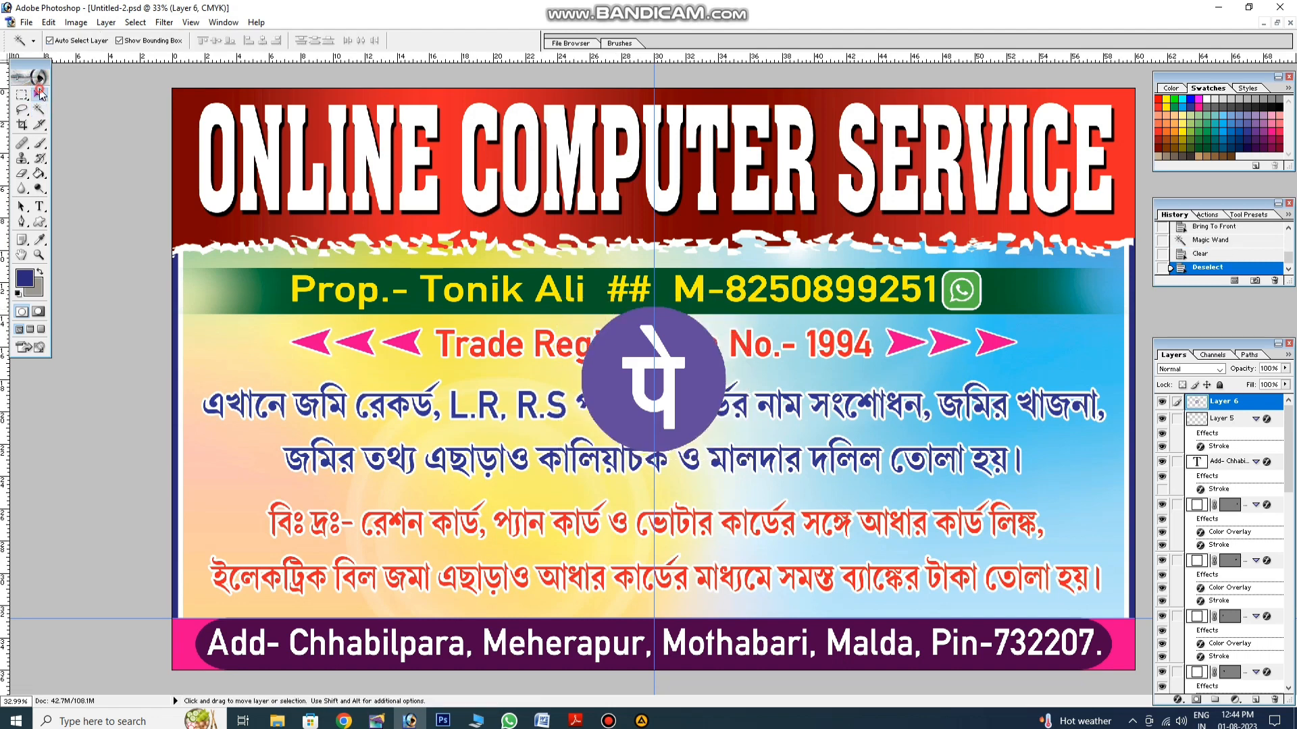
drag(594, 330, 1015, 284)
key(ctrl+t)
key(Return)
key(ctrl+t)
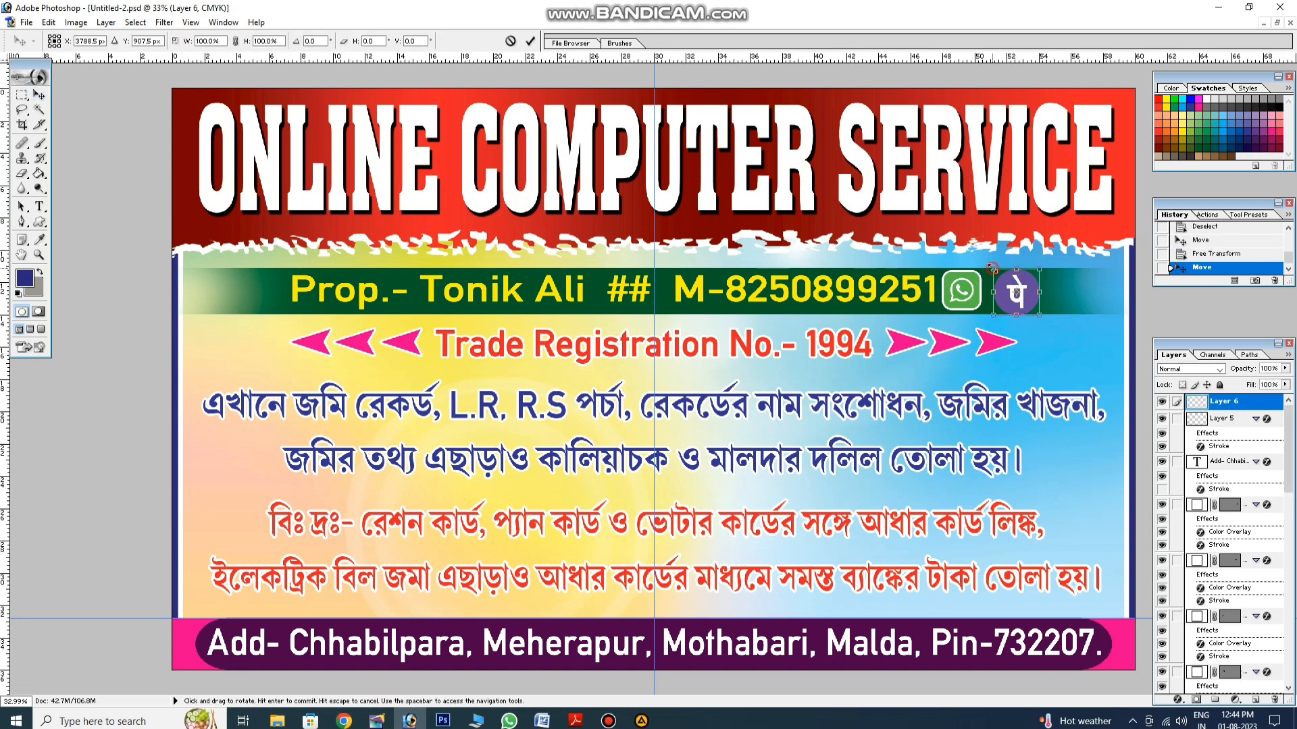
key(Return)
key(Up)
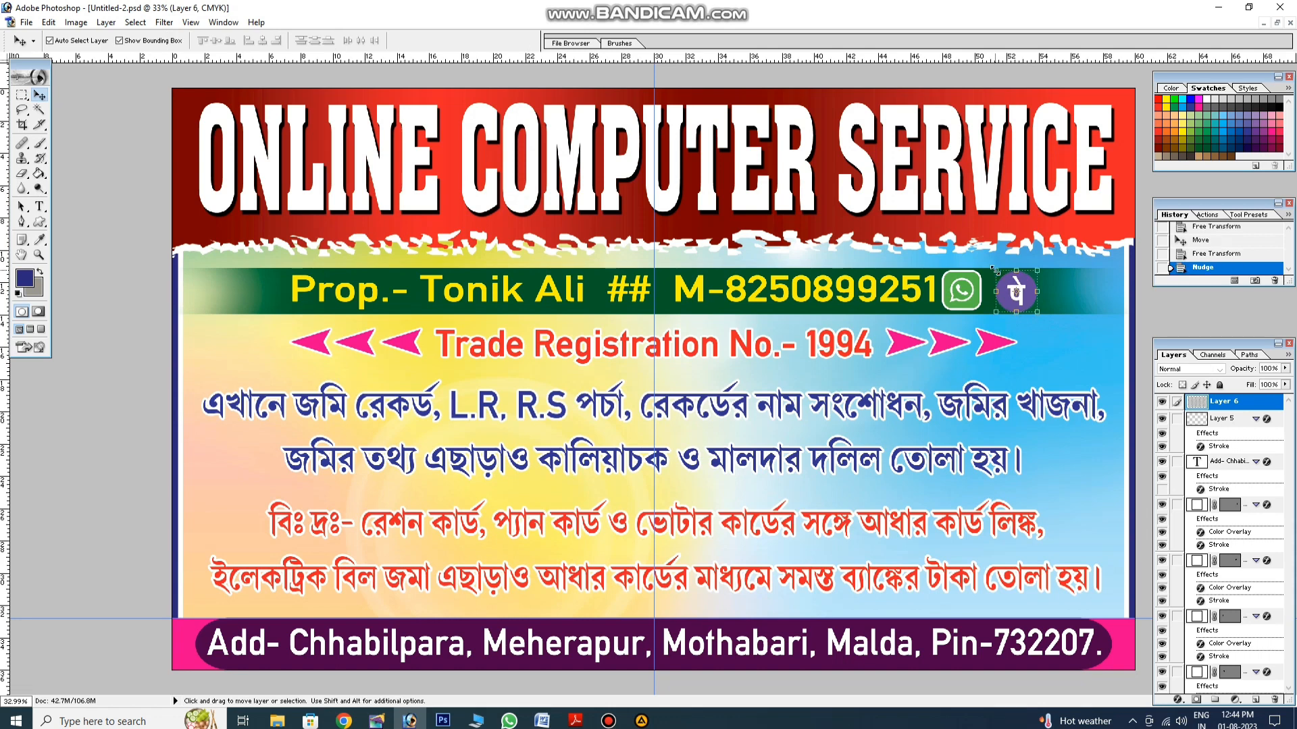
key(Left)
key(Left)
key(Left)
key(Left)
key(Left)
key(Left)
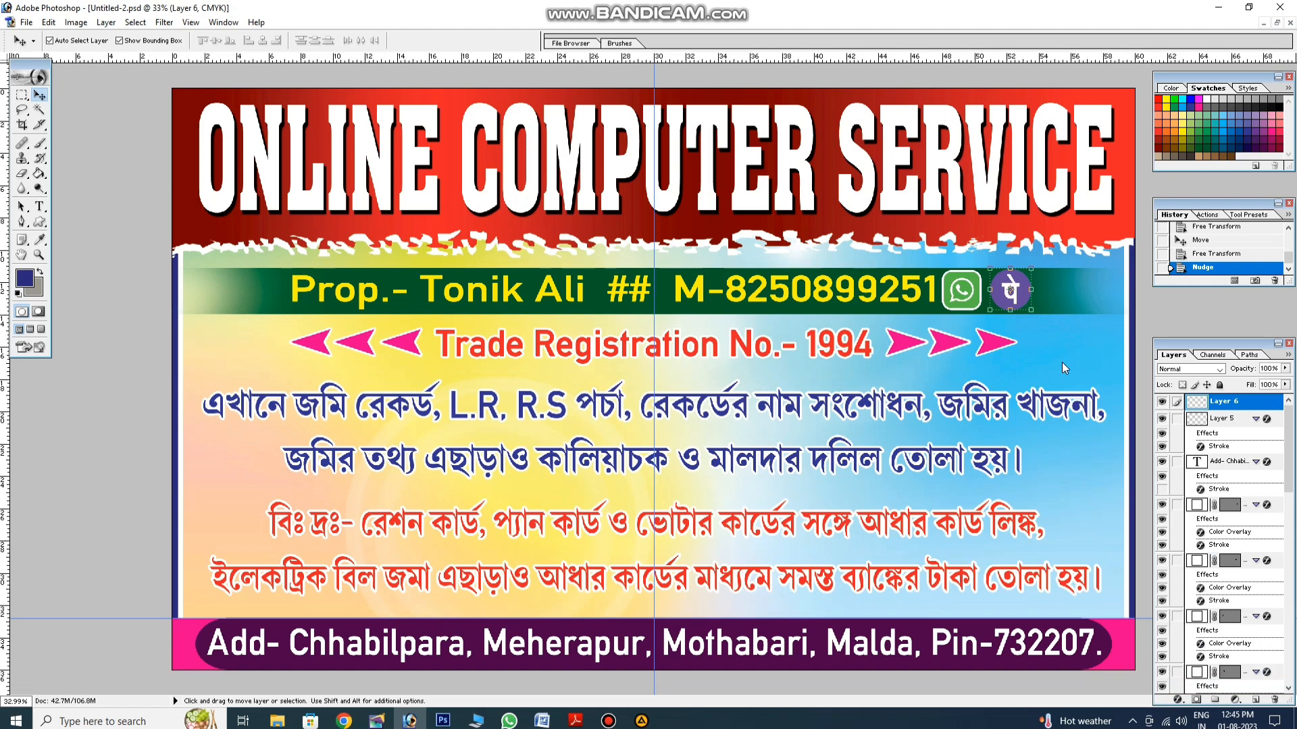
key(alt+l)
Step: Give the PhonePe logo a white Stroke of size 10
key(y)
key(k)
click(1043, 513)
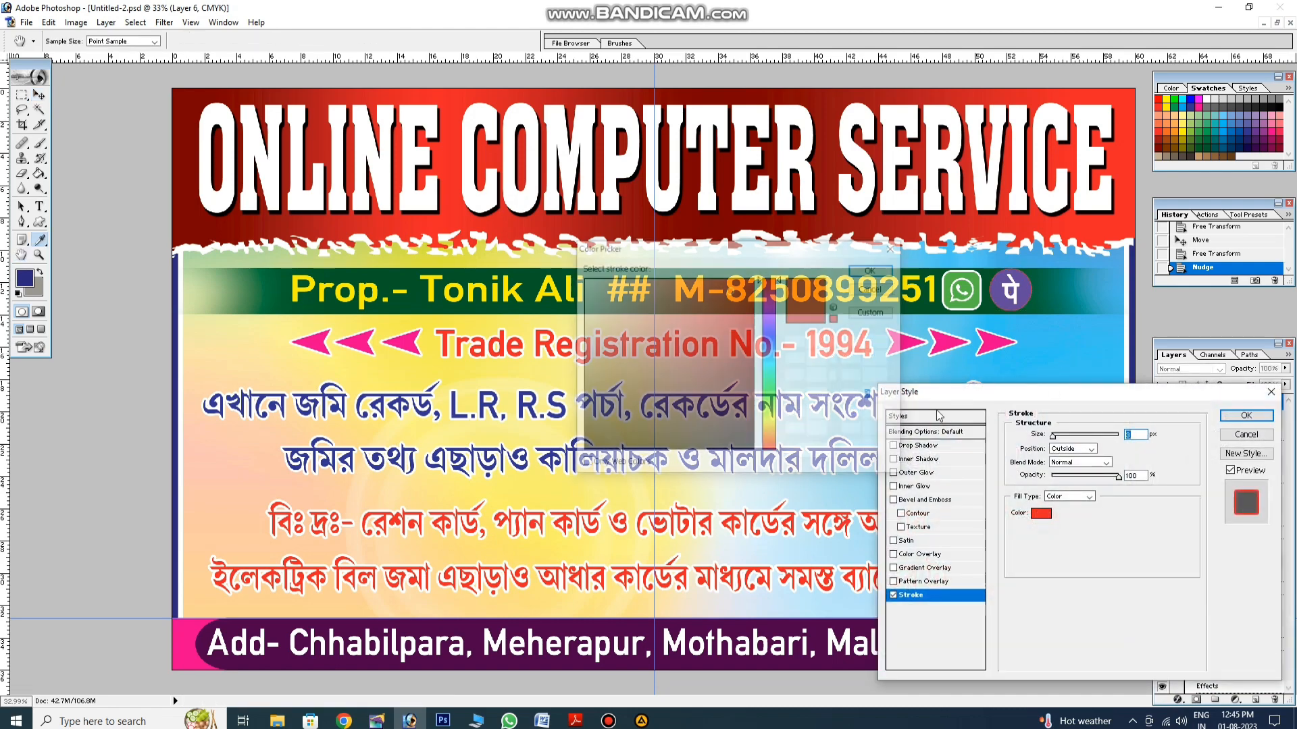
drag(683, 303, 532, 232)
key(Return)
text(1)
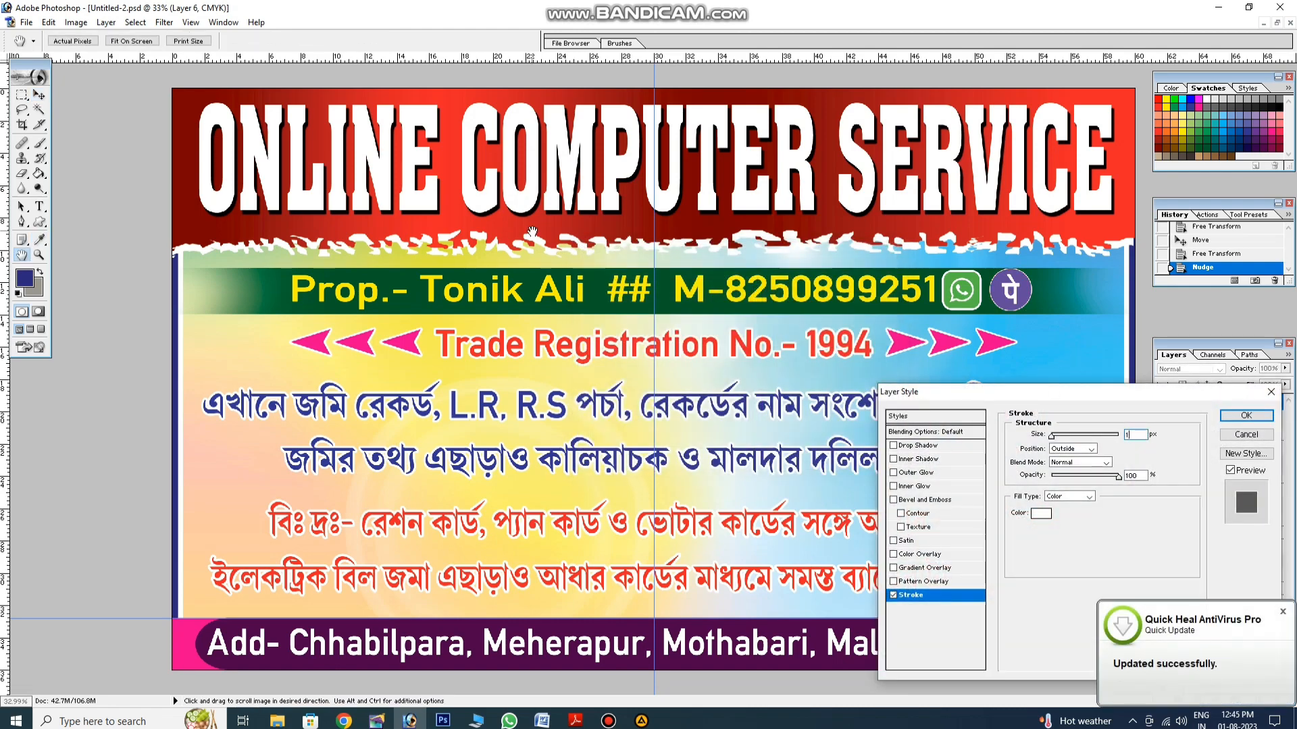
text(0)
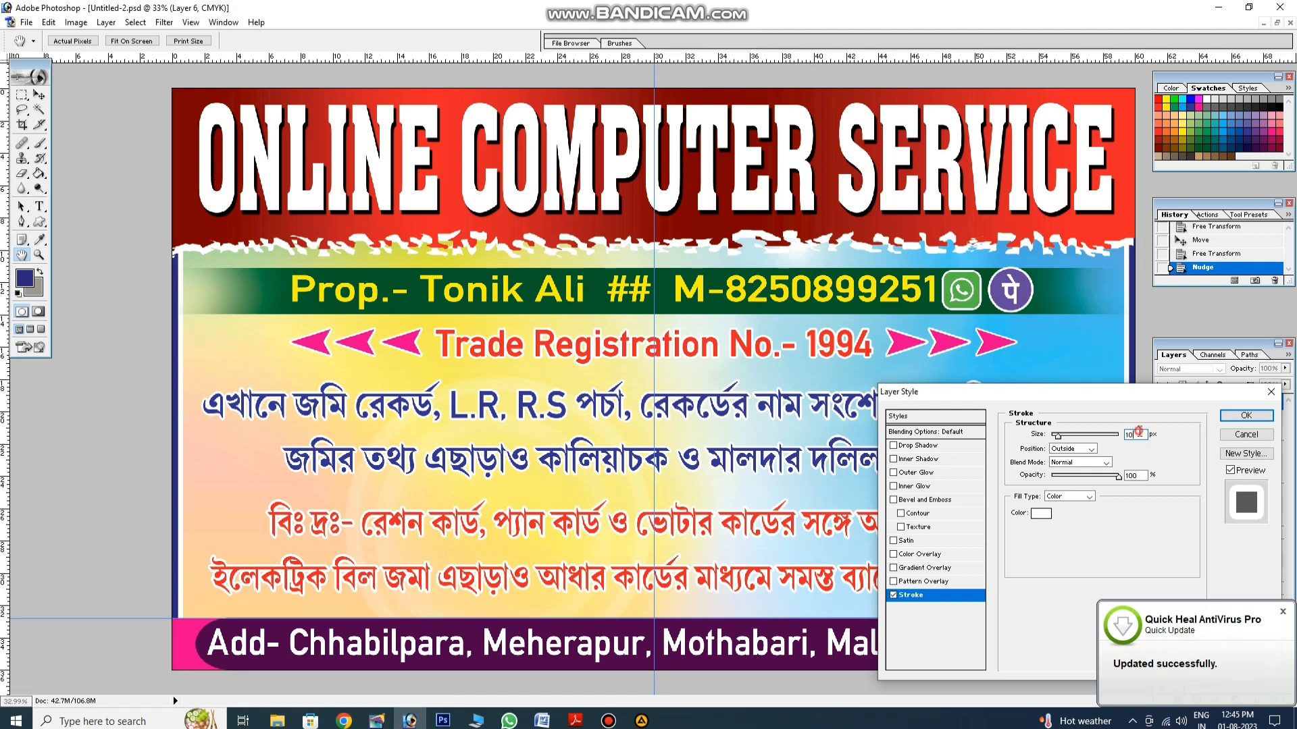
click(1226, 419)
Step: Shrink the outlined PhonePe logo slightly, then open the contact strip's Color Overlay
key(shift)
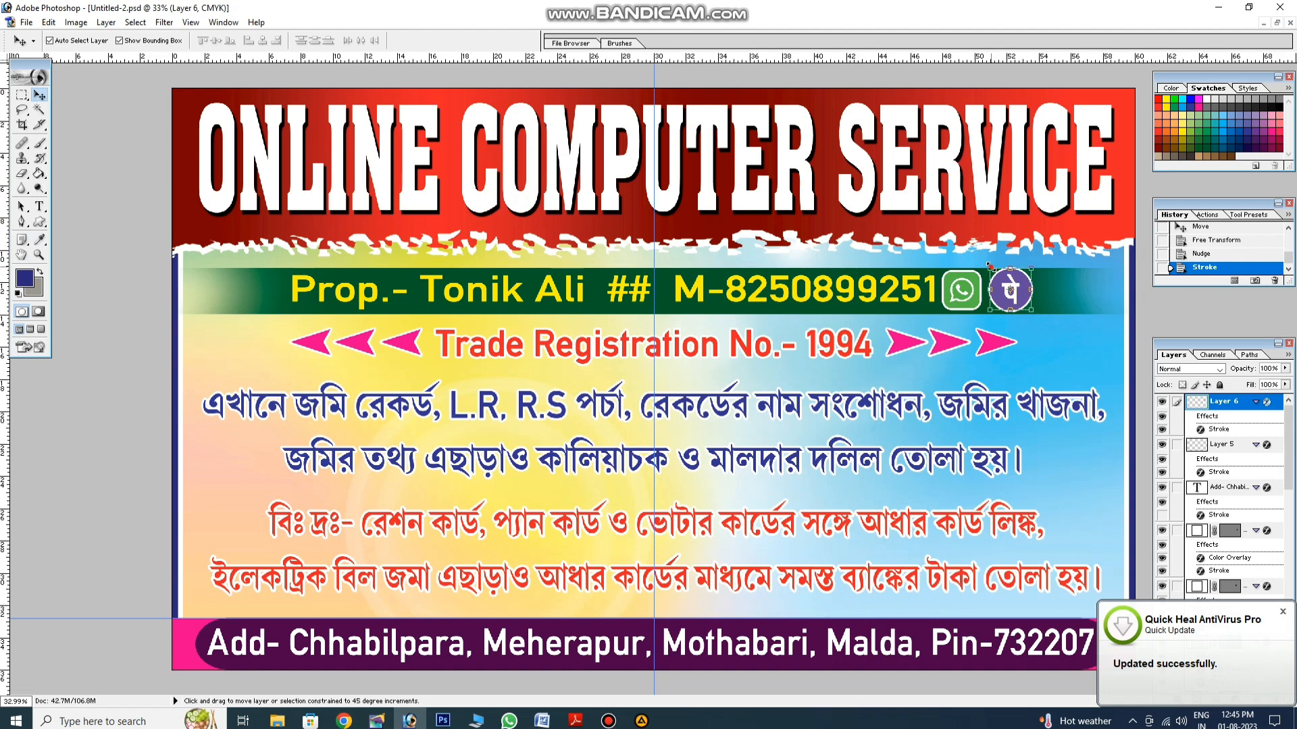
drag(988, 266, 990, 268)
key(Return)
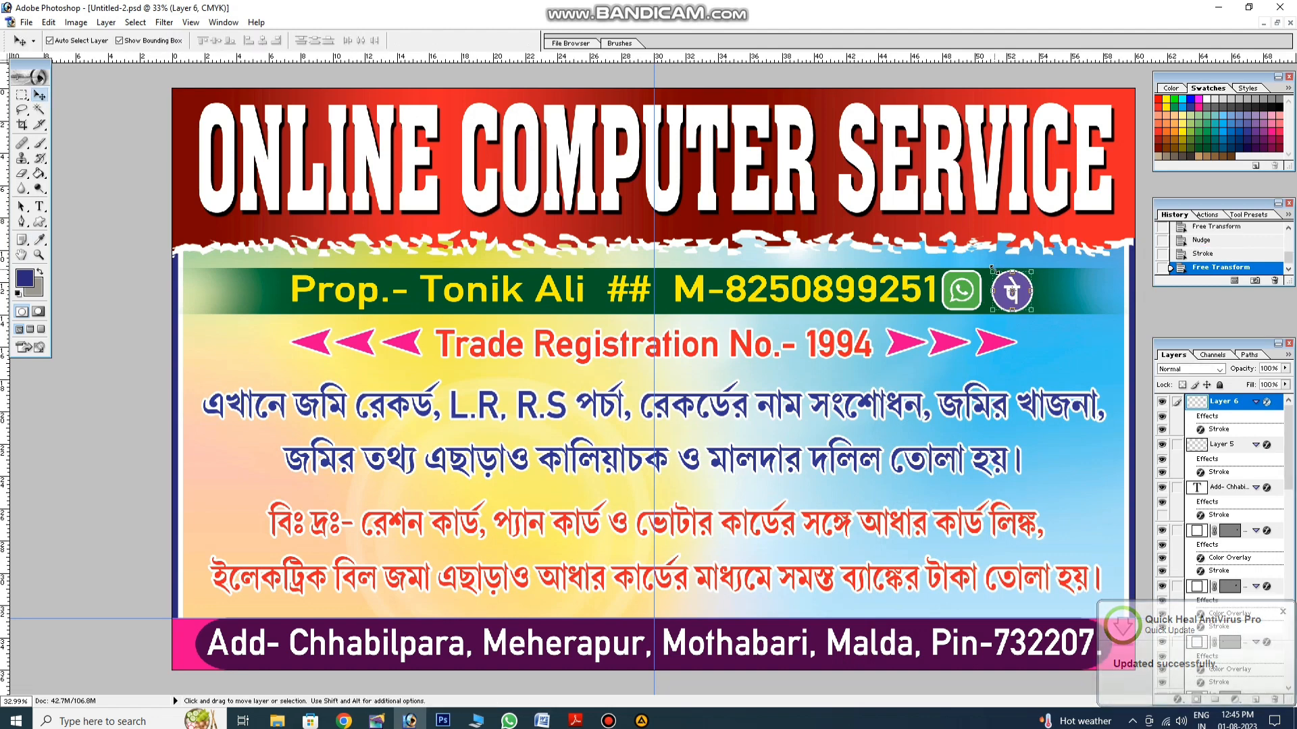
scroll(1216, 540, down, 5)
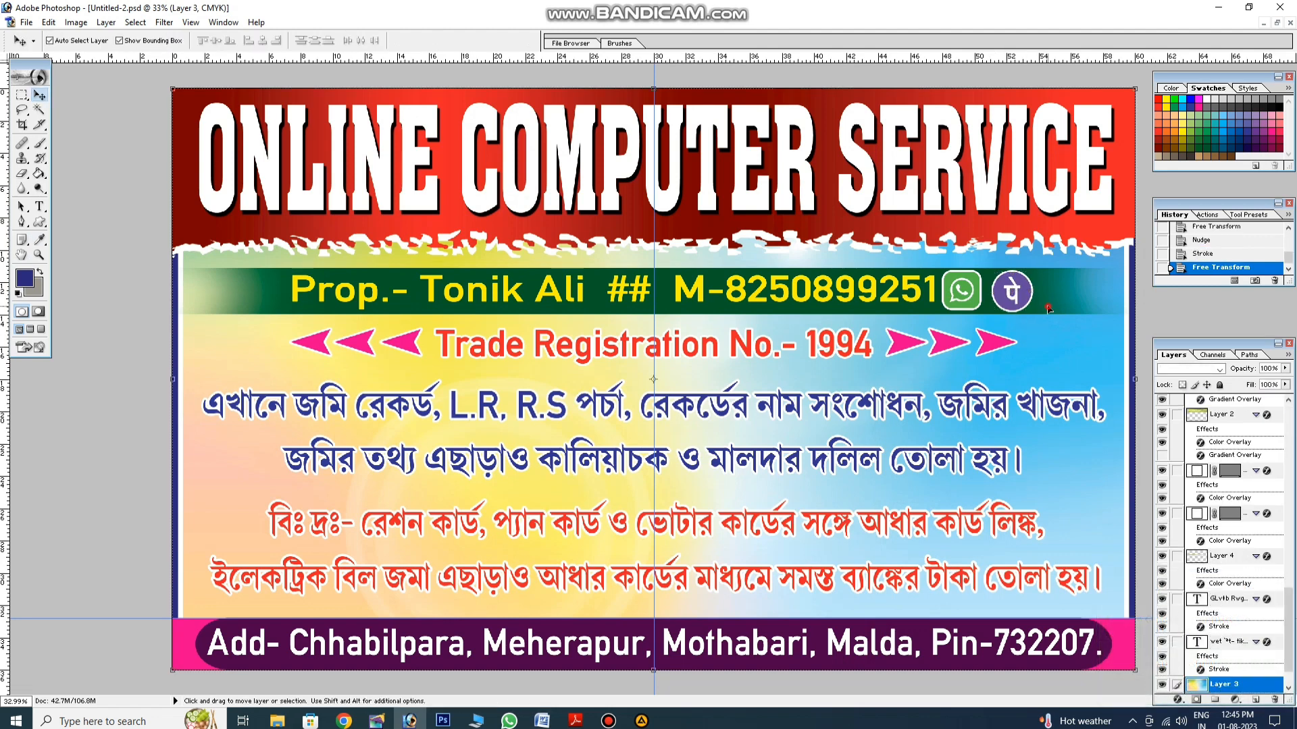
click(1203, 558)
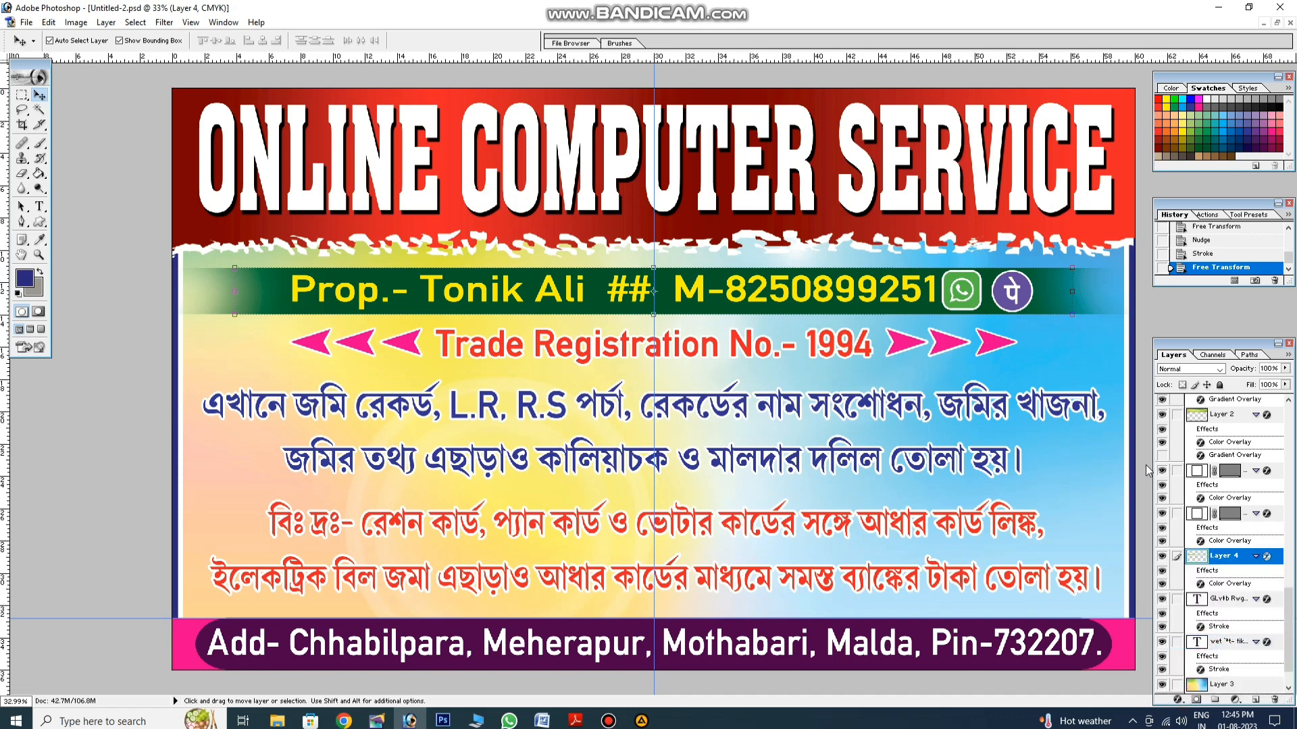
double_click(1229, 584)
Step: Change the contact strip's Color Overlay to teal-blue #005B7F
click(1123, 434)
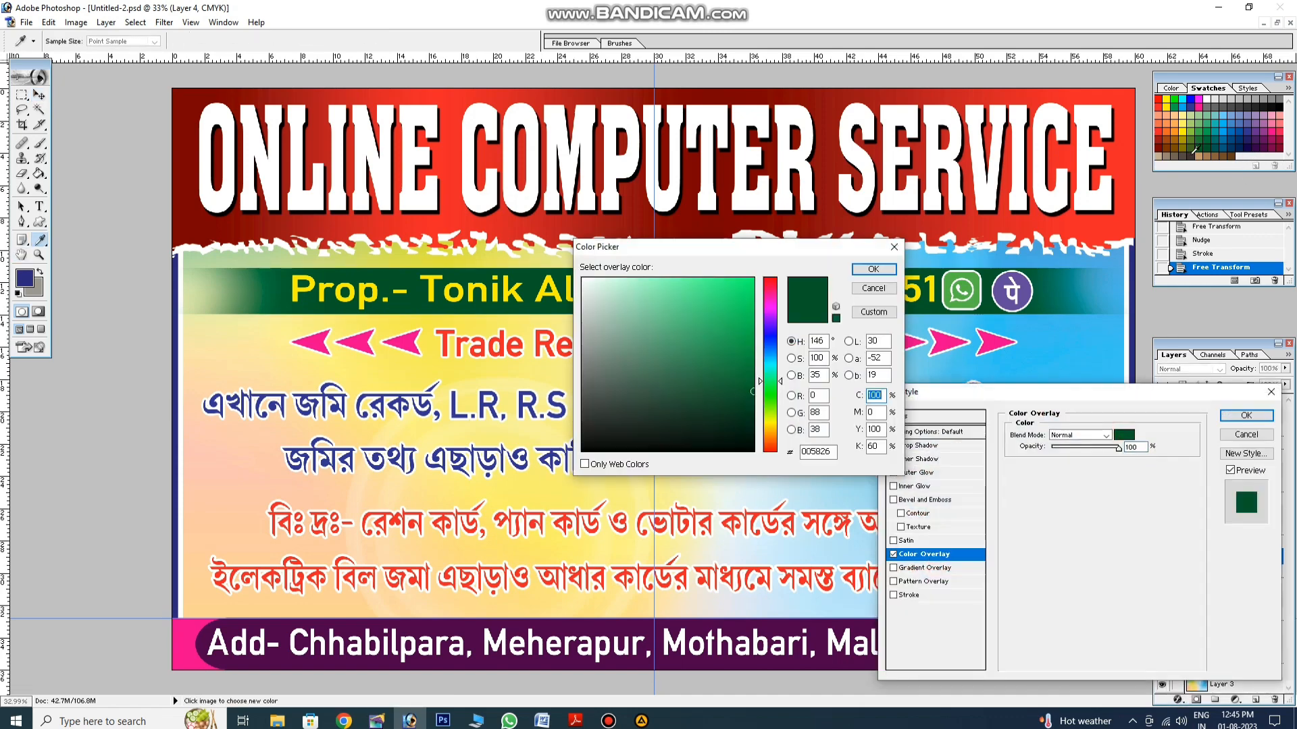
click(1233, 147)
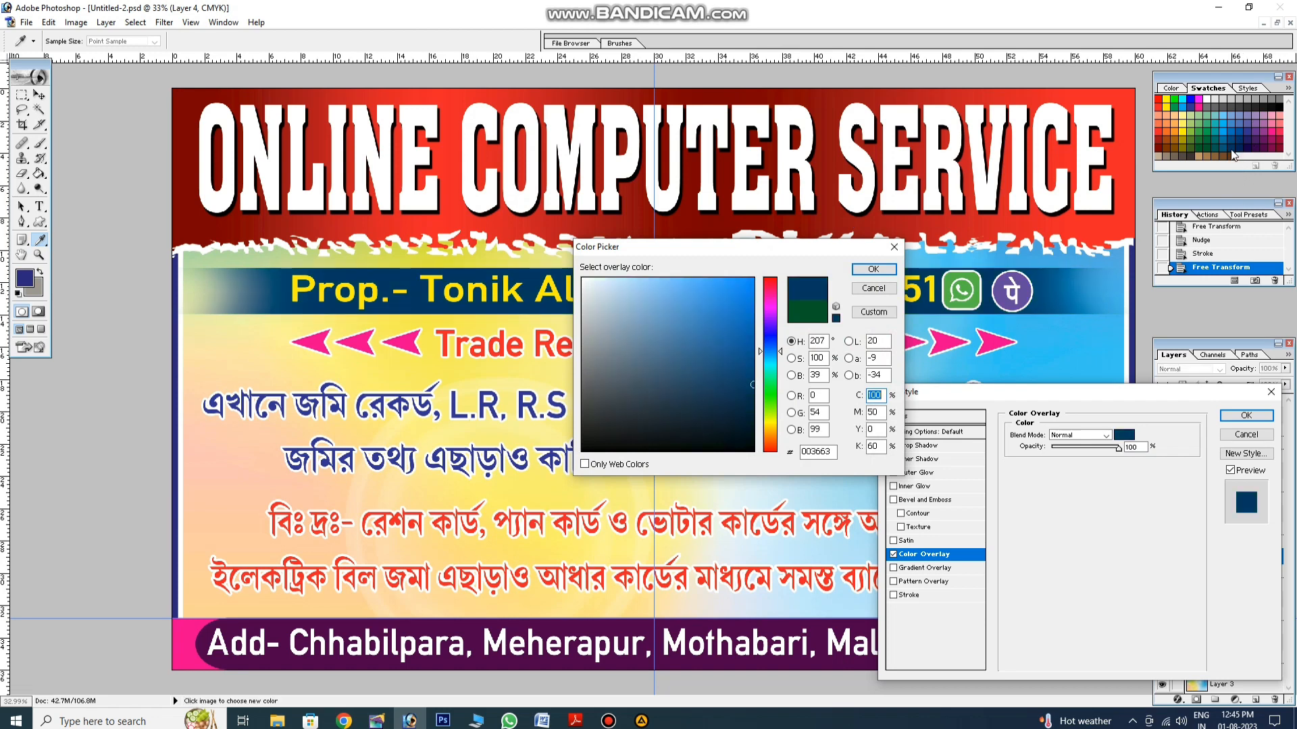
click(1225, 148)
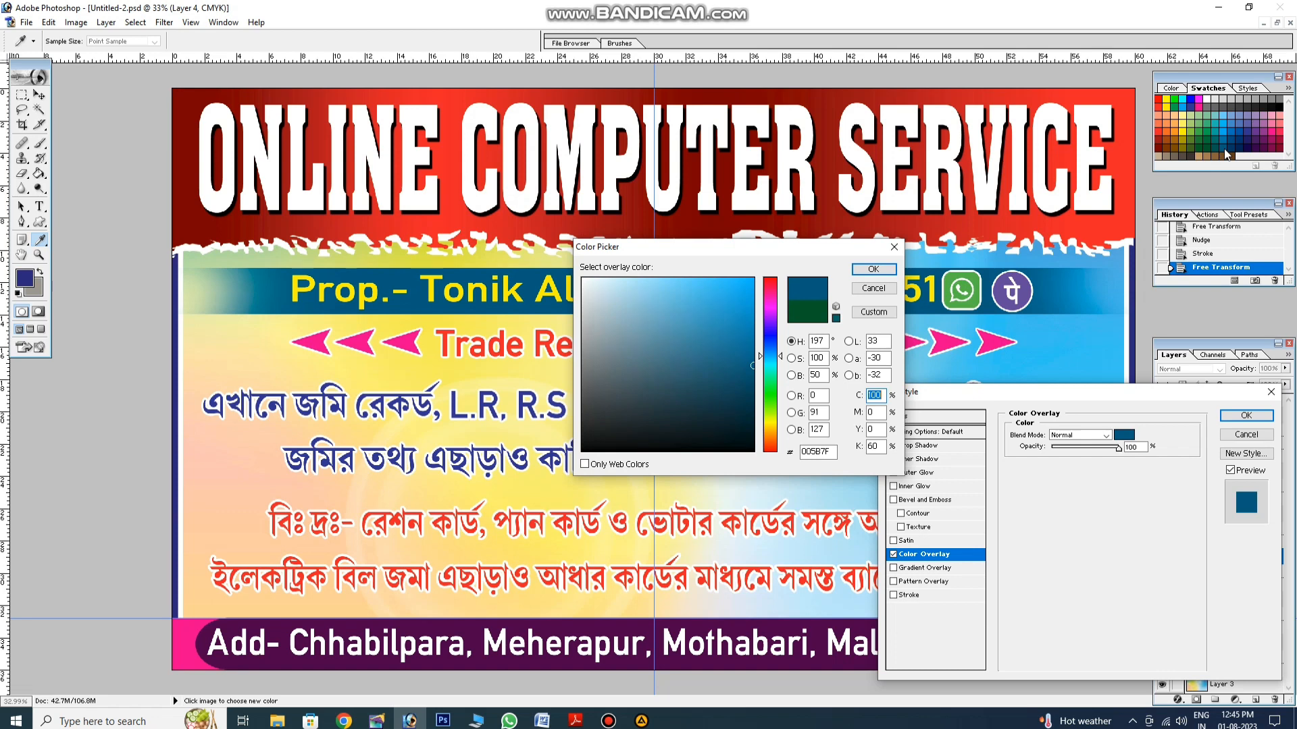
key(Return)
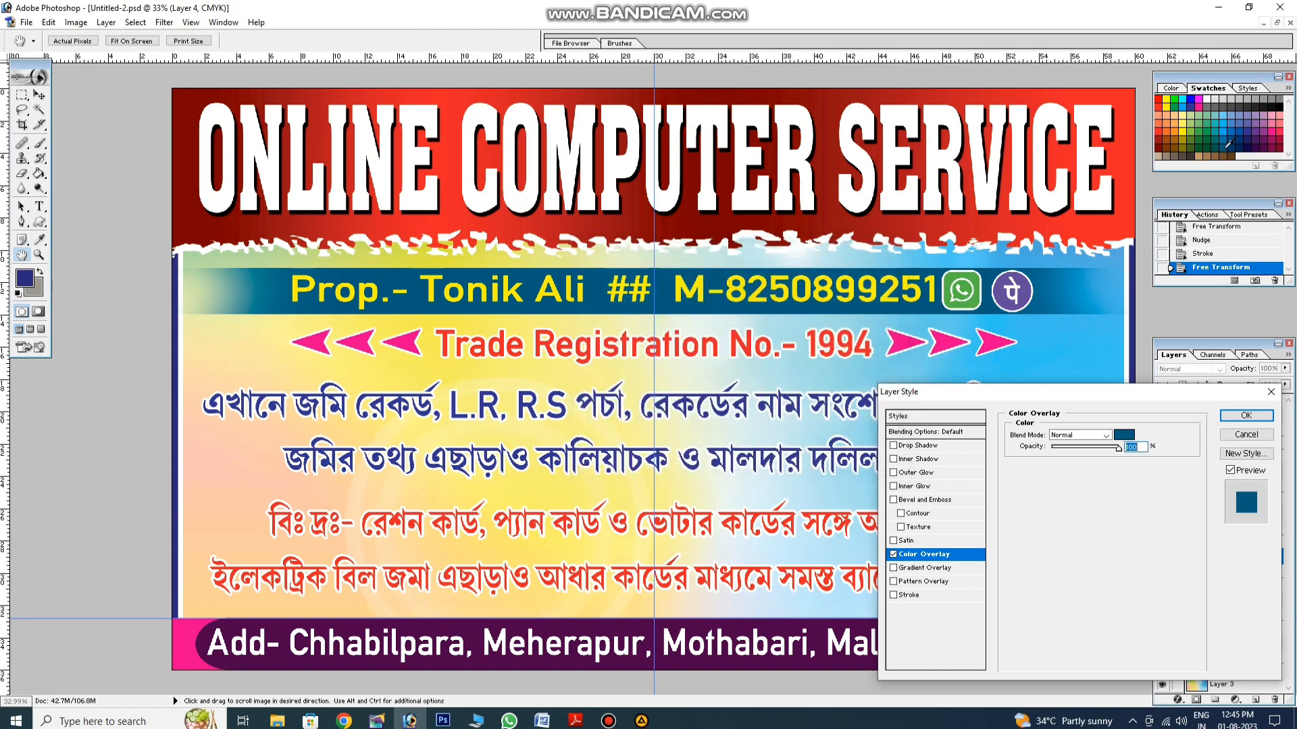
key(Return)
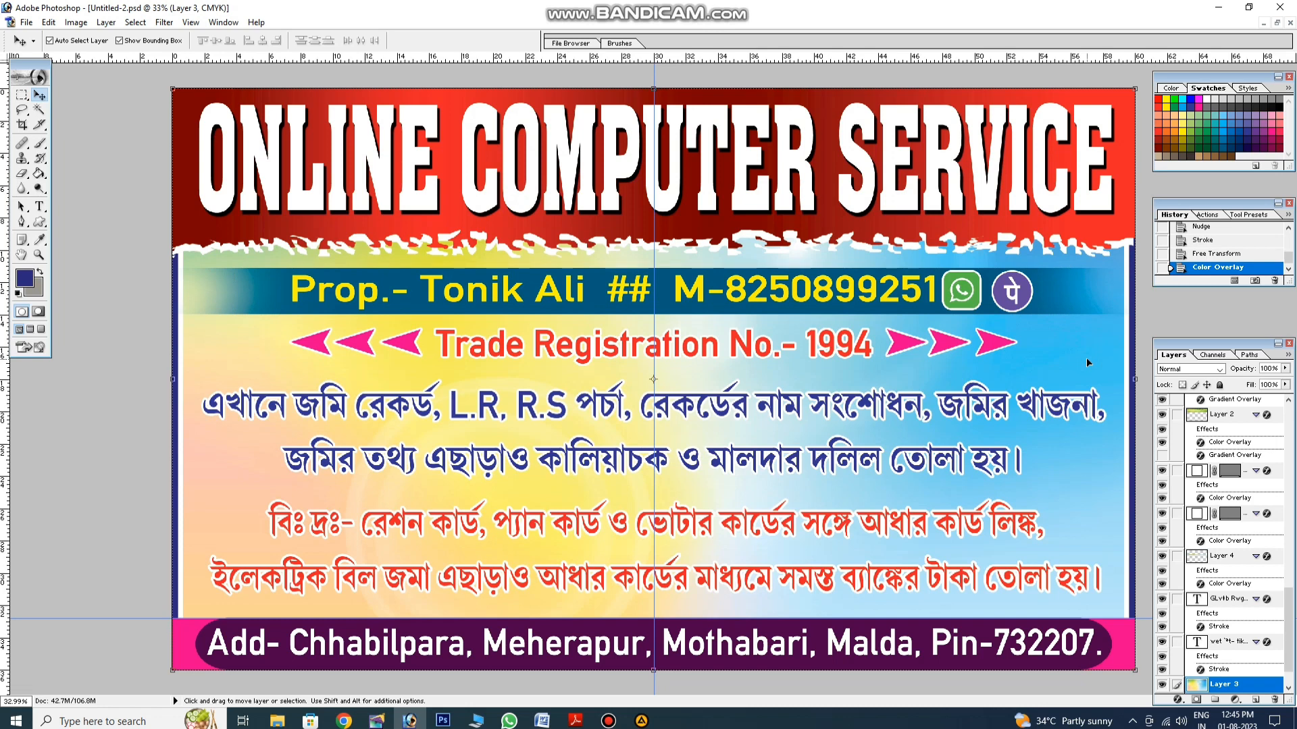
Step: Nudge the Bengali paragraph down slightly and start Save As for the banner
click(977, 412)
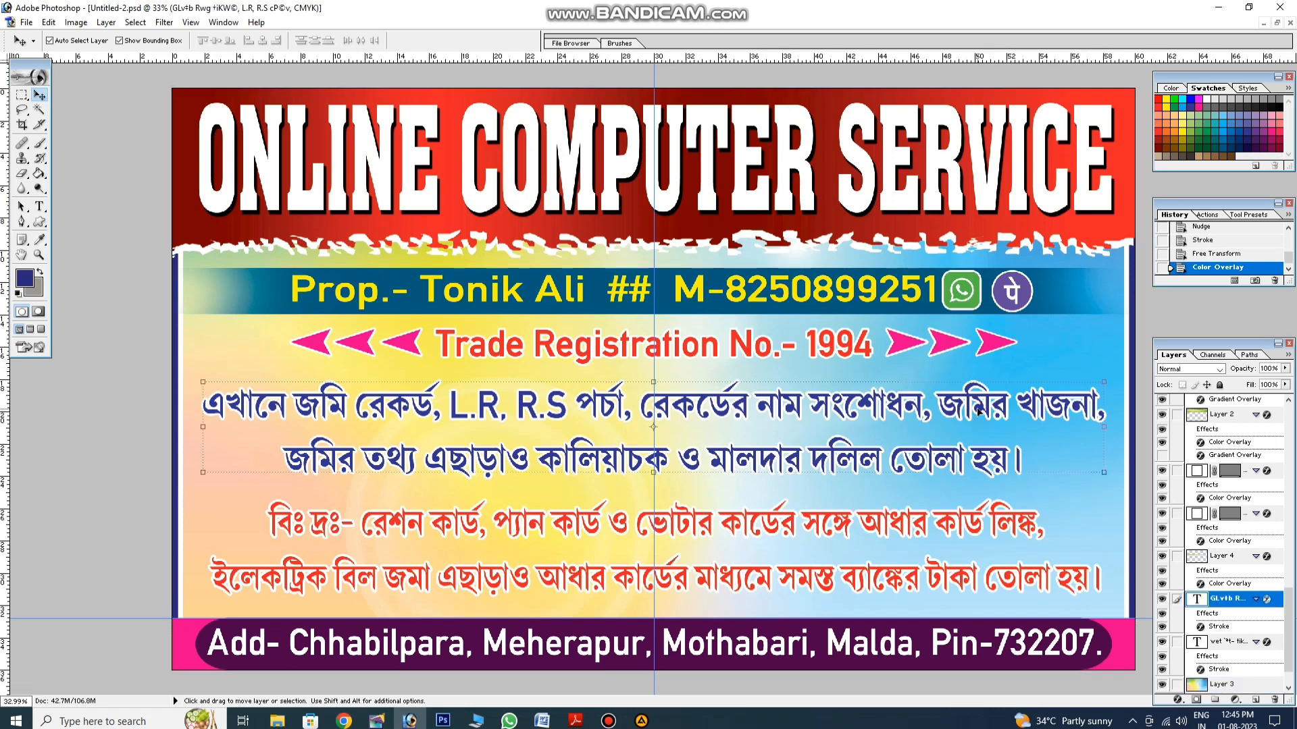
key(Down)
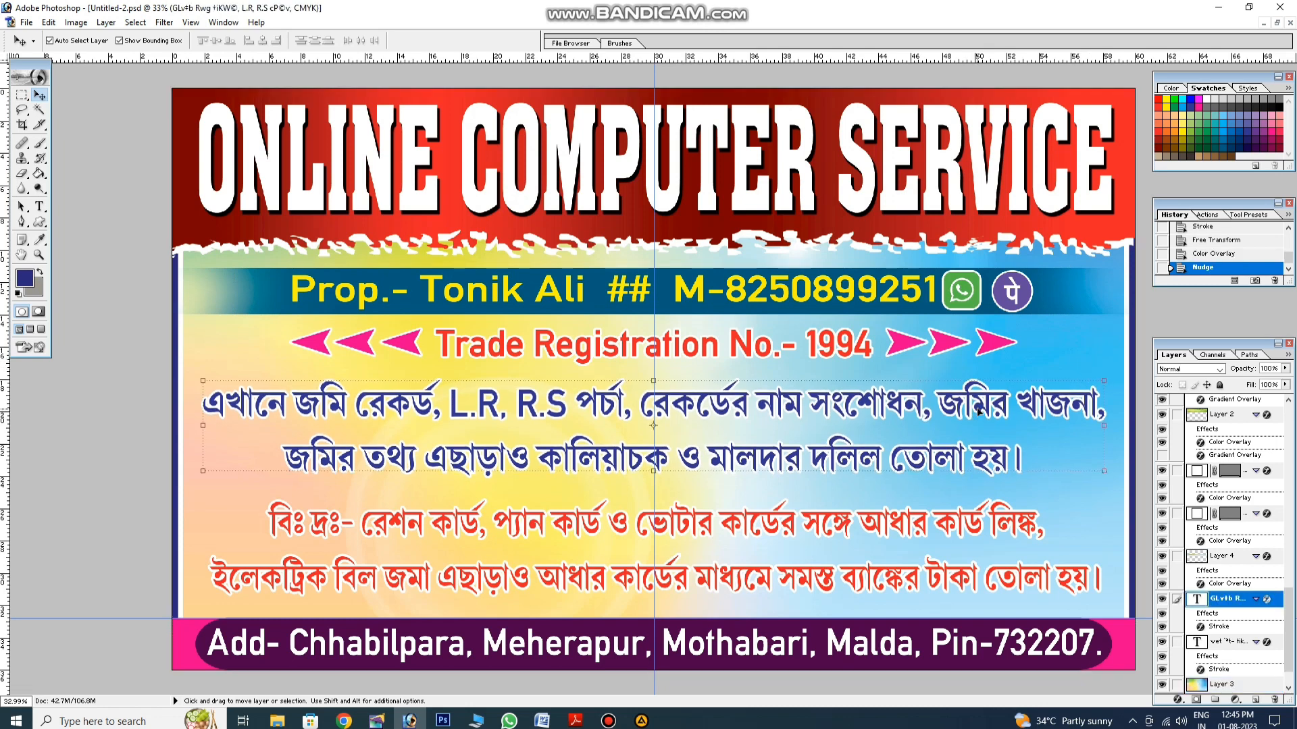
click(1064, 359)
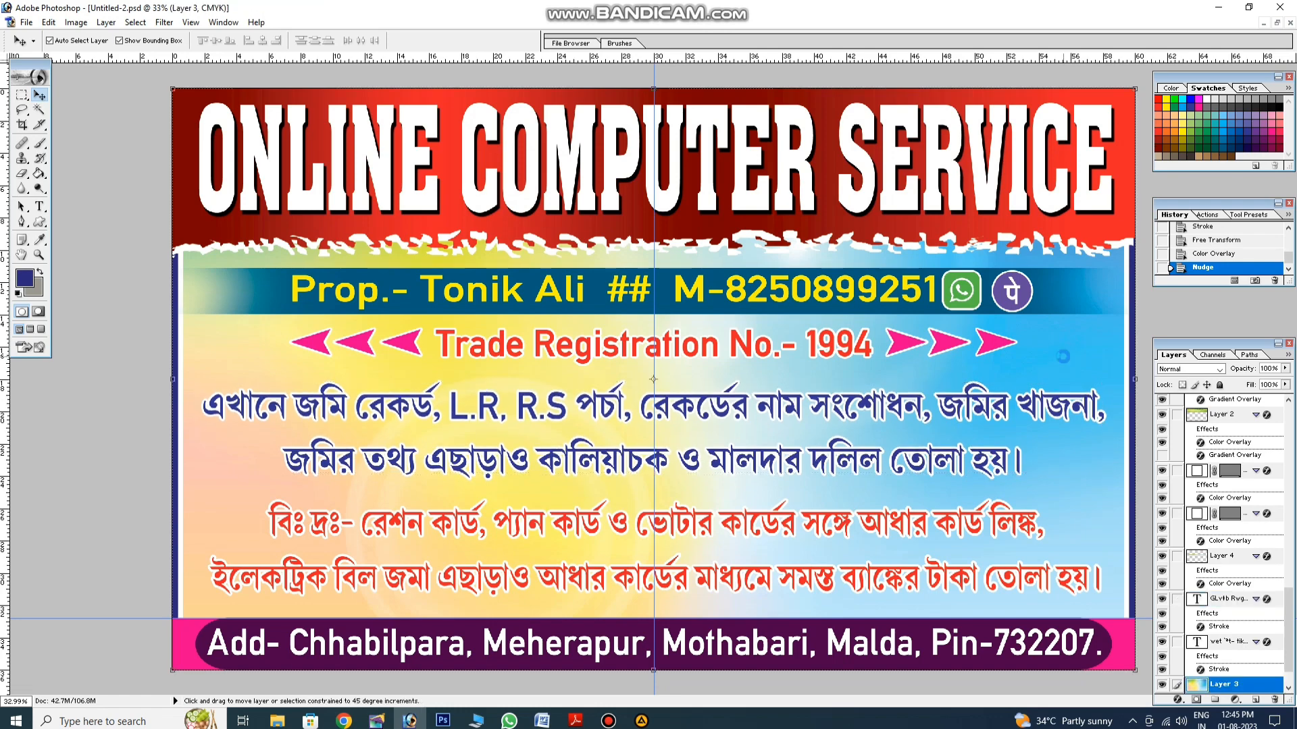
key(shift+ctrl+s)
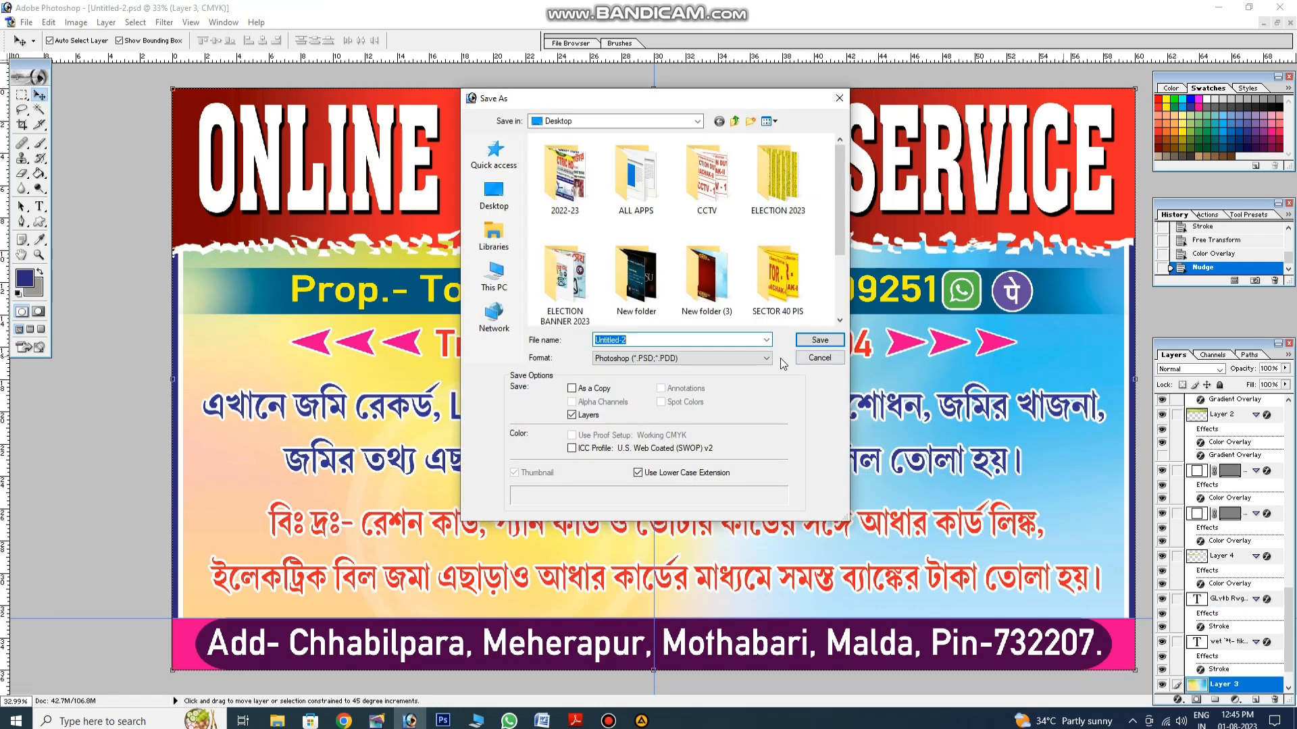
Step: Save the banner as a Photoshop file, then as a JPEG with default quality, and minimize Photoshop
click(818, 340)
click(648, 273)
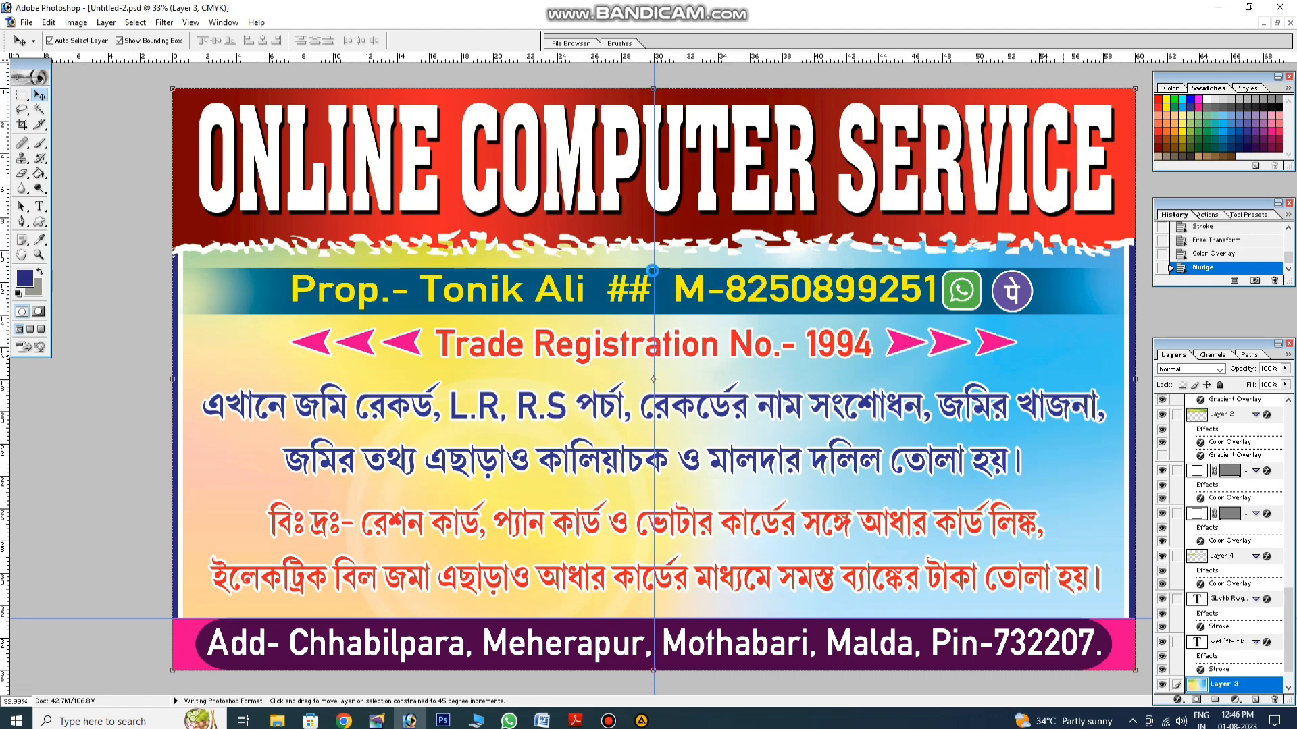
key(ctrl+shift+s)
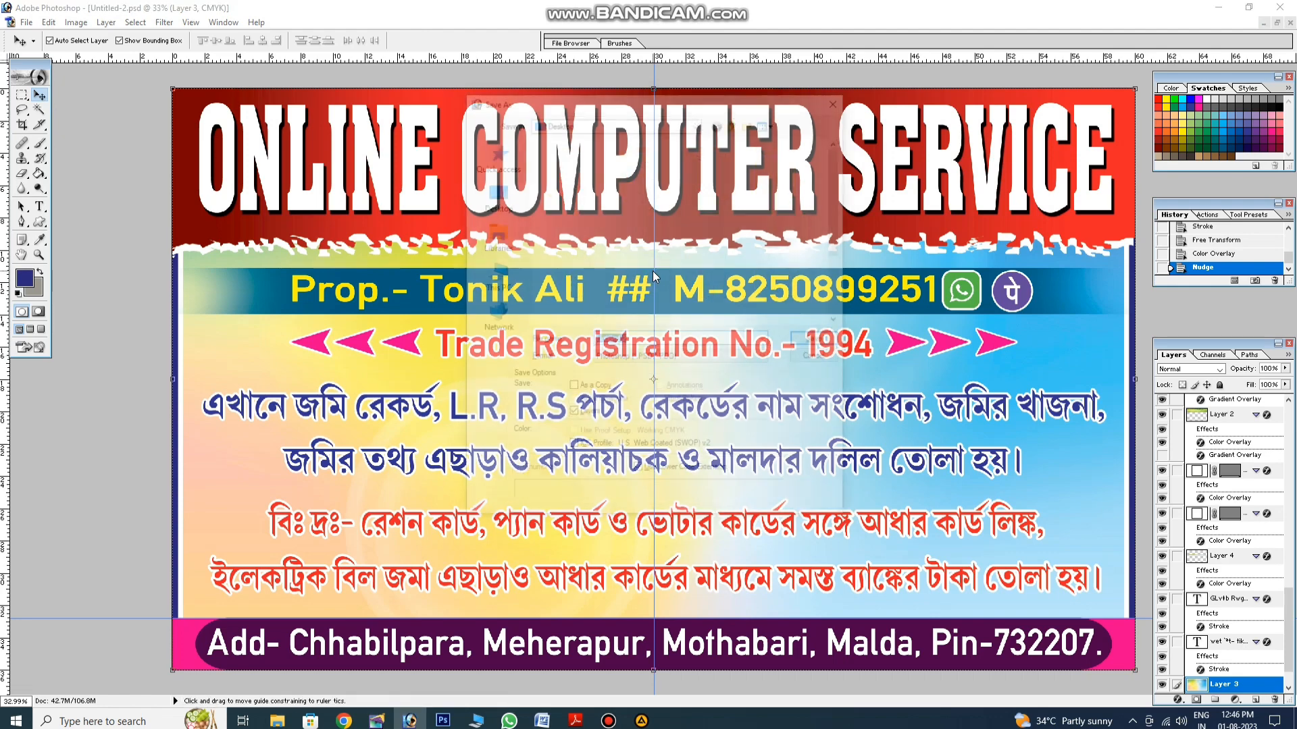
key(Tab)
key(Down)
key(Down)
key(Down)
key(Down)
key(Down)
key(Return)
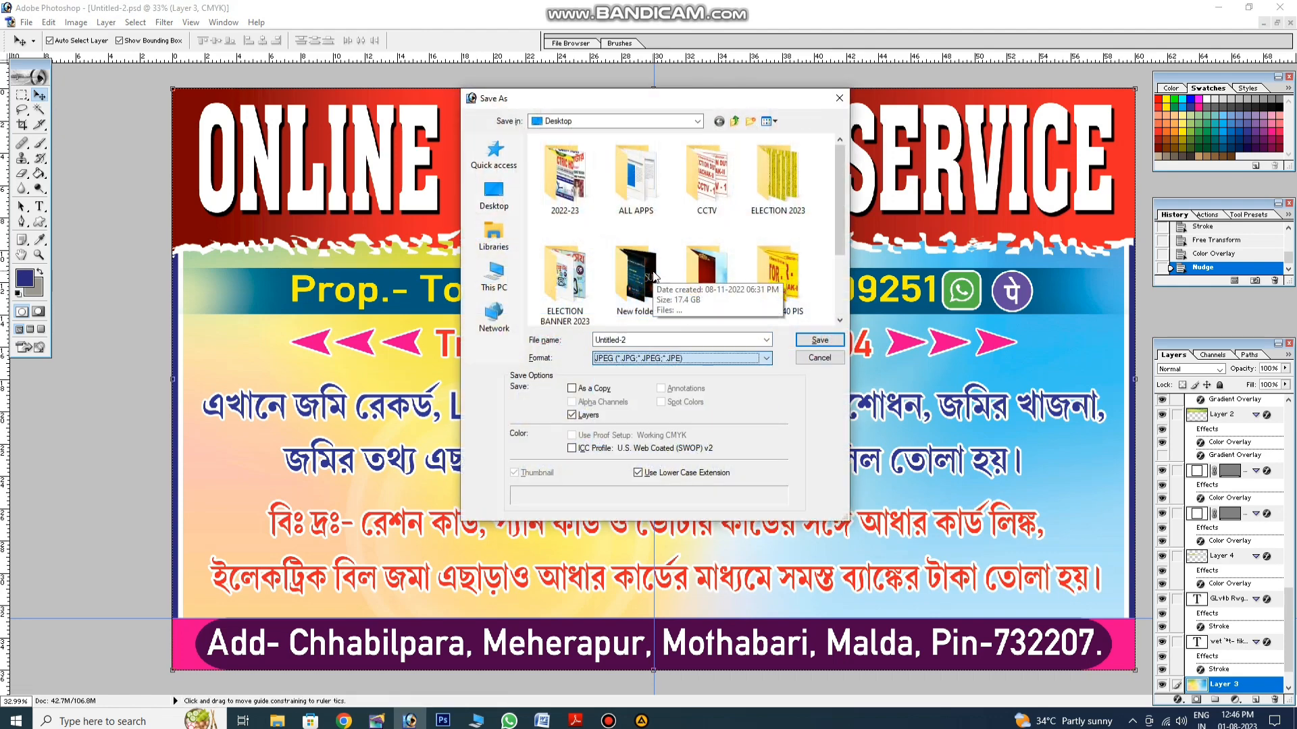
key(Return)
key(Return)
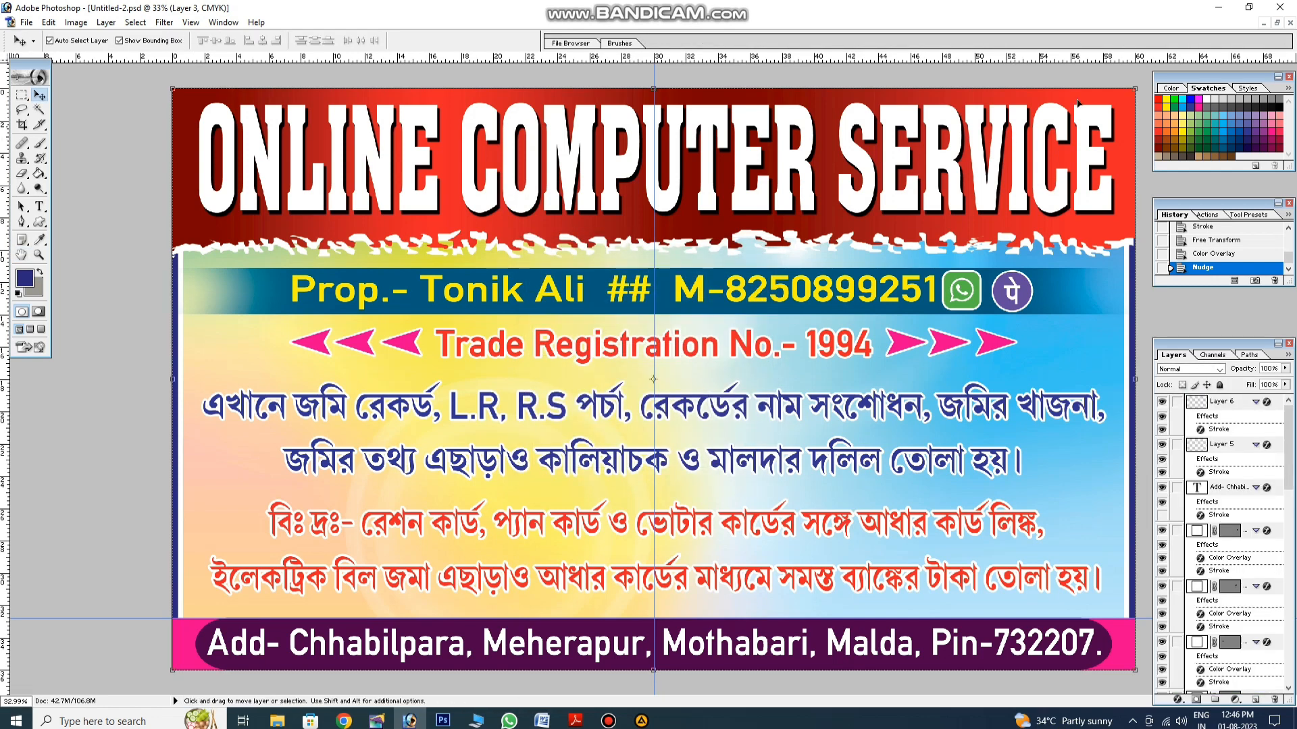
click(1226, 9)
click(1219, 10)
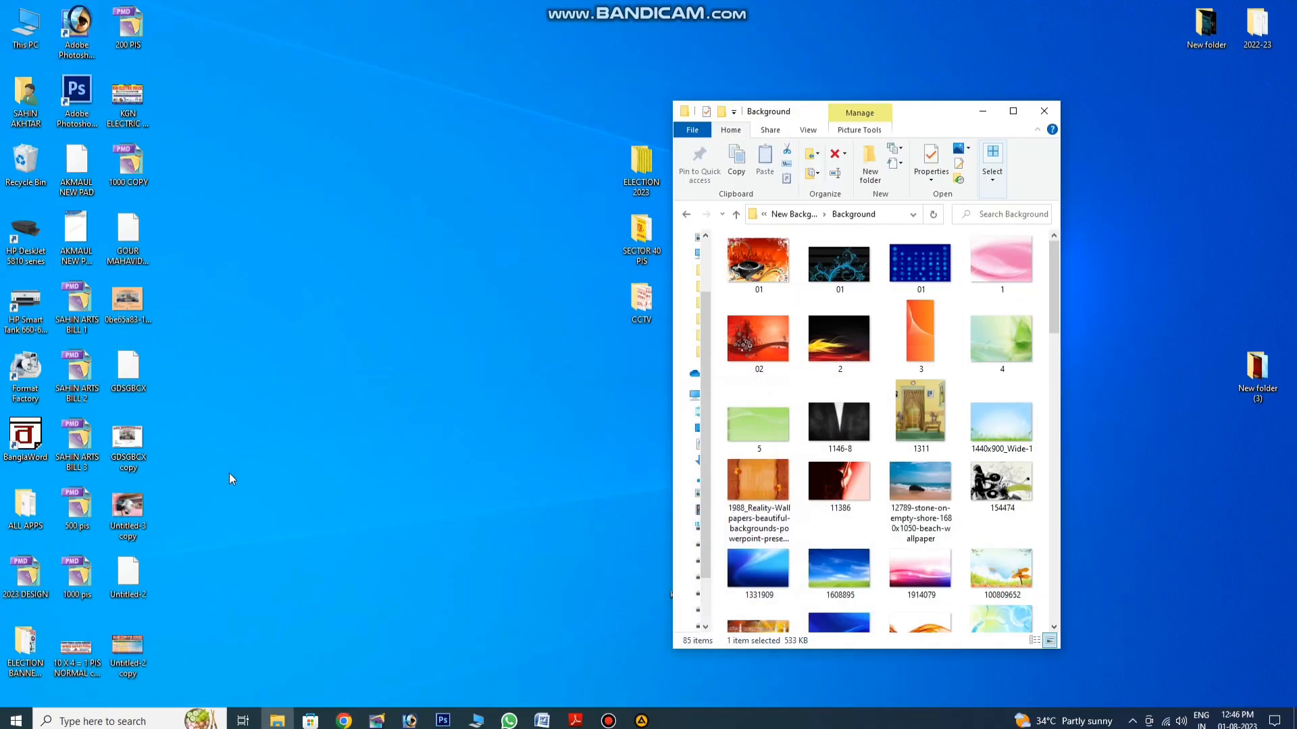
double_click(125, 645)
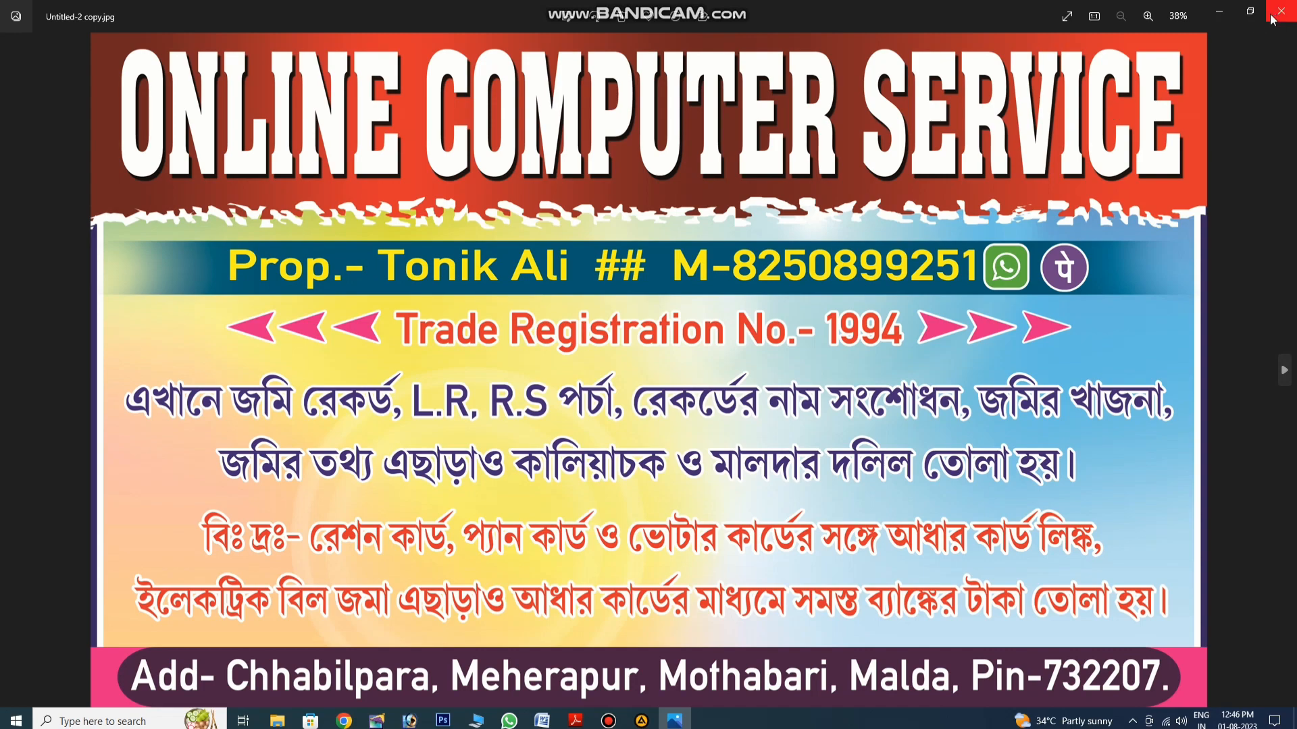
scroll(951, 291, up, 2)
scroll(954, 298, up, 4)
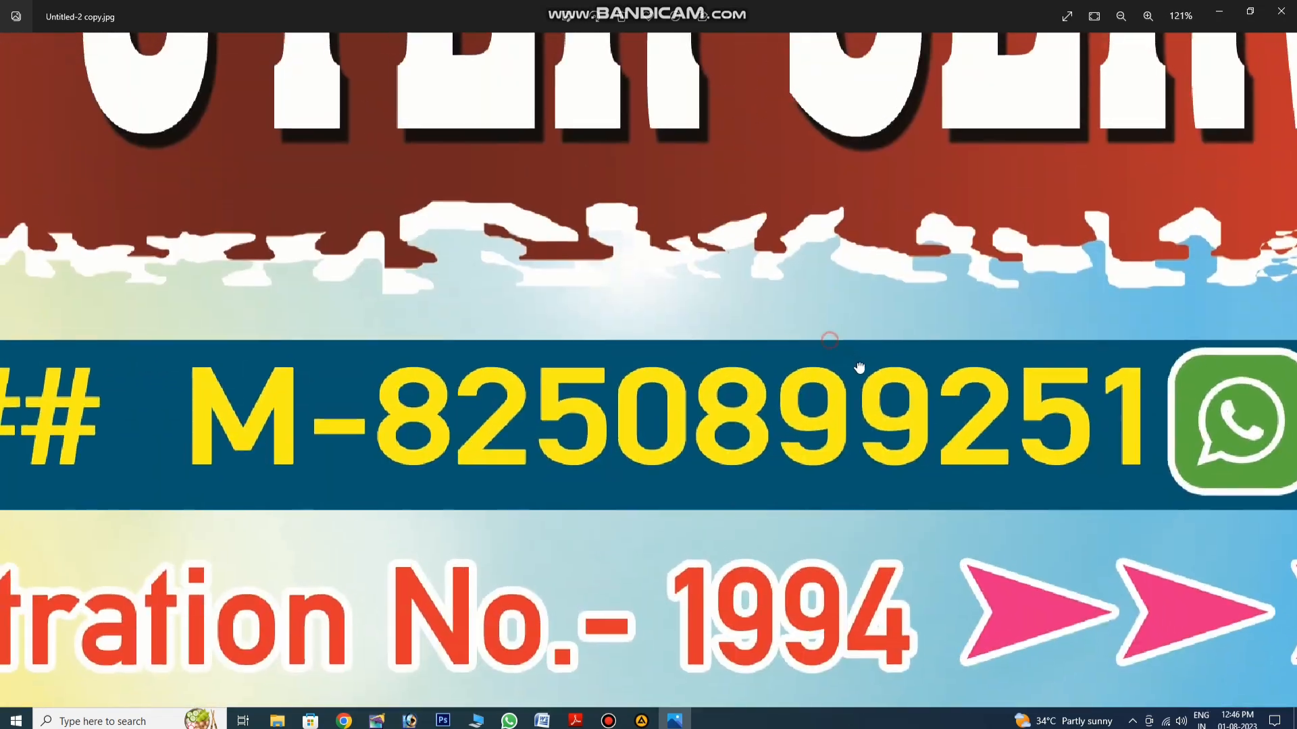
drag(859, 368, 911, 404)
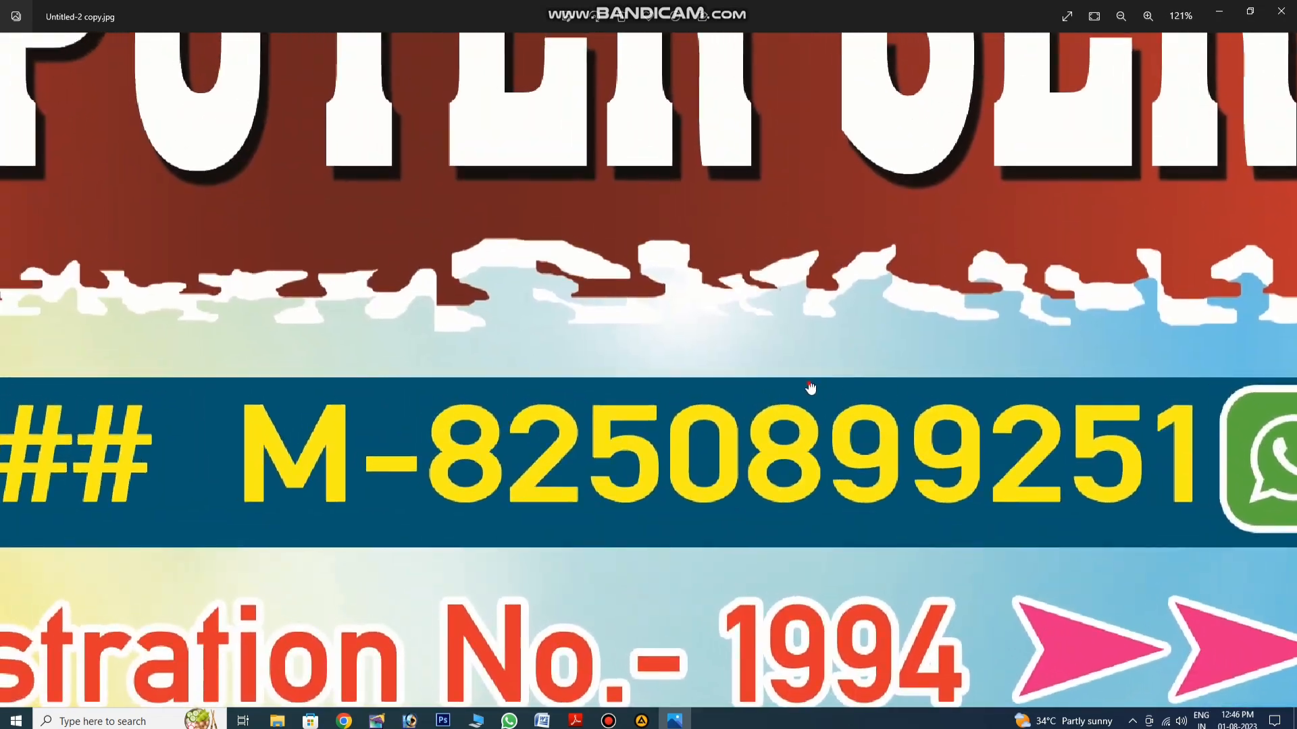
drag(810, 388, 925, 432)
drag(886, 359, 916, 432)
scroll(916, 432, down, 6)
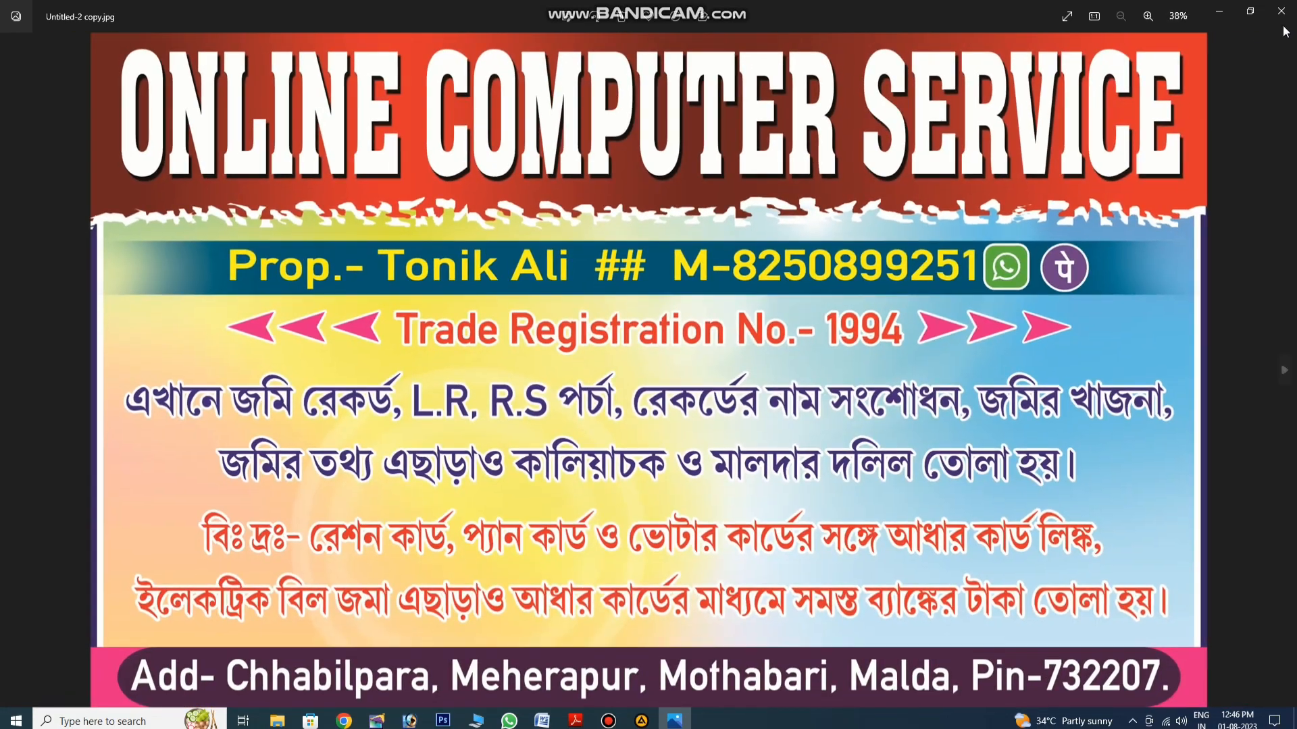
click(1281, 11)
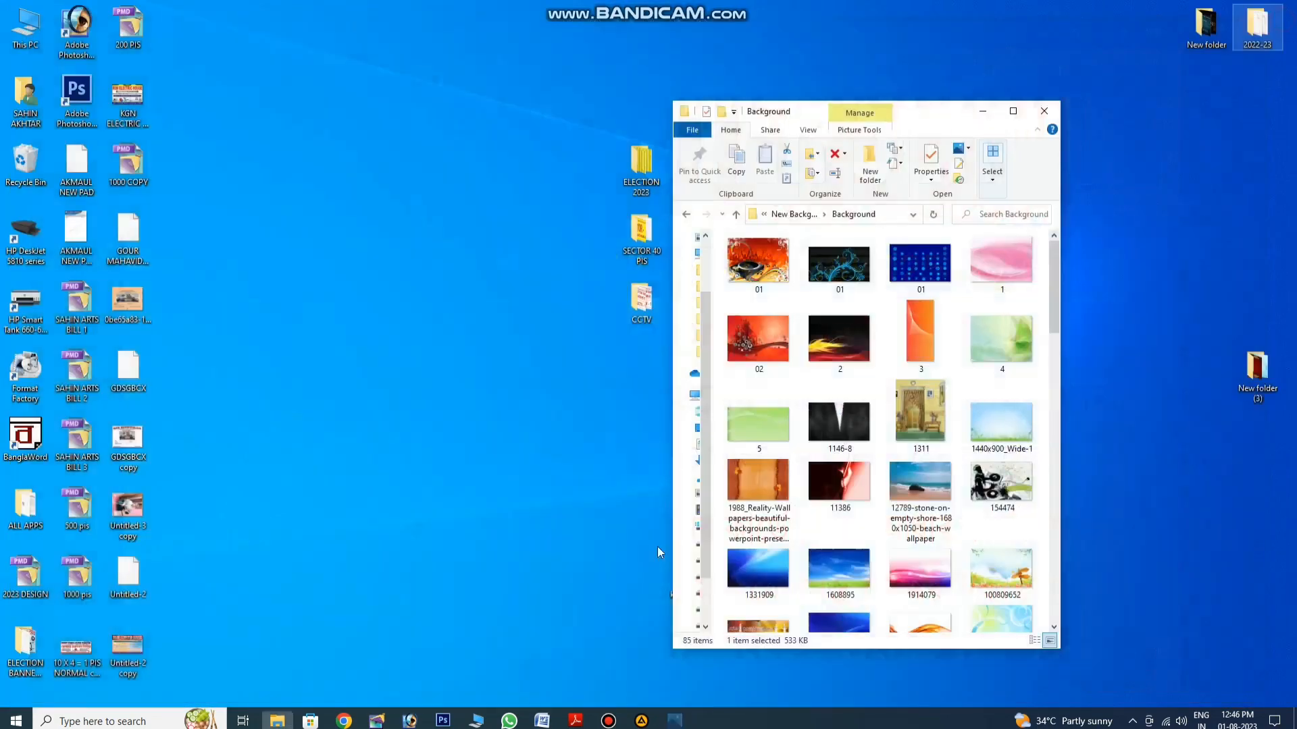
click(409, 721)
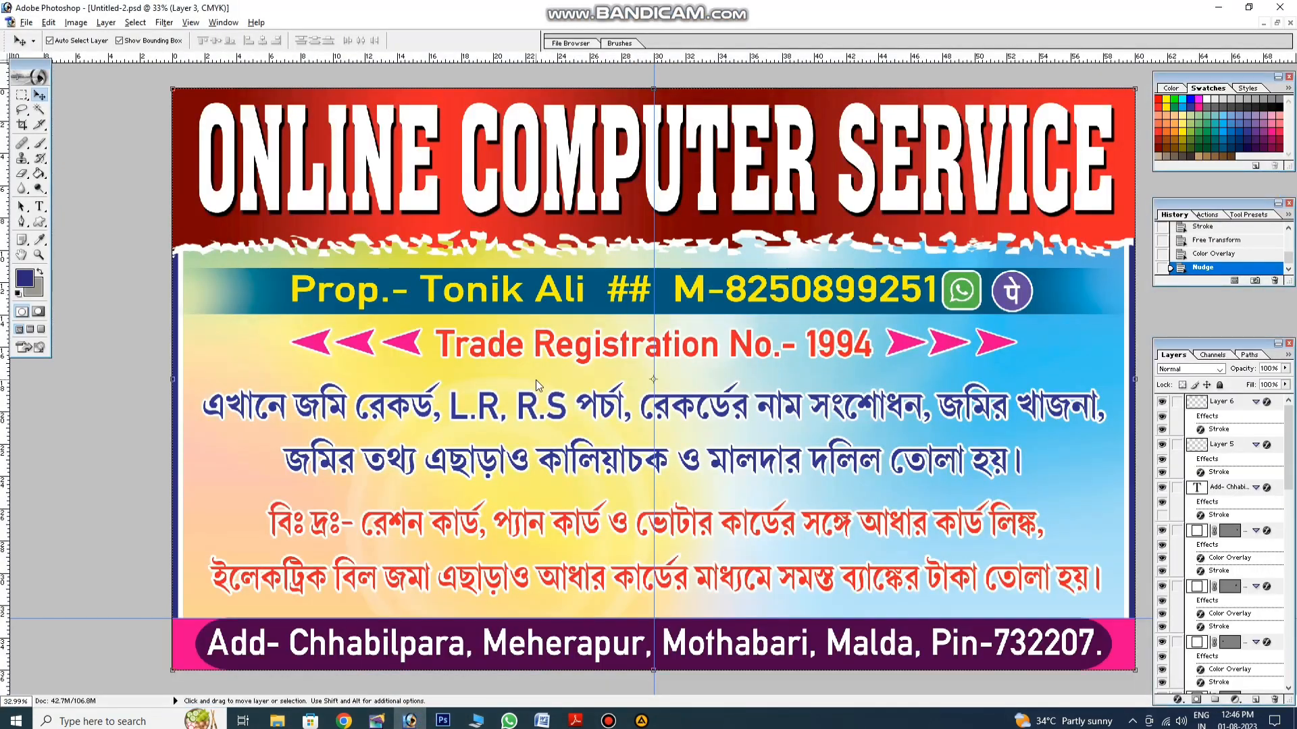
Step: View the banner at Actual Pixels and pan along the torn edge toward the right
right_click(536, 380)
click(561, 397)
drag(524, 305, 803, 691)
drag(367, 443, 720, 445)
drag(443, 453, 493, 453)
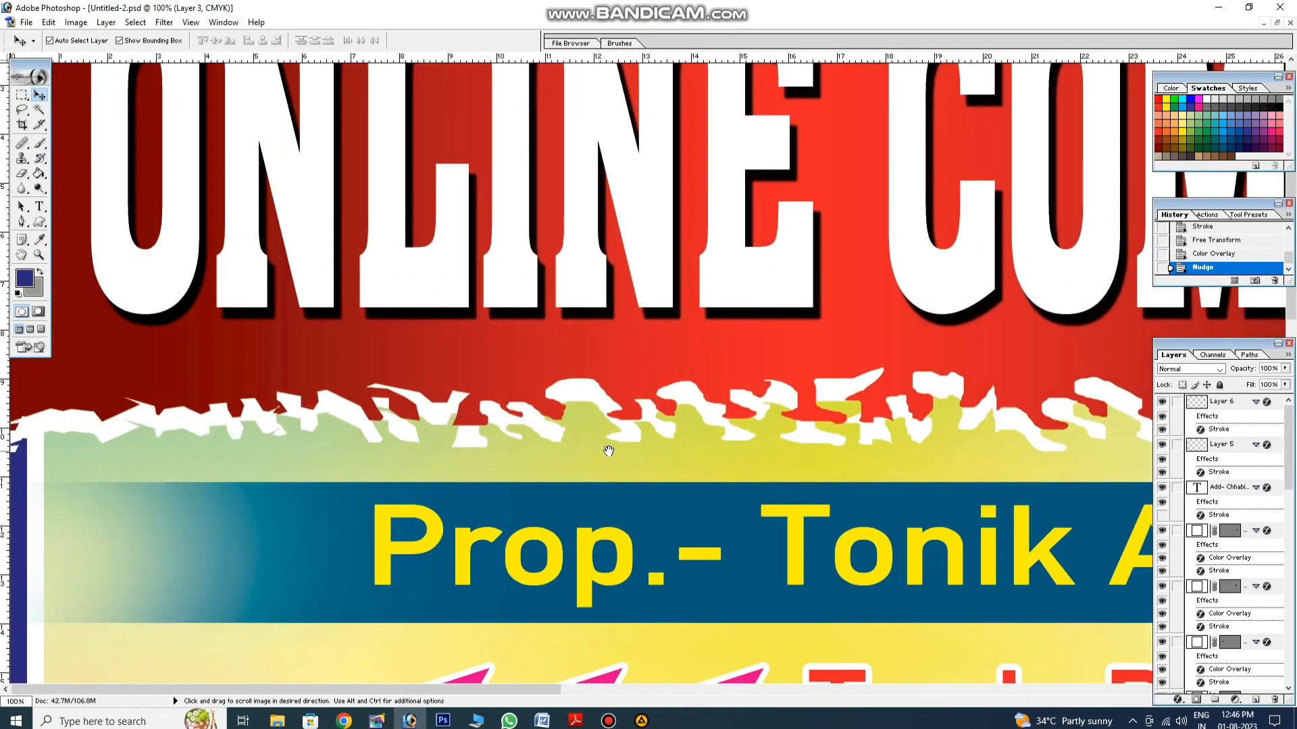
drag(609, 451, 544, 448)
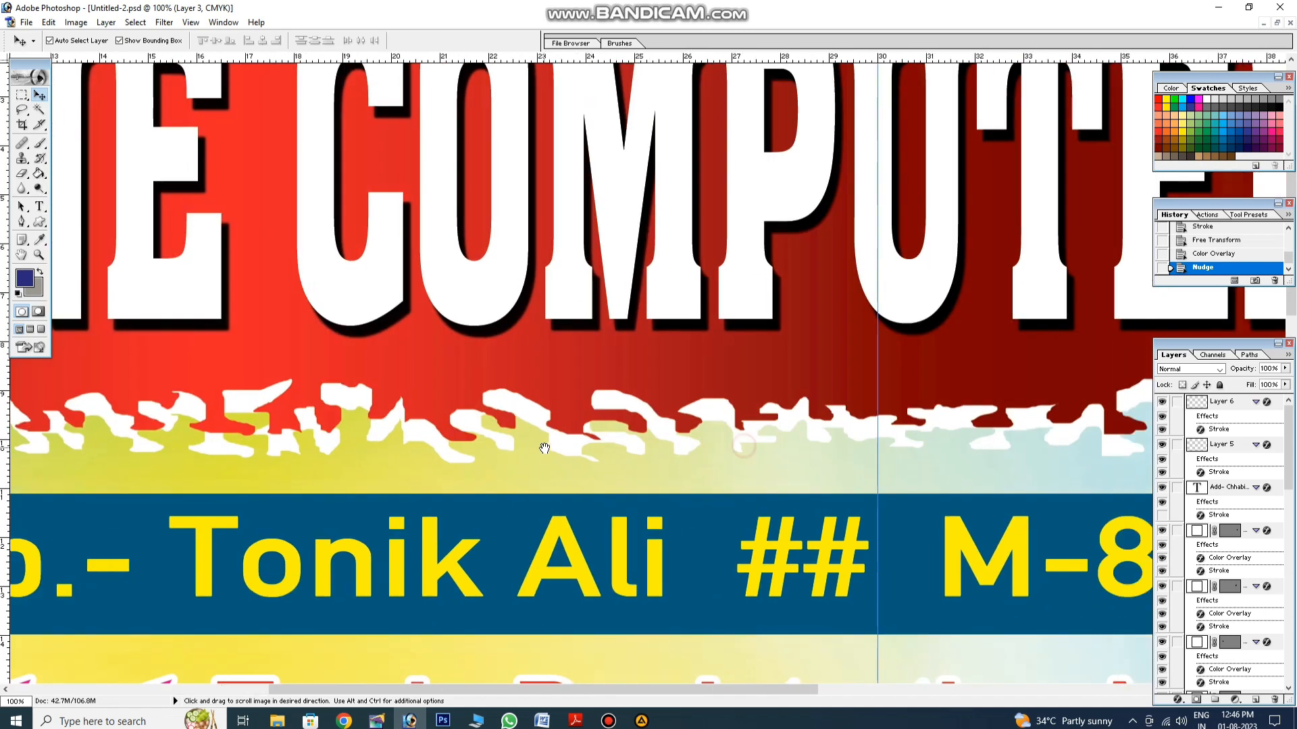
drag(827, 446, 587, 449)
drag(757, 453, 643, 455)
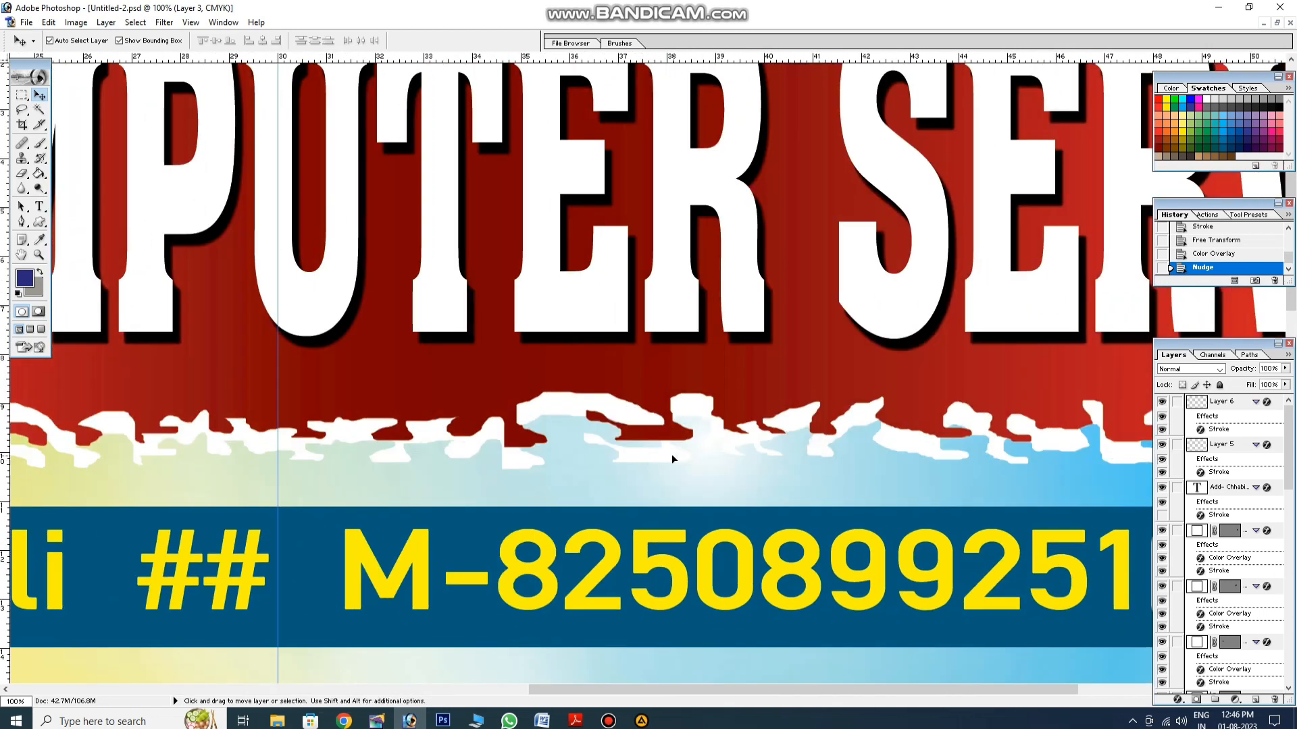
Step: Select the torn-edge Layer 2 and nudge it a few pixels up with the arrow keys
click(671, 453)
key(Up)
key(Up)
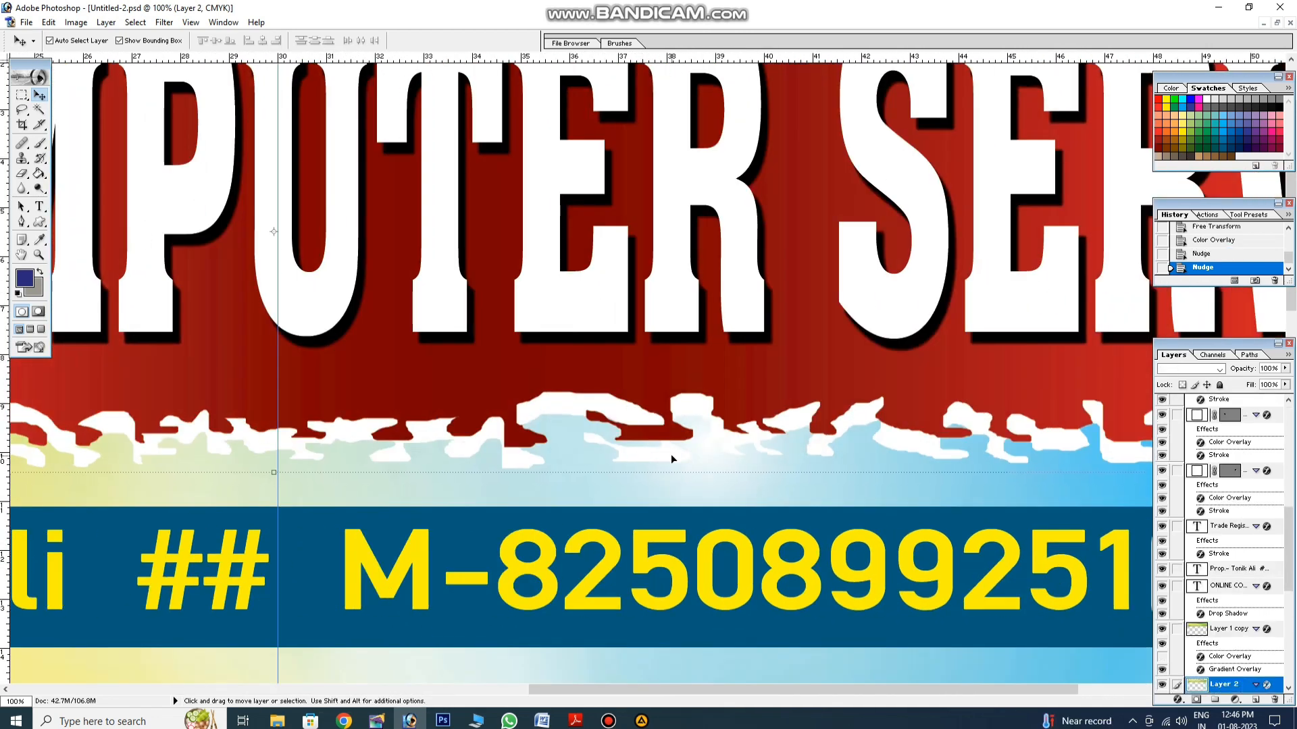
key(Up)
key(Up)
key(Up)
key(Up)
key(Up)
key(Up)
key(Up)
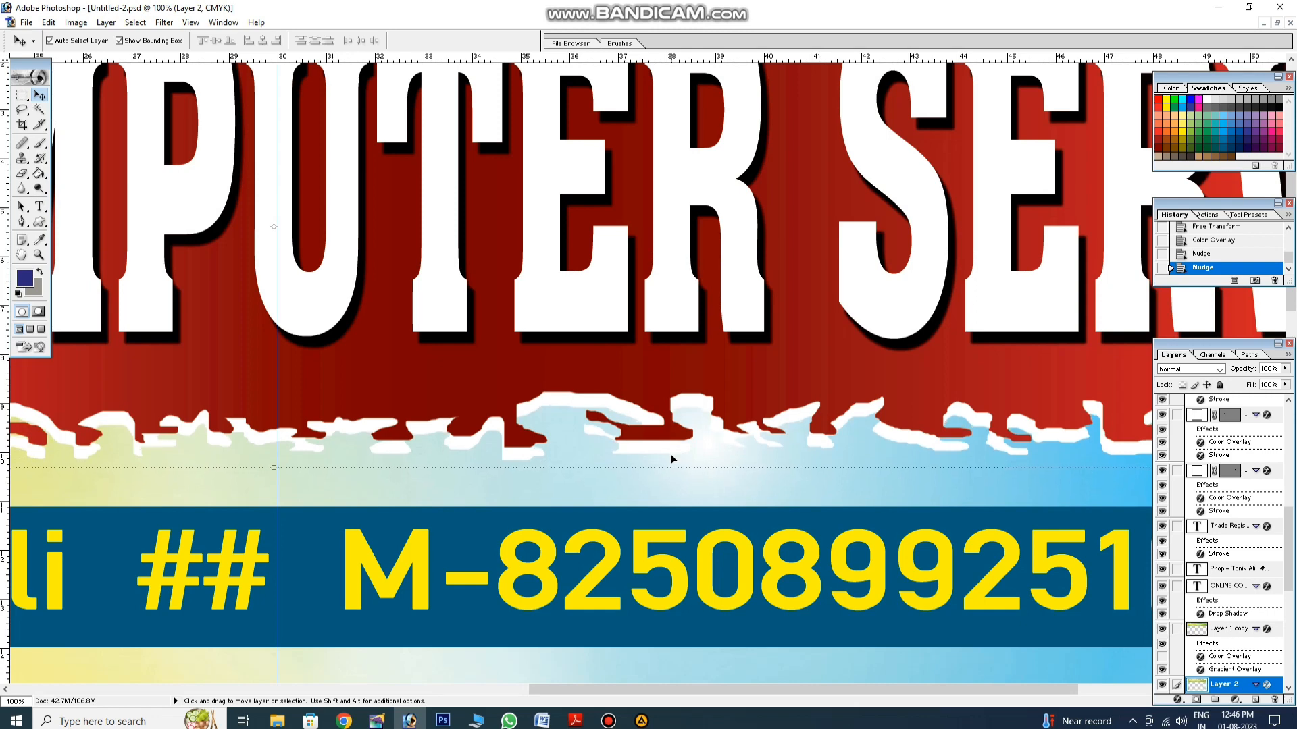
key(Right)
key(Right)
key(Right)
key(Right)
key(Right)
key(Right)
key(Right)
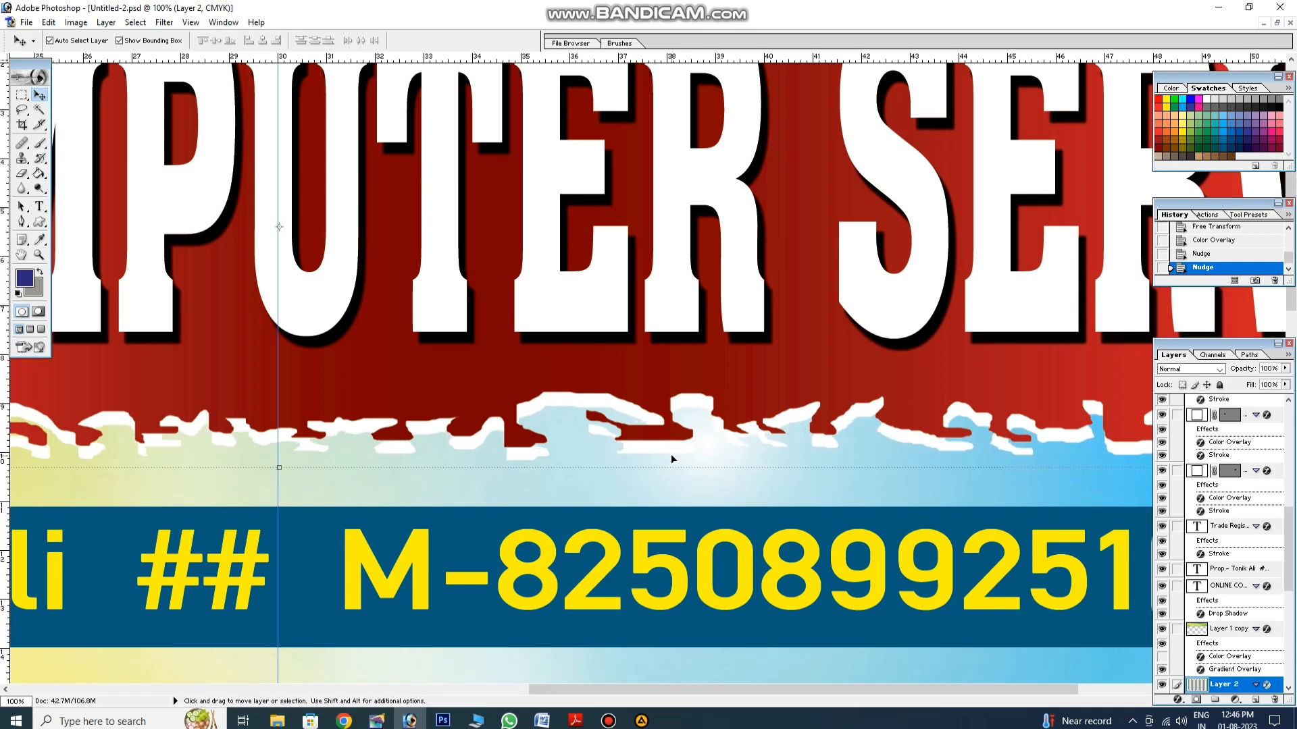
key(Right)
key(Right)
key(Right)
key(Right)
key(Right)
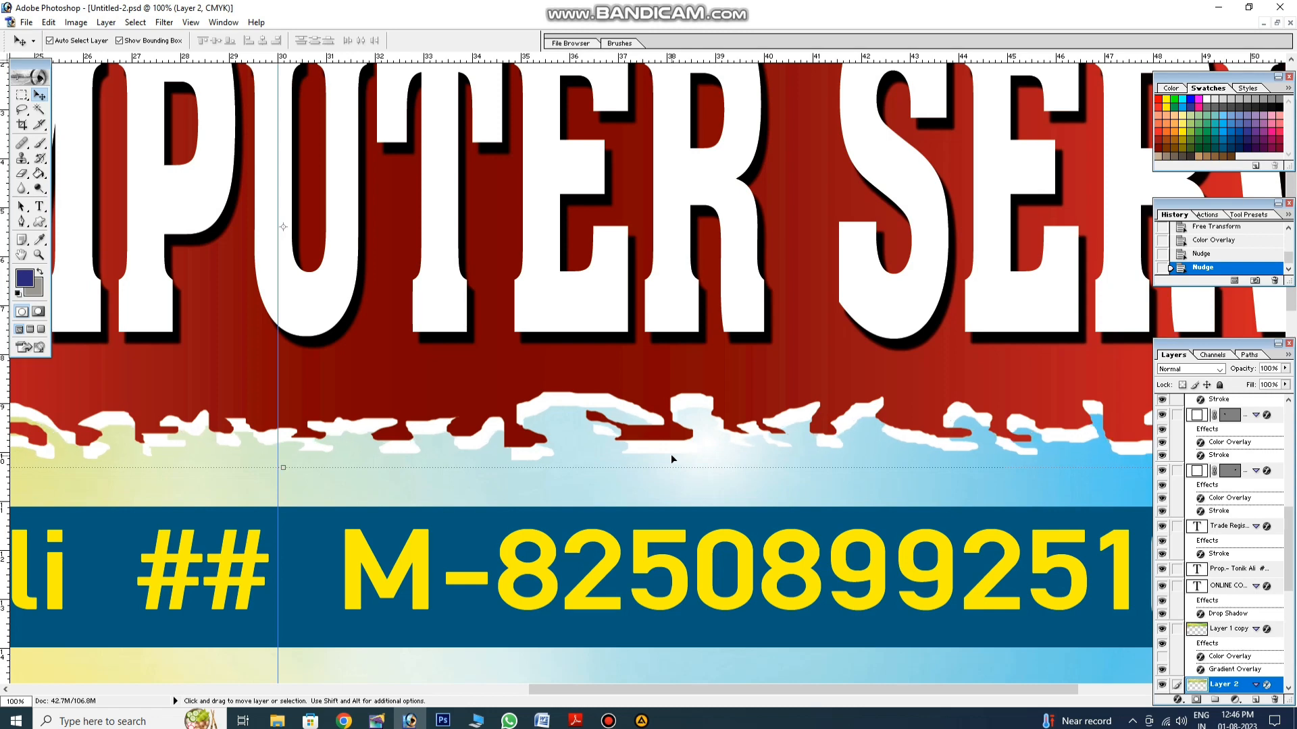
key(Left)
key(Left)
key(Left)
key(Left)
key(Left)
key(Left)
key(Left)
key(Left)
key(Left)
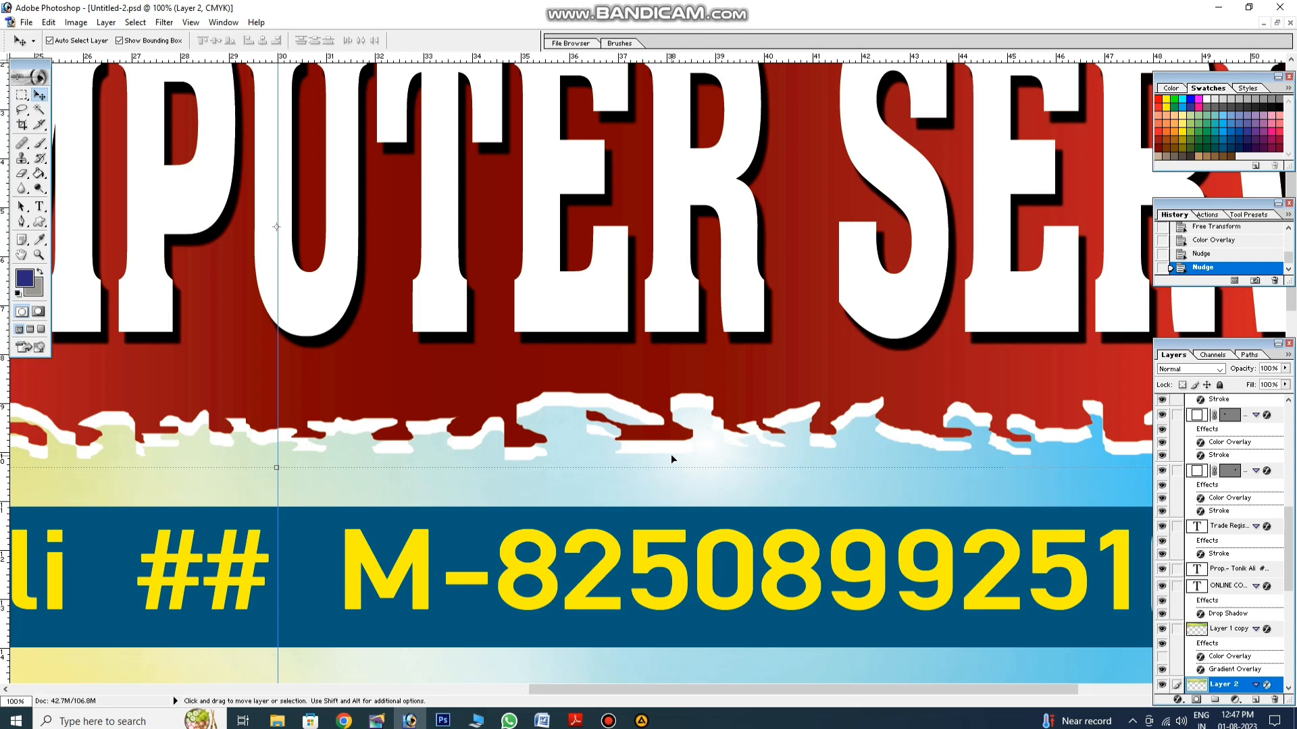
key(Up)
key(Up)
key(Up)
key(Up)
key(Up)
key(Up)
key(Up)
key(Up)
key(Up)
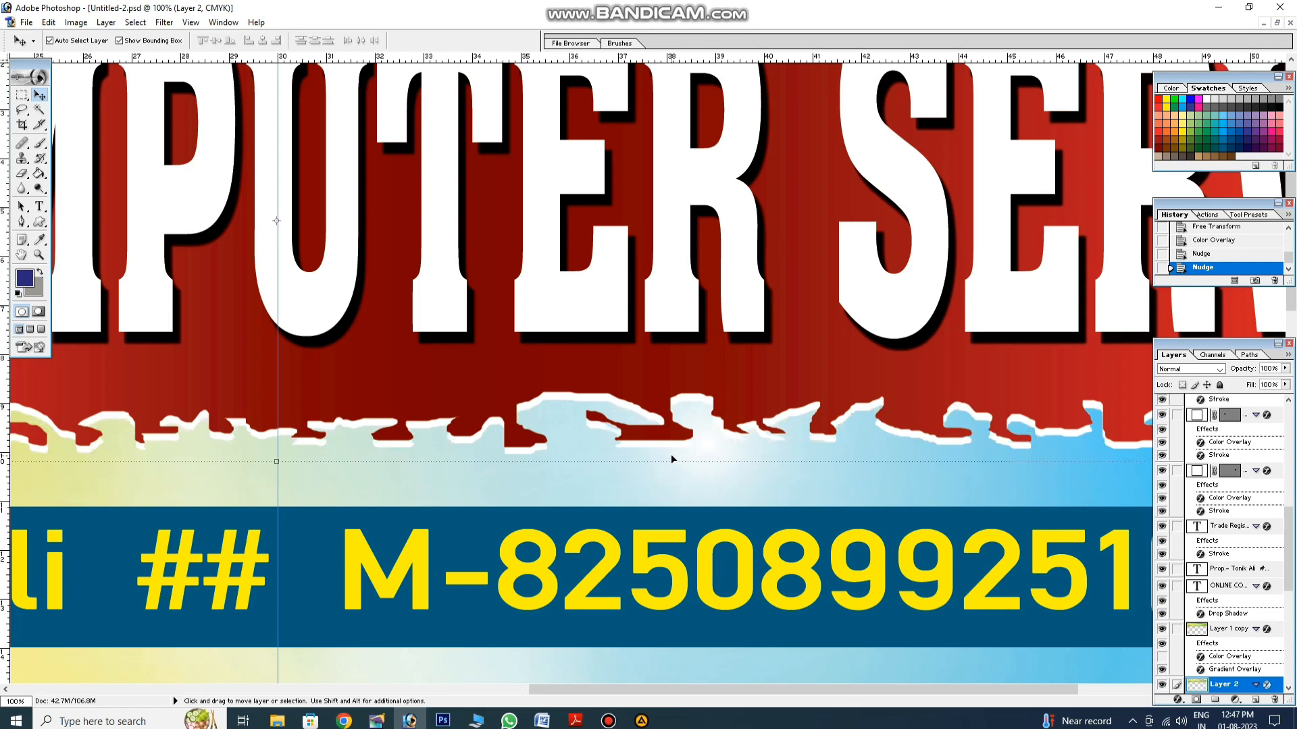
key(Down)
key(Down)
key(Down)
key(Down)
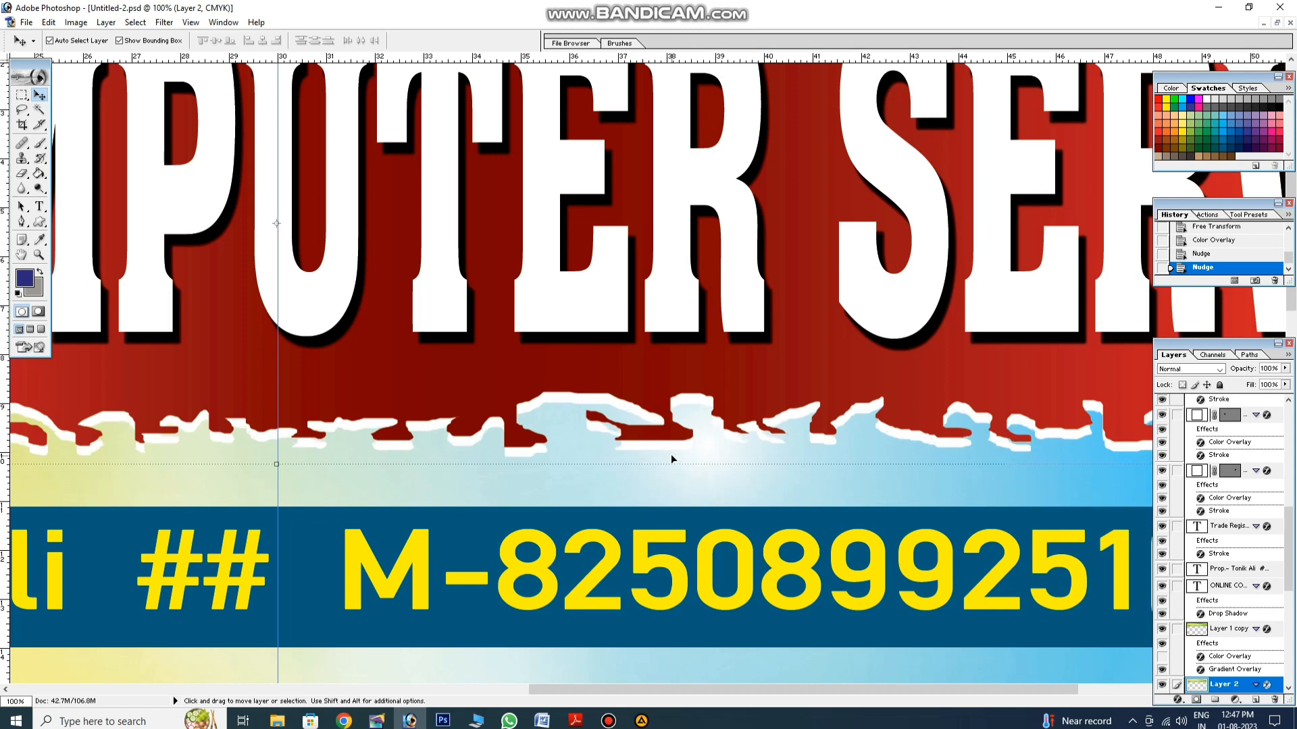
key(Up)
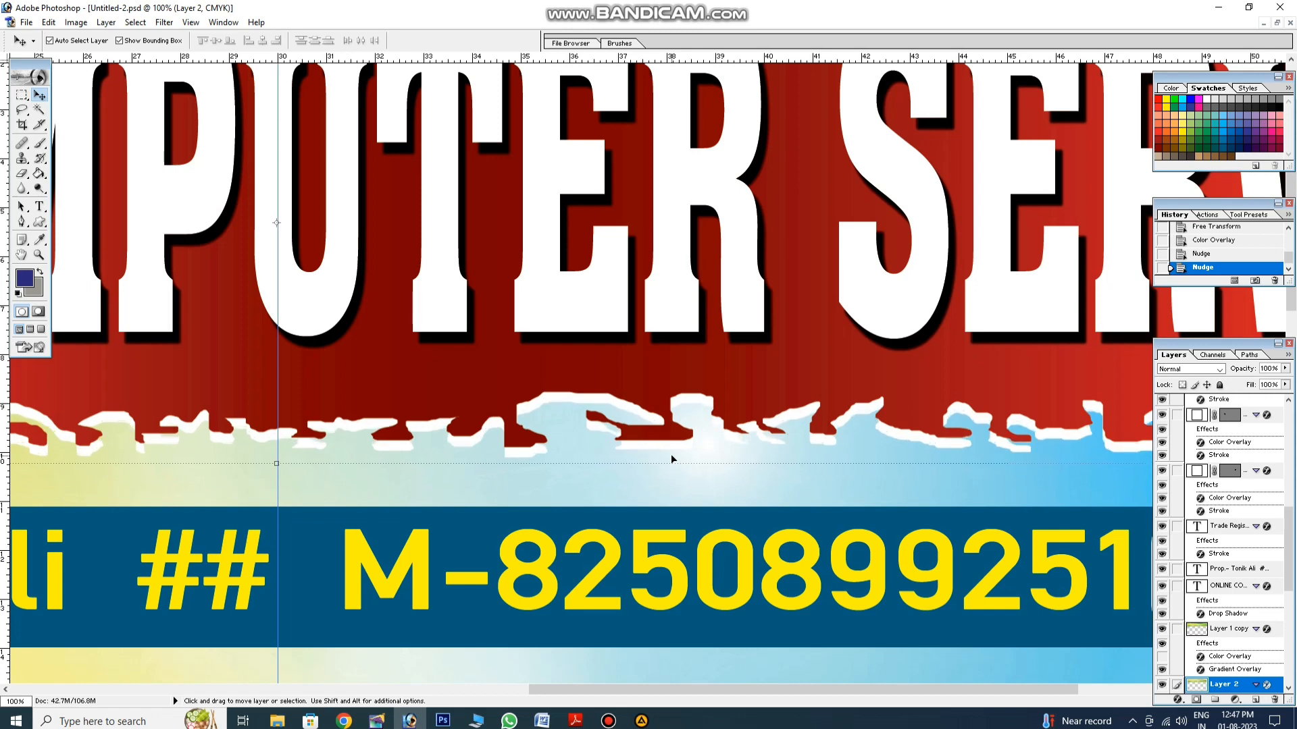
key(space)
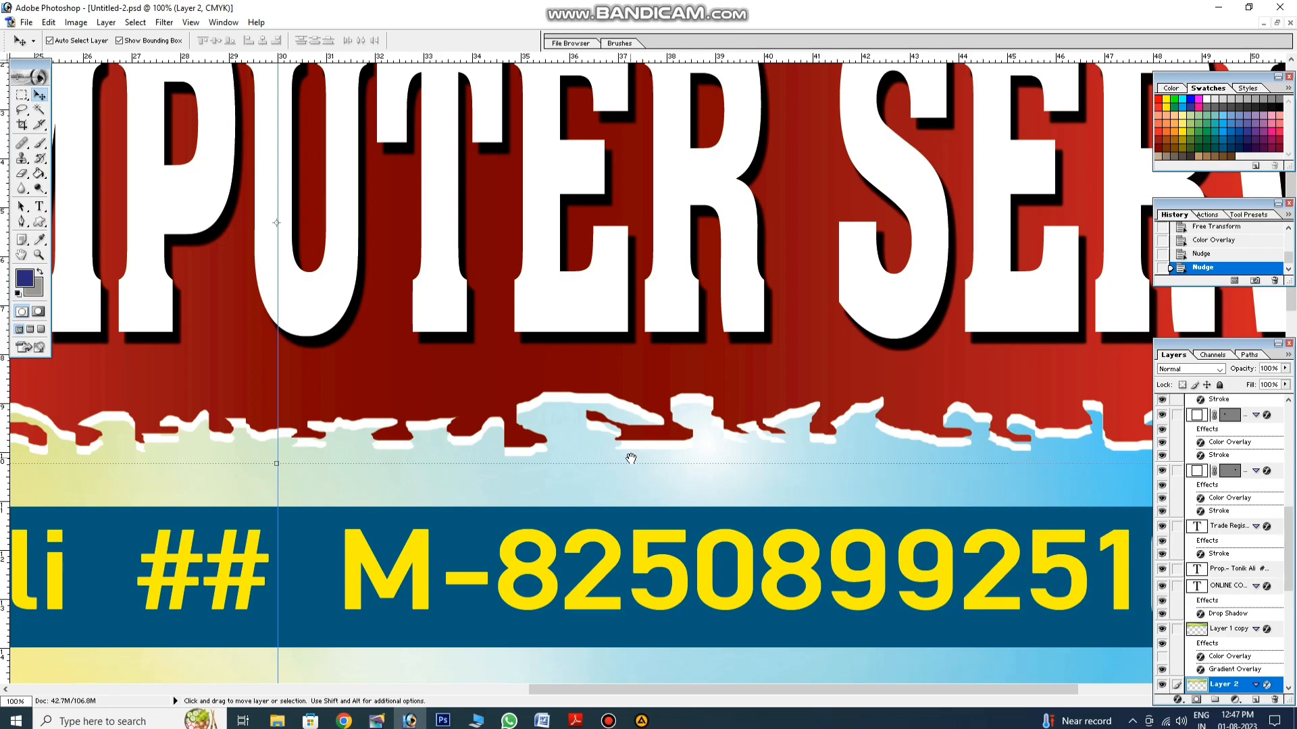
Step: Inspect the lower banner text and Bengali lines, then fit the whole banner on screen
drag(631, 459, 688, 340)
drag(478, 505, 1031, 432)
drag(320, 486, 628, 518)
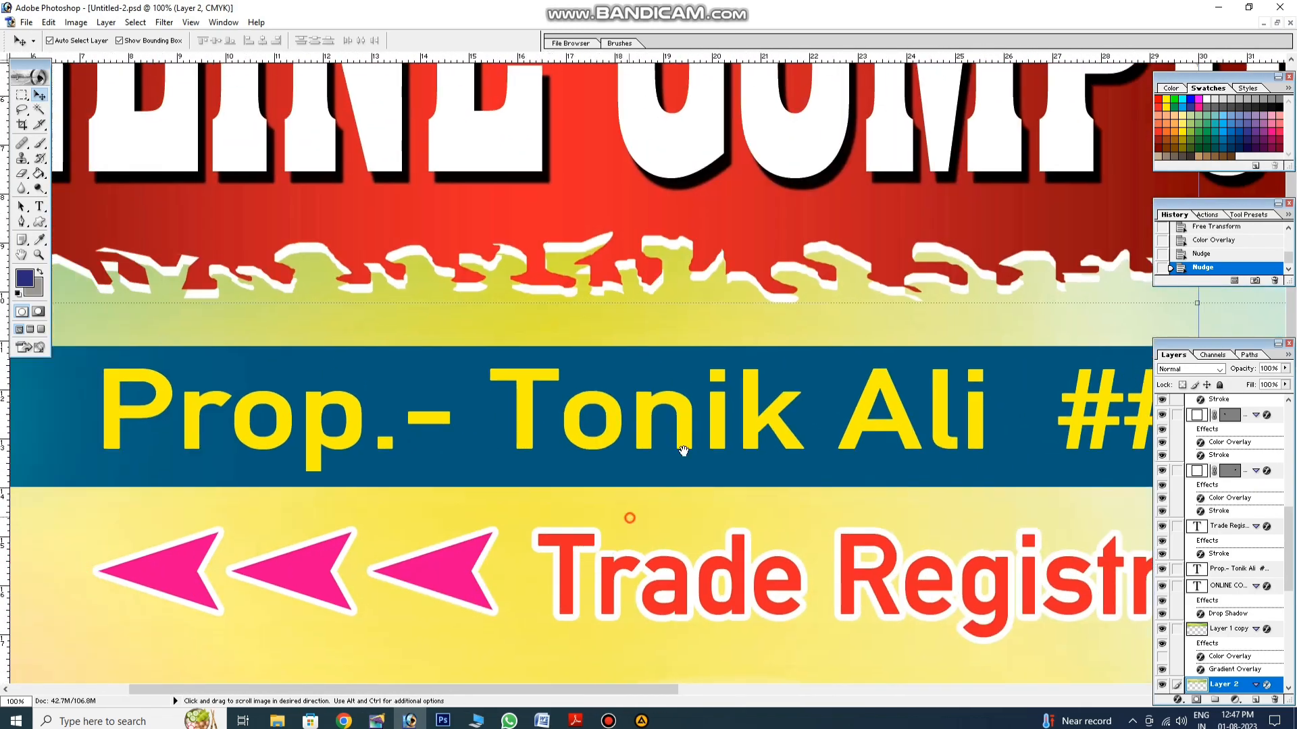
drag(574, 608, 705, 374)
drag(666, 649, 694, 524)
drag(839, 627, 743, 421)
drag(580, 335, 405, 209)
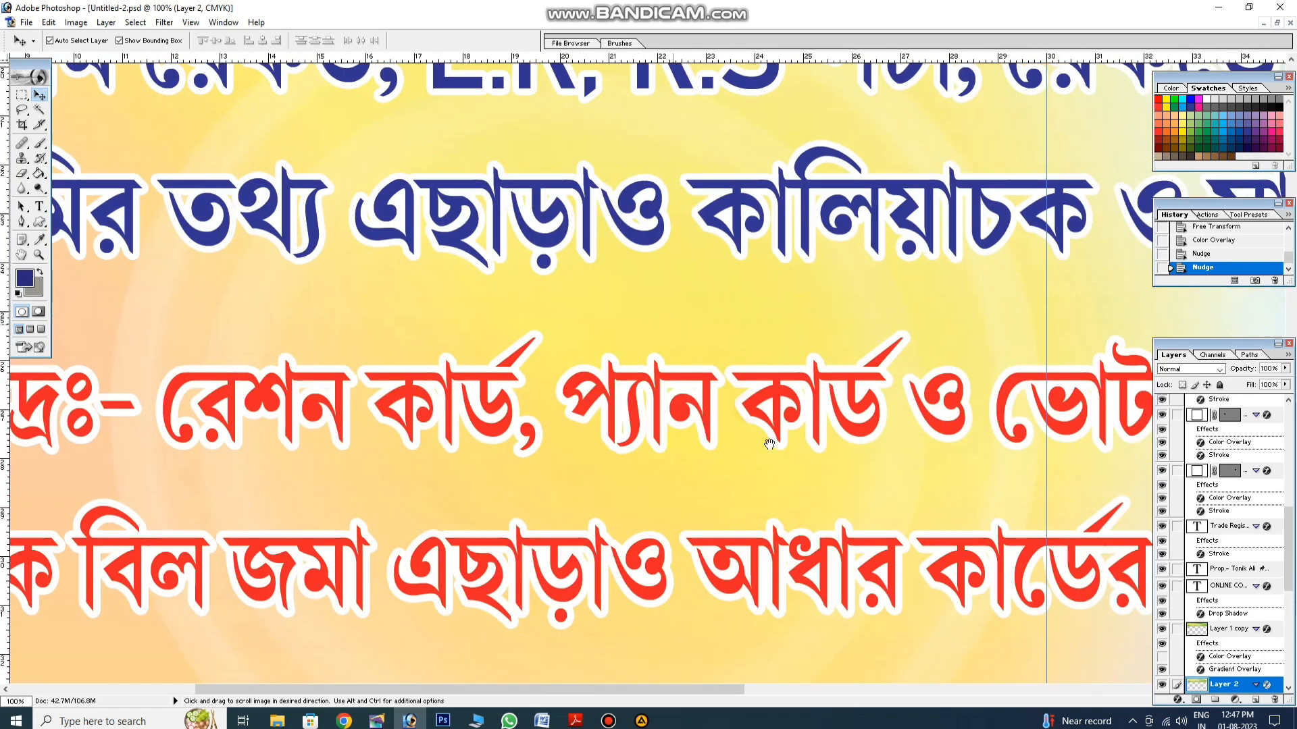
drag(773, 440, 537, 447)
drag(825, 454, 331, 385)
drag(861, 496, 755, 368)
key(ctrl+0)
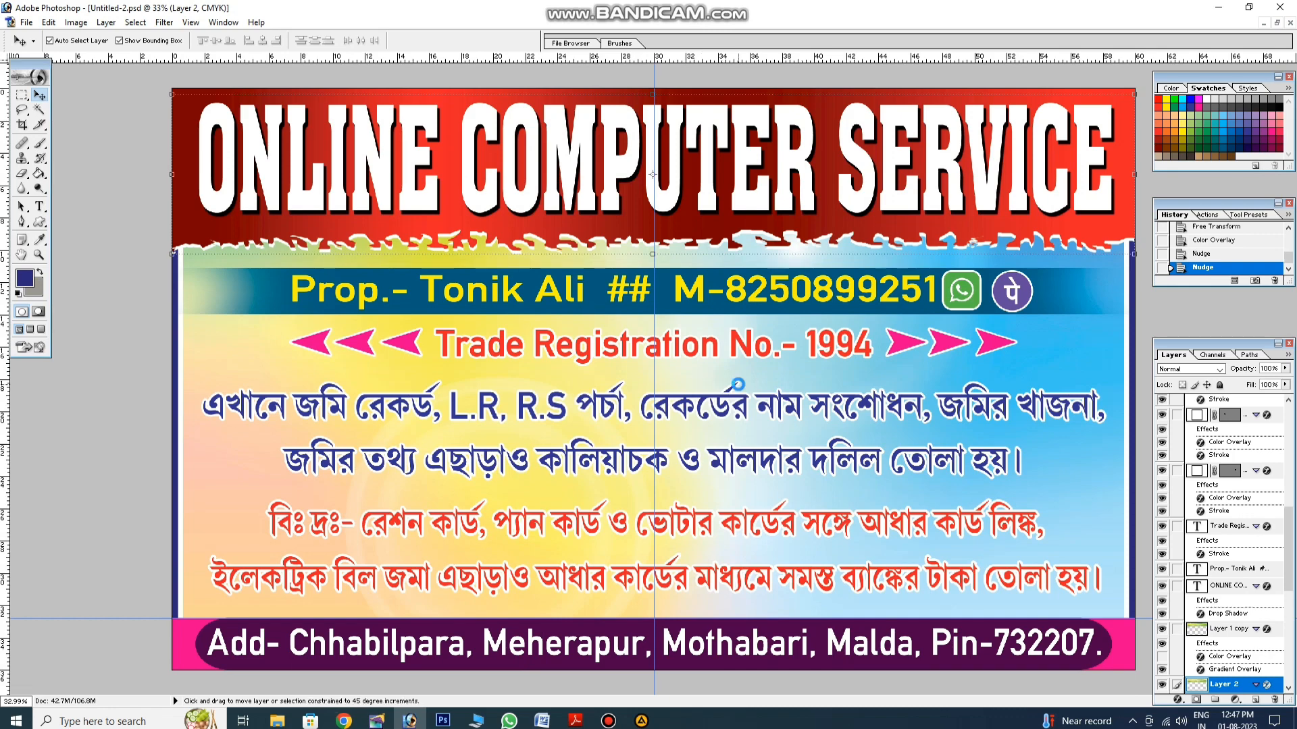
Step: Save the banner over Untitled-2.psd, then reopen Save As and choose the JPEG format
key(ctrl+shift+s)
key(Return)
key(Return)
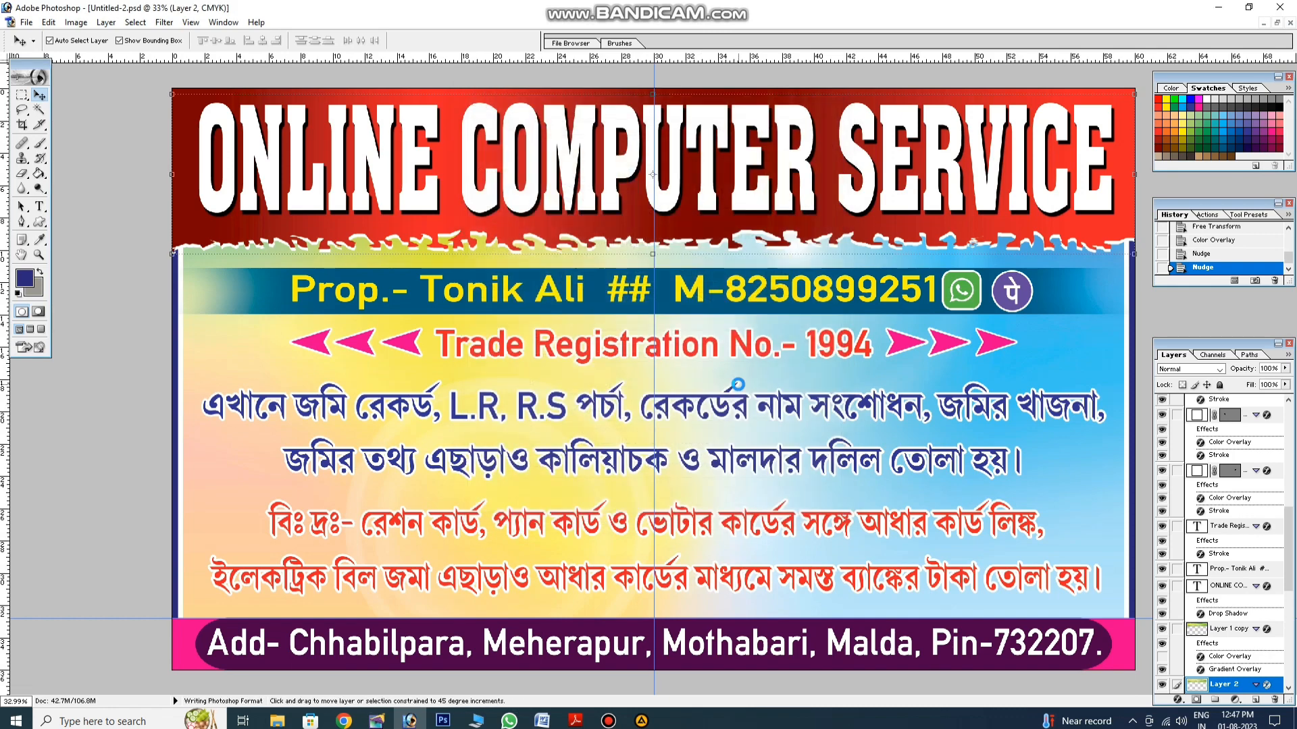
key(ctrl+shift+s)
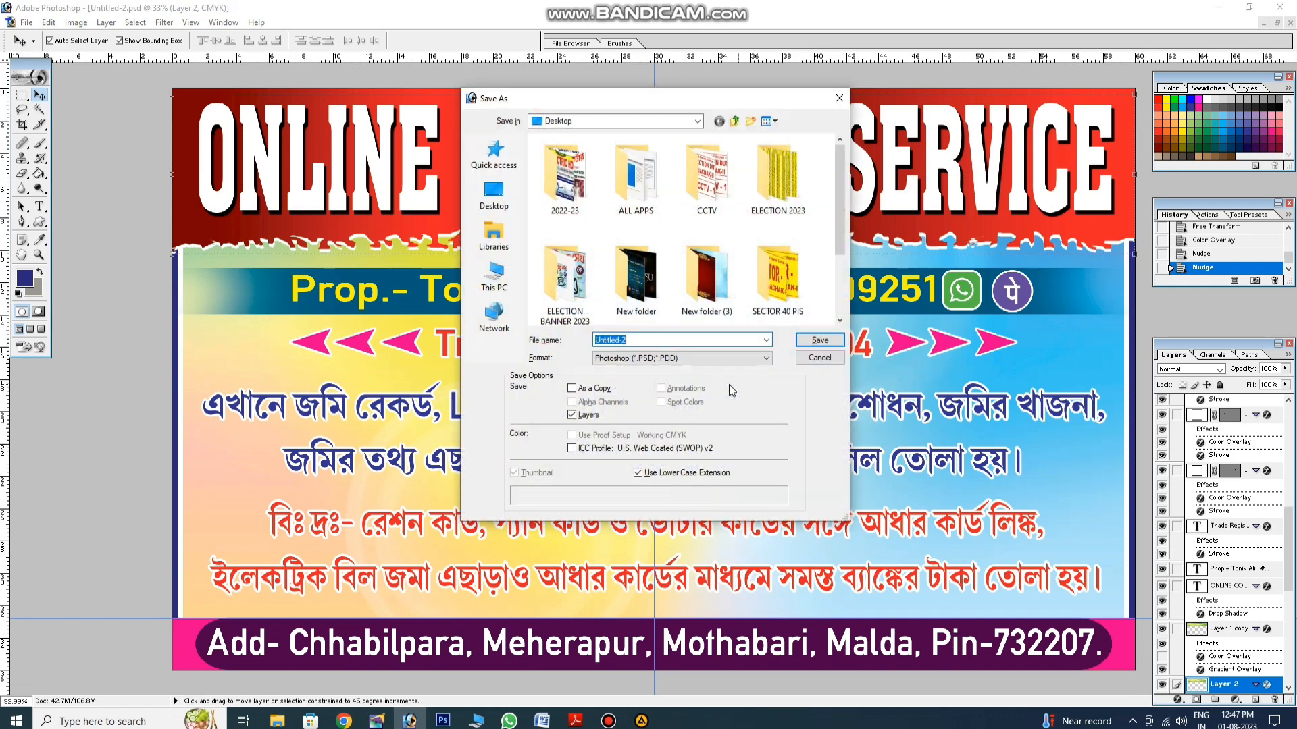
click(684, 358)
click(679, 395)
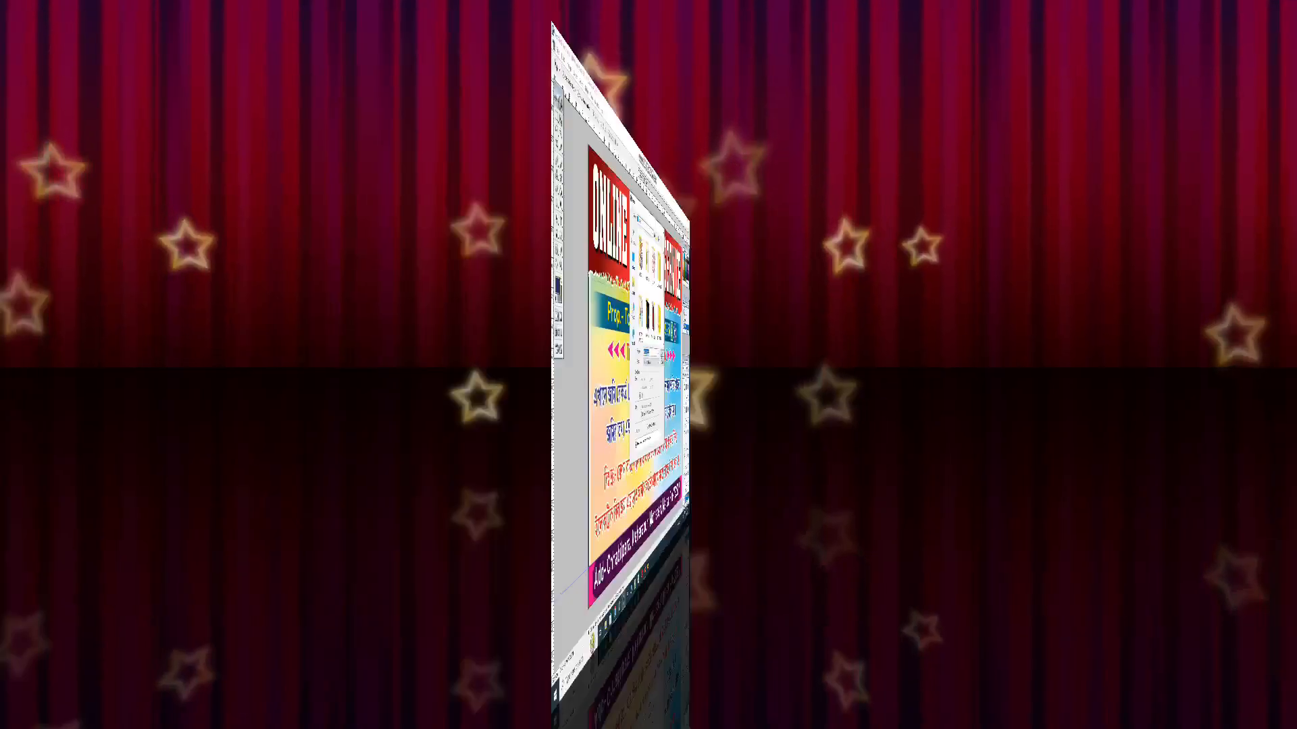